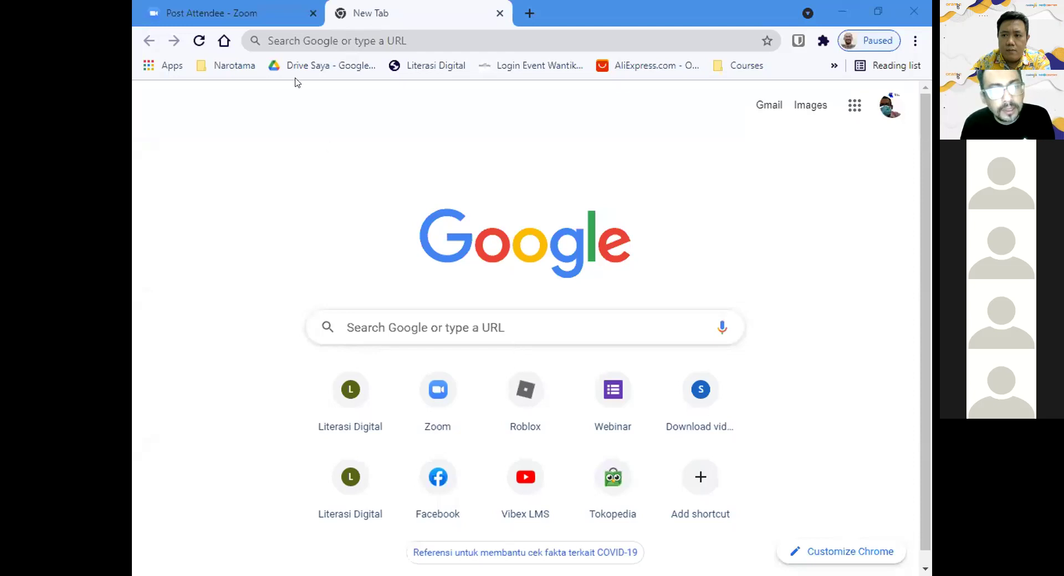
- Search Google for "orange data mining" and download the Orange 3.30.1 installer for Windows from the official site's download page
type("orange")
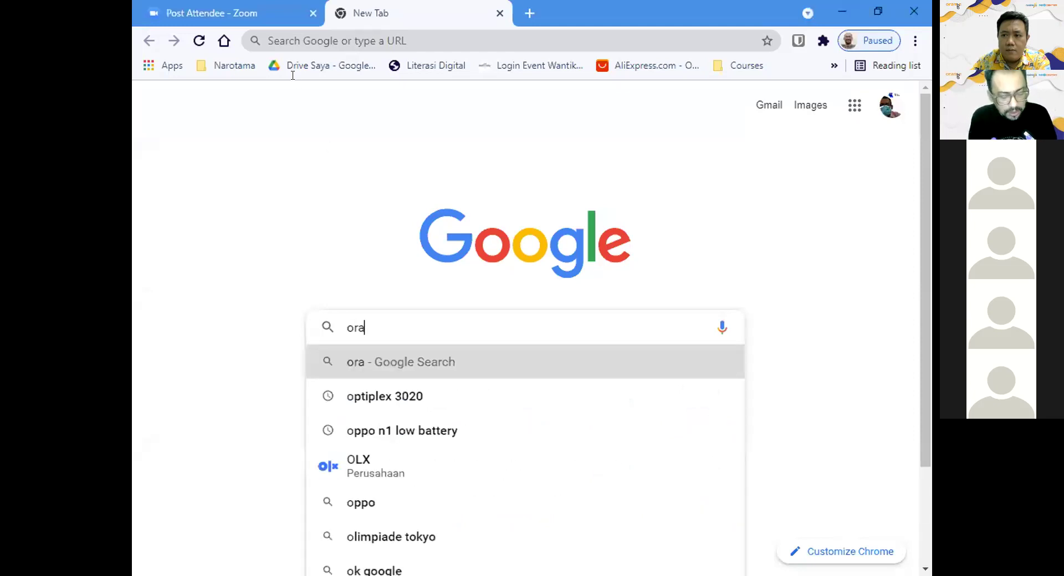
key("Down")
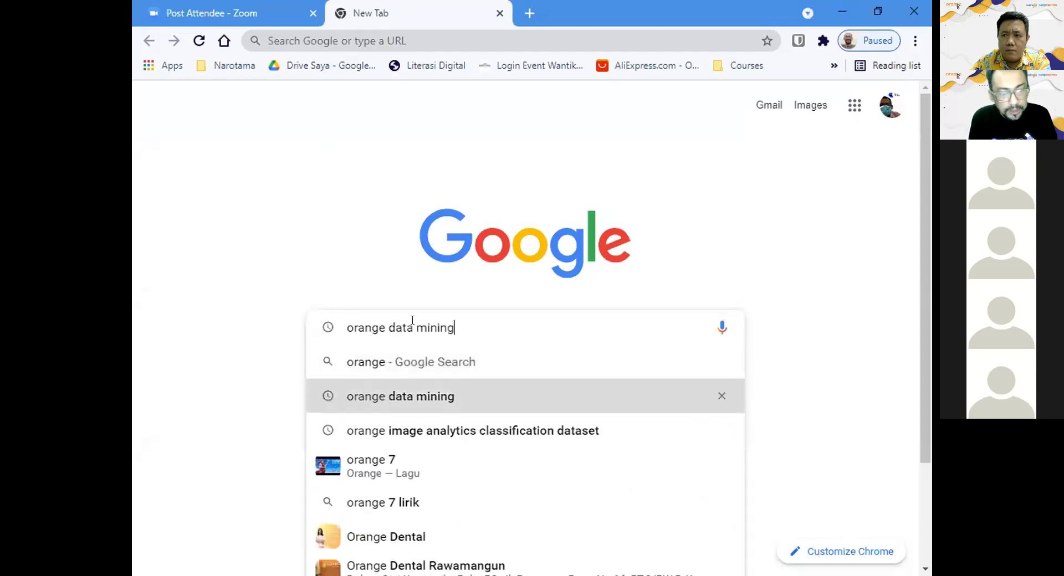
key("Return")
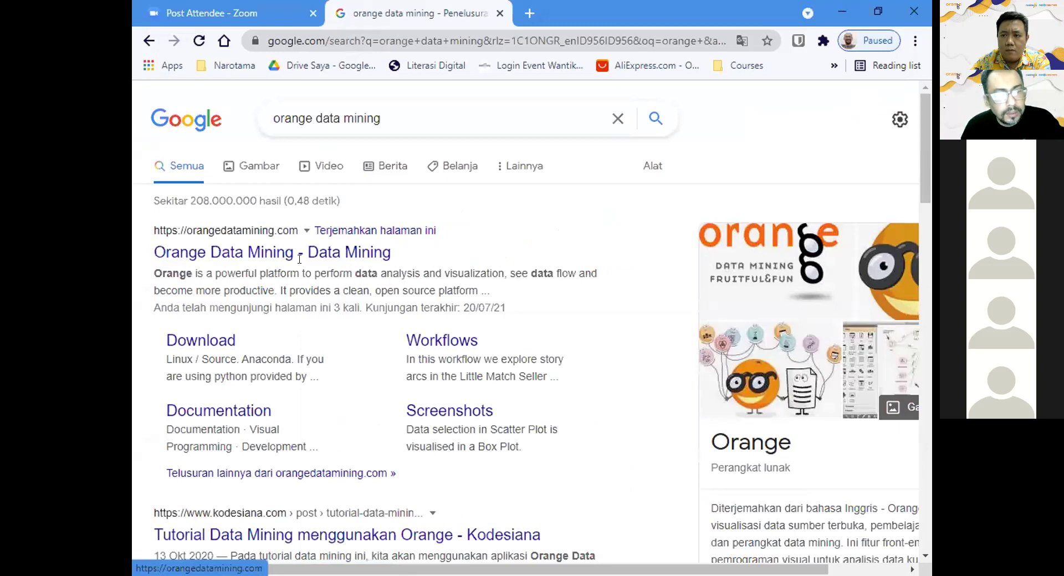
left_click(216, 338)
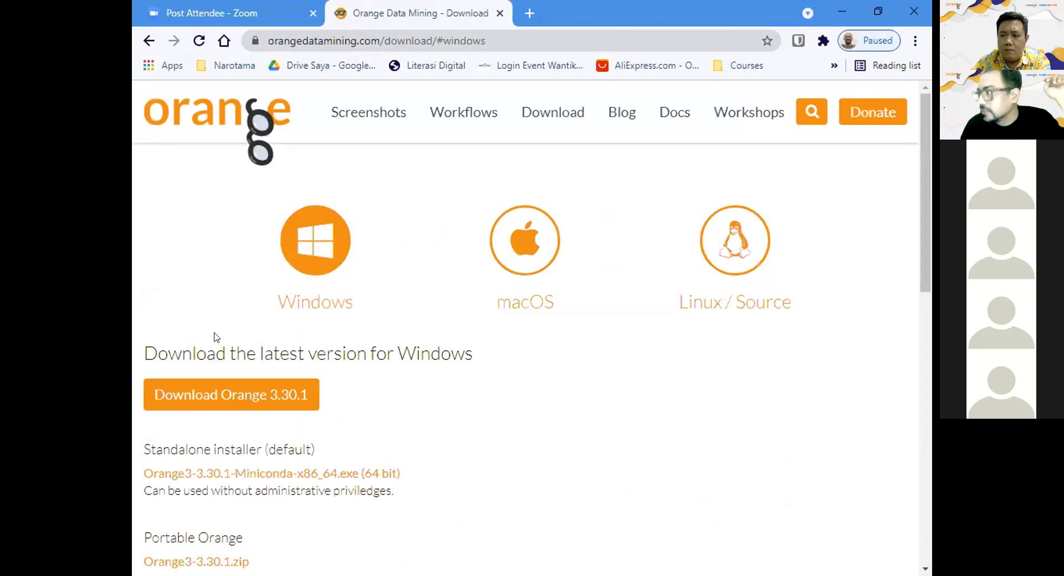
left_click(251, 395)
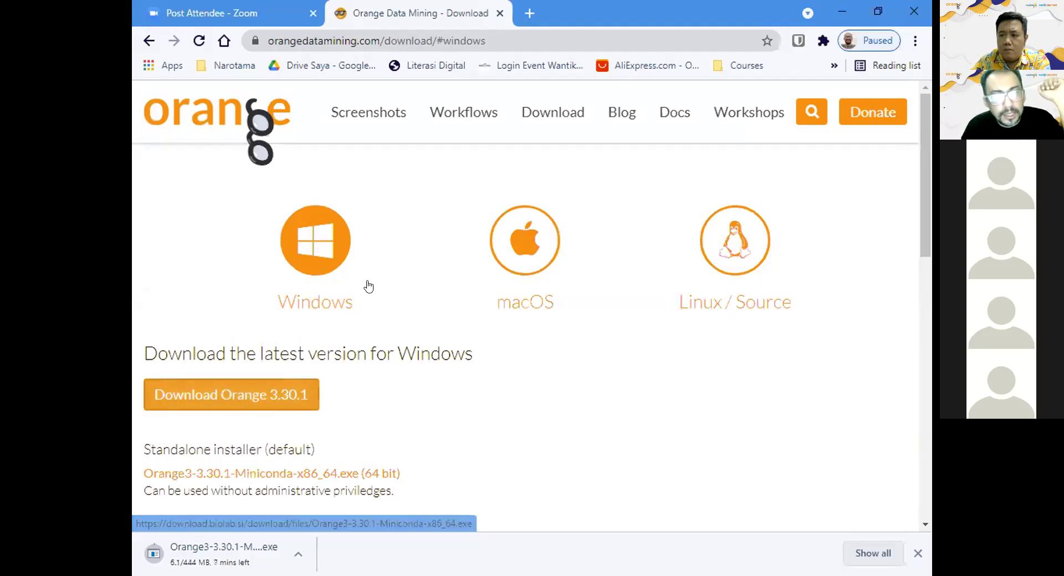
- Open the Orange site's Screenshots page and examine the gallery of example widgets, visualisations, clustering and model evaluation
left_click(385, 112)
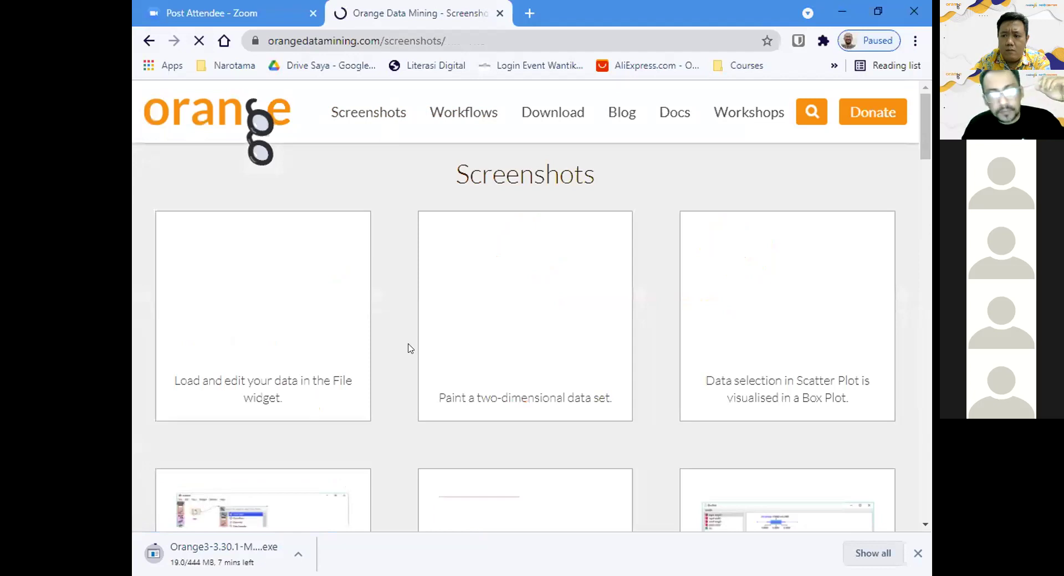
scroll(410, 348, "down", 5)
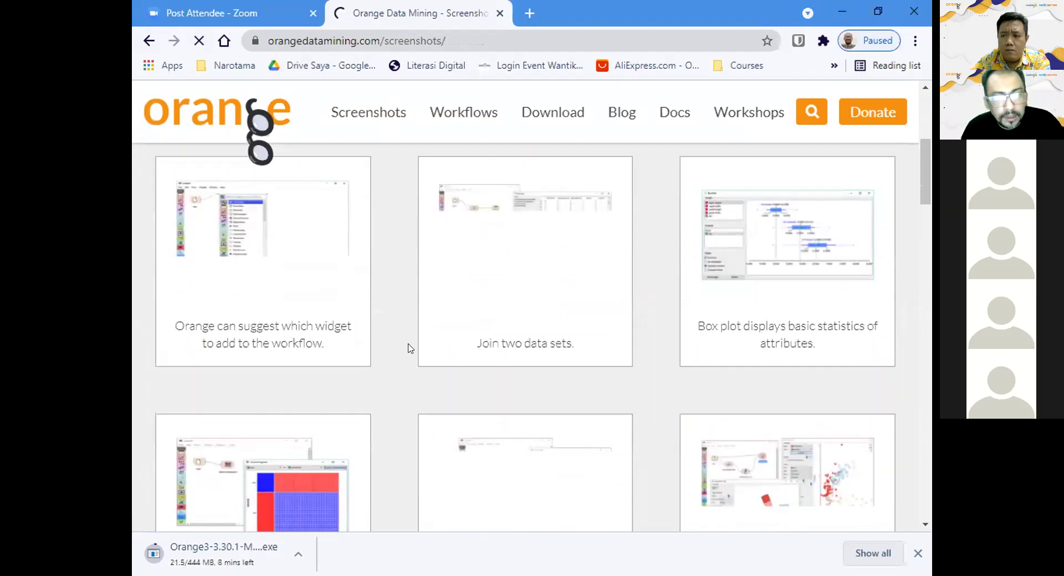
scroll(411, 348, "down", 3)
scroll(411, 348, "down", 6)
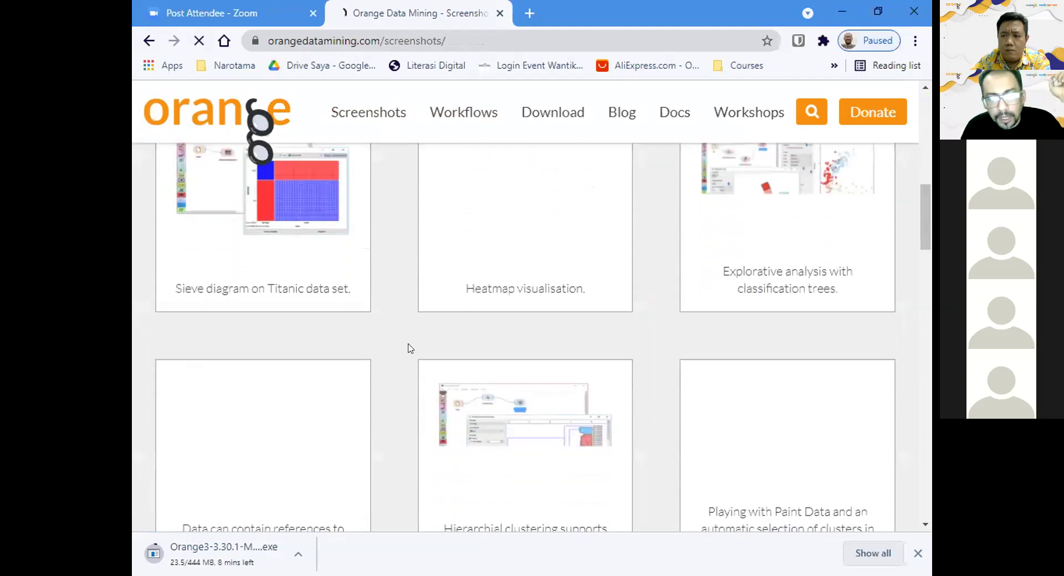
scroll(410, 348, "down", 2)
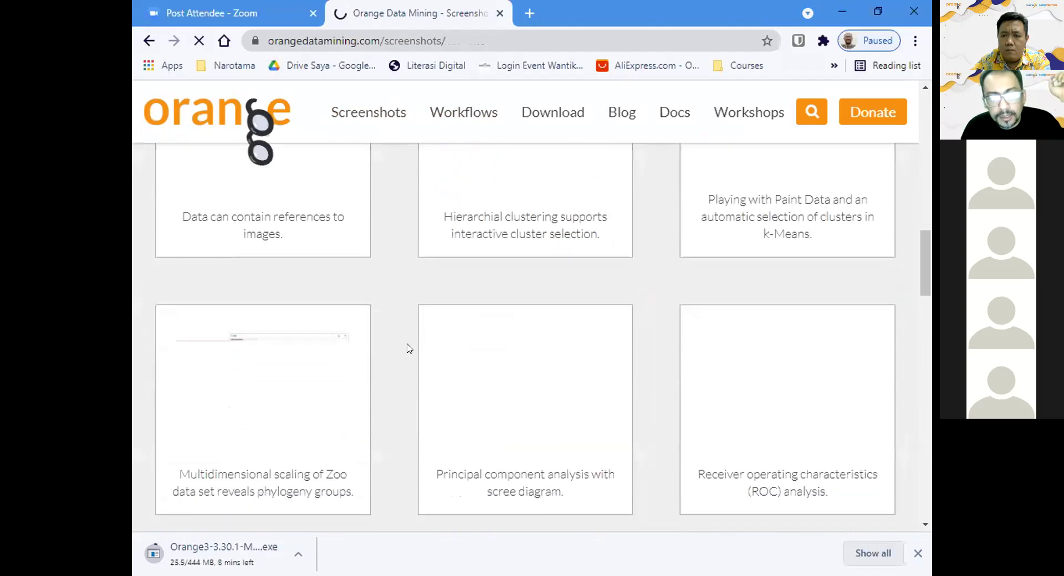
scroll(409, 348, "up", 3)
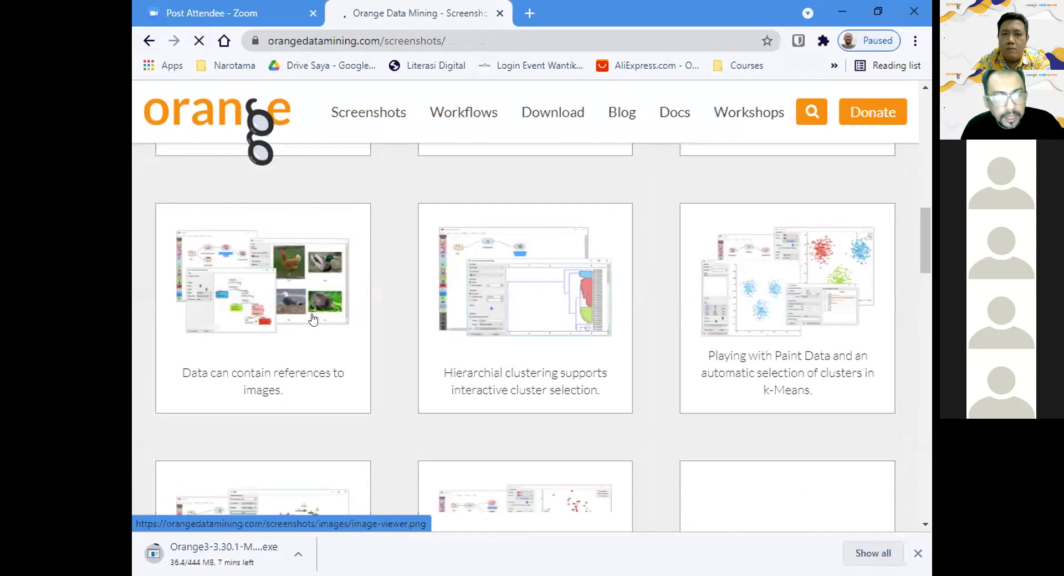
scroll(303, 281, "down", 2)
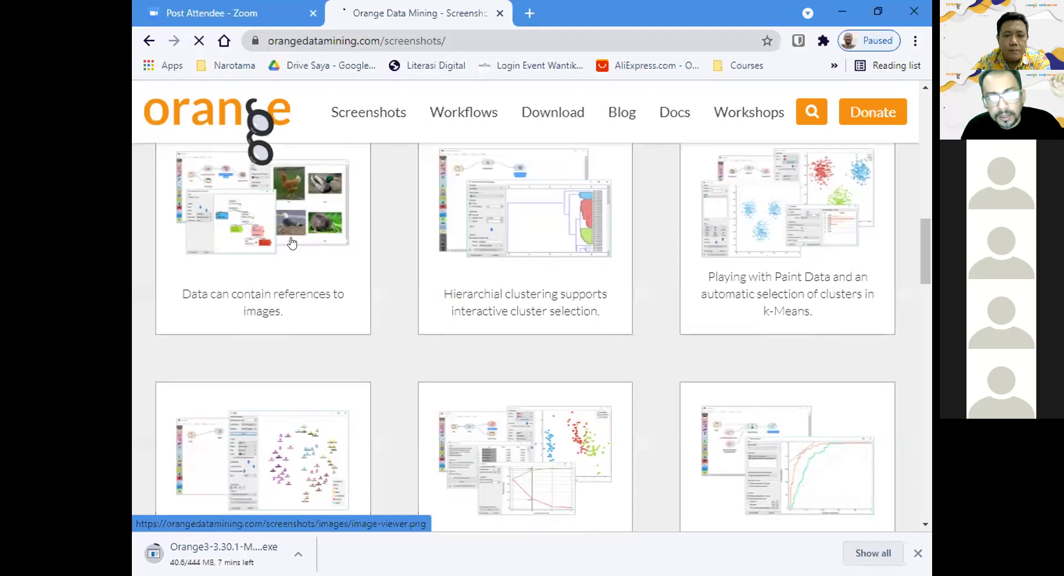
scroll(292, 243, "down", 3)
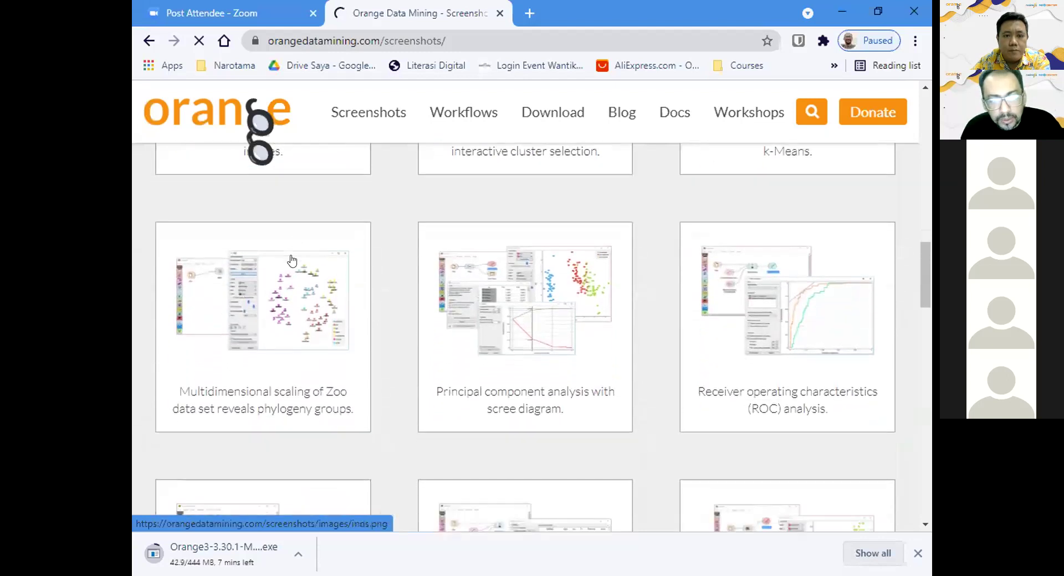
scroll(290, 334, "down", 6)
scroll(291, 335, "down", 5)
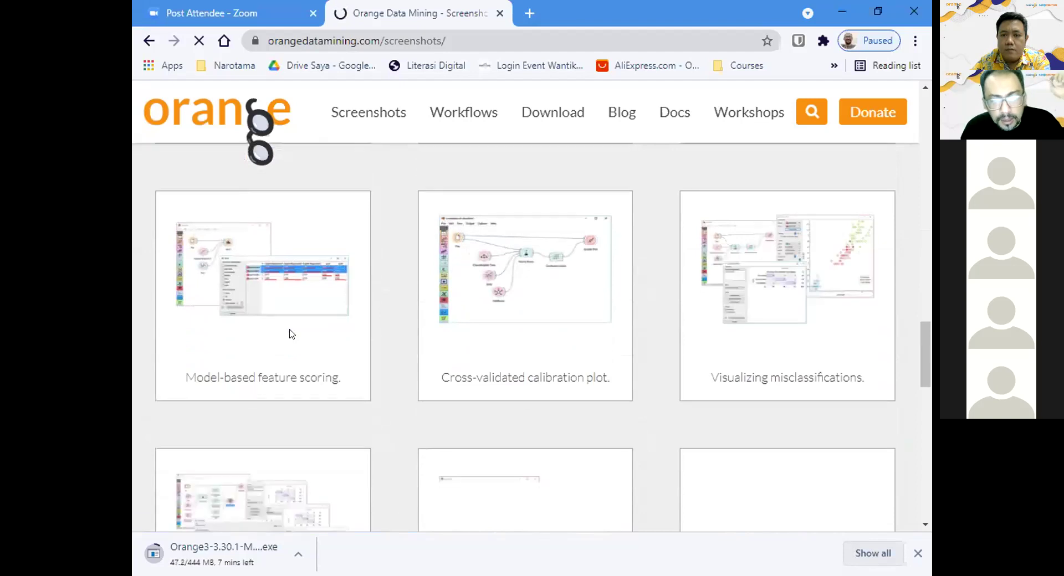
scroll(292, 334, "down", 5)
scroll(291, 335, "down", 5)
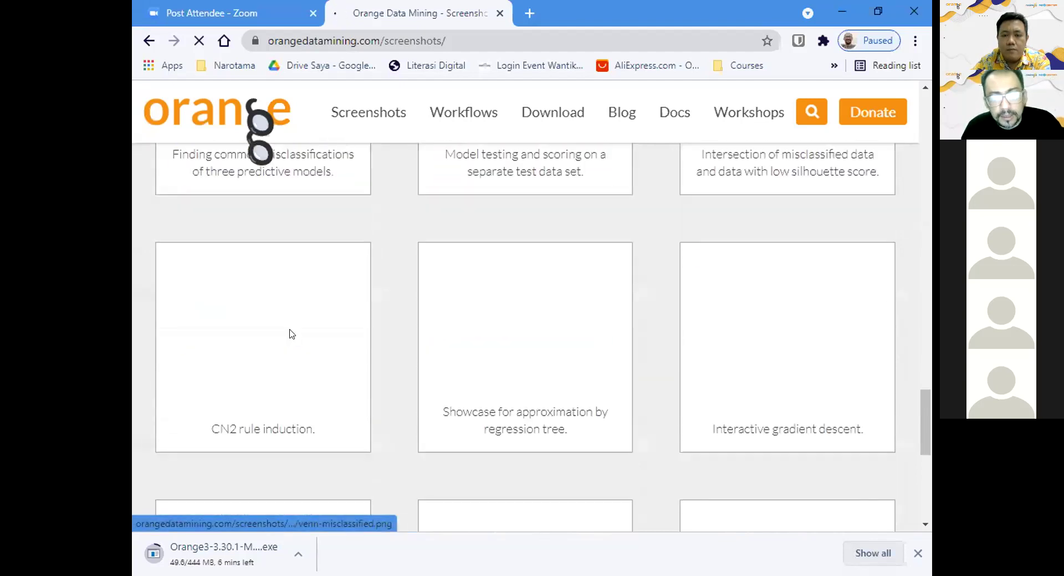
scroll(291, 335, "down", 6)
scroll(290, 335, "up", 8)
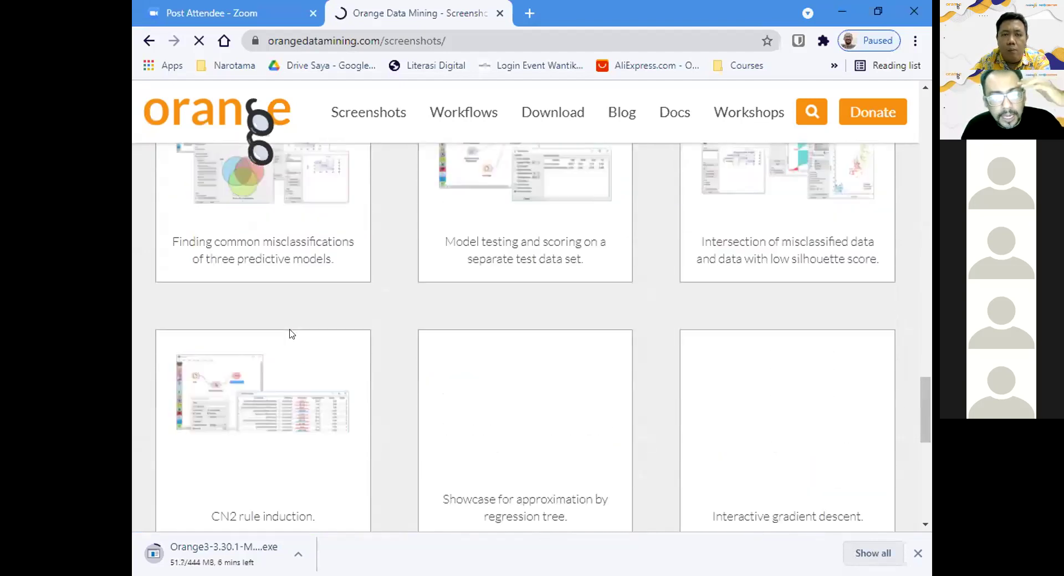
scroll(291, 334, "up", 15)
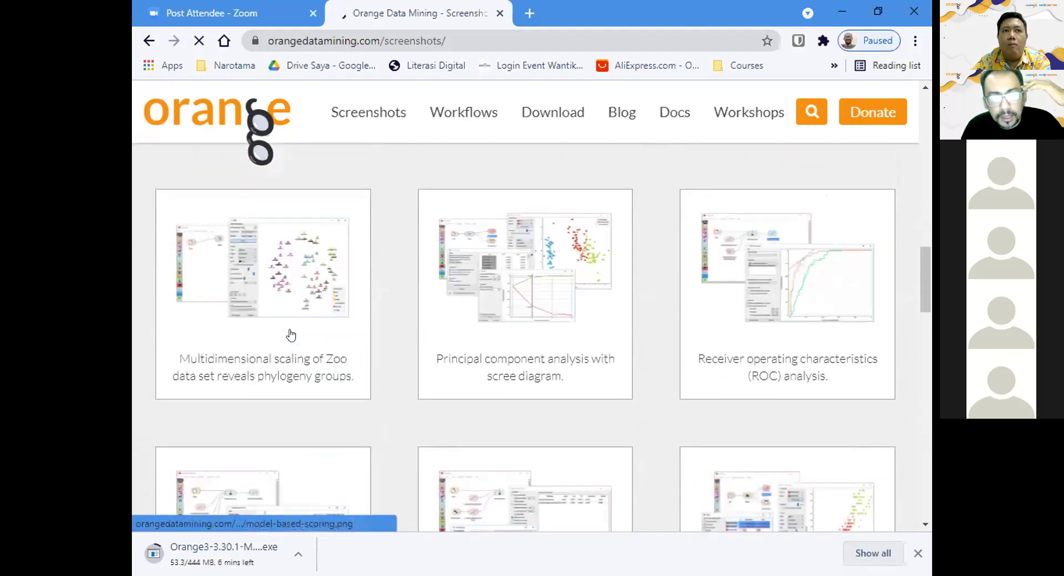
scroll(291, 334, "up", 10)
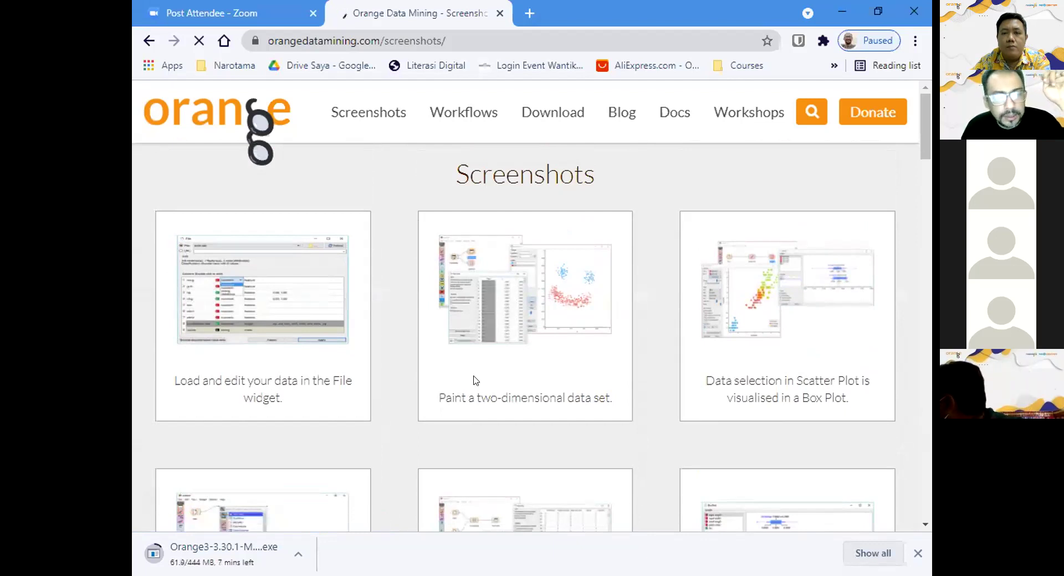
scroll(475, 381, "down", 3)
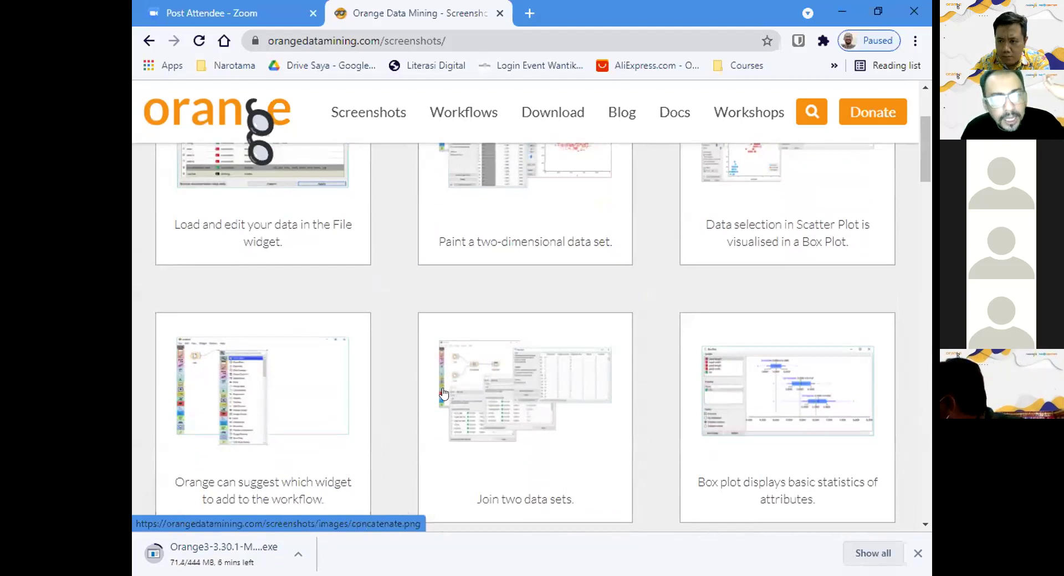
scroll(453, 407, "down", 4)
scroll(444, 394, "down", 3)
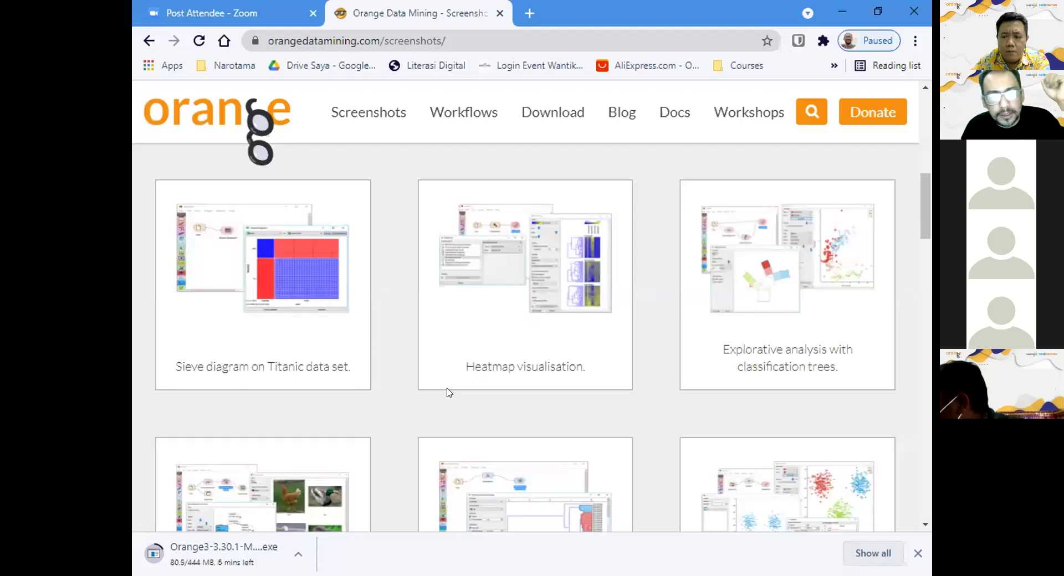
scroll(645, 398, "down", 4)
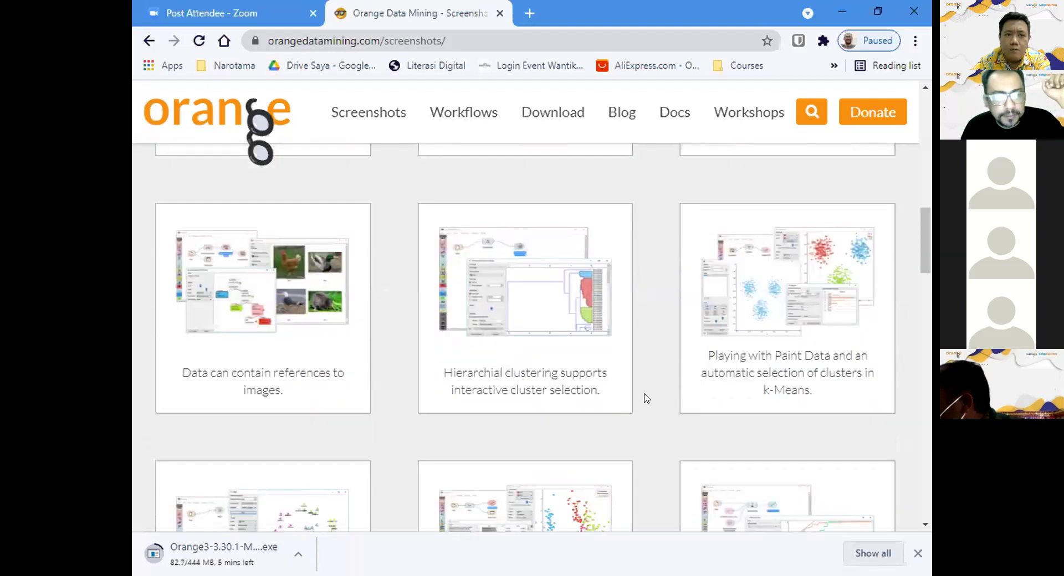
scroll(645, 398, "down", 3)
scroll(645, 398, "up", 8)
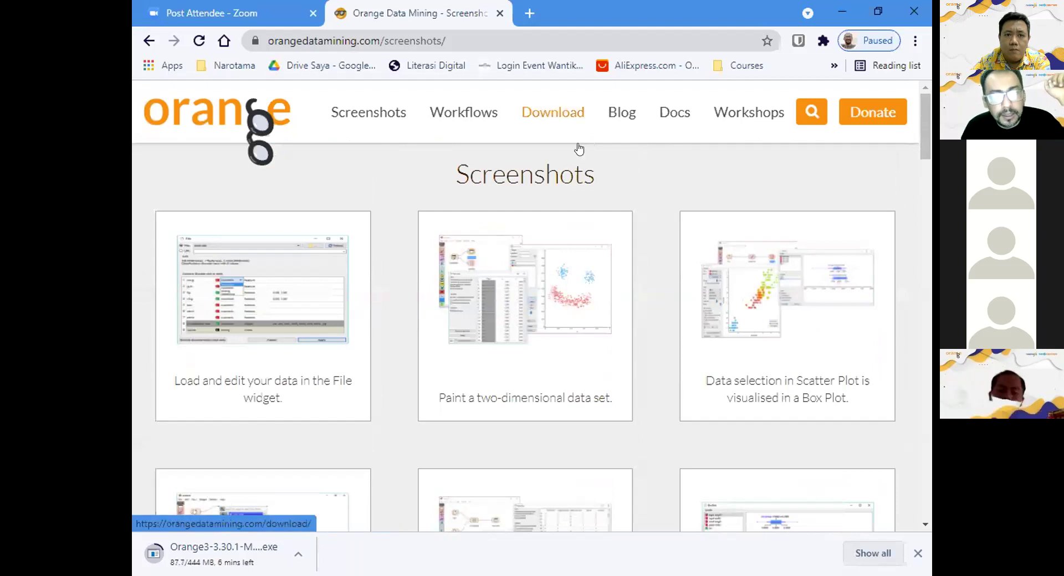
- Open the Orange Workflows page, filter it by the Hierarchical-Clustering tag and examine the example workflows
left_click(463, 113)
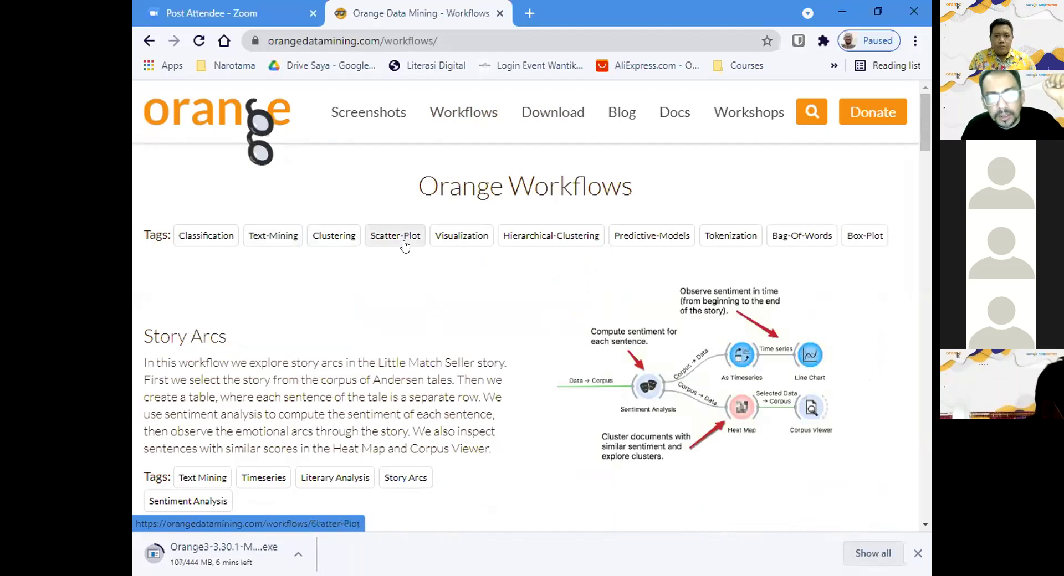
left_click(561, 235)
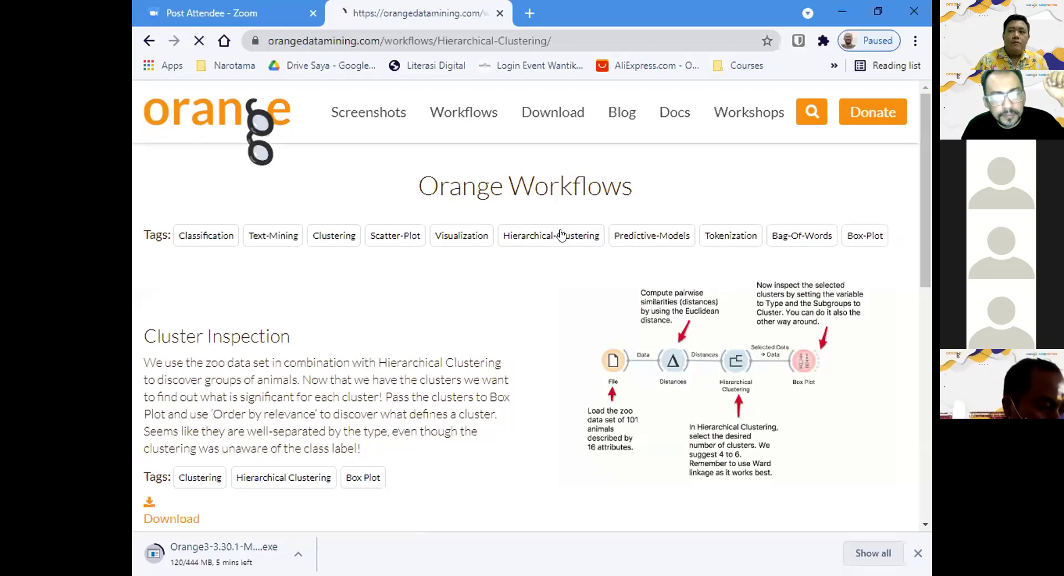
scroll(561, 235, "down", 4)
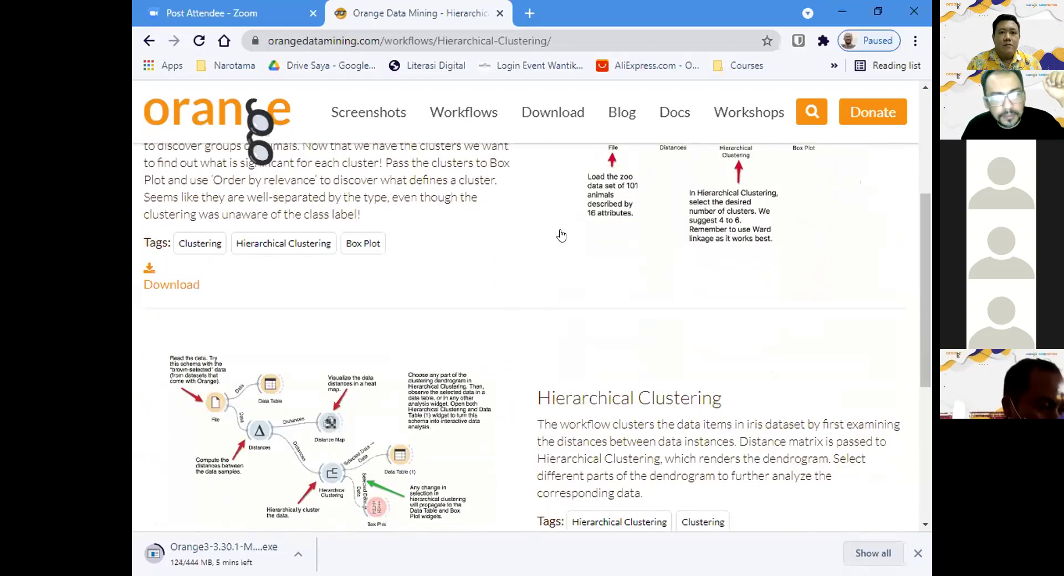
scroll(561, 236, "down", 3)
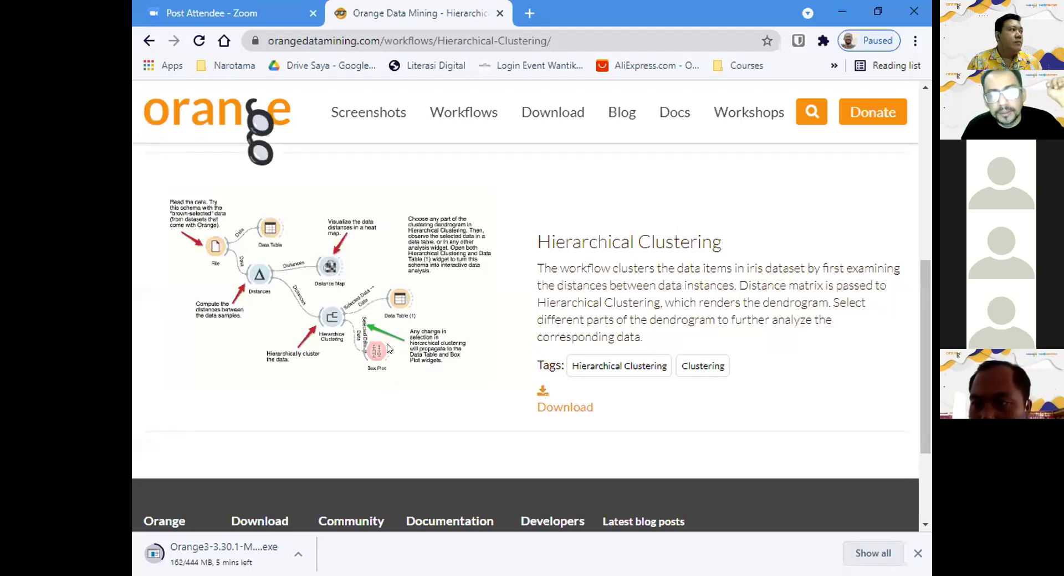
scroll(388, 348, "down", 1)
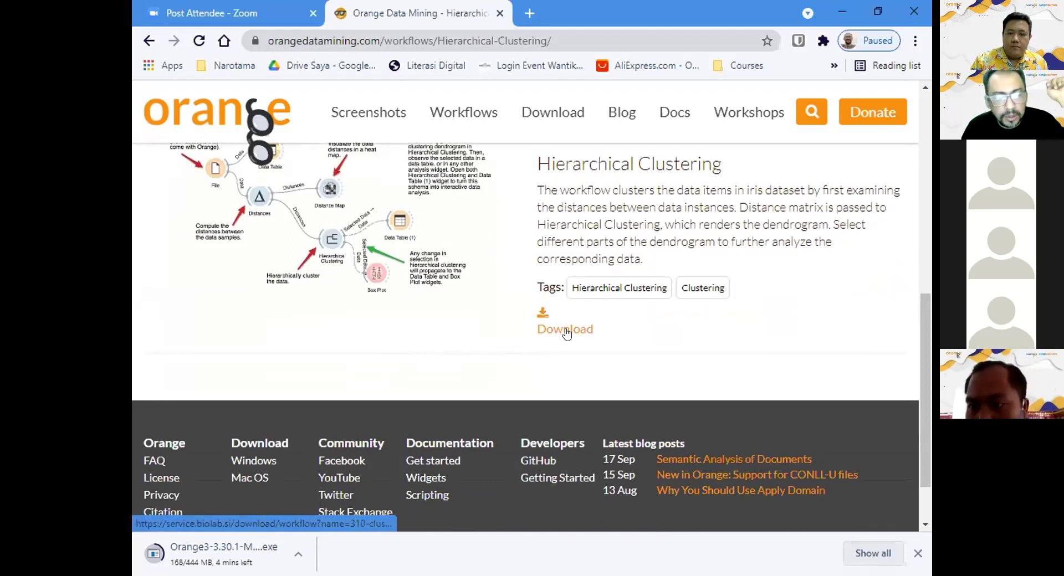
scroll(566, 333, "up", 5)
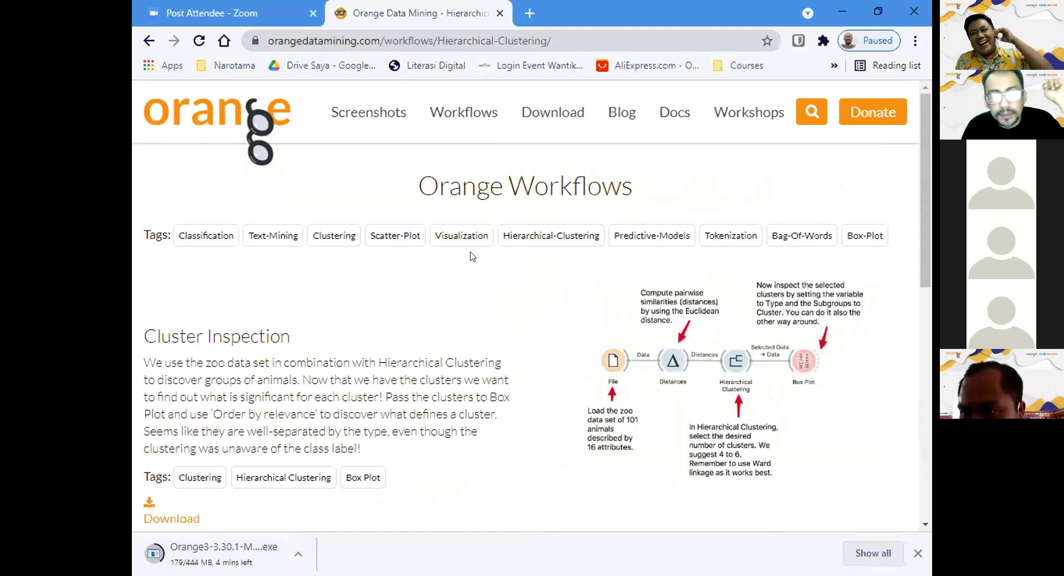
- Open the Orange Blog and look through the recent posts on text mining, data transformation, violin plots and projection techniques
left_click(612, 119)
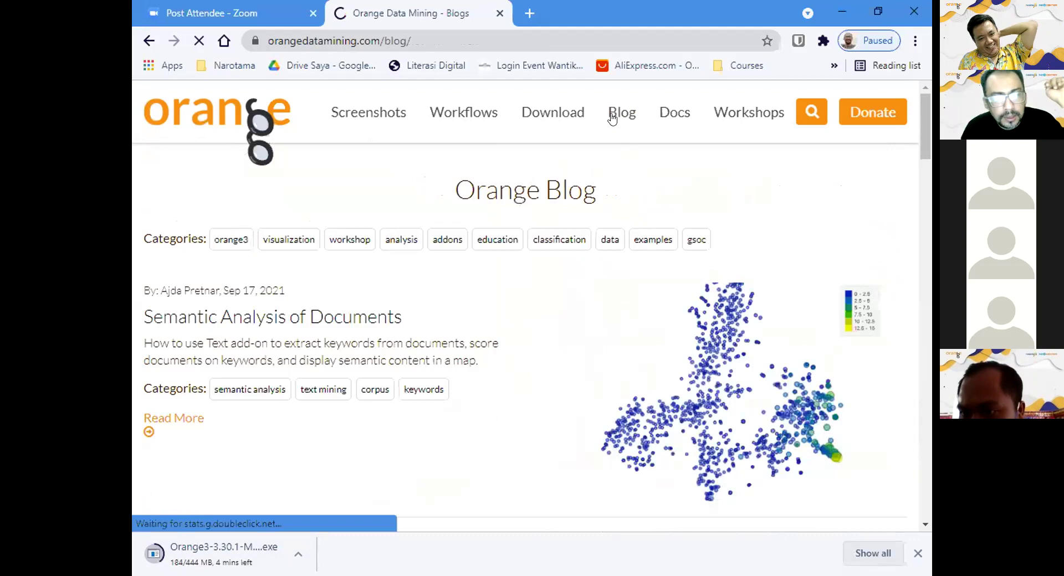
scroll(574, 221, "down", 3)
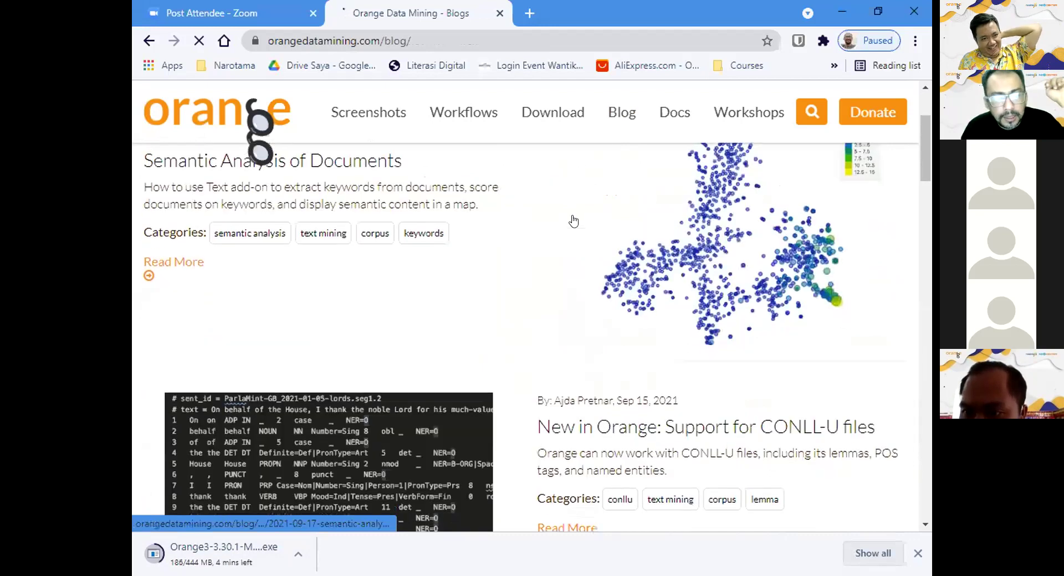
scroll(574, 221, "down", 2)
scroll(532, 361, "down", 4)
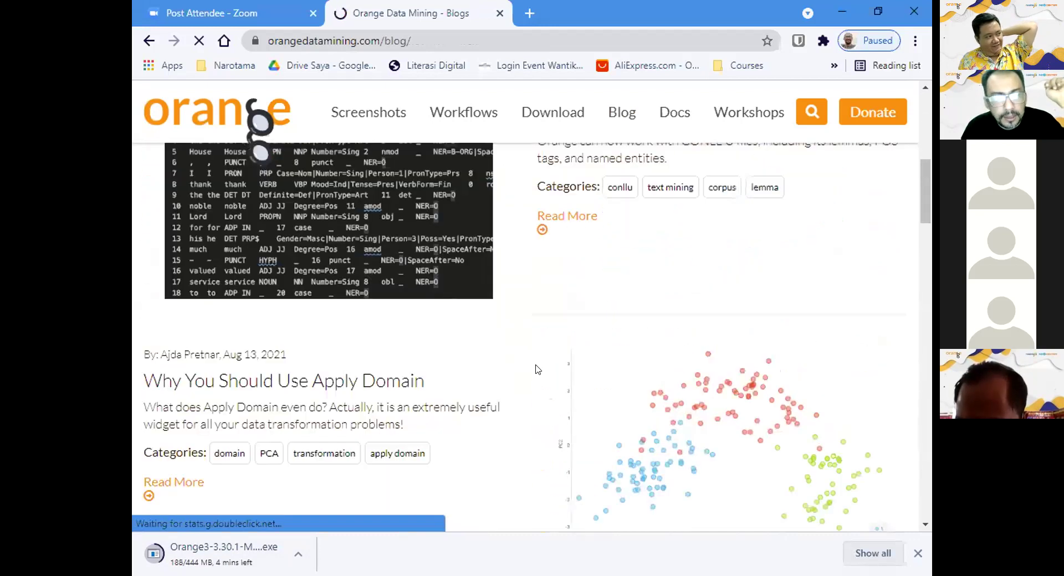
scroll(535, 366, "down", 5)
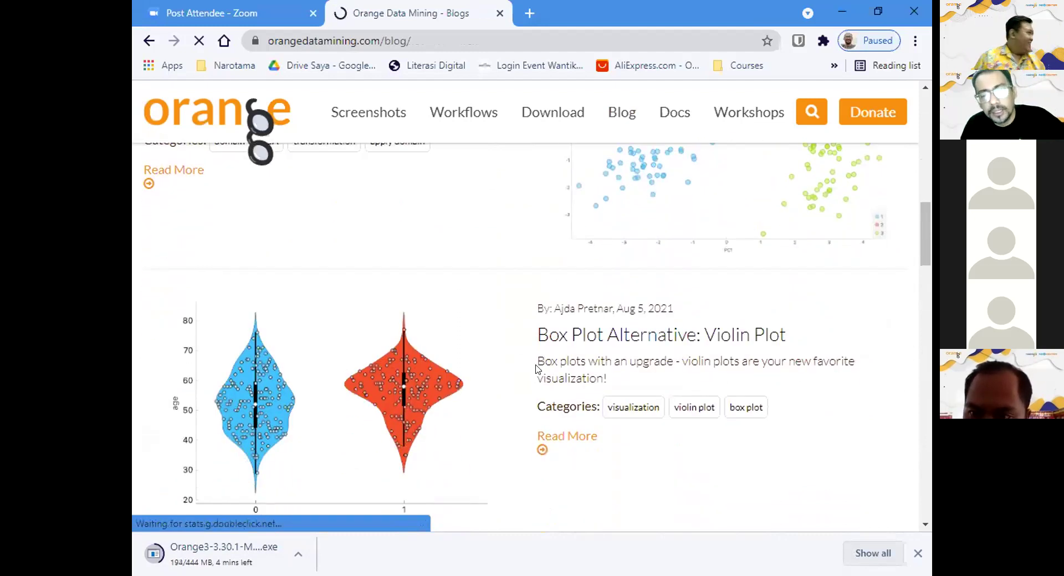
scroll(537, 370, "down", 6)
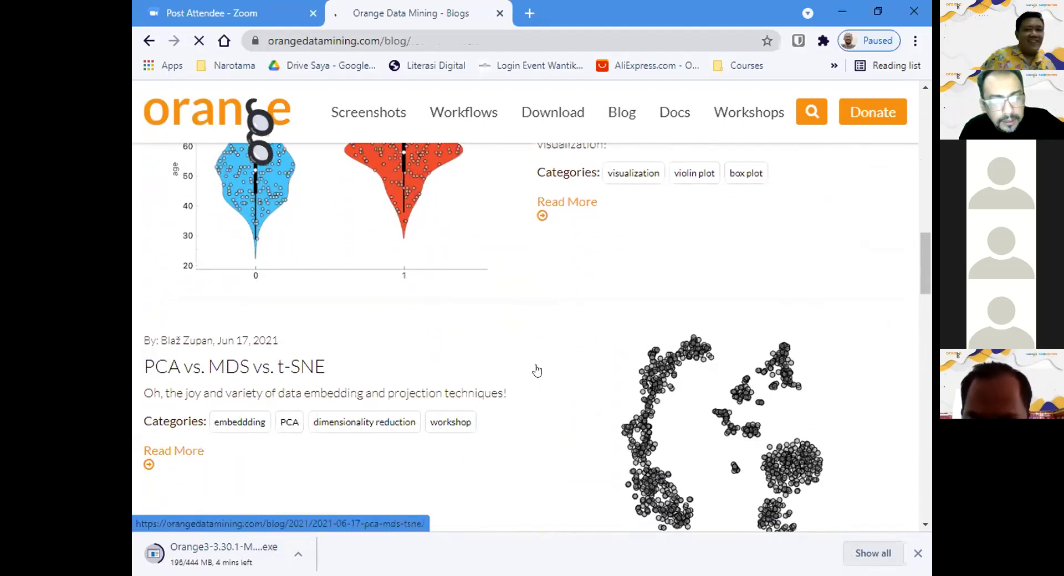
scroll(536, 369, "down", 3)
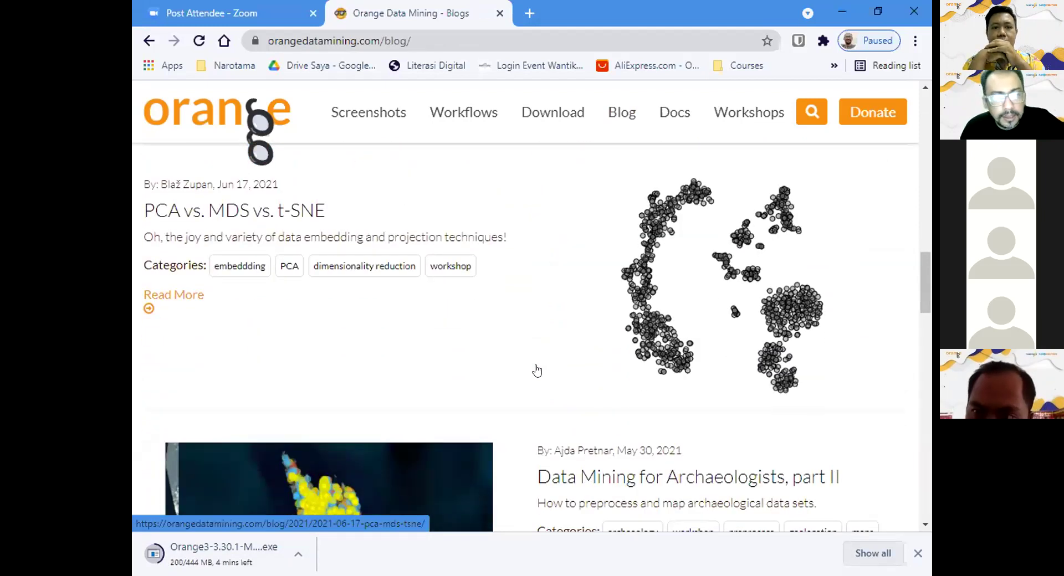
scroll(537, 370, "up", 3)
scroll(503, 367, "down", 2)
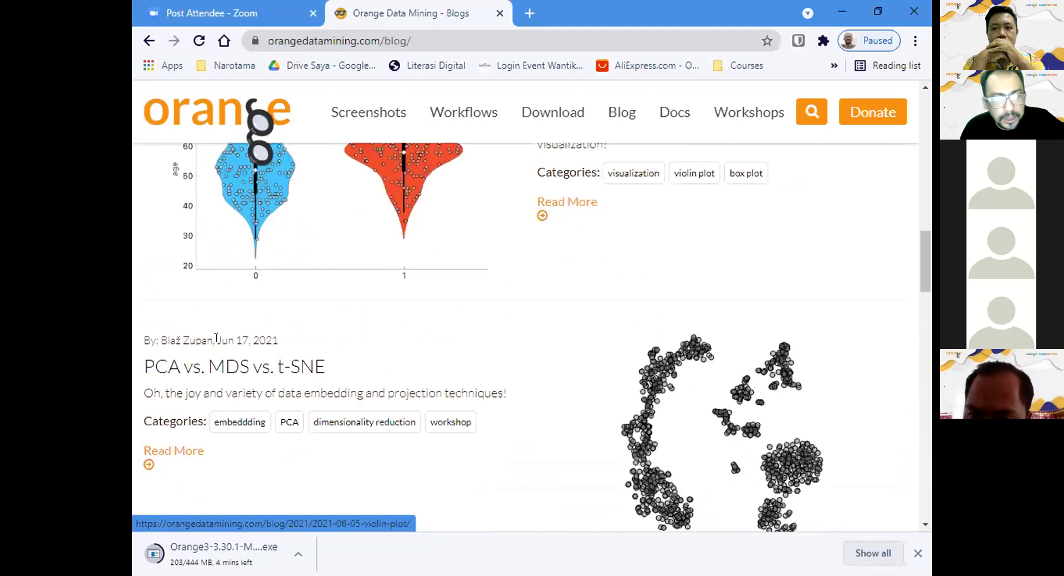
scroll(525, 361, "up", 6)
scroll(525, 361, "up", 4)
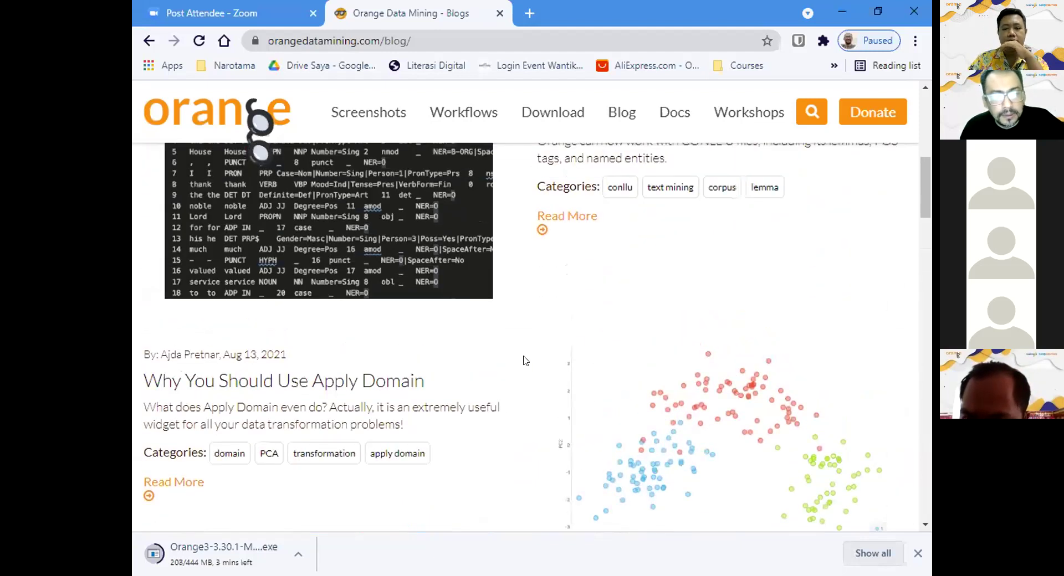
- Look through the older posts on the blog's first page, covering archaeology, story arcs, overfitting and explaining predictive models
scroll(526, 361, "down", 13)
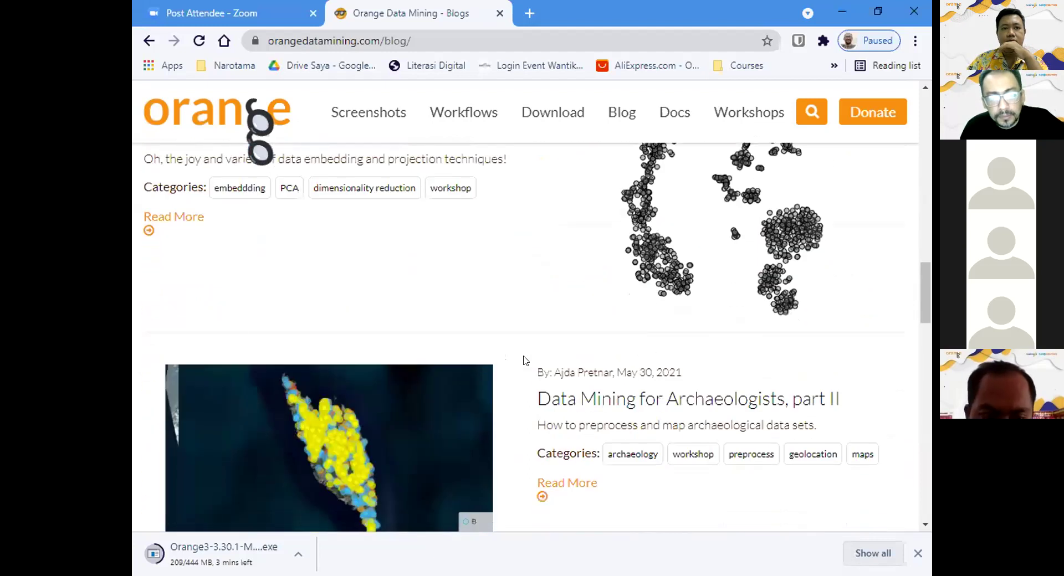
scroll(525, 361, "down", 3)
scroll(525, 361, "down", 3)
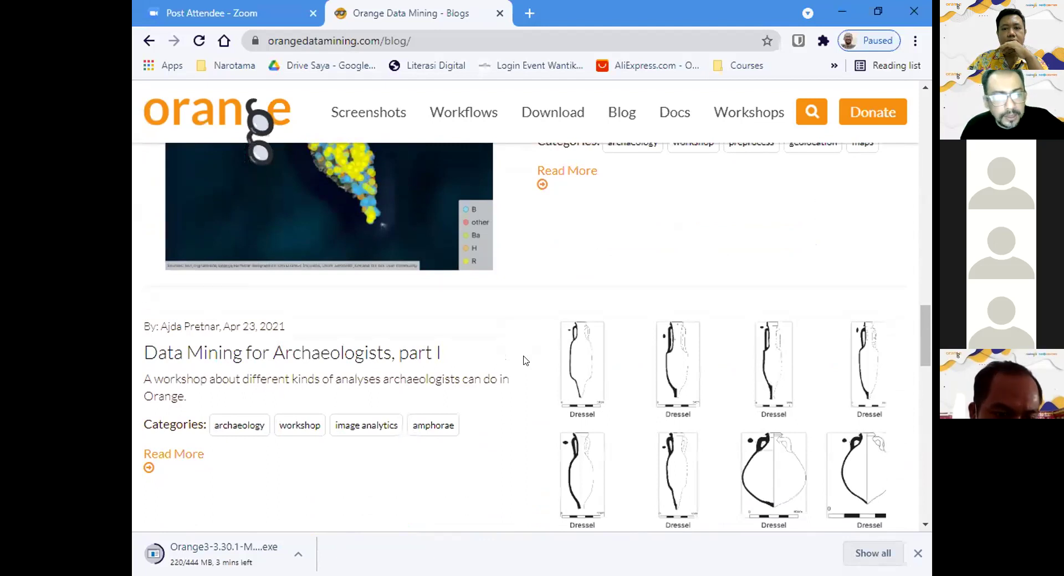
scroll(526, 361, "down", 3)
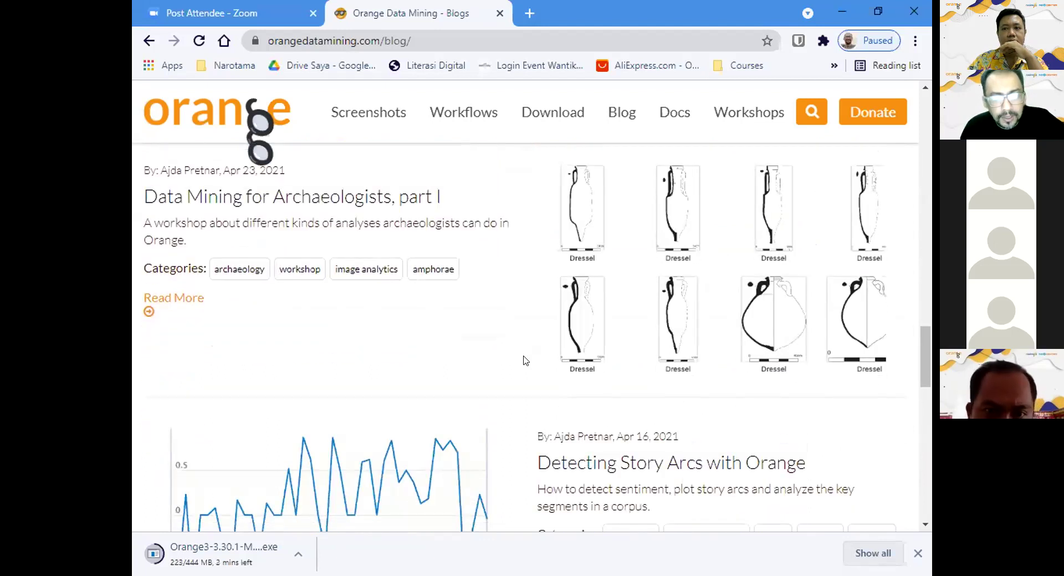
scroll(525, 361, "down", 3)
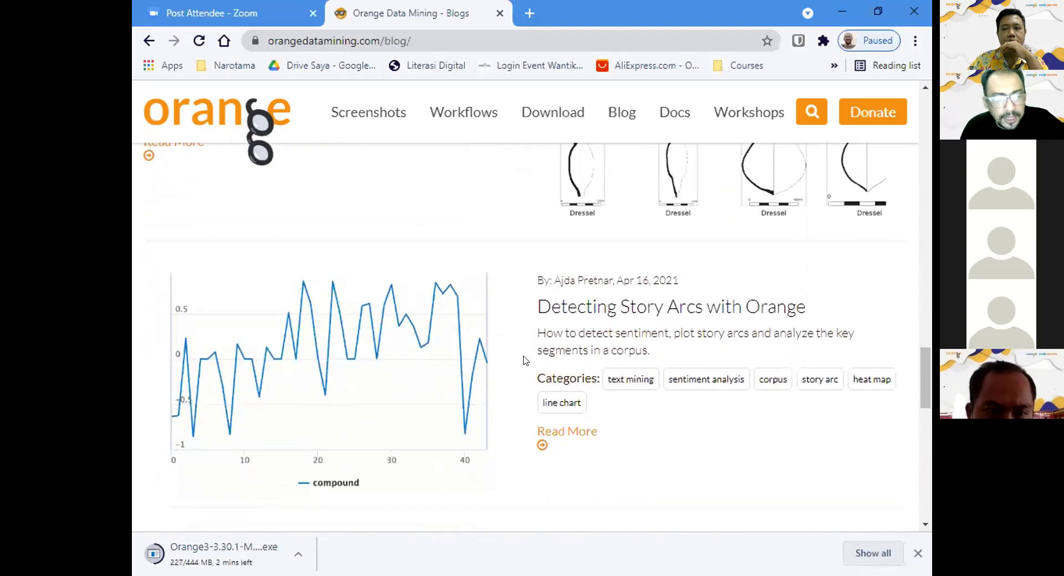
scroll(525, 360, "down", 3)
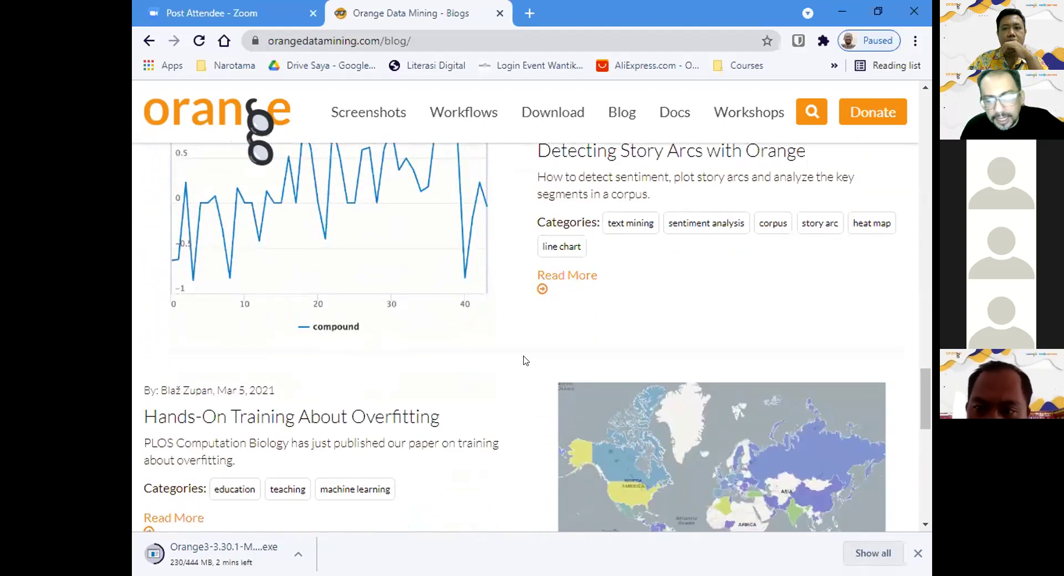
scroll(526, 361, "down", 3)
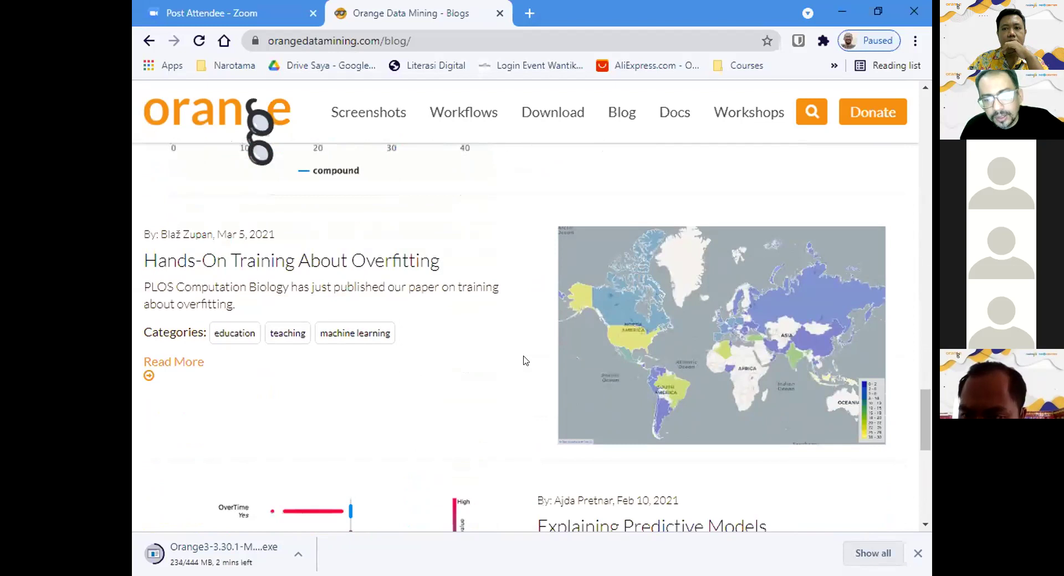
scroll(526, 361, "down", 3)
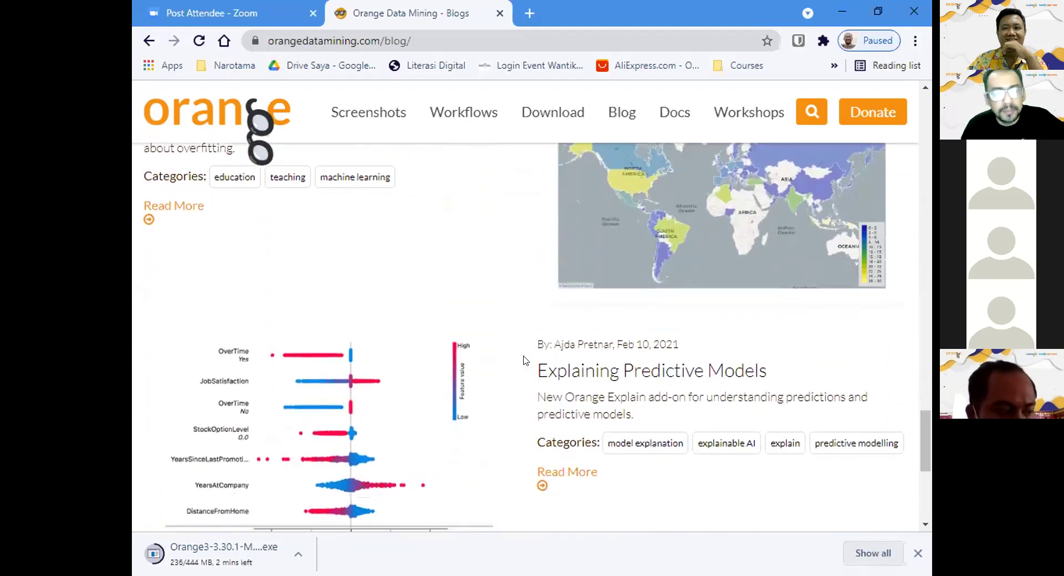
scroll(526, 360, "down", 2)
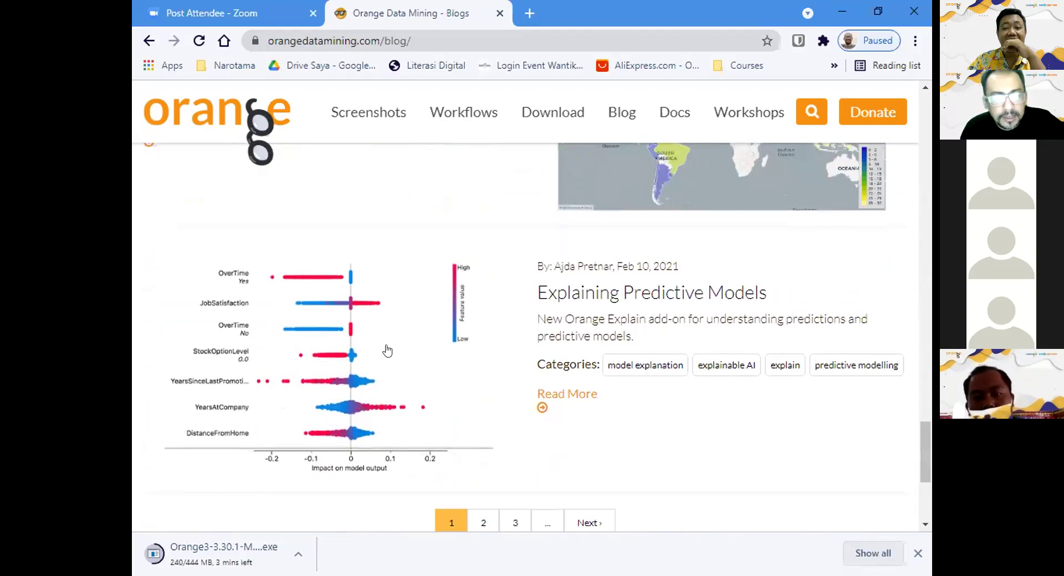
scroll(442, 388, "down", 4)
scroll(441, 388, "down", 1)
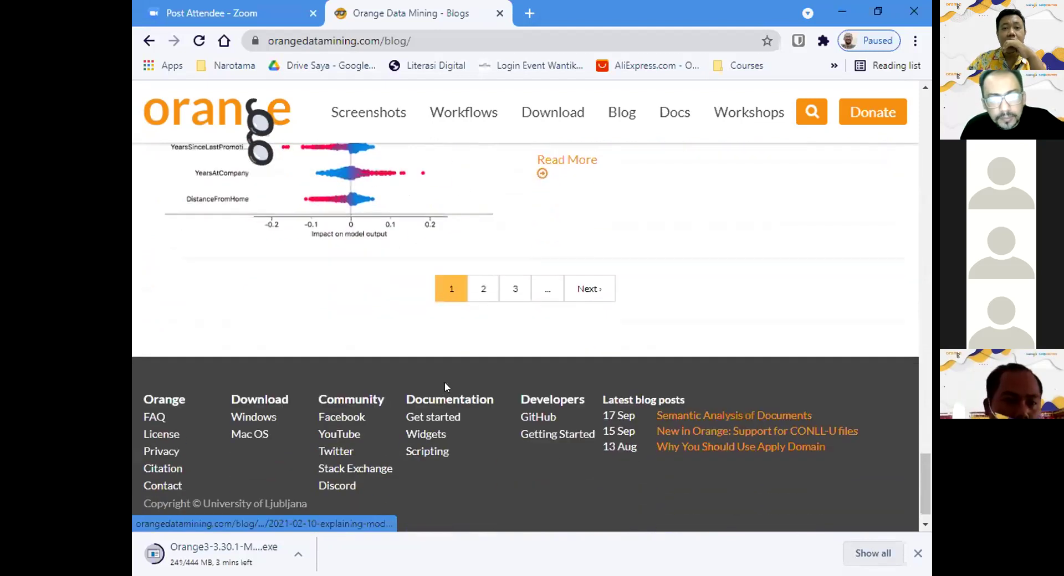
scroll(444, 381, "up", 20)
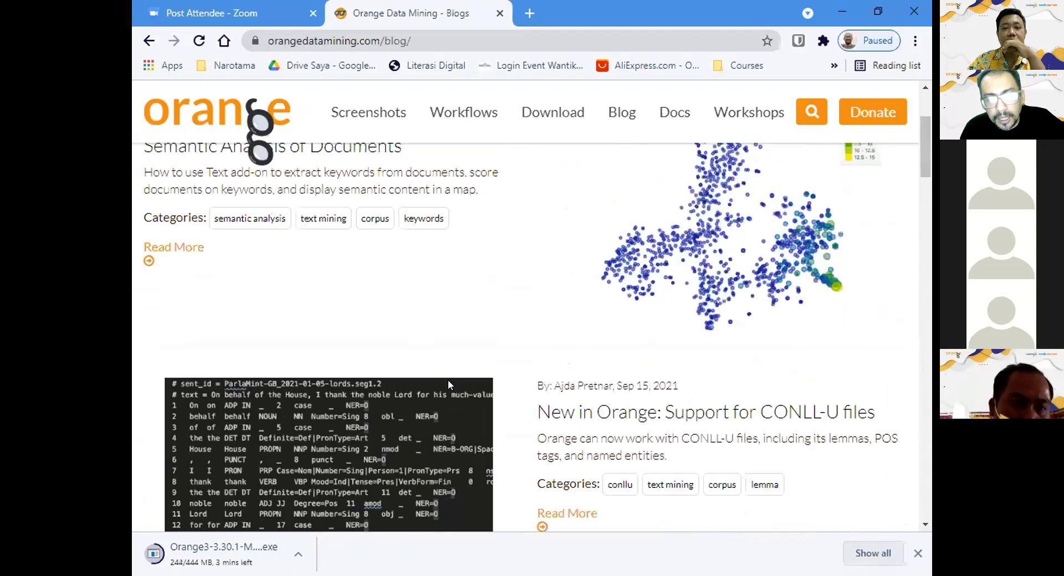
scroll(448, 380, "up", 3)
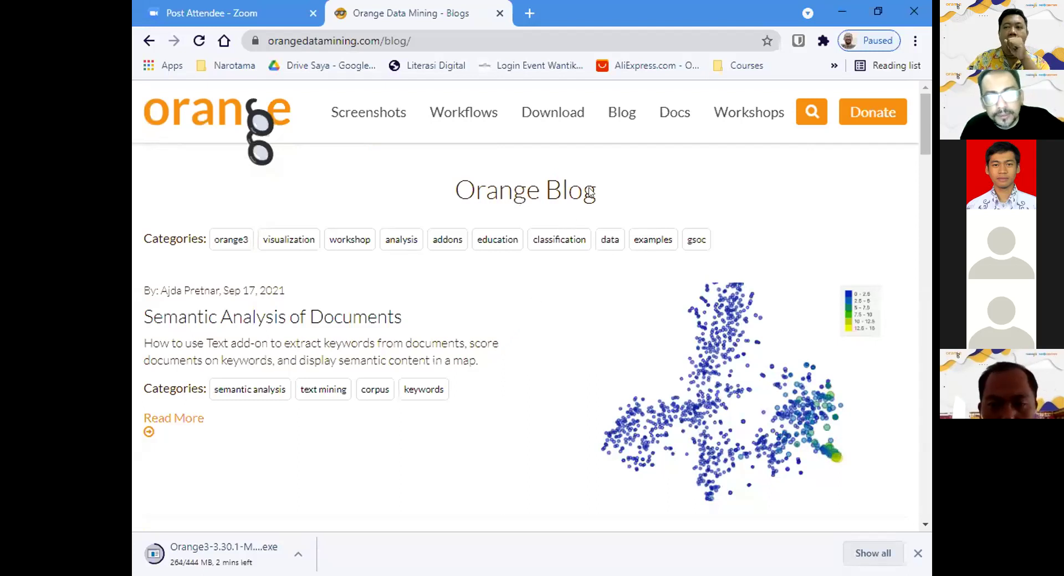
- Open the Orange site's Documentation page, open its YouTube tutorials link in a new tab and examine the documentation and support sections
left_click(675, 113)
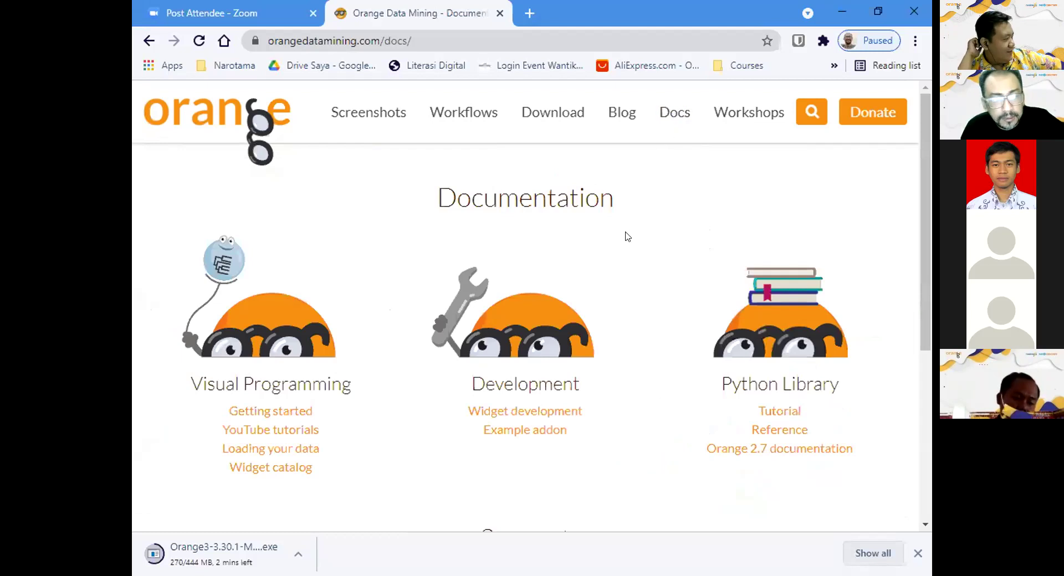
scroll(634, 319, "down", 3)
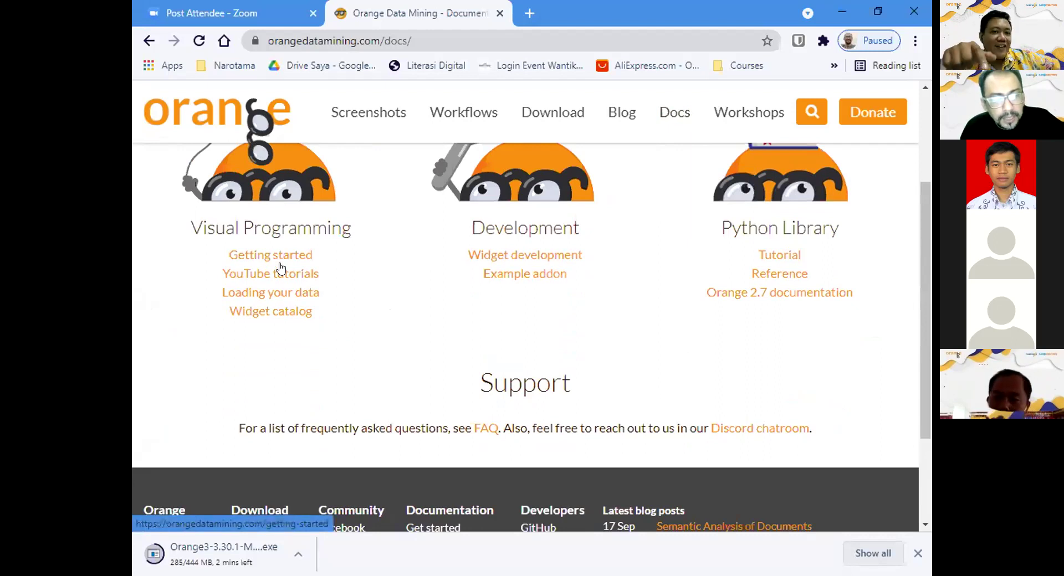
right_click(300, 273)
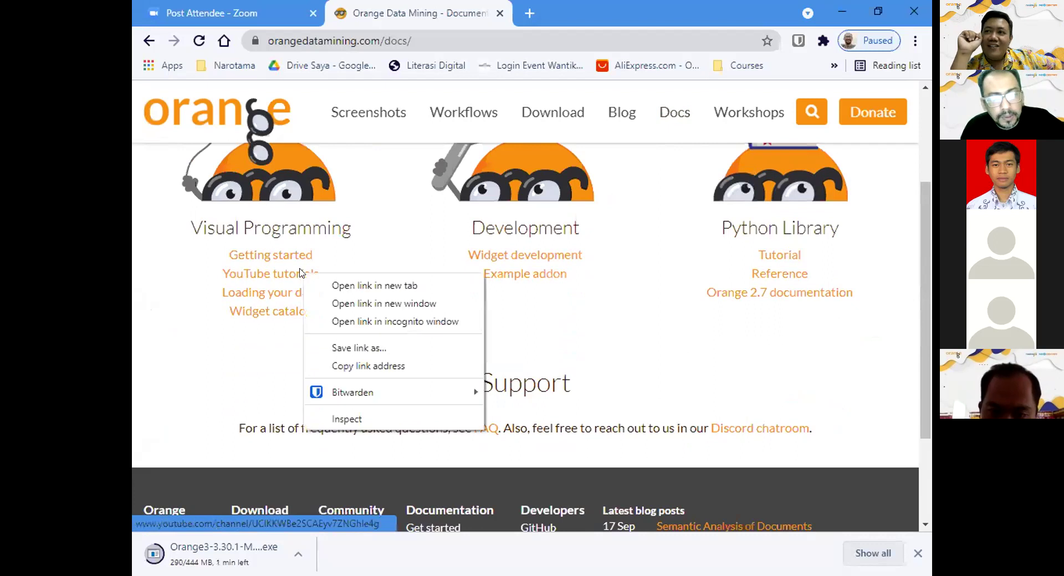
left_click(313, 284)
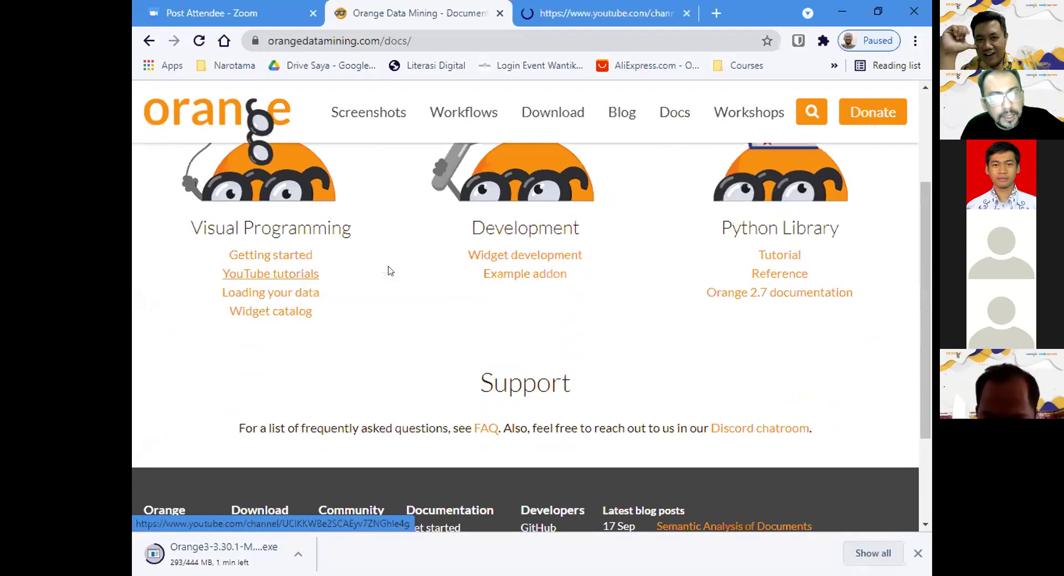
scroll(388, 271, "up", 3)
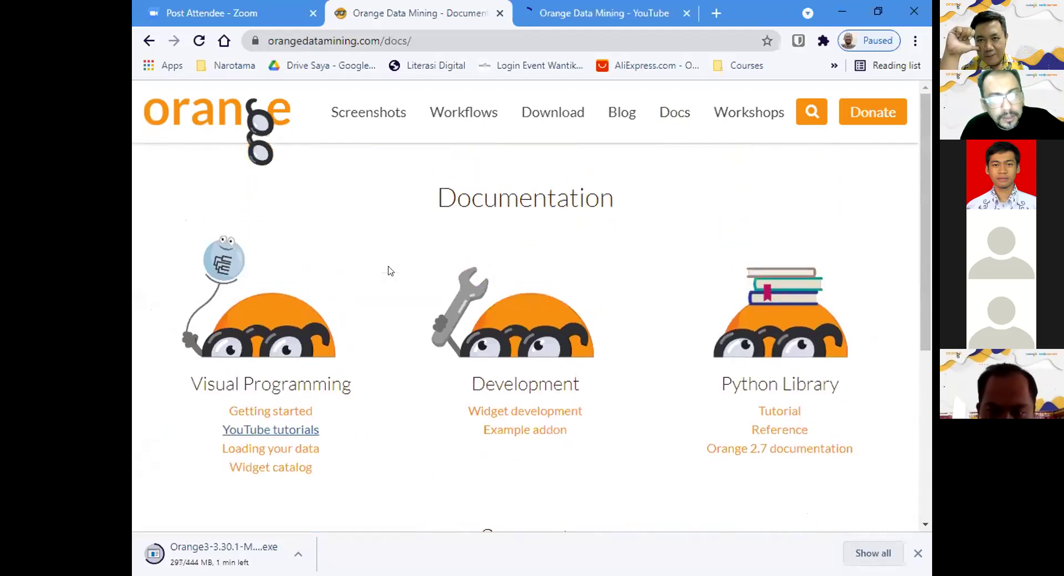
scroll(389, 271, "down", 4)
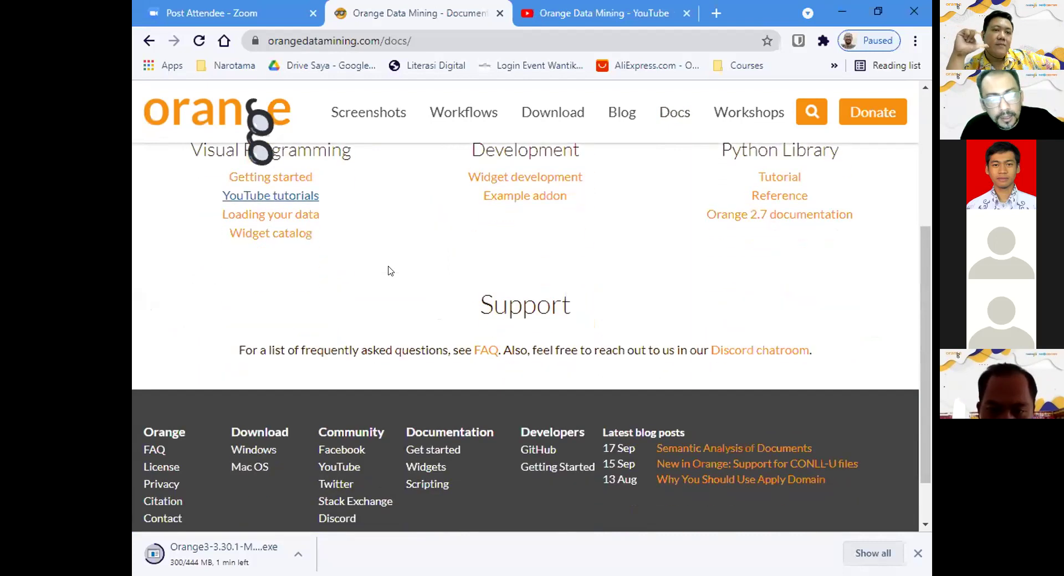
scroll(389, 271, "up", 3)
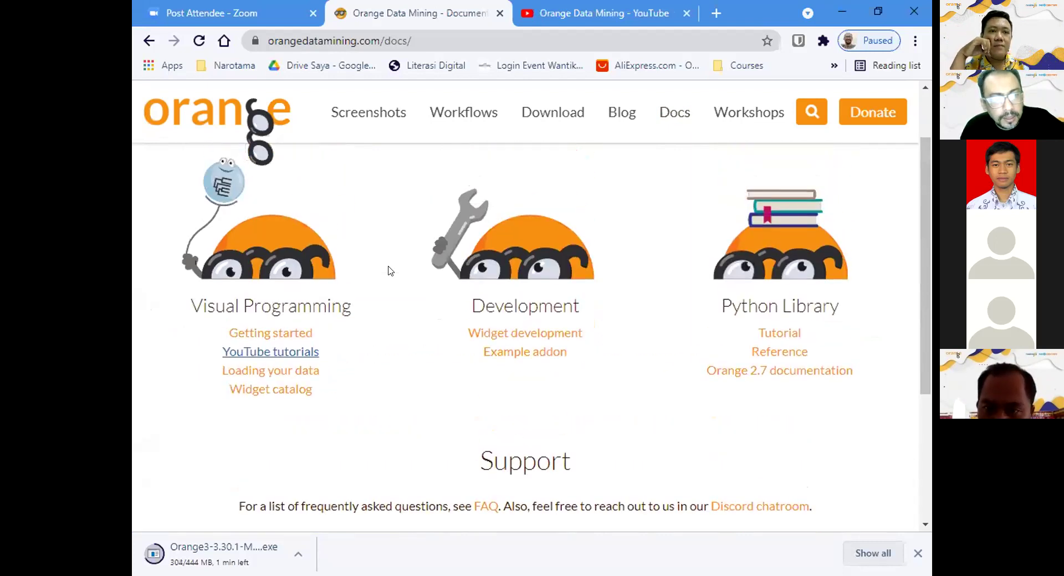
- Open the Getting started guide under Visual Programming and examine its installation, YouTube tutorials, workflow examples and widget catalog sections
left_click(299, 334)
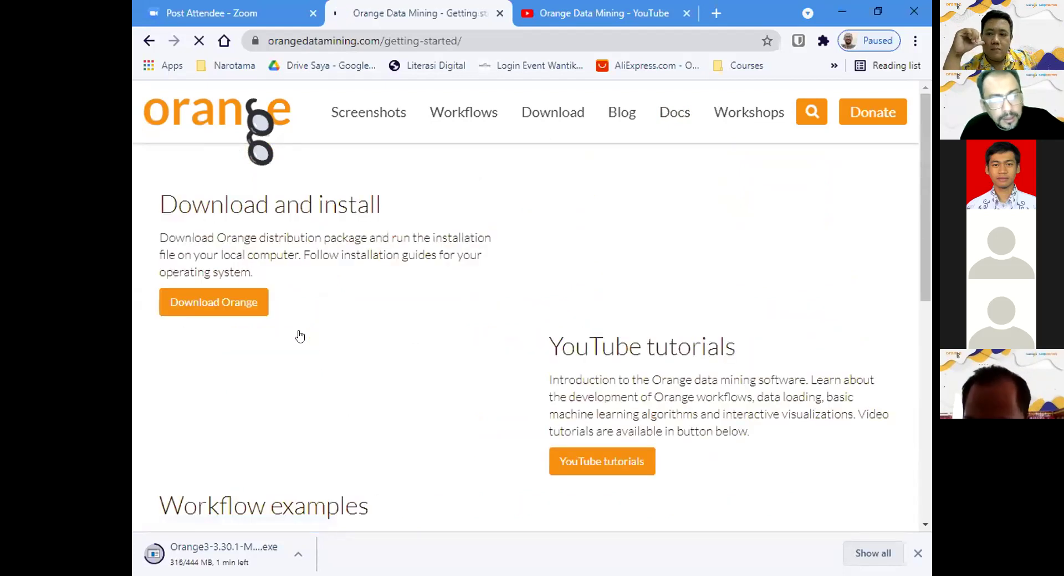
scroll(361, 306, "down", 3)
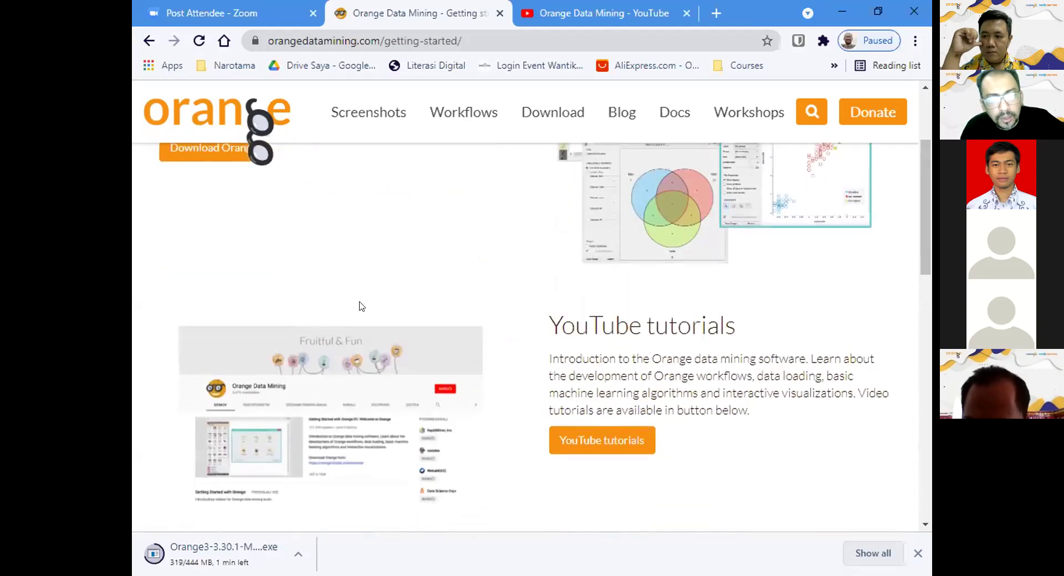
scroll(349, 235, "down", 3)
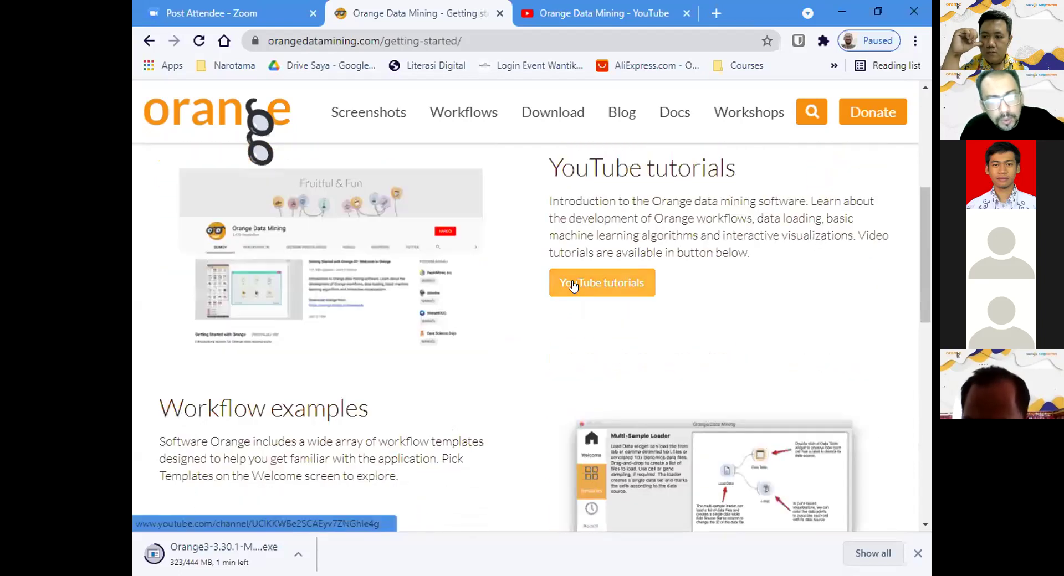
scroll(428, 269, "down", 2)
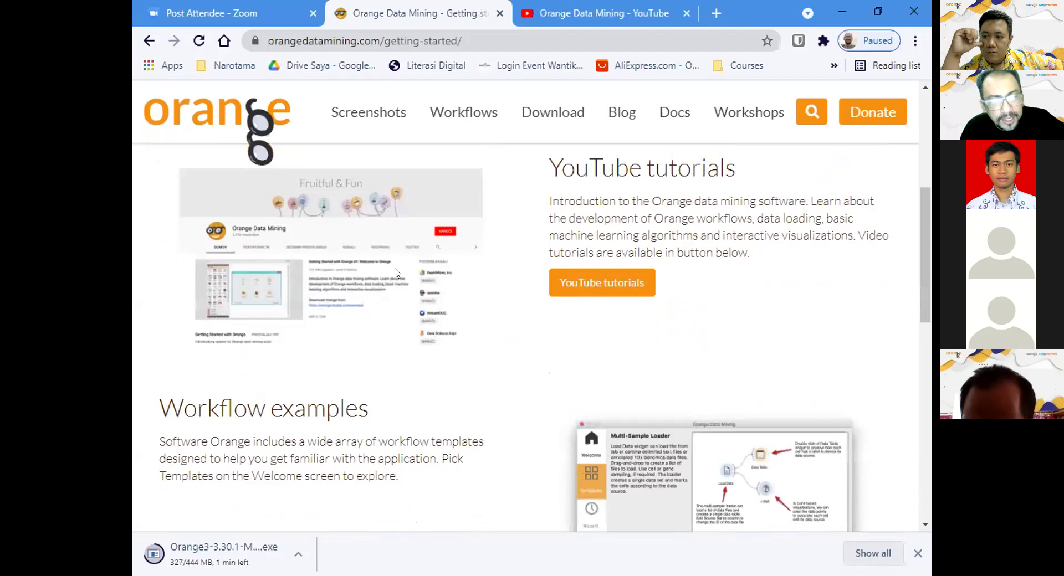
scroll(427, 269, "down", 2)
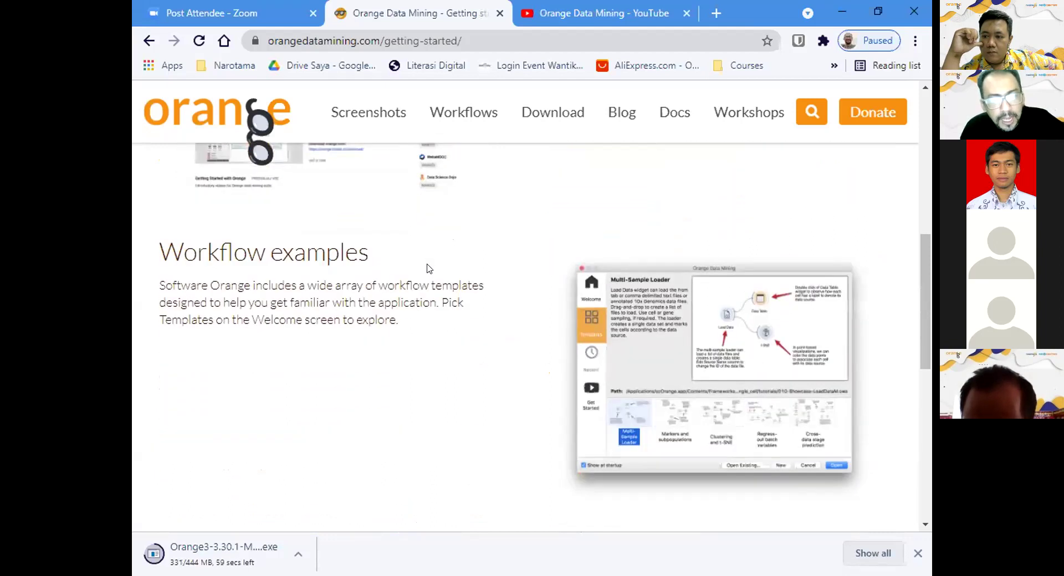
scroll(536, 270, "up", 3)
scroll(546, 311, "down", 4)
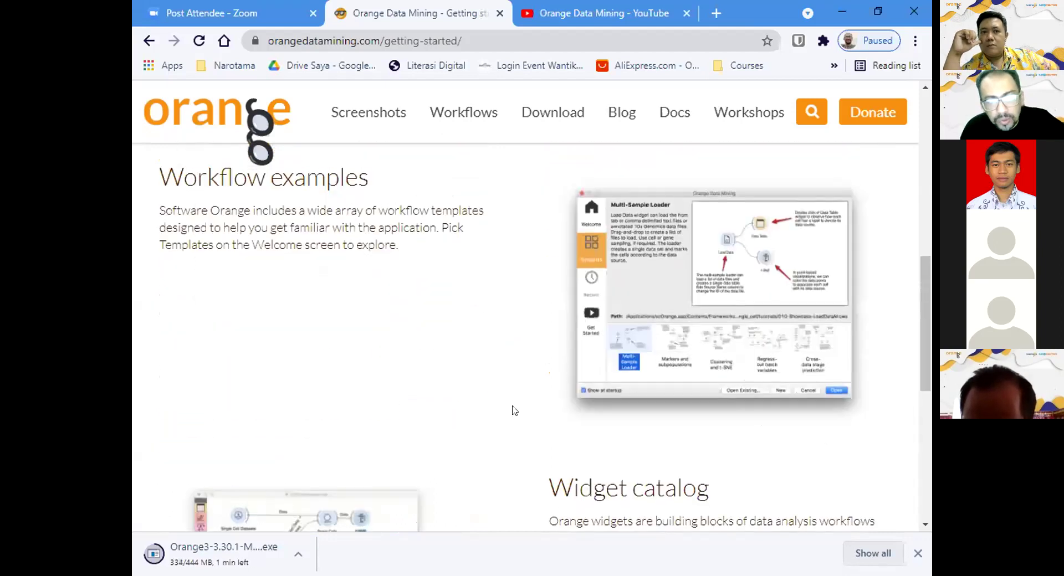
scroll(572, 360, "down", 3)
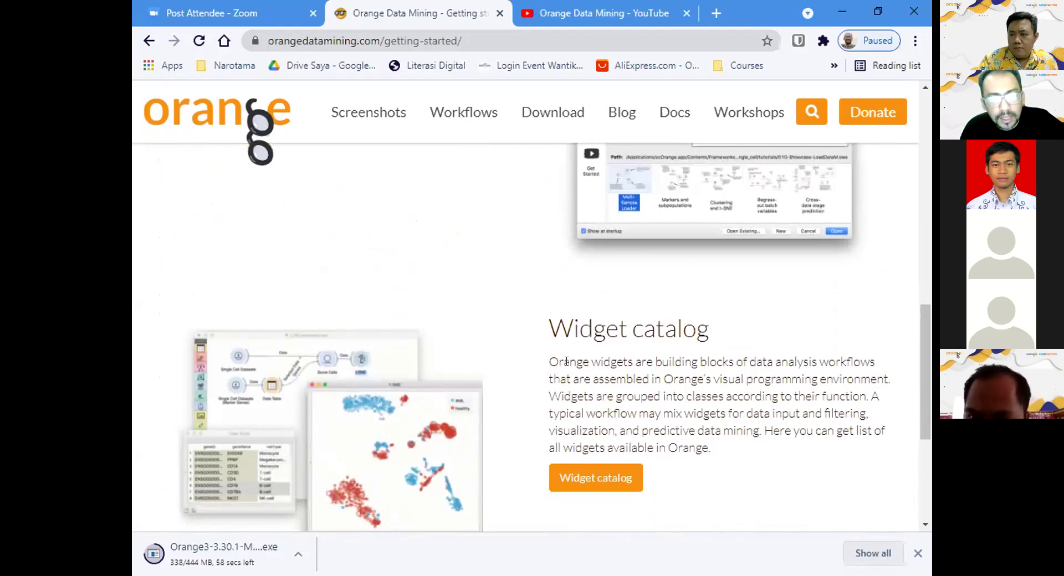
scroll(567, 364, "down", 4)
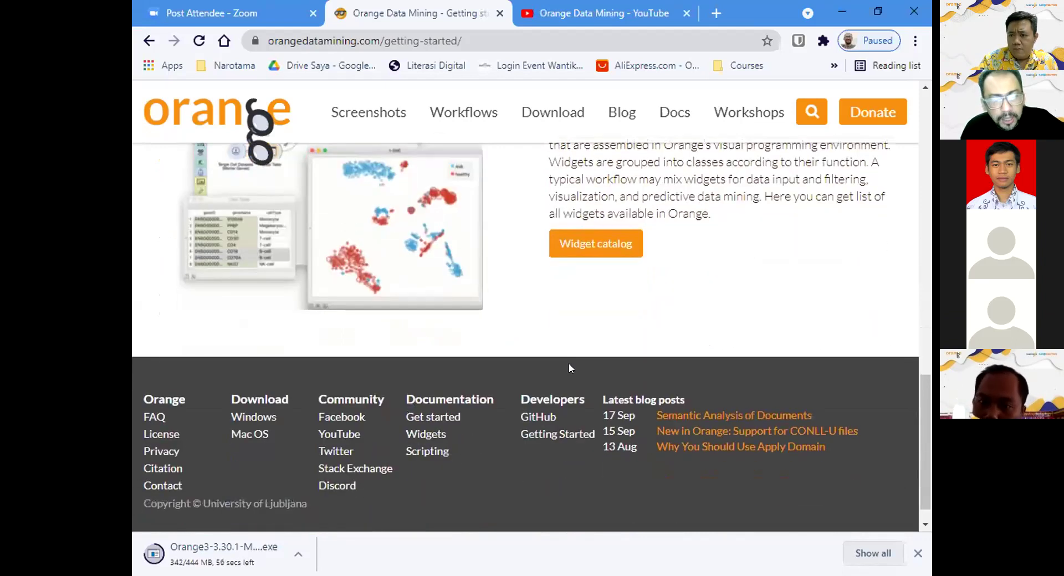
scroll(590, 311, "up", 15)
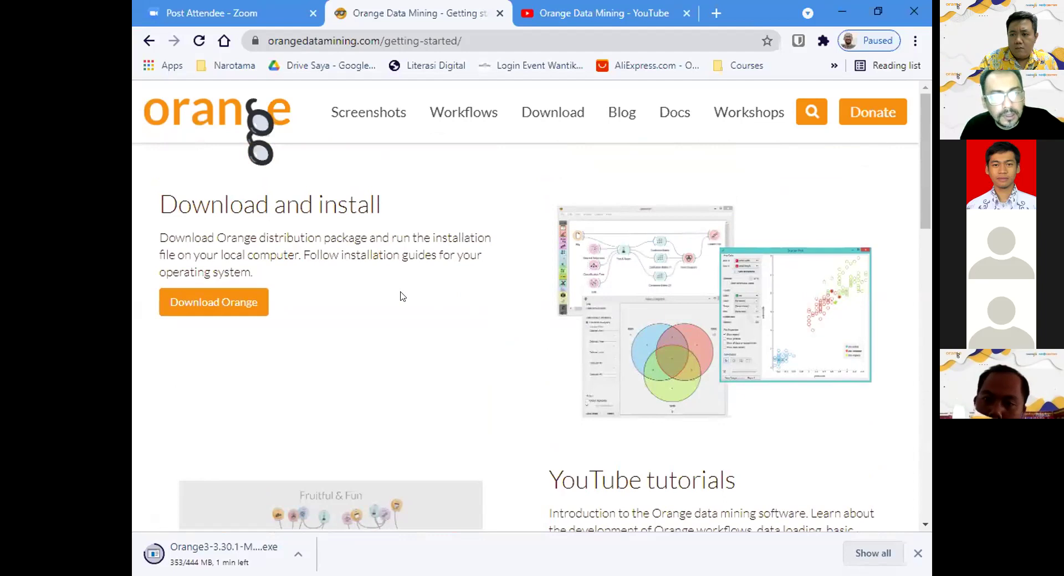
- Return to the Documentation page, open the YouTube tutorials in the same tab and look through the Orange Data Mining channel's video series
left_click(148, 40)
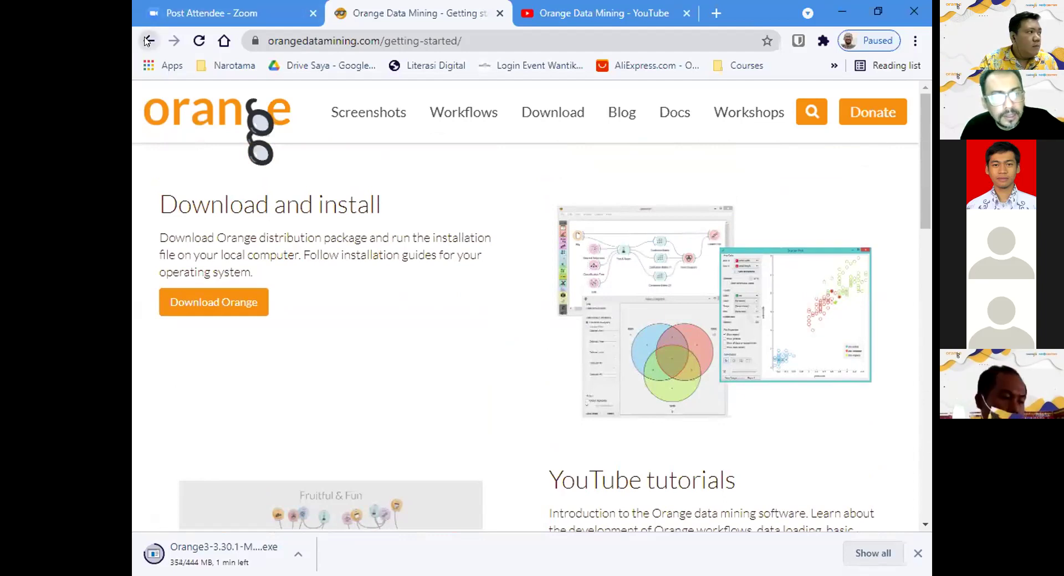
left_click(293, 356)
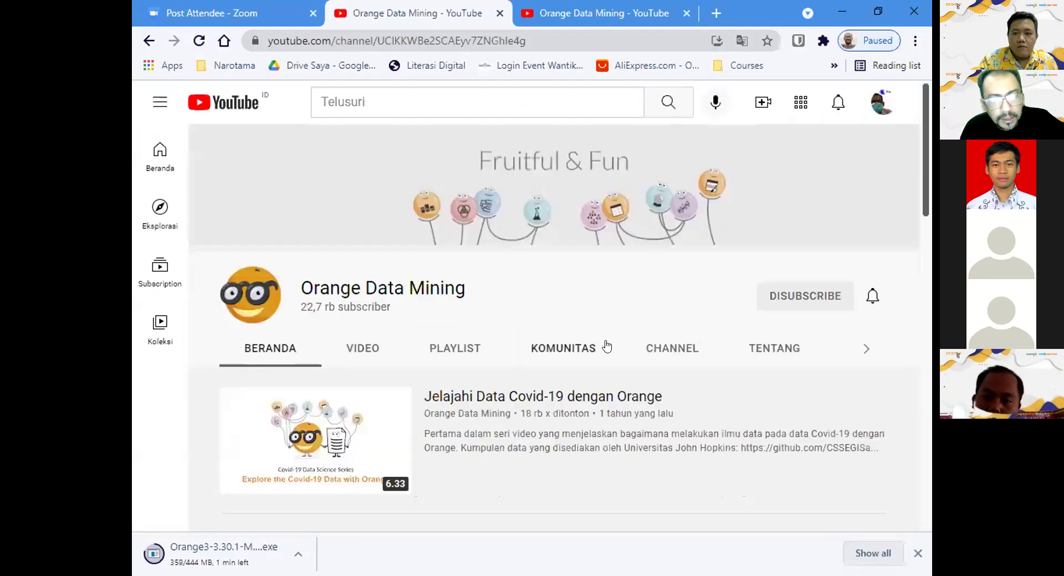
scroll(607, 347, "down", 6)
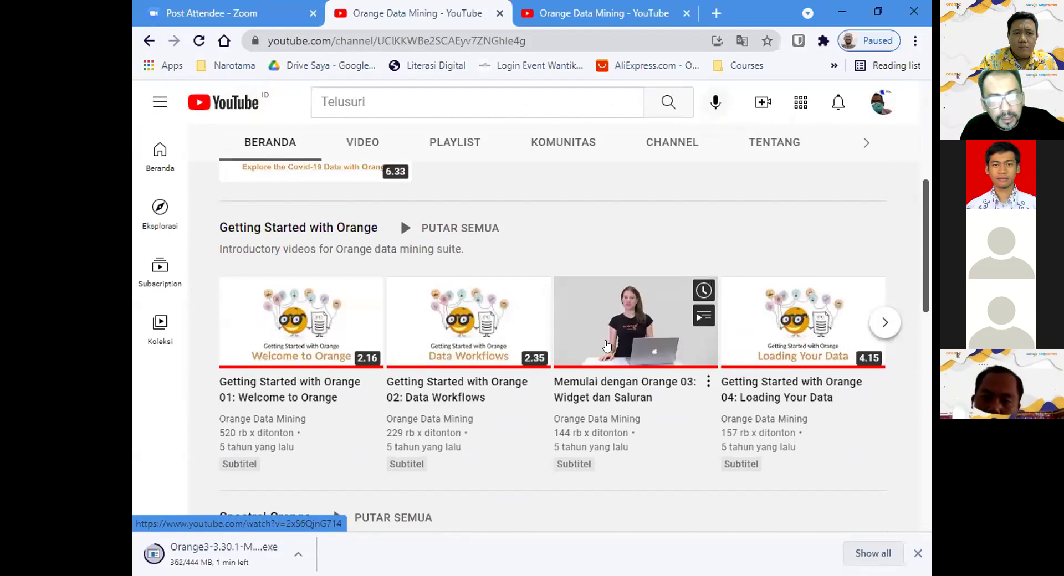
scroll(607, 347, "down", 1)
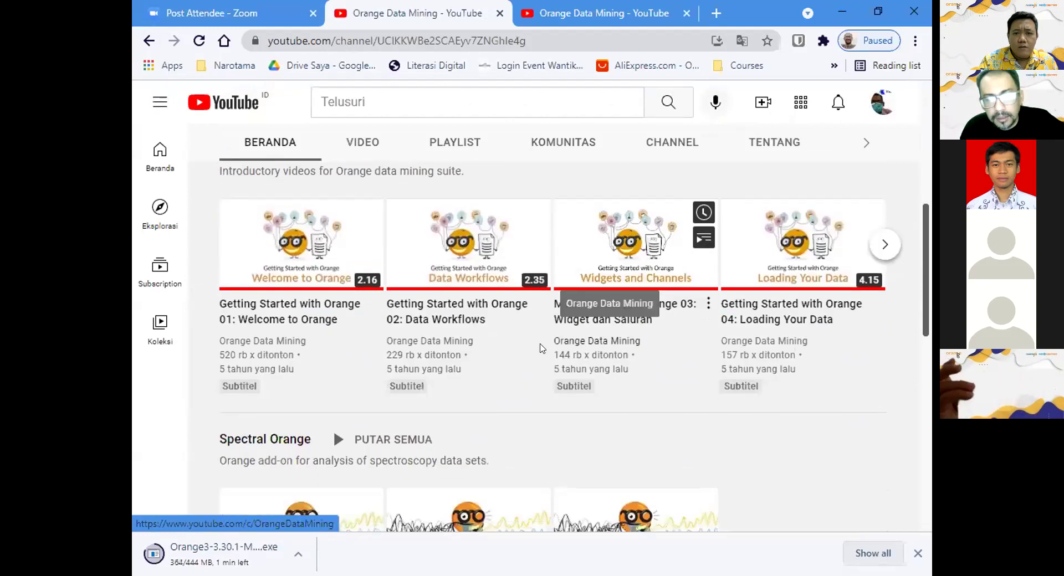
scroll(796, 384, "down", 2)
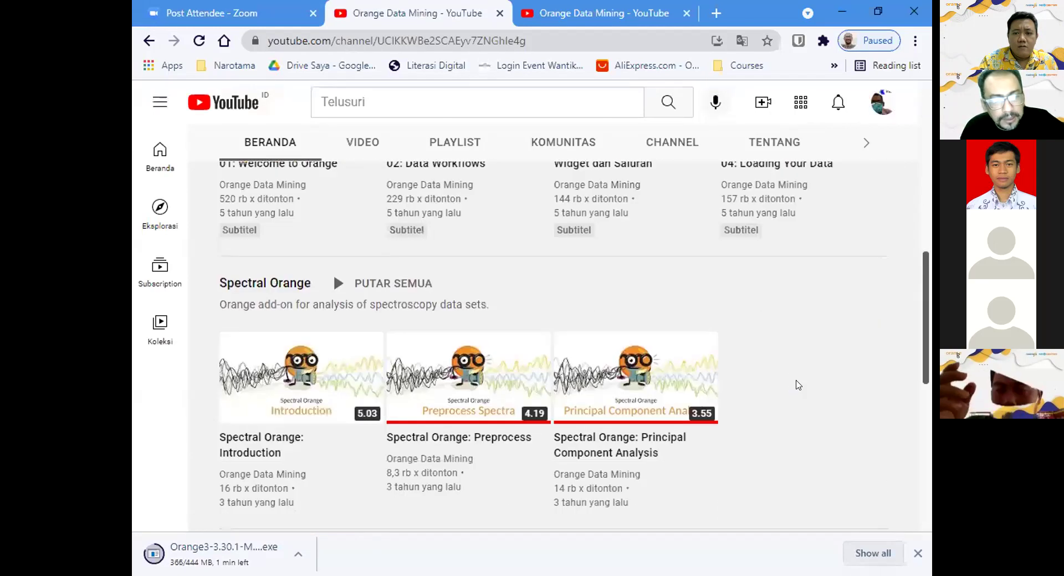
scroll(798, 385, "down", 2)
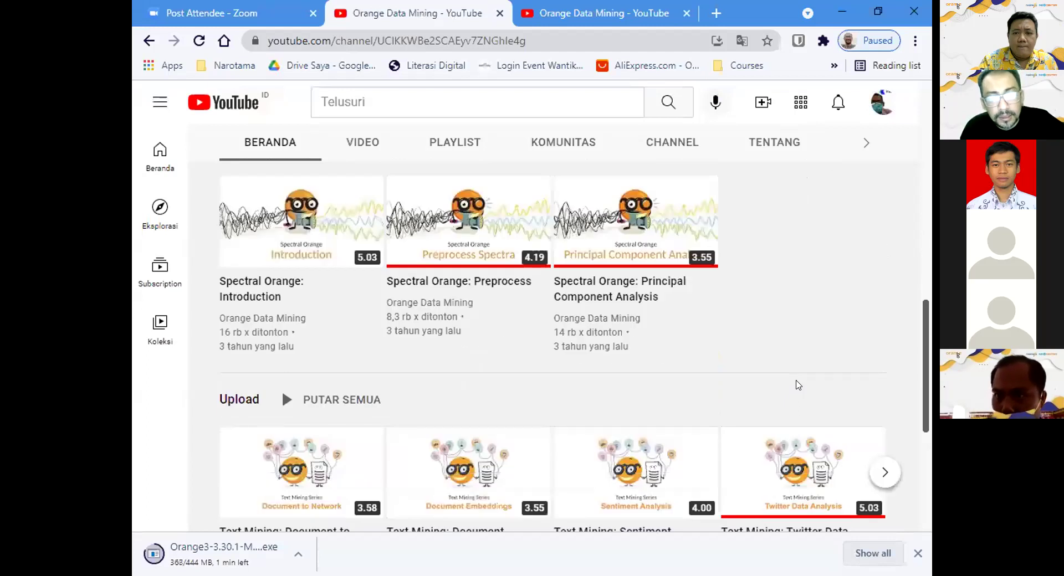
scroll(798, 385, "down", 2)
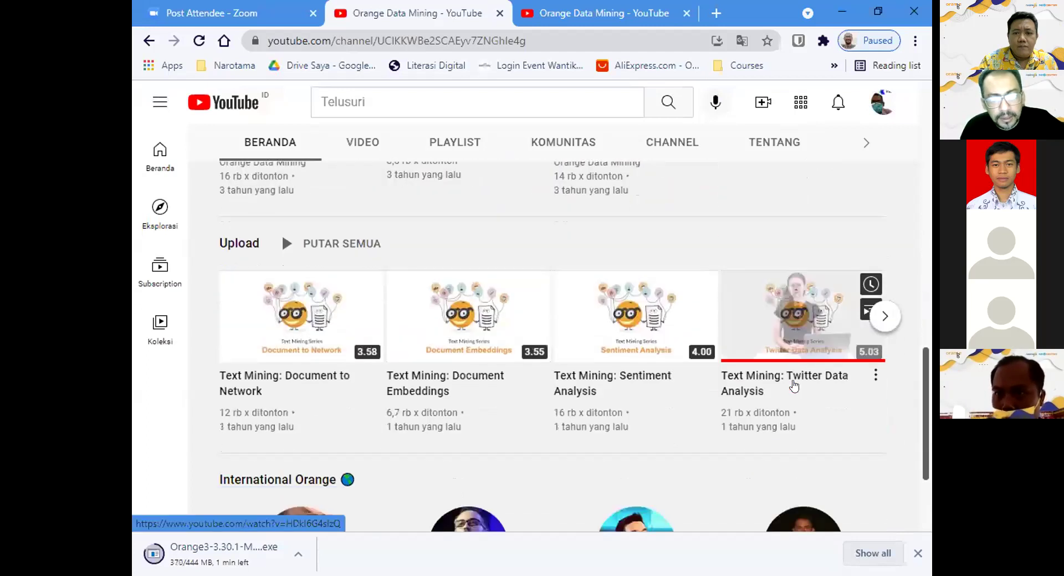
scroll(795, 384, "down", 2)
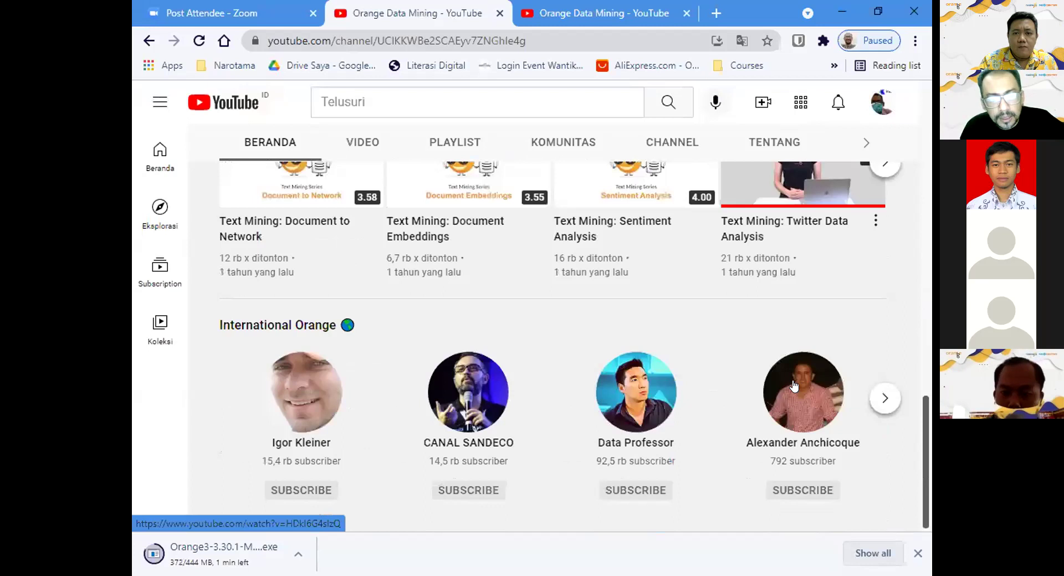
- Find Hierarchical Clustering in the channel's Getting Started with Orange series, open that video and skip its ad
scroll(796, 386, "up", 3)
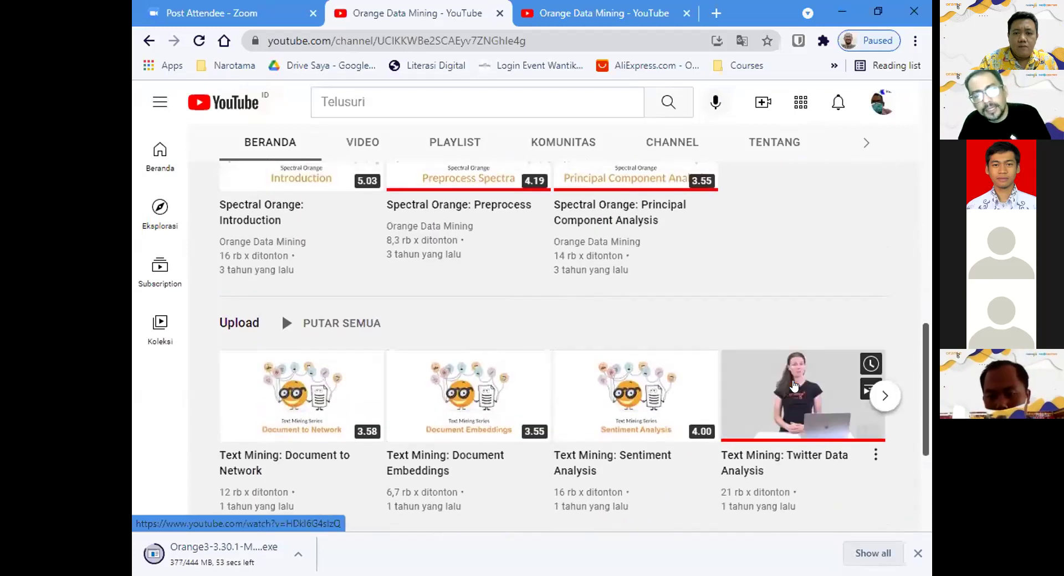
scroll(797, 385, "up", 3)
scroll(798, 385, "up", 4)
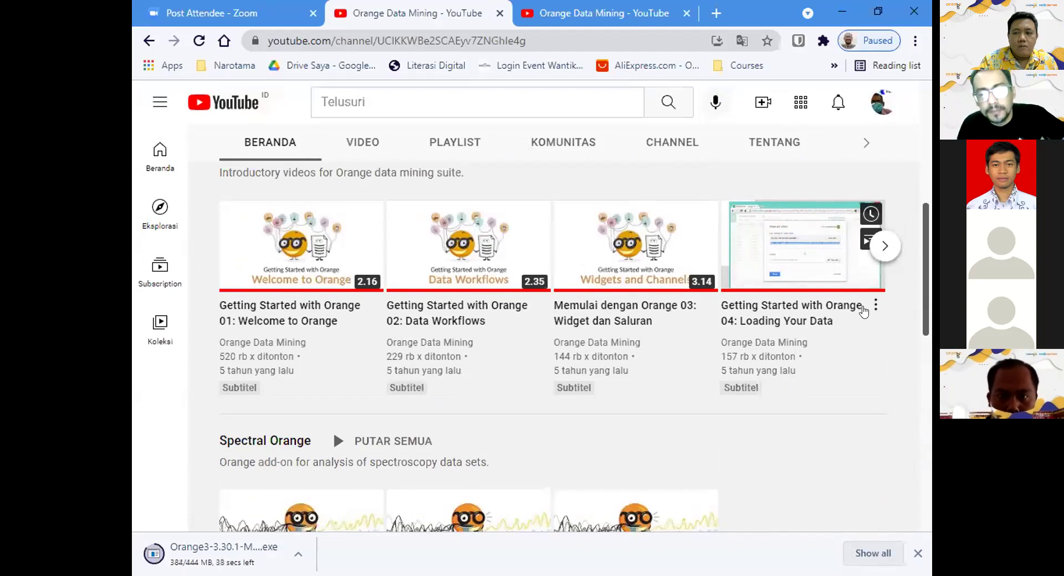
left_click(884, 247)
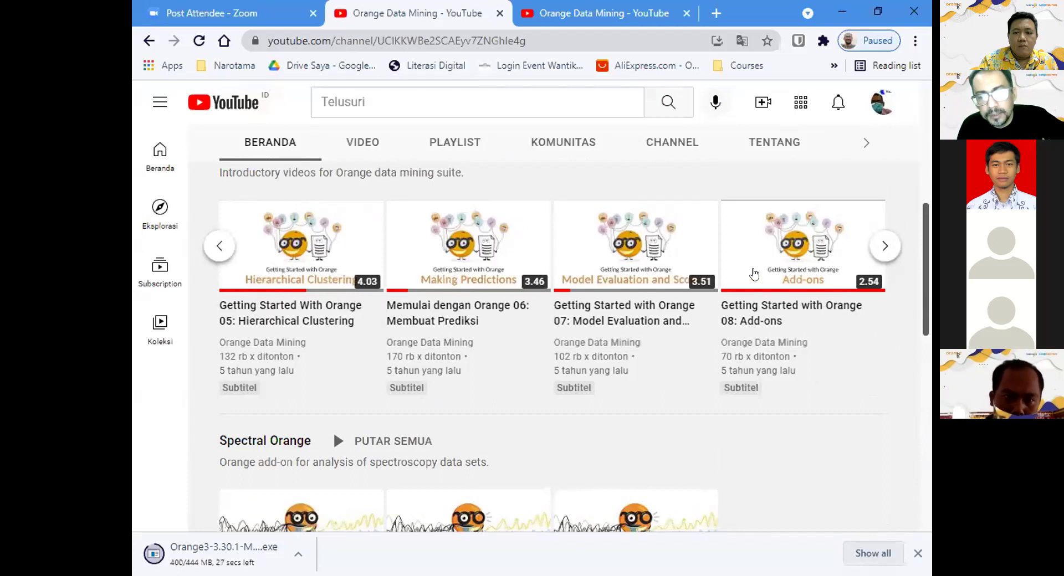
left_click(305, 257)
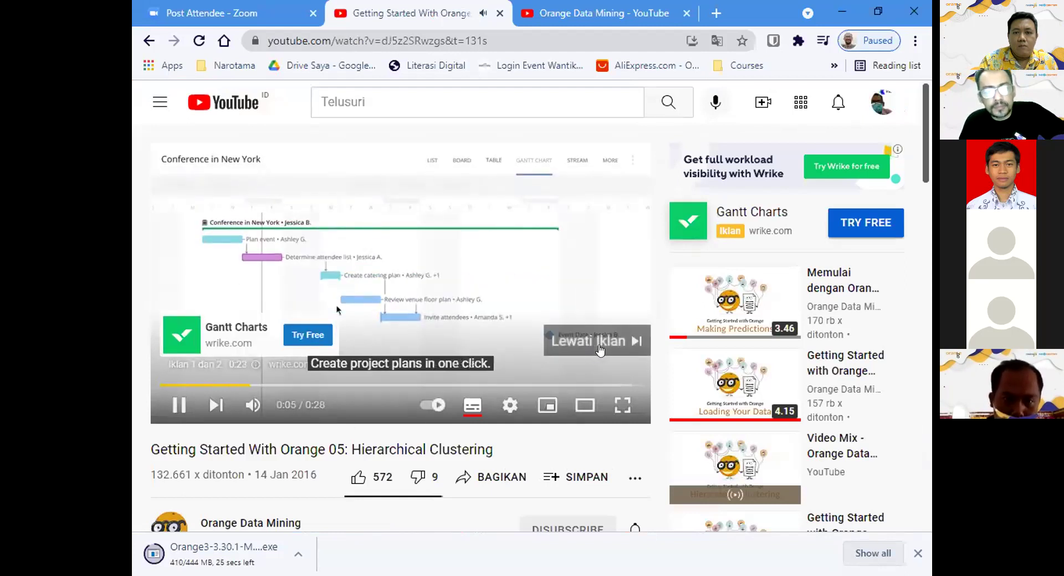
left_click(610, 342)
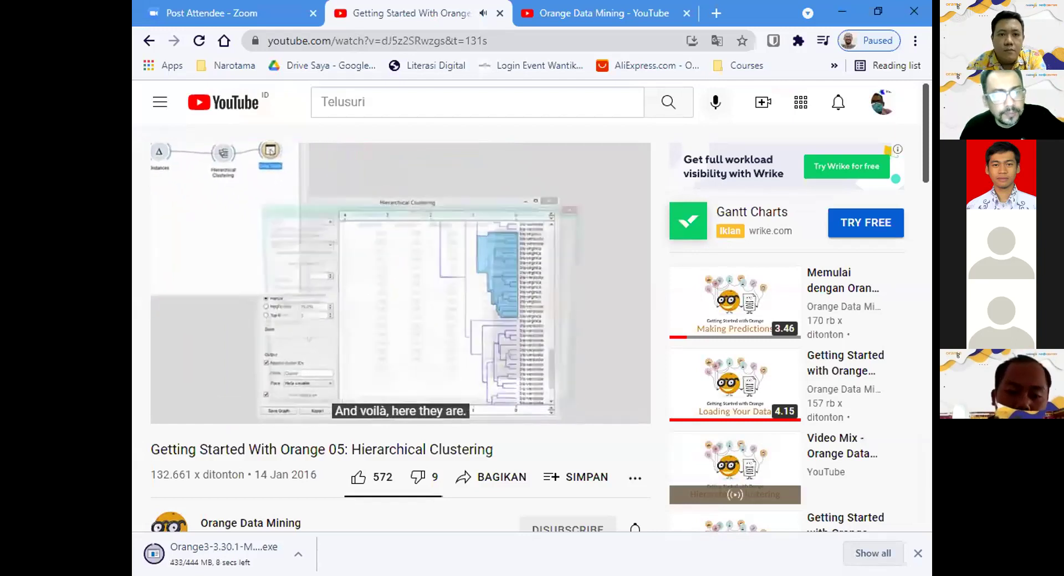
- Watch part of the Hierarchical Clustering video and look through its suggested videos, description and comments
mouse_move(480, 420)
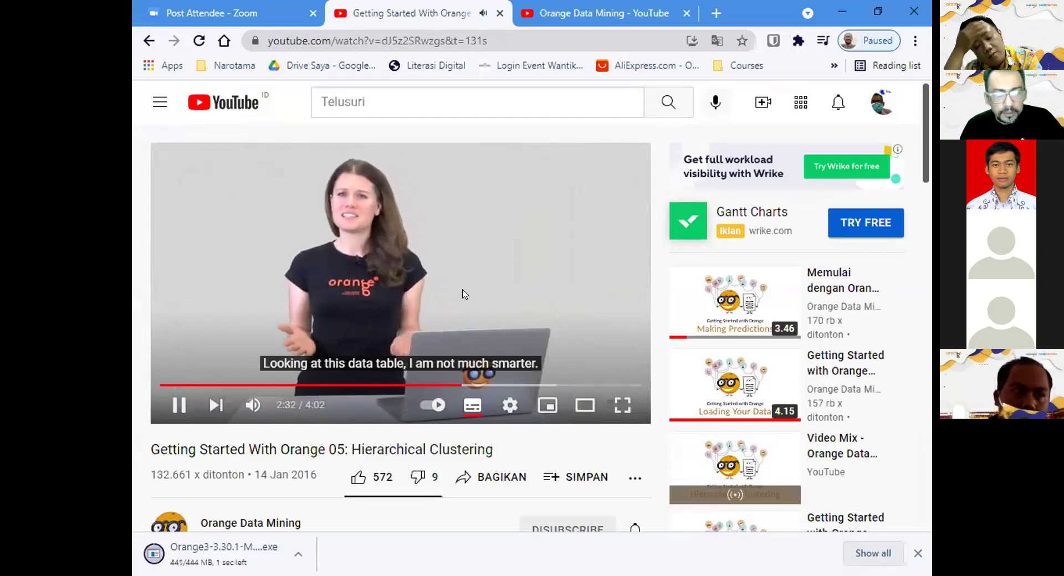
mouse_move(724, 359)
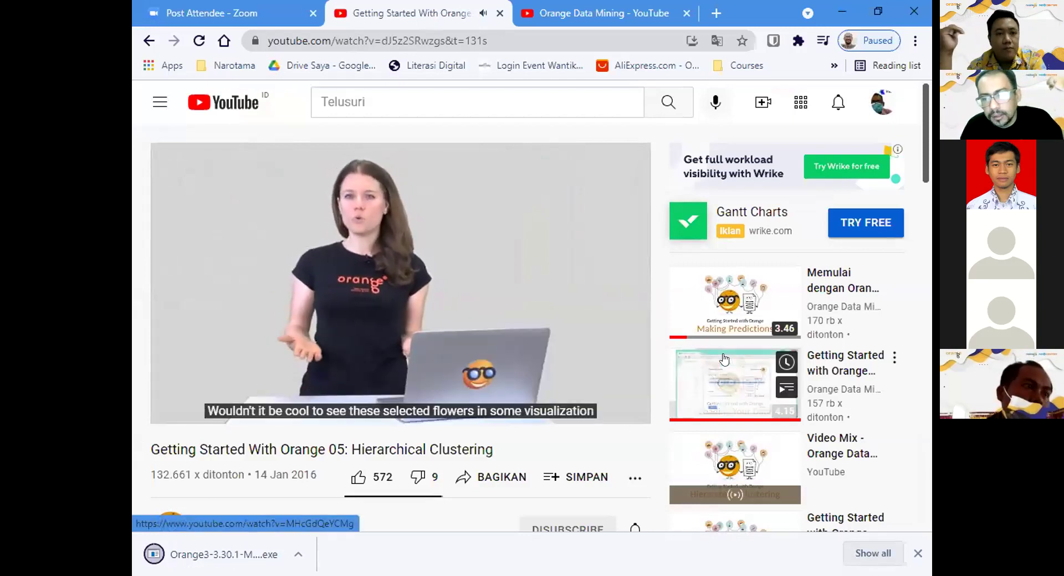
scroll(809, 347, "down", 3)
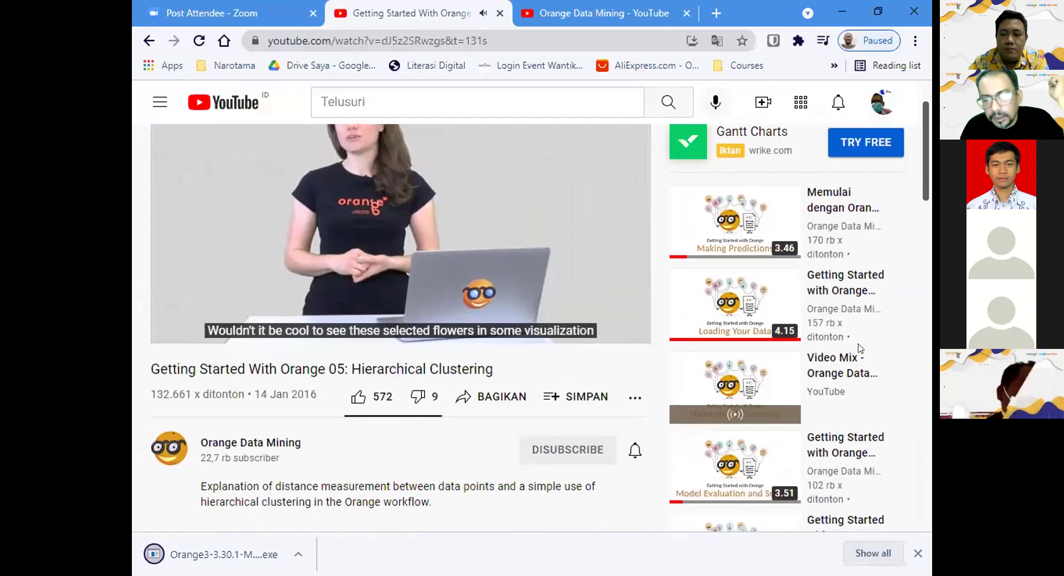
scroll(859, 348, "down", 3)
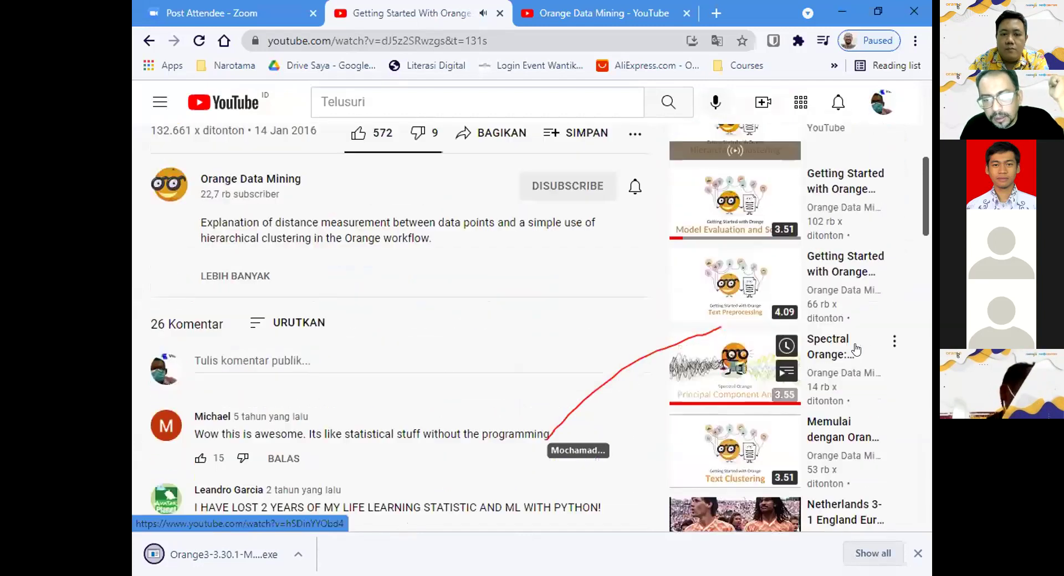
scroll(530, 305, "up", 6)
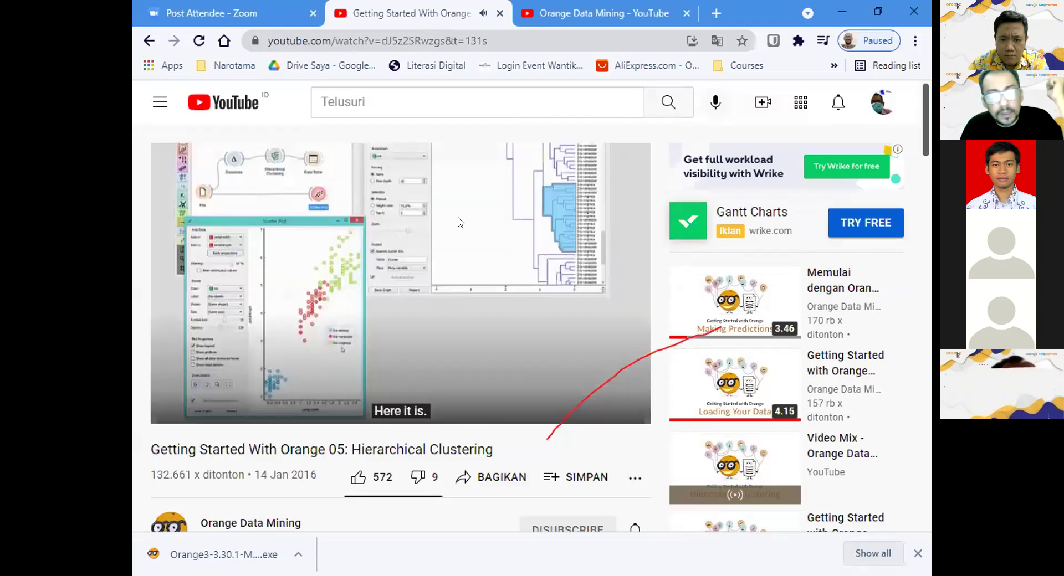
left_click(311, 40)
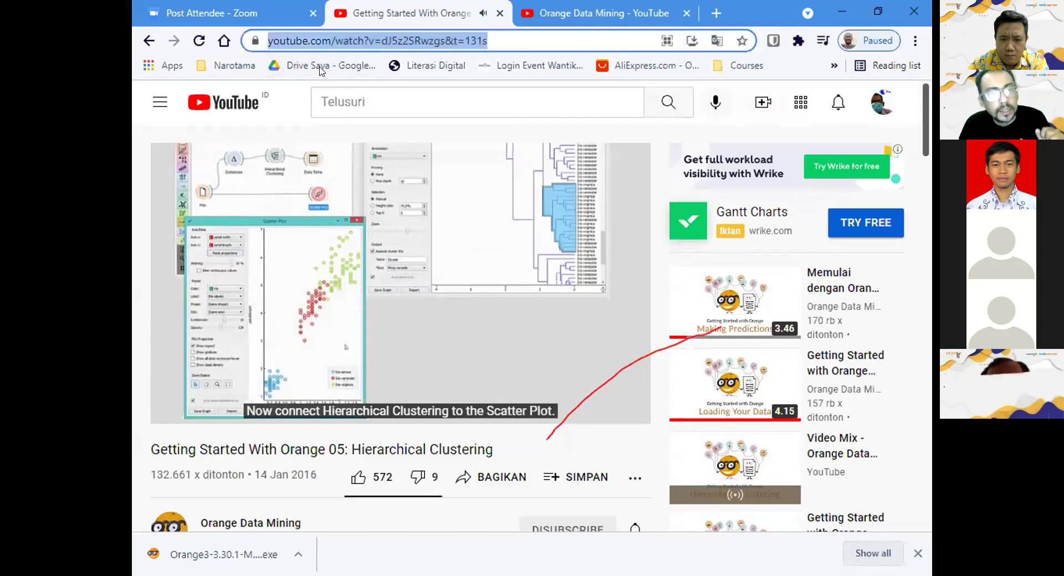
type("https://www.youtube.com/watch?v=lu8g2Twjn9U")
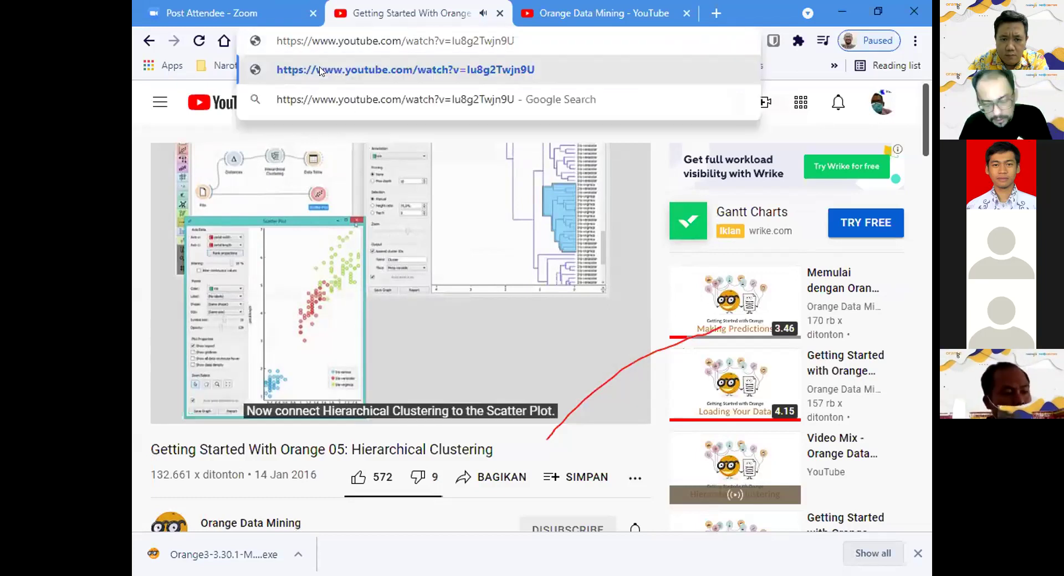
key("Return")
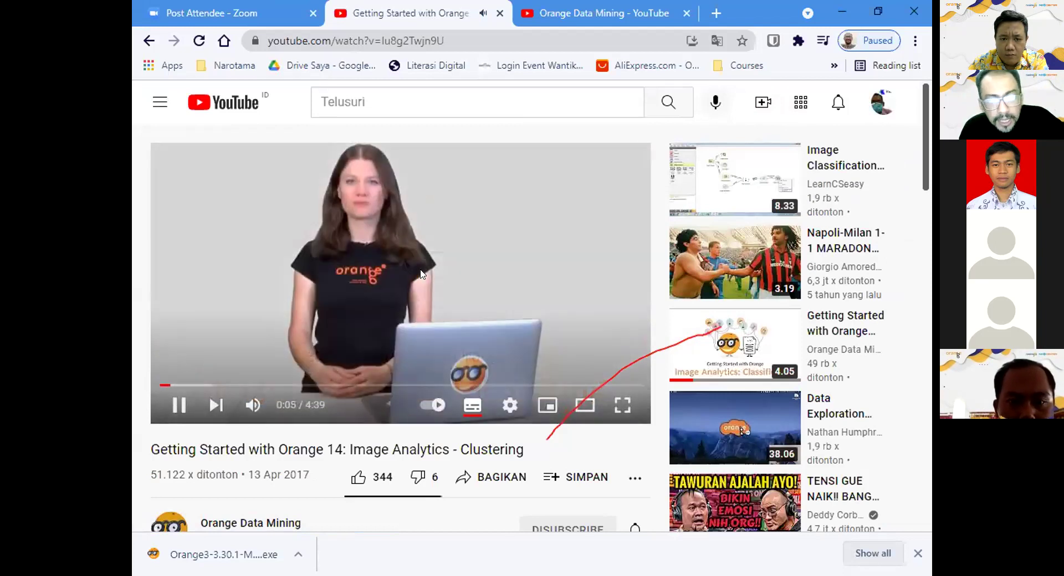
left_click(189, 385)
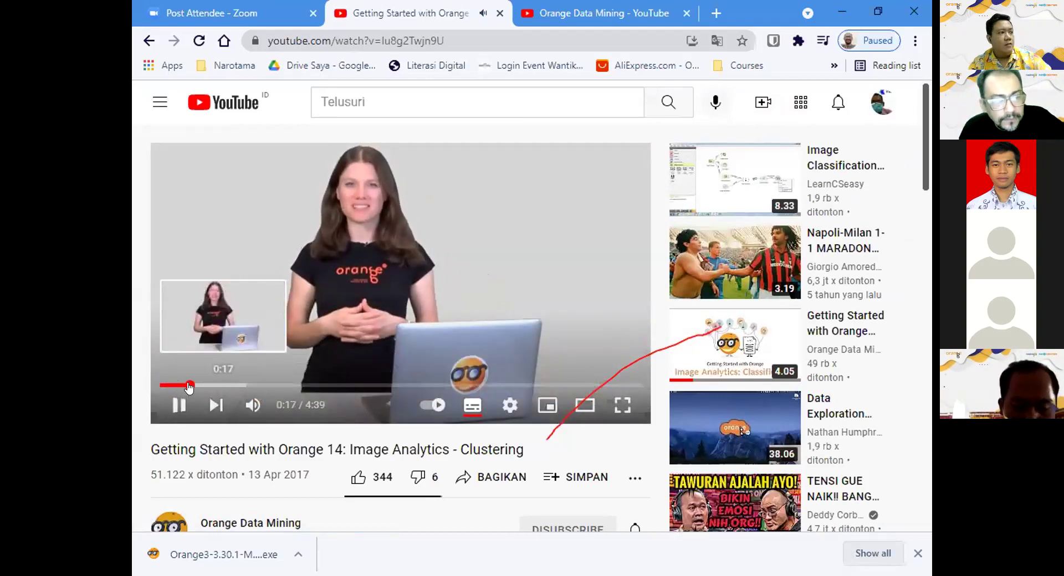
left_click(216, 405)
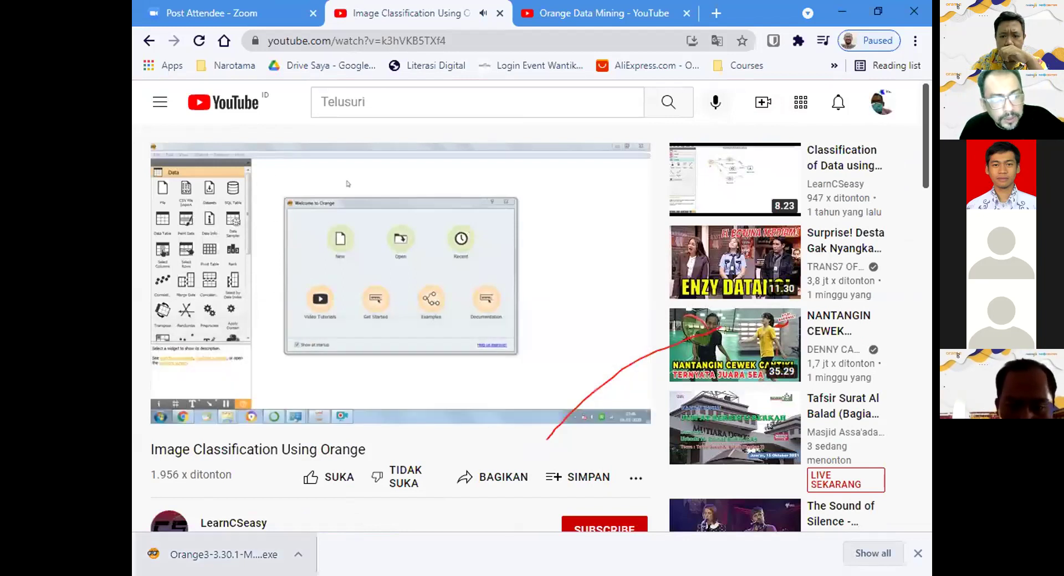
- Run the downloaded Orange3 installer and look over the registration form on the Anaconda Nucleus page
left_click(260, 556)
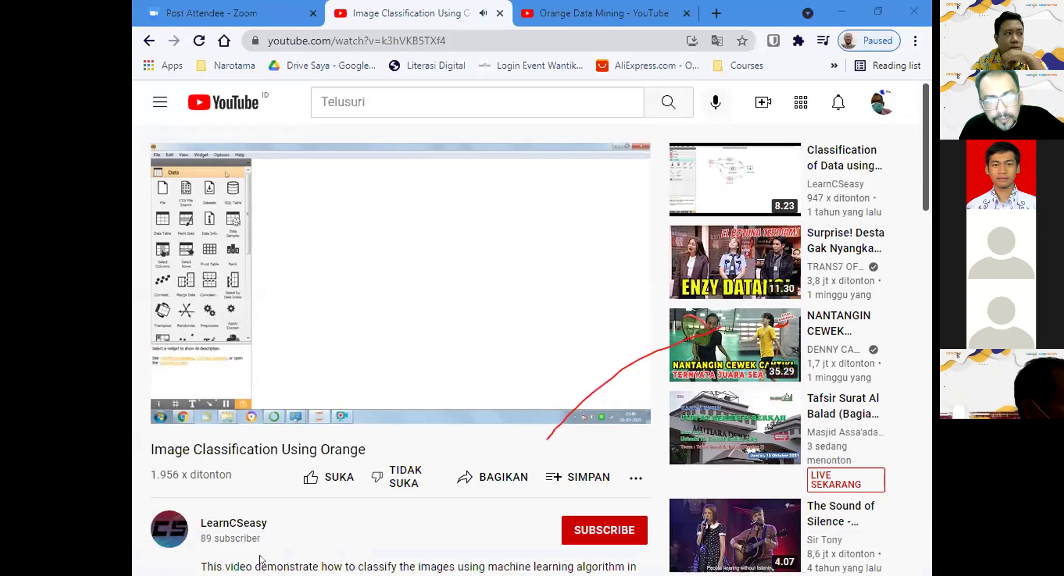
mouse_move(325, 250)
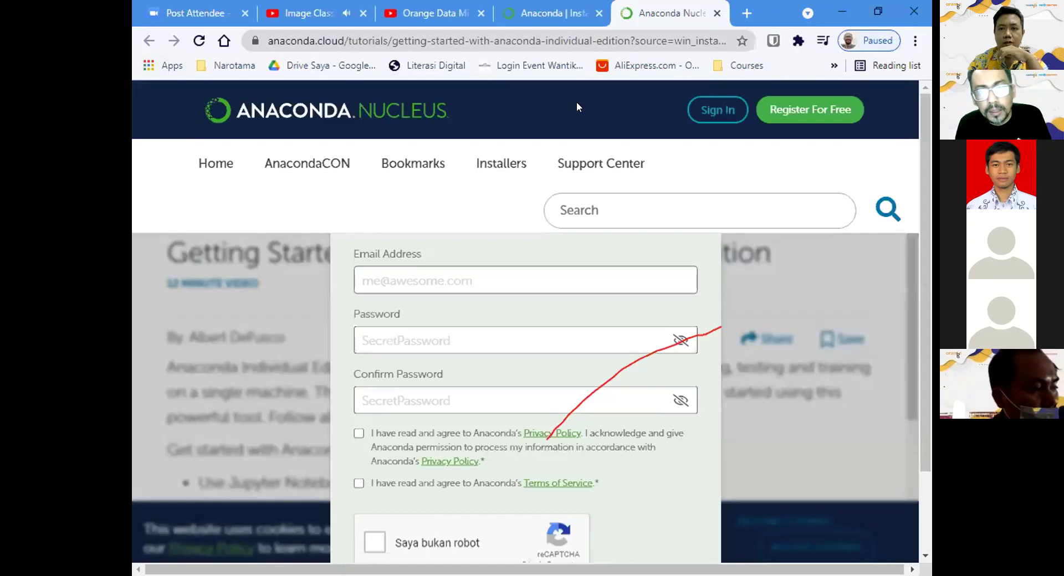
scroll(576, 102, "down", 2)
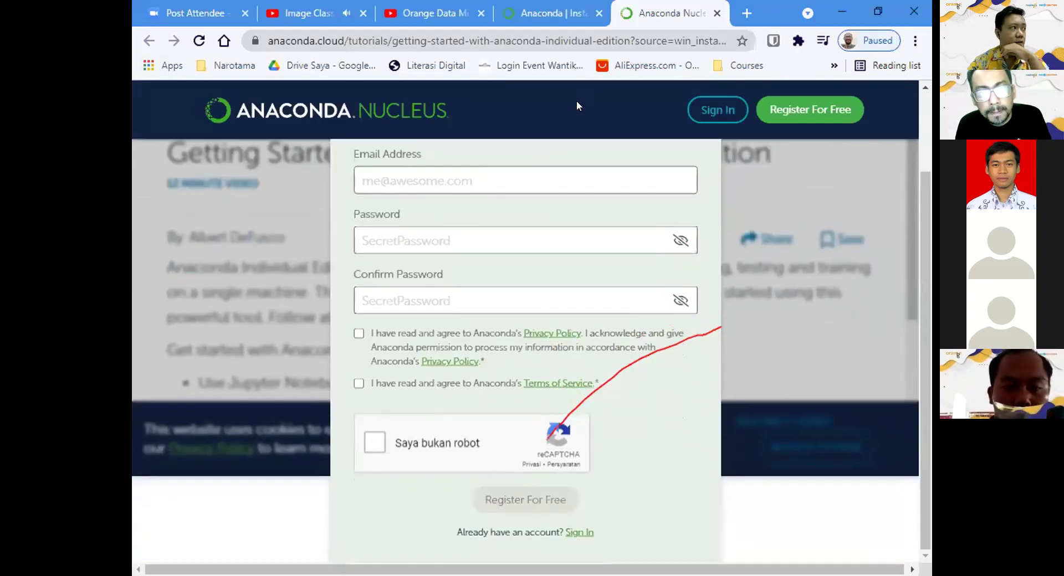
scroll(576, 101, "up", 2)
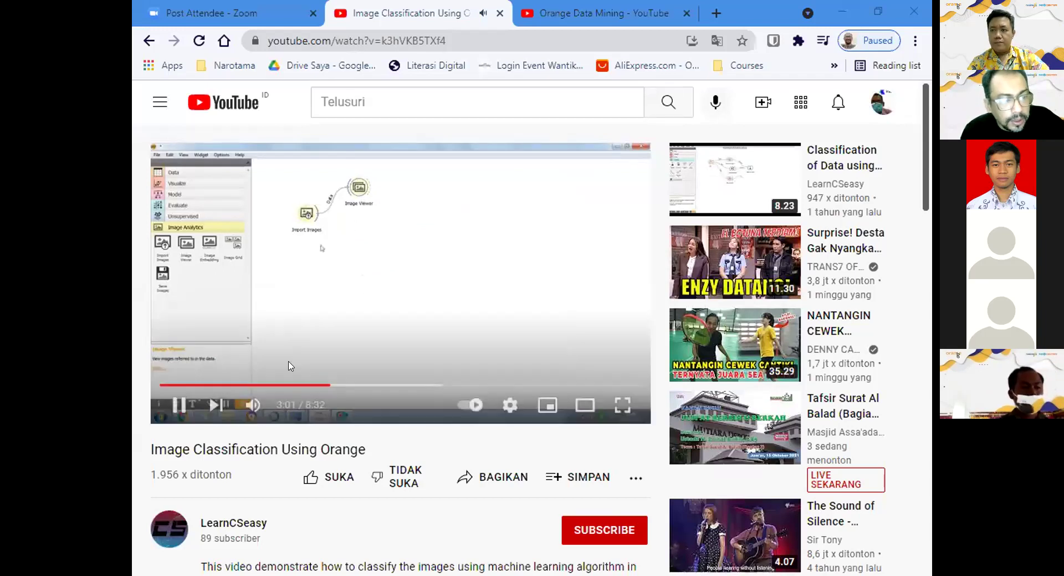
- Rewind the Image Classification Using Orange video and watch how the images are imported and the Image Viewer is added
left_click(240, 386)
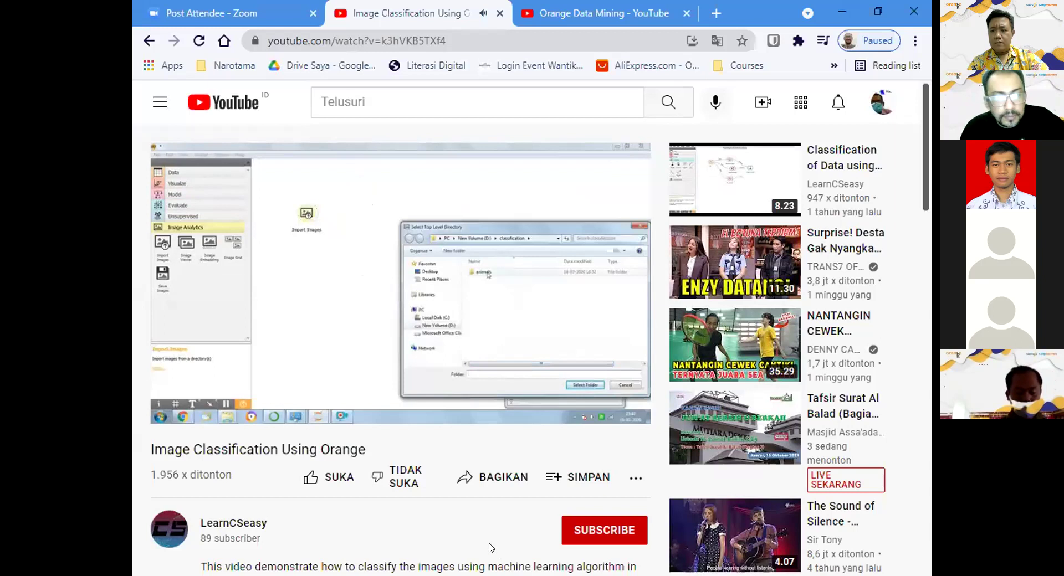
mouse_move(510, 316)
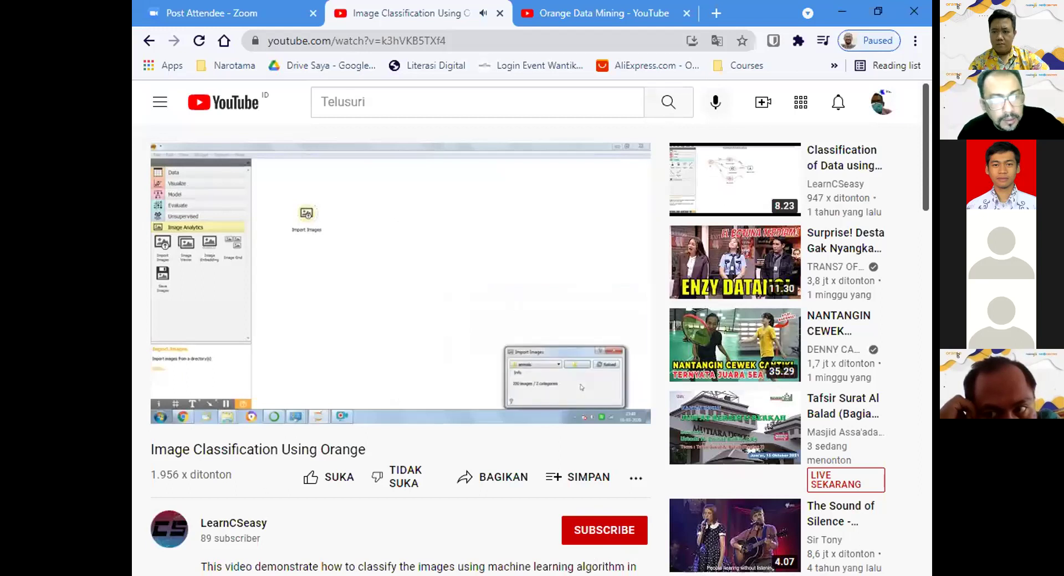
mouse_move(303, 323)
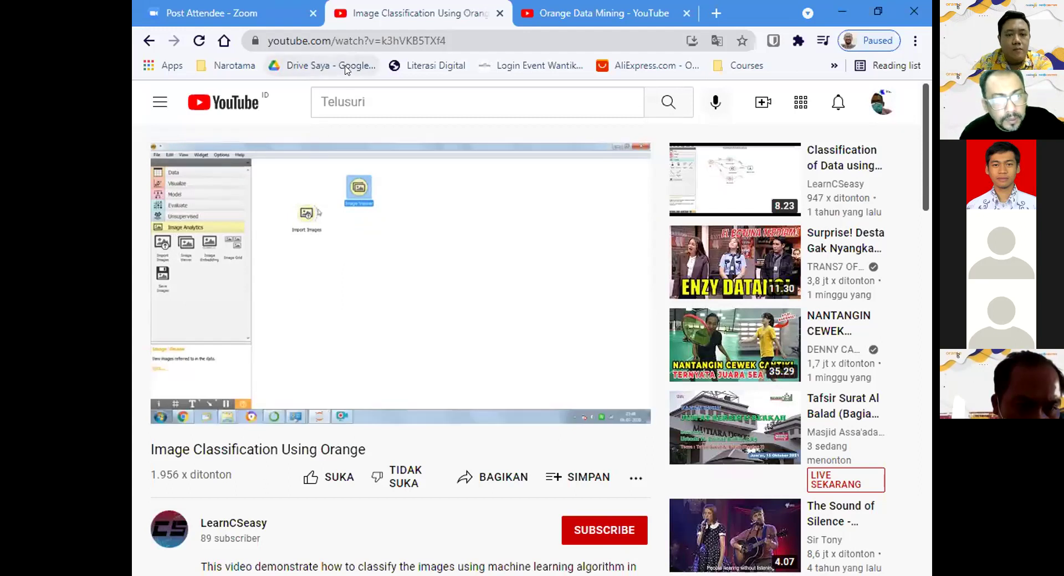
- Open the GitHub page of images/domestic-animals.zip in the Orange tutorial author's datasets repository, on the master branch
key("ctrl+l")
type("https://github.com/ajdapretnar/datasets/blob/master/images/domestic-animals.zip")
key("Return")
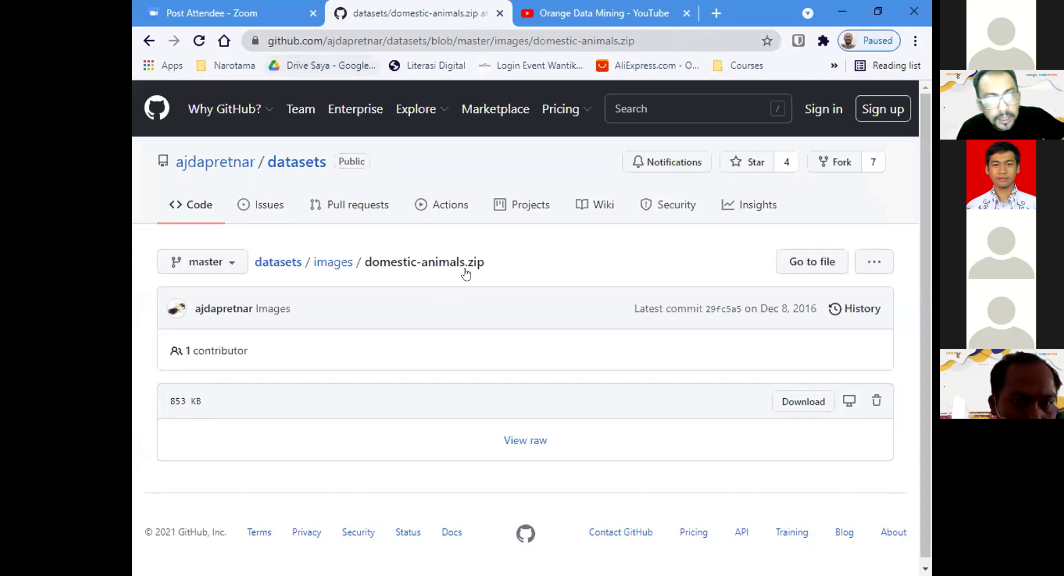
scroll(390, 157, "down", 1)
scroll(389, 156, "down", 1)
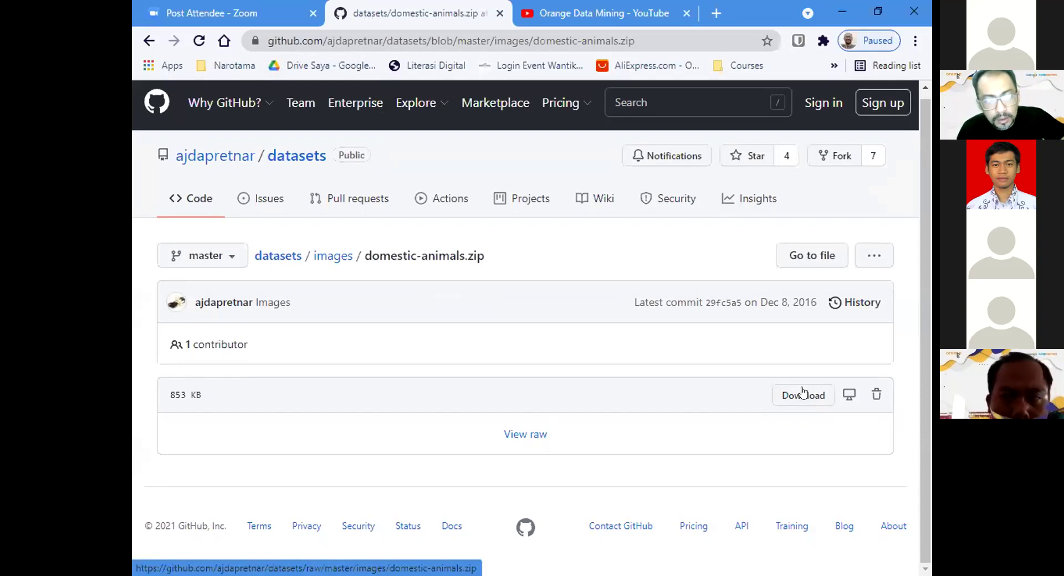
- Look through the datasets repository's full file list and return to the domestic-animals.zip page
left_click(798, 257)
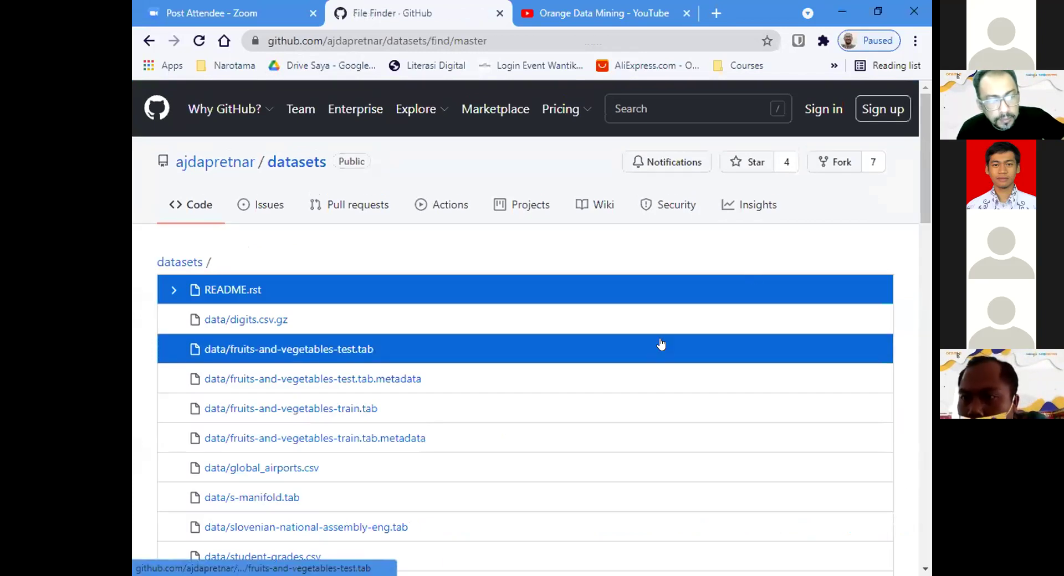
scroll(661, 344, "down", 3)
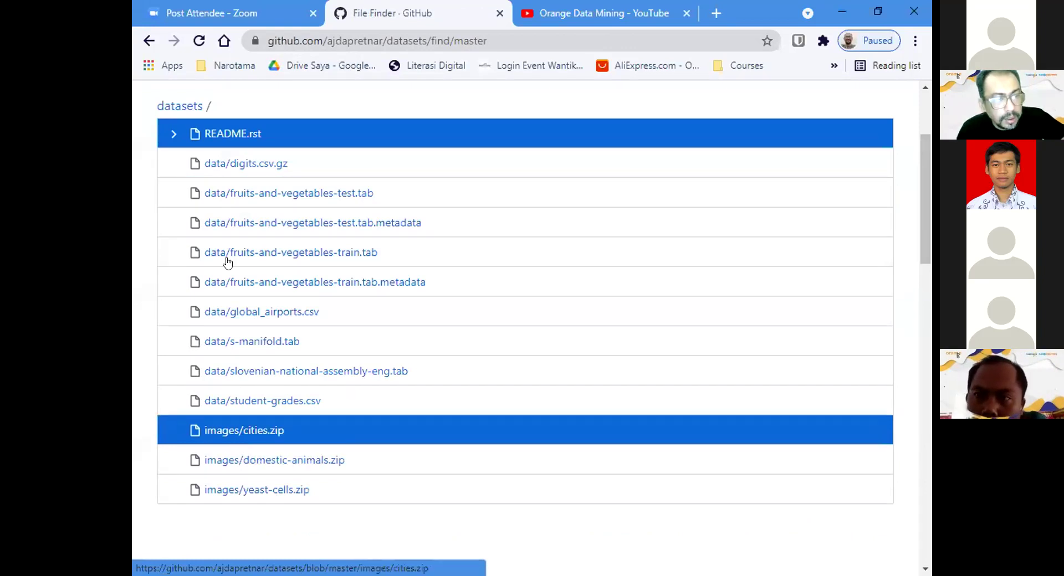
left_click(148, 41)
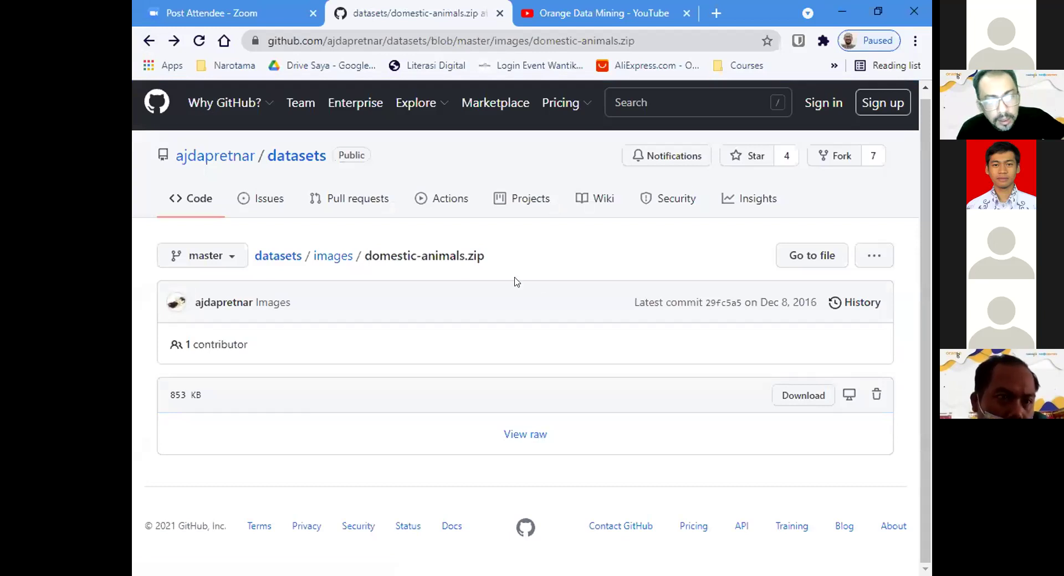
- Download domestic-animals.zip from its GitHub page, then fetch a second copy through the raw file link
left_click(792, 398)
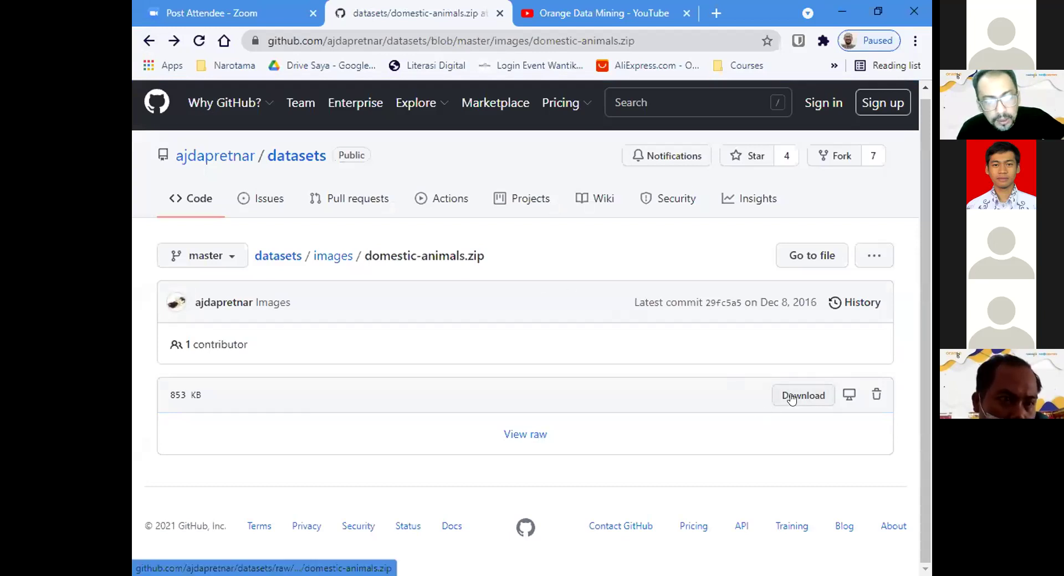
left_click(541, 435)
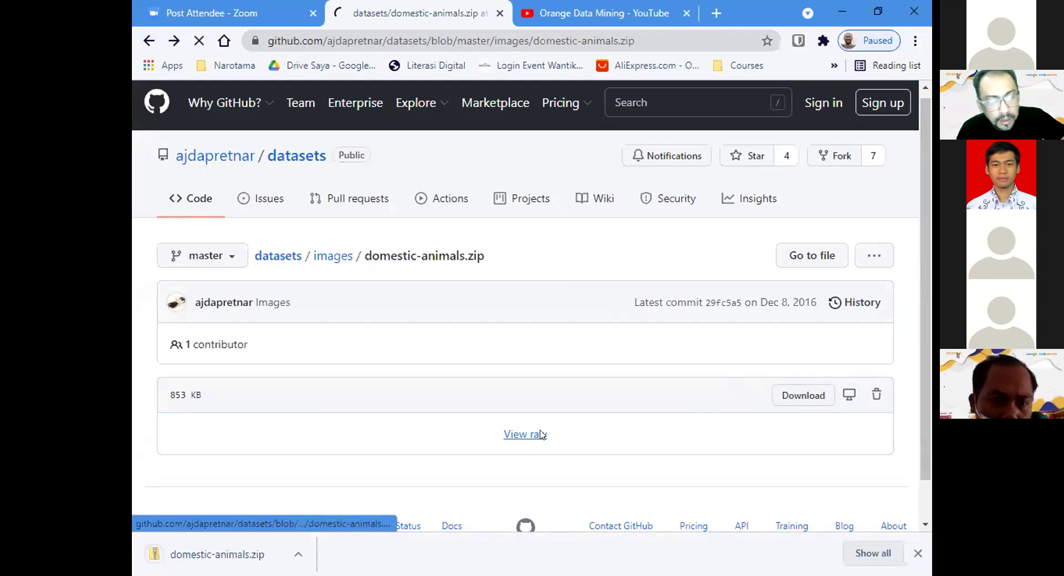
scroll(532, 454, "down", 1)
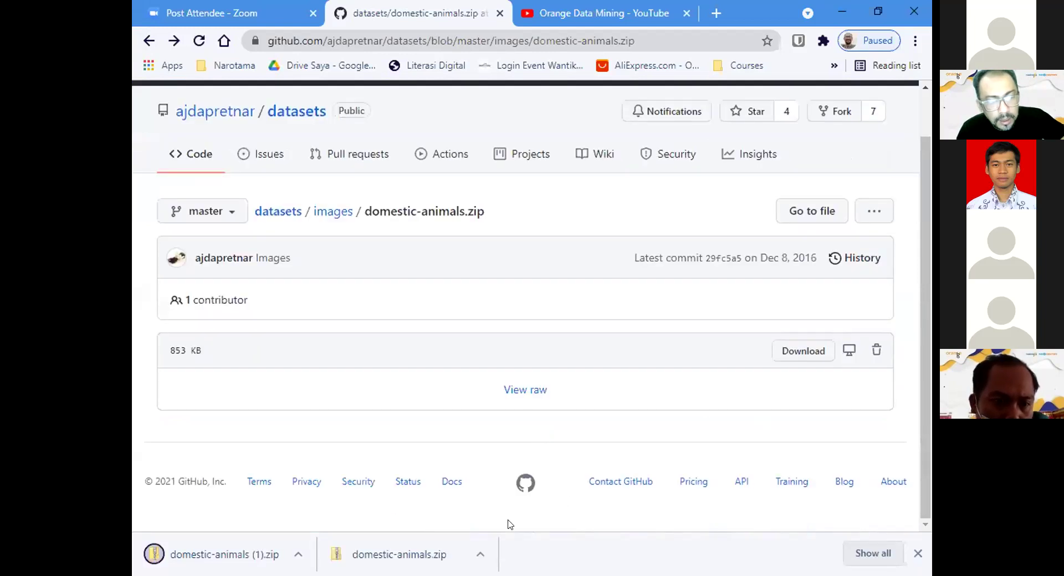
- Extract the downloaded domestic-animals.zip archive to the Desktop and show the extracted files
left_click(422, 556)
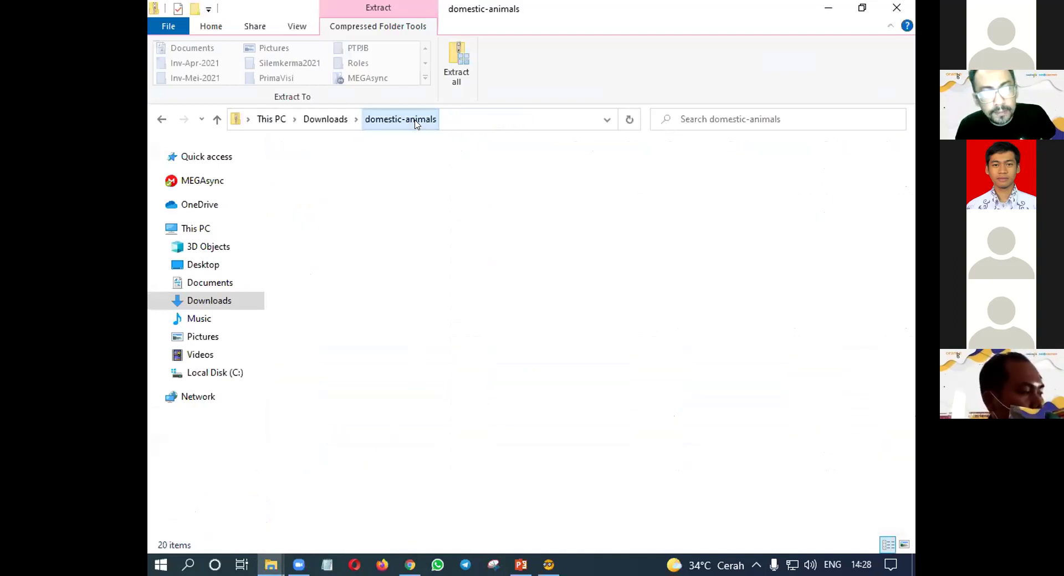
left_click(454, 75)
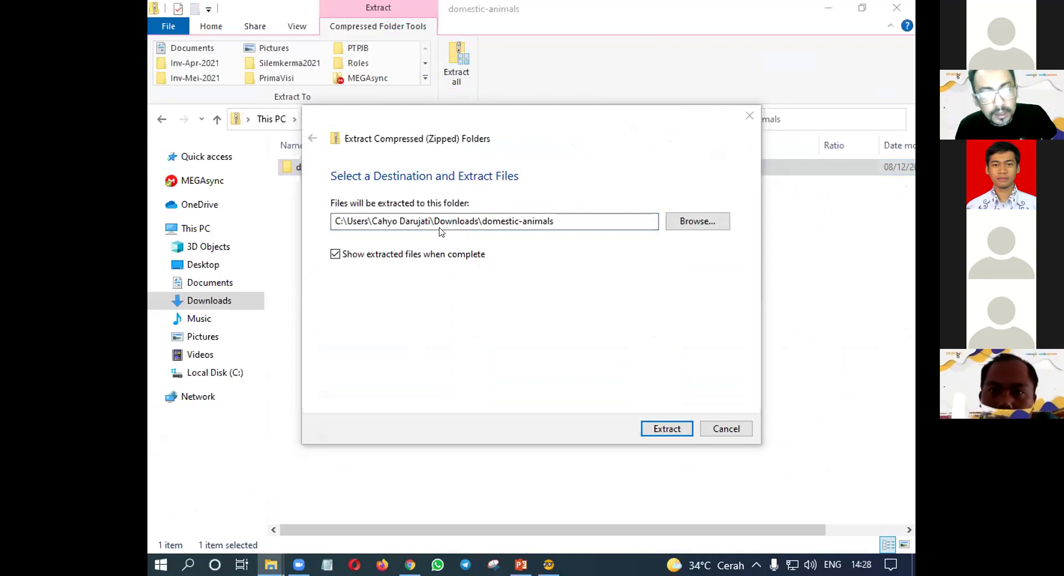
left_click(715, 222)
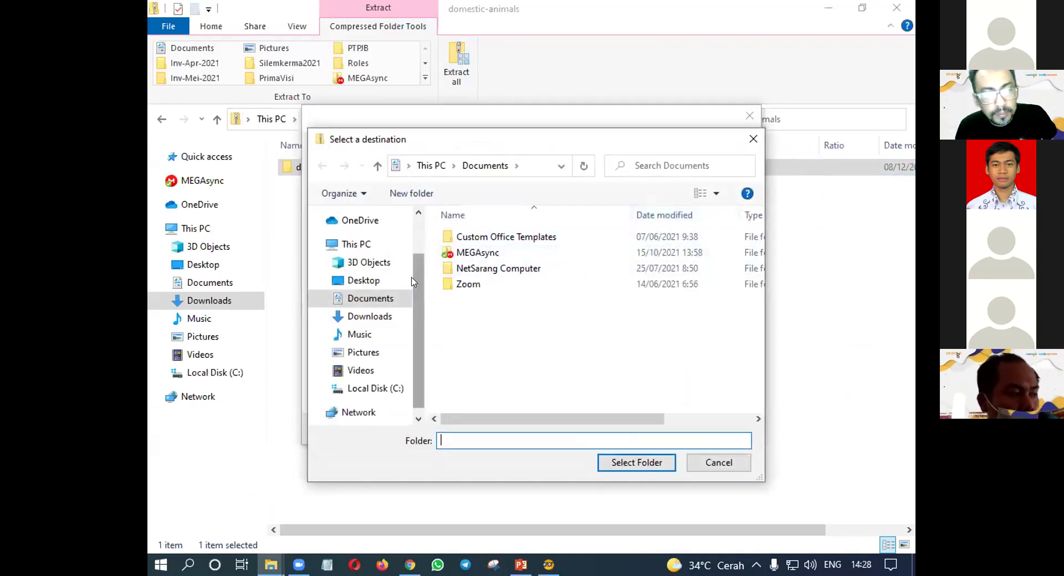
left_click(383, 281)
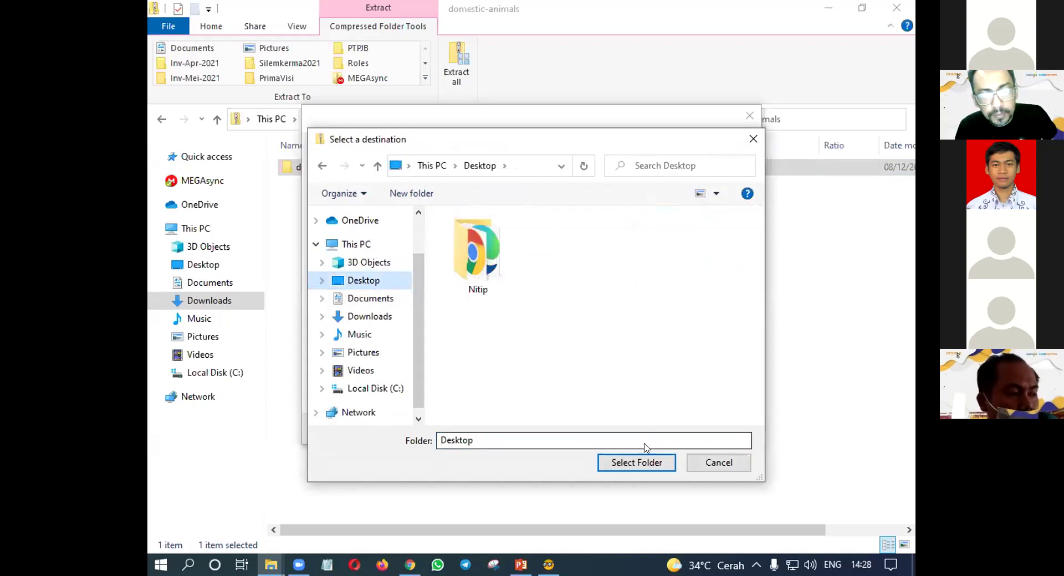
left_click(637, 464)
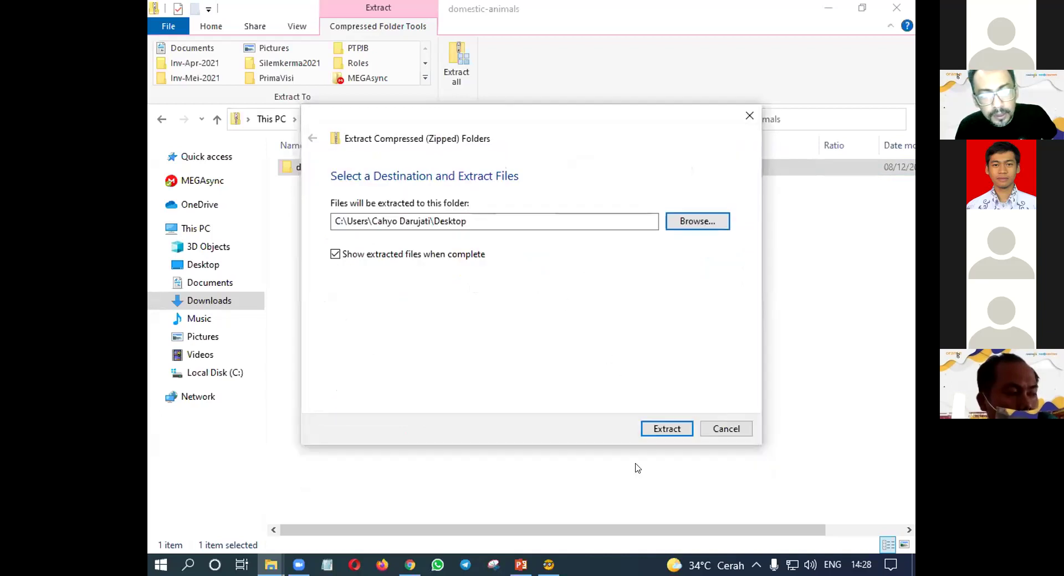
left_click(653, 427)
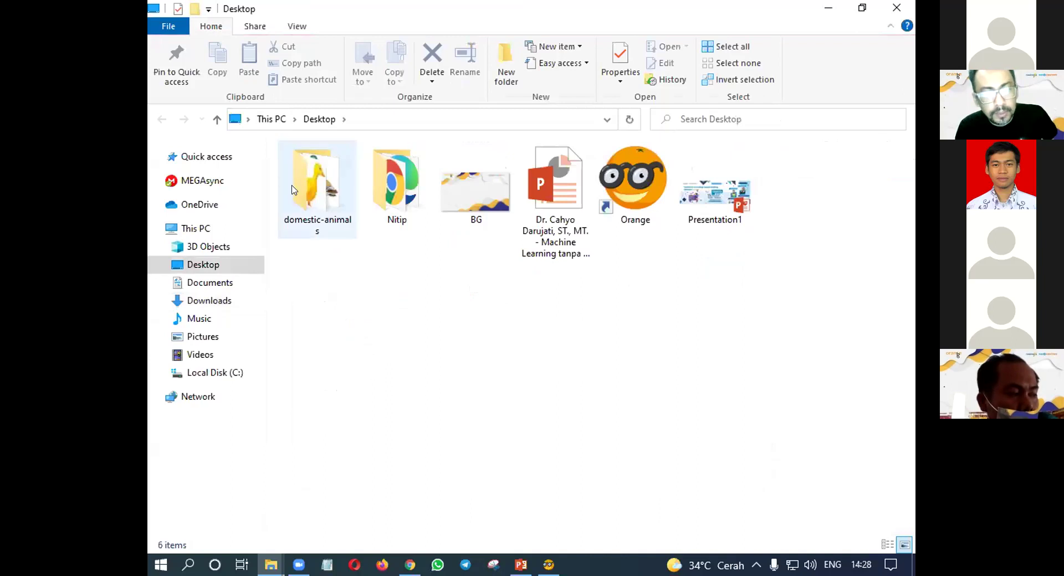
- Open the extracted domestic-animals folder and move the Milka image out of it onto the Desktop
double_click(323, 179)
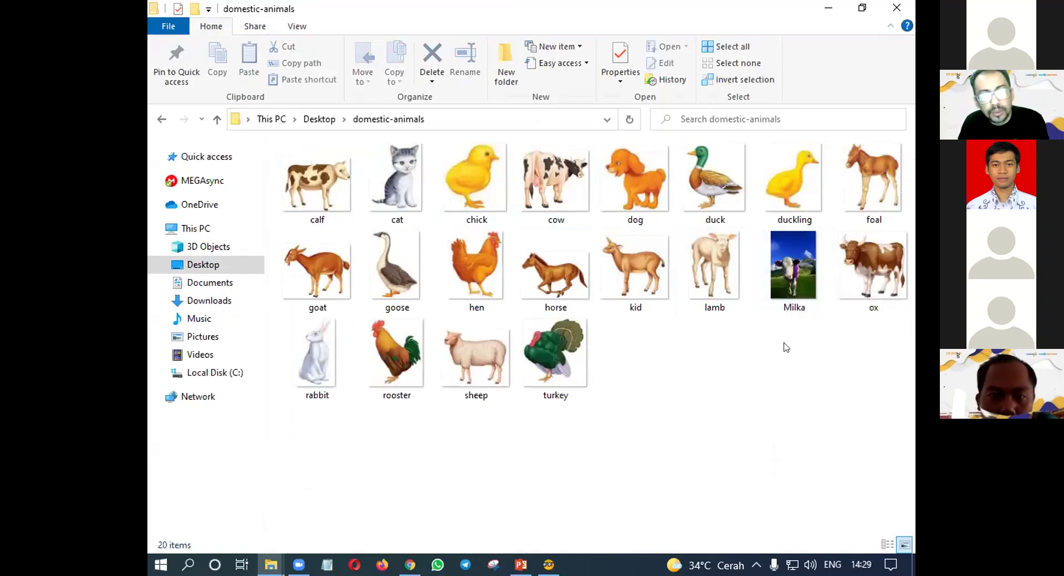
mouse_move(797, 270)
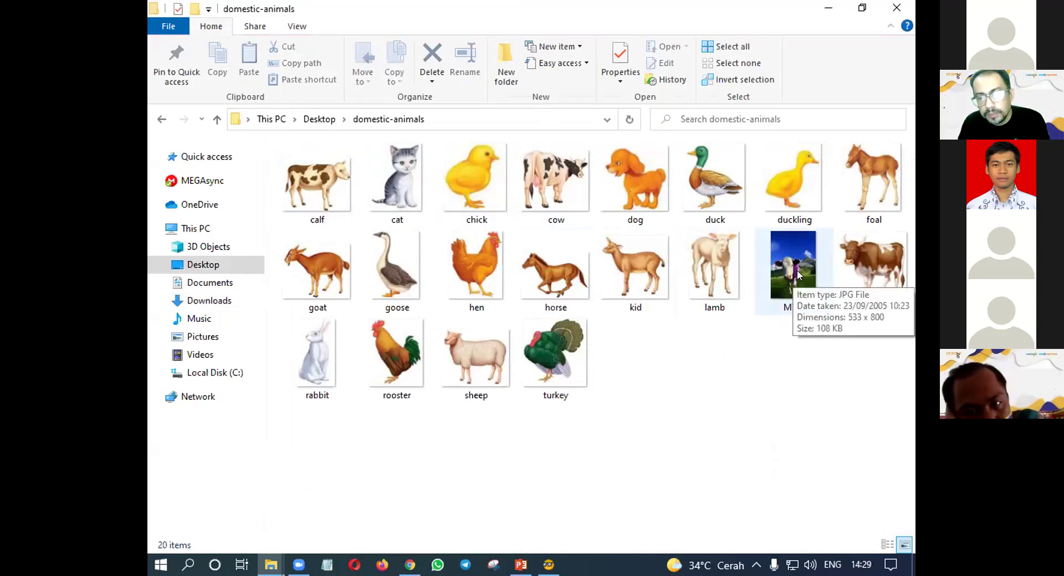
left_click(797, 271)
left_click_drag(797, 271, 311, 119)
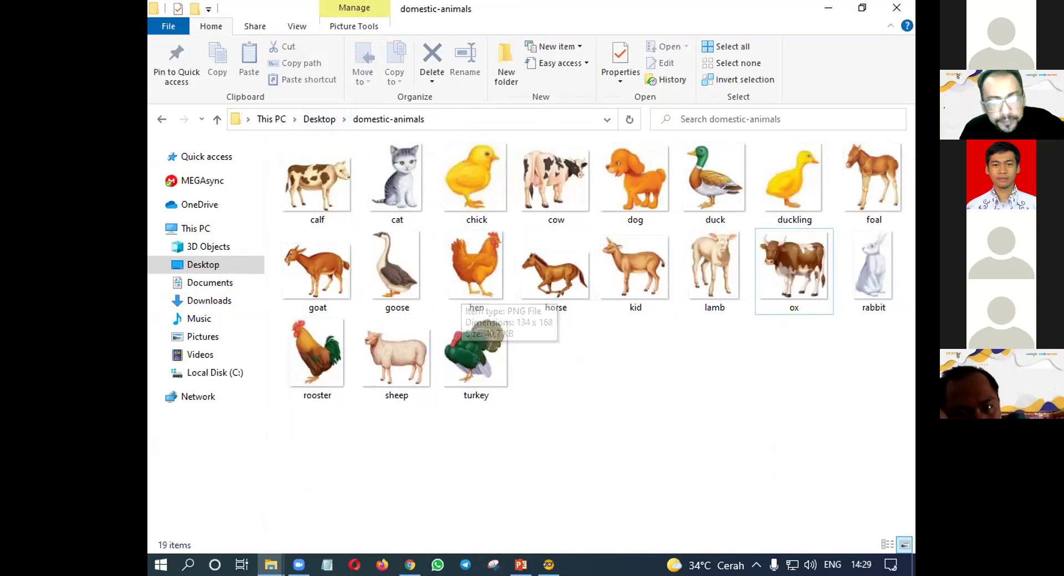
- Return to the Orange-3.30.1 Setup and finish it with Start Orange enabled
left_click(549, 565)
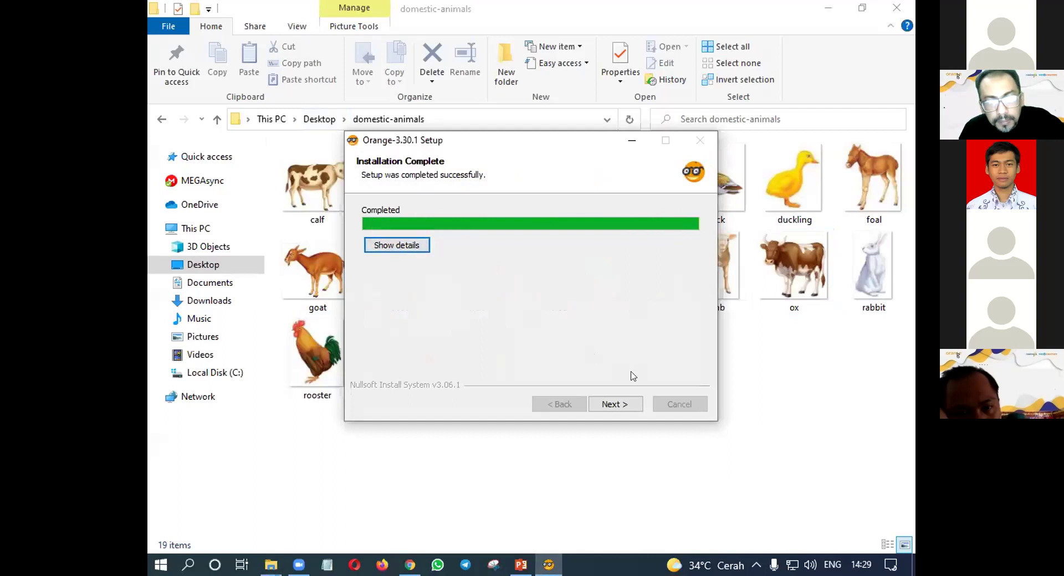
left_click(631, 405)
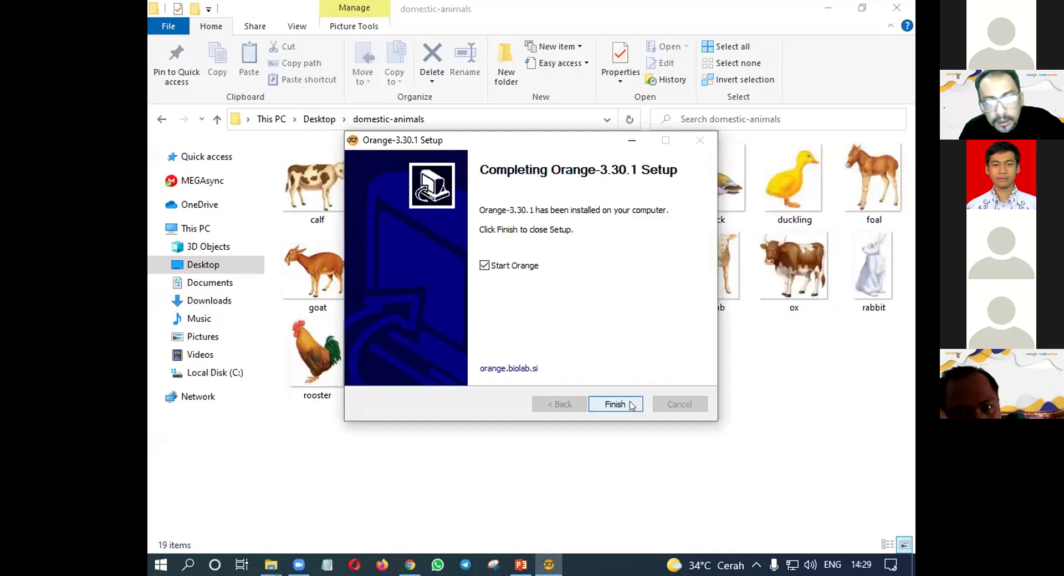
left_click(631, 404)
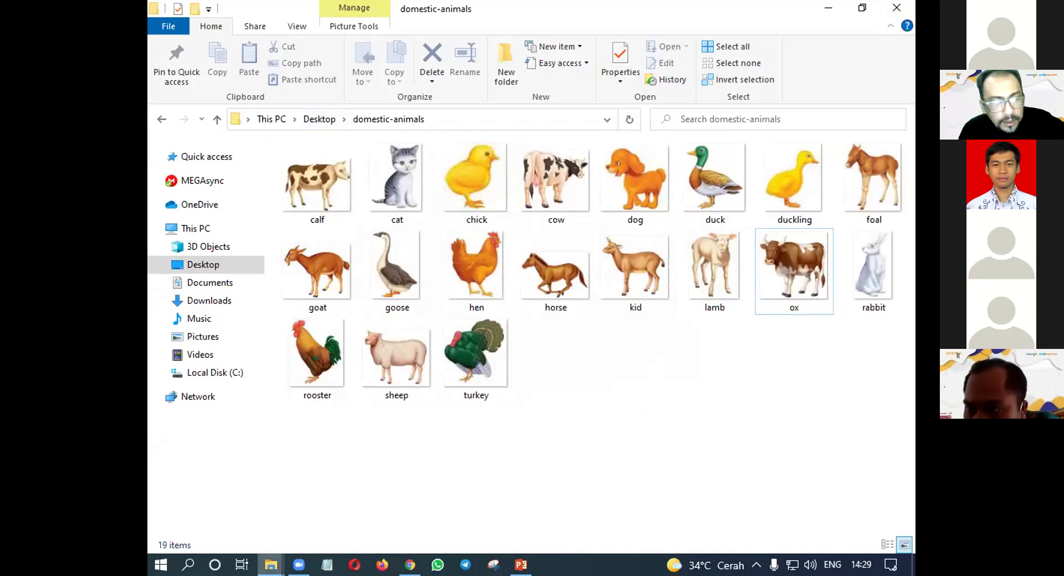
- Close all open folder windows, minimize the browser, and line up the two presentation files with the other desktop icons
left_click(271, 566)
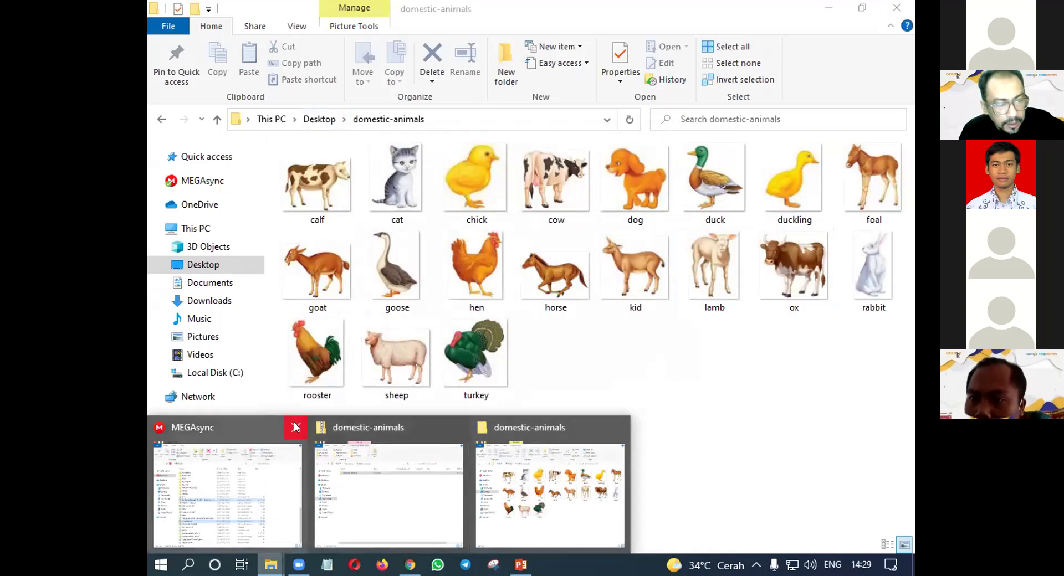
left_click(294, 428)
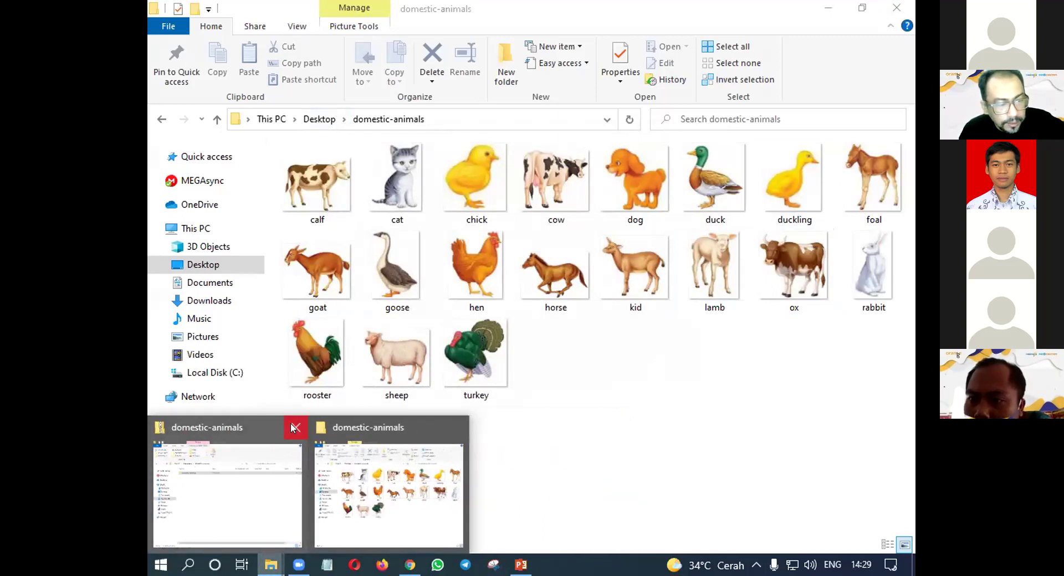
left_click(292, 428)
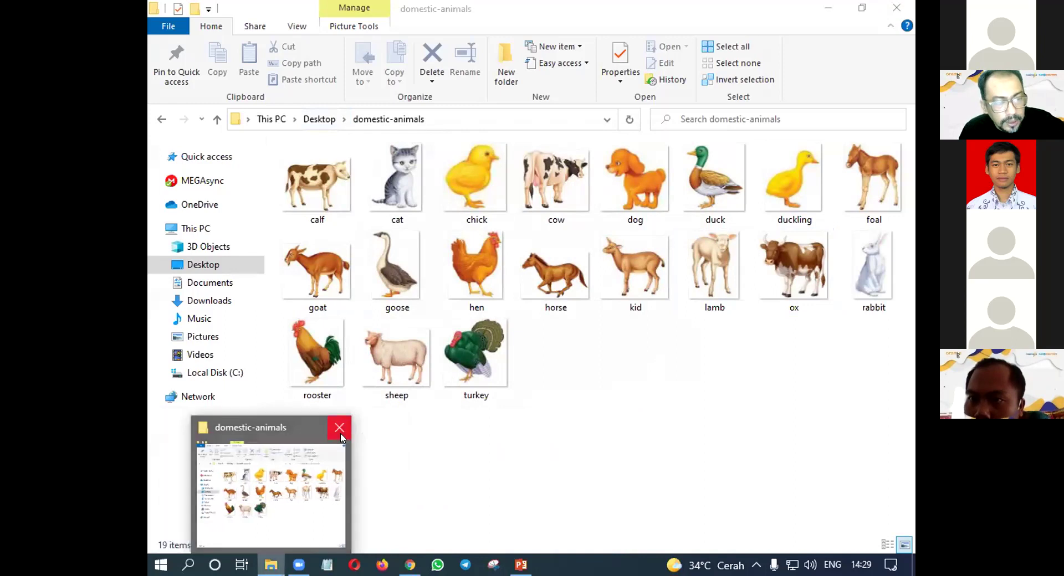
left_click(340, 434)
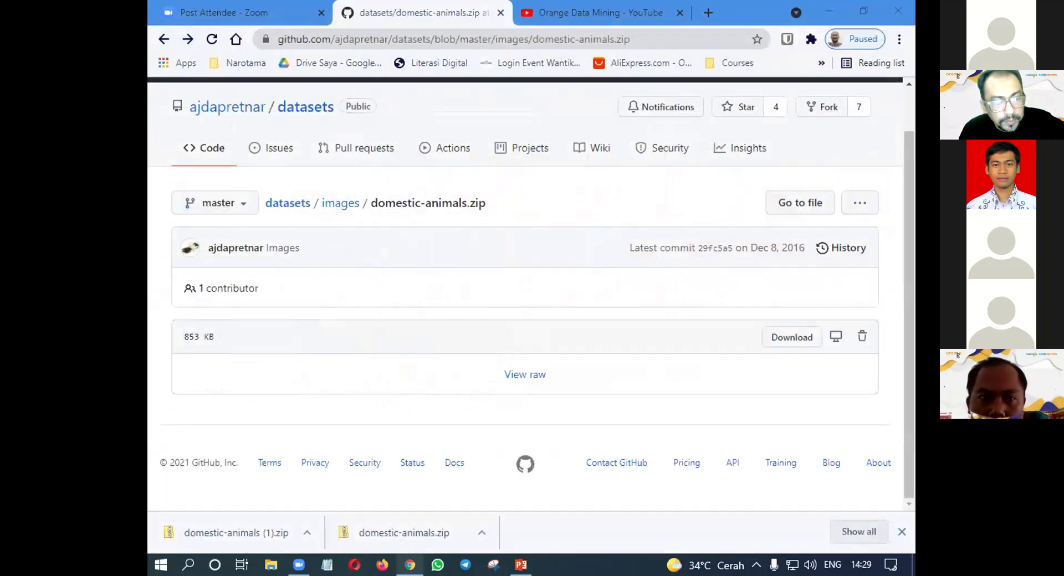
left_click(411, 565)
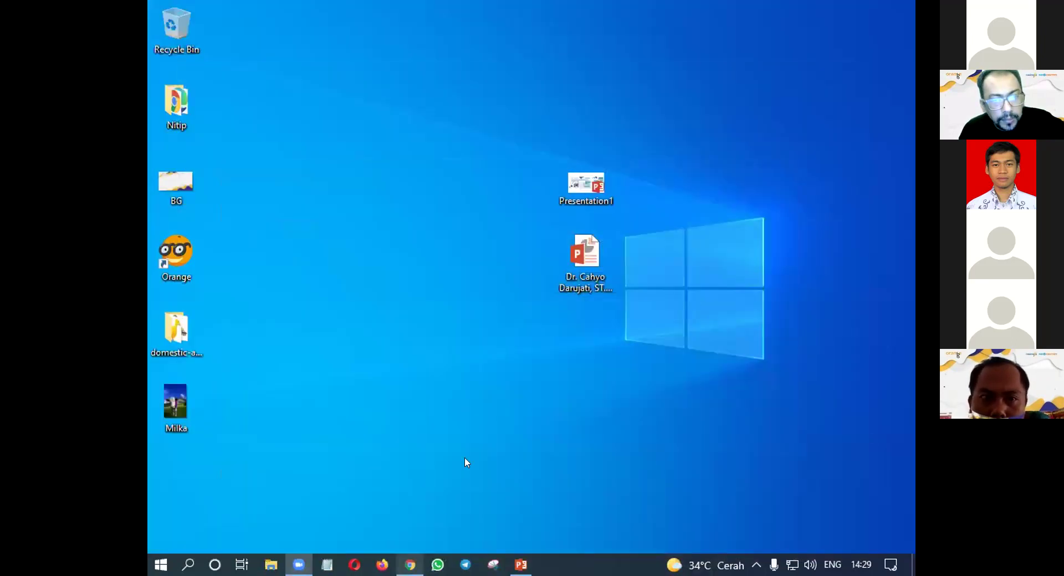
left_click_drag(585, 255, 179, 476)
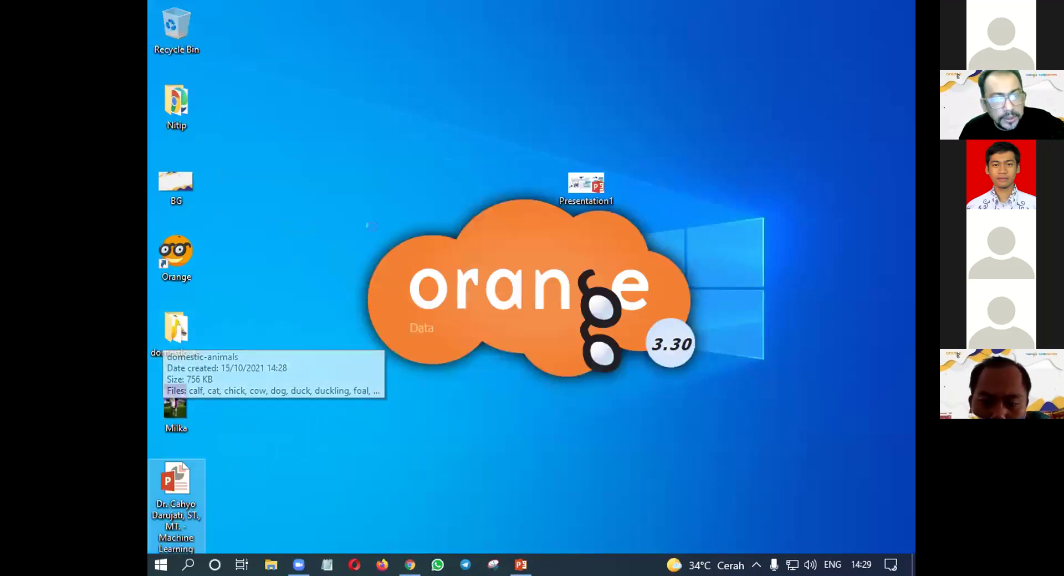
left_click_drag(578, 186, 224, 68)
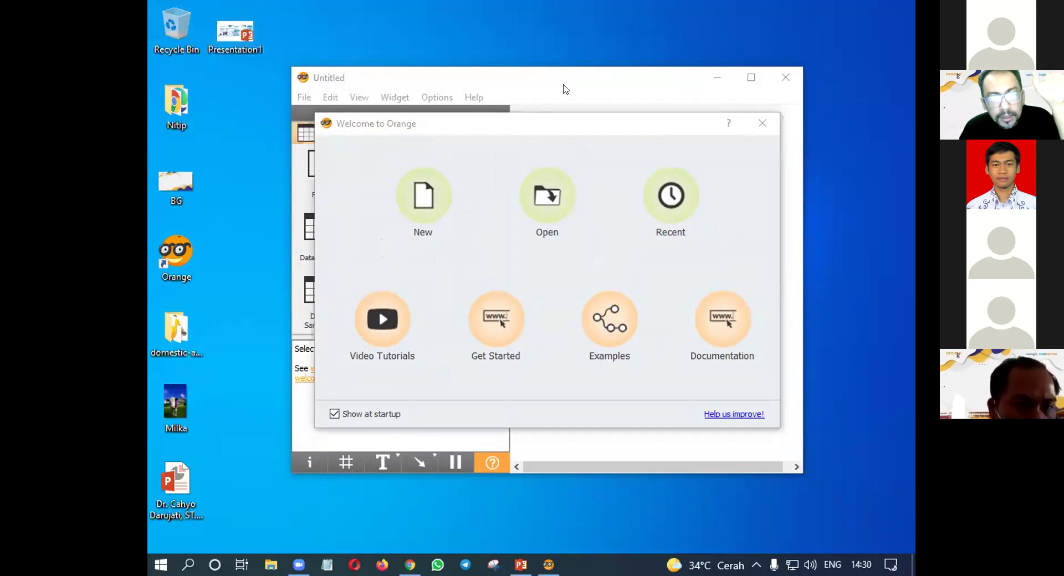
- Create a new blank workflow in Orange, accept the offer to view the video tutorials, and close the browser window
left_click(430, 210)
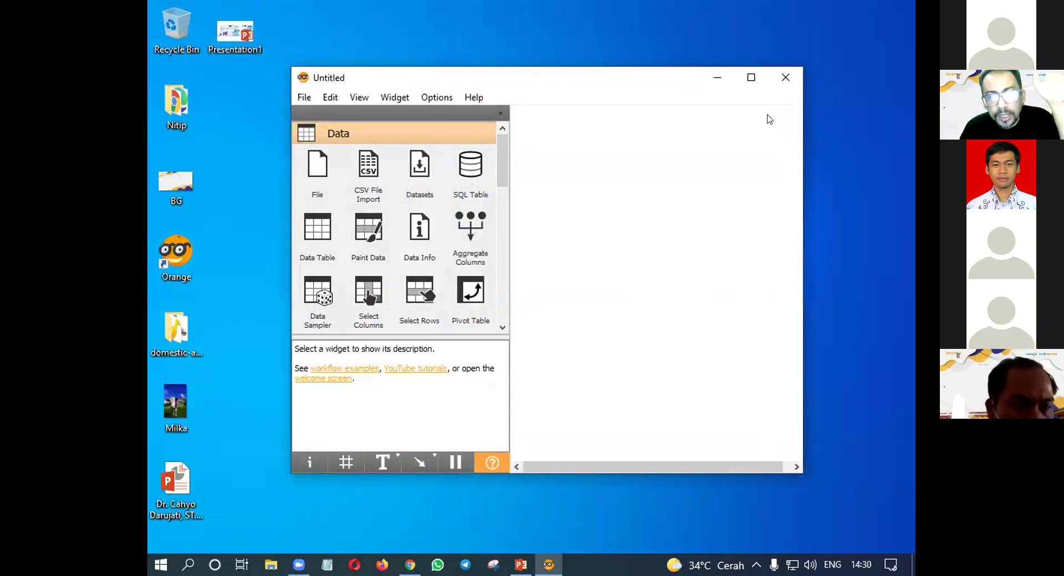
left_click_drag(649, 80, 622, 113)
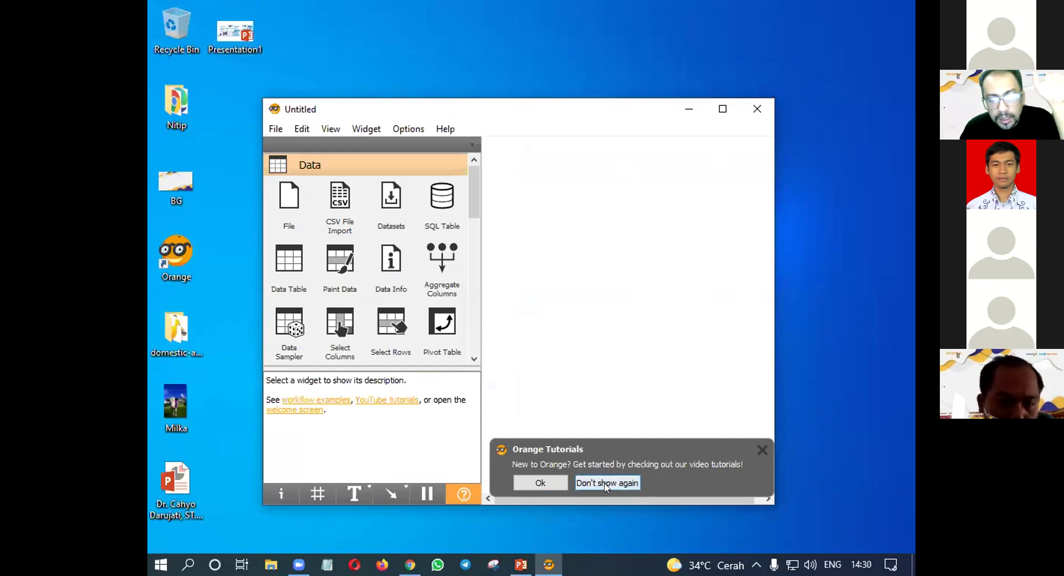
left_click(542, 484)
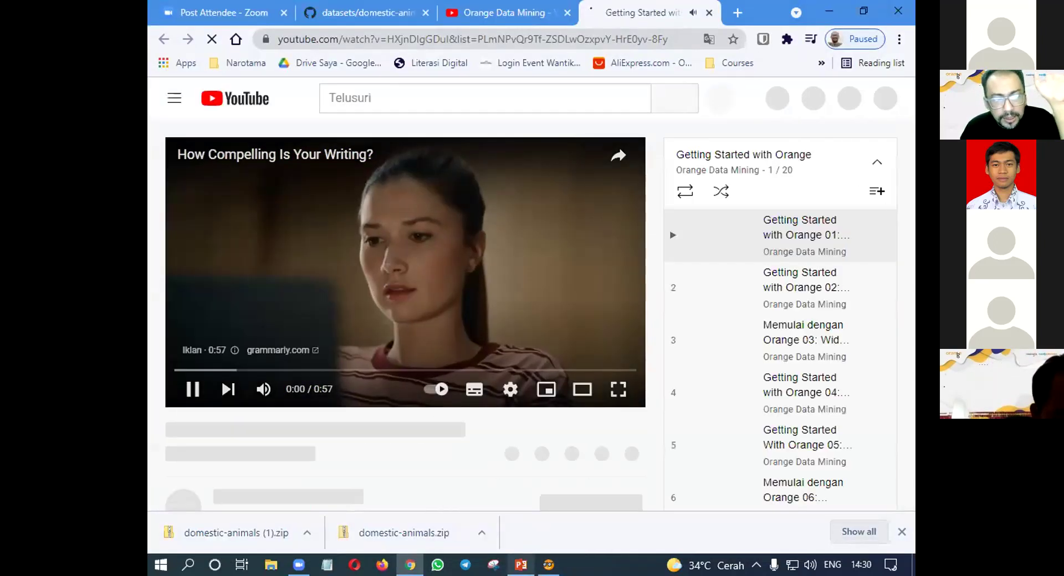
left_click(899, 10)
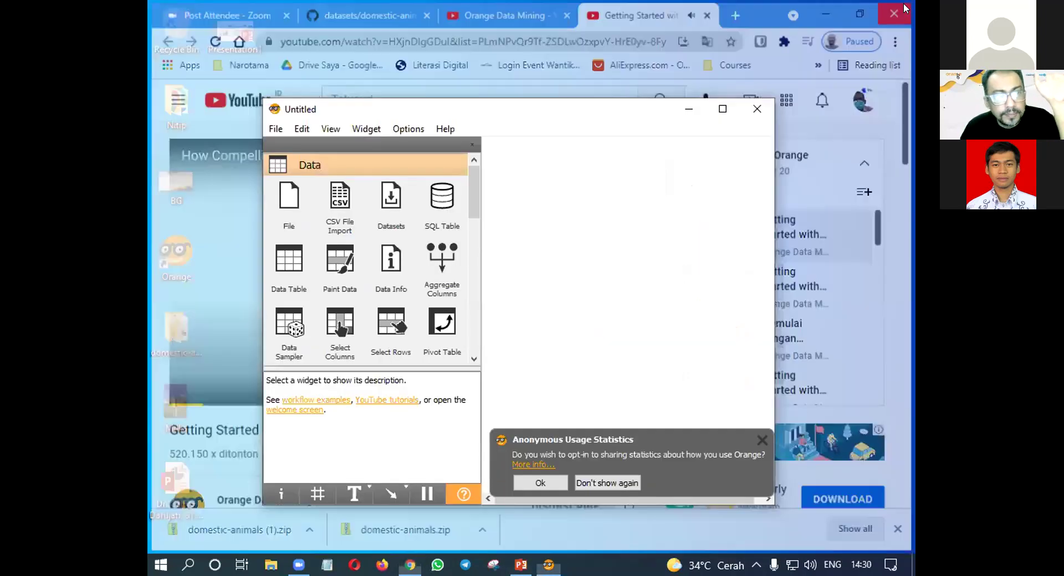
- Open the add-ons installer in Orange
left_click(367, 128)
mouse_move(331, 128)
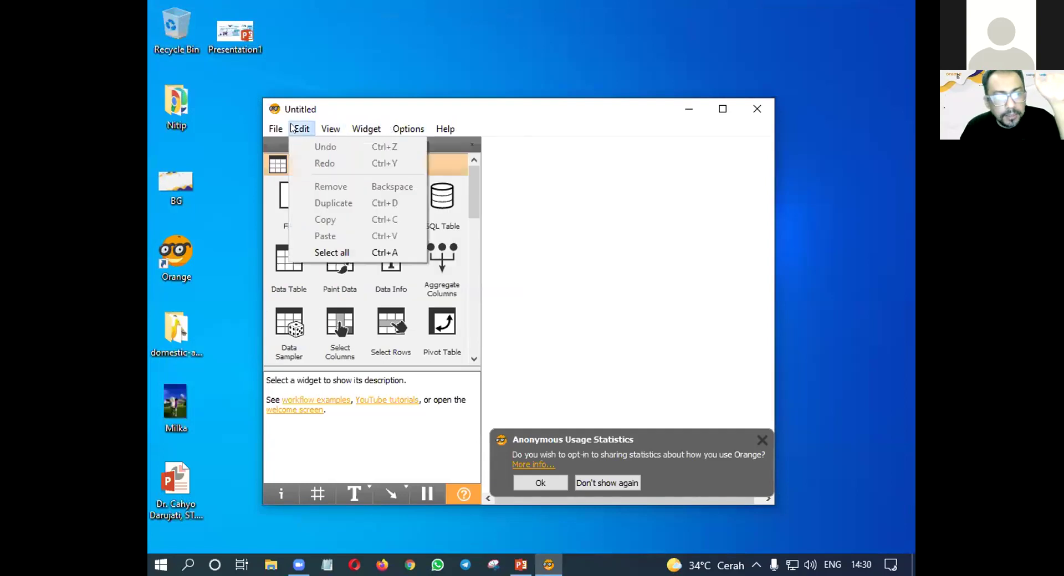
mouse_move(281, 128)
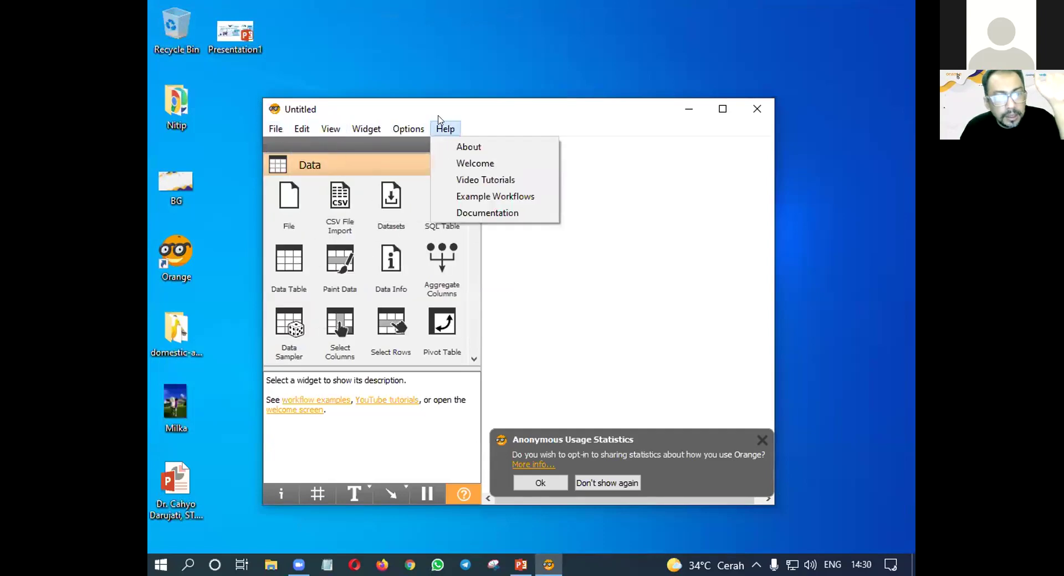
mouse_move(364, 128)
mouse_move(404, 132)
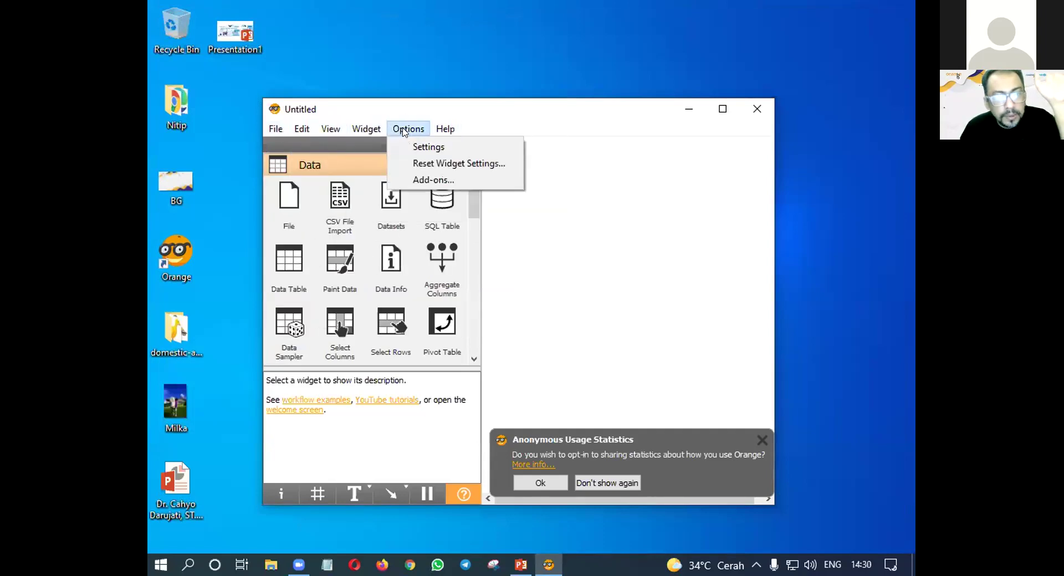
left_click(439, 179)
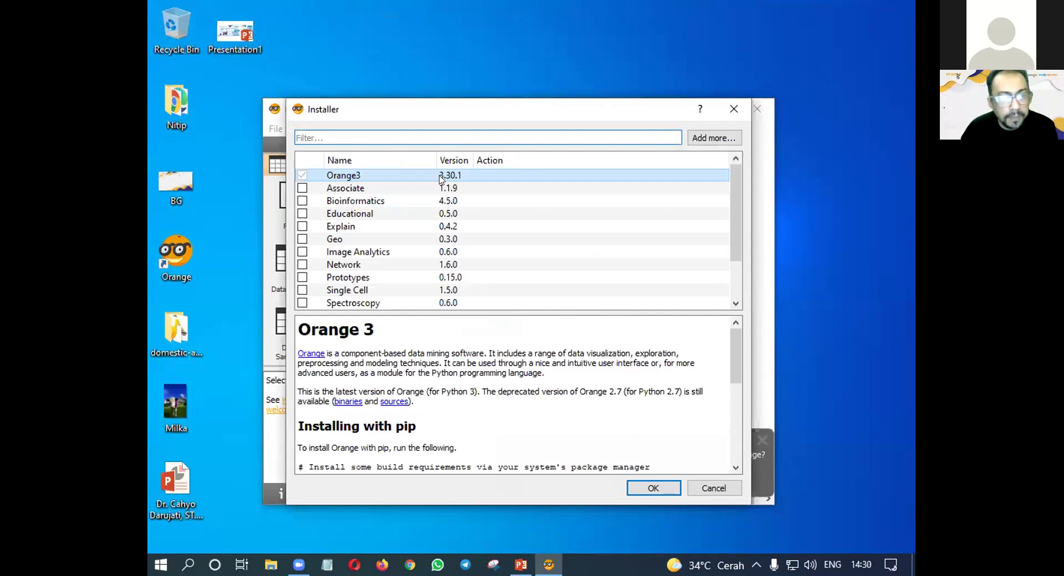
- Look through the list of available add-ons and show the description of the Text add-on
scroll(411, 211, "down", 2)
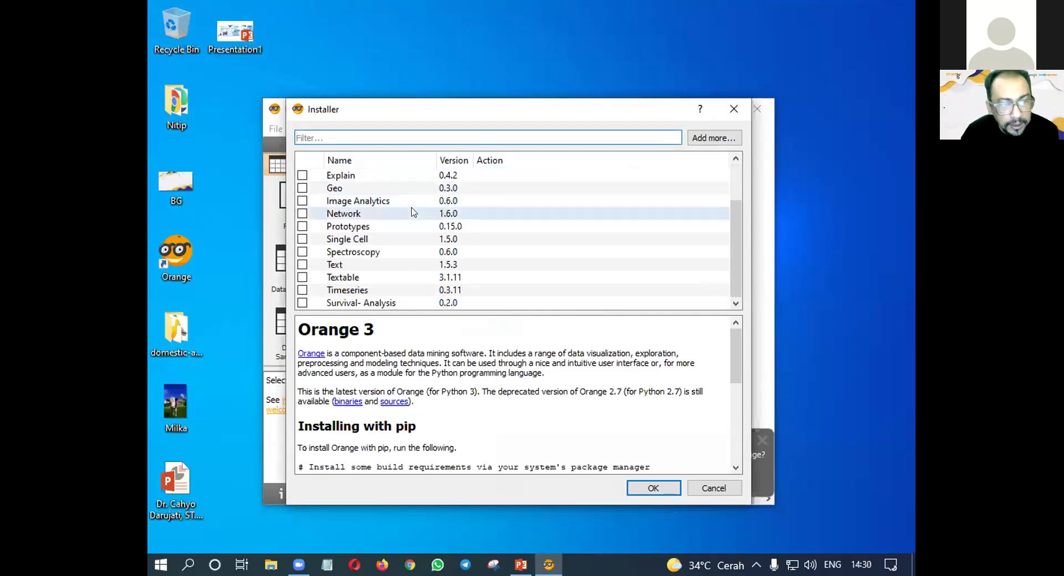
left_click(397, 265)
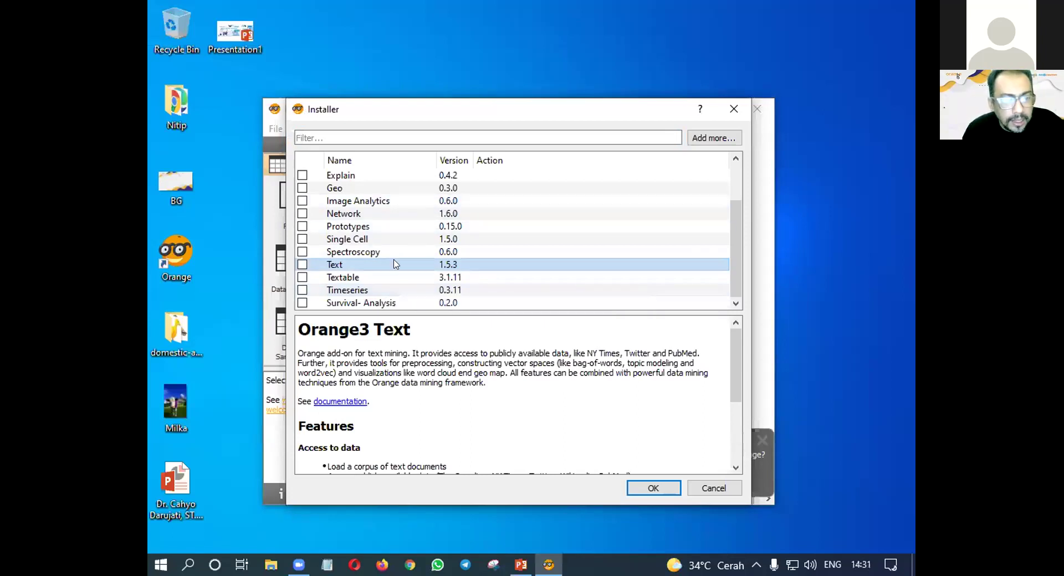
scroll(396, 265, "up", 2)
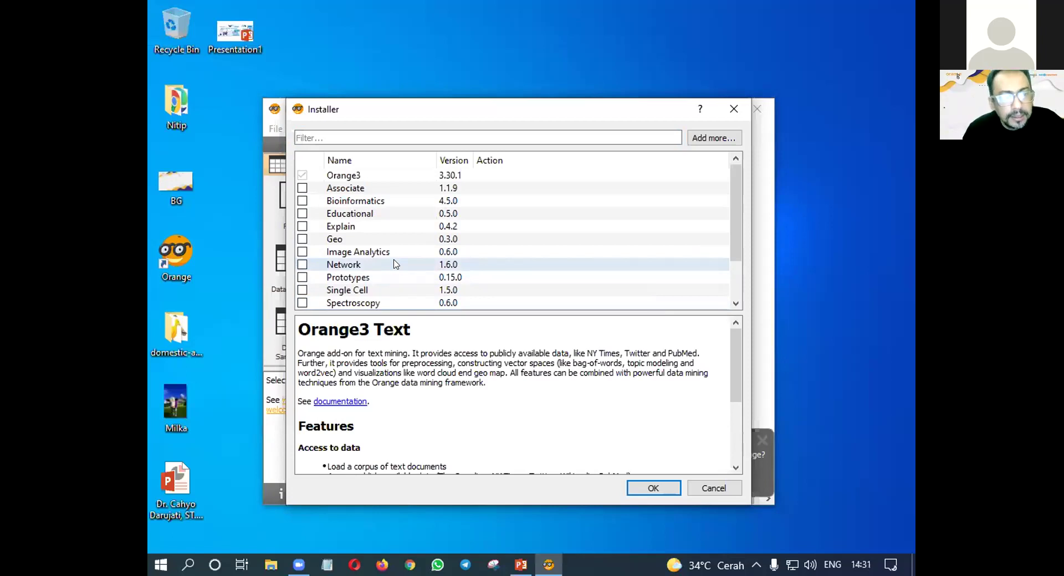
- Select the Image Analytics add-on for installation, start installing it, and dismiss the python.exe error message
scroll(396, 265, "down", 1)
left_click(408, 214)
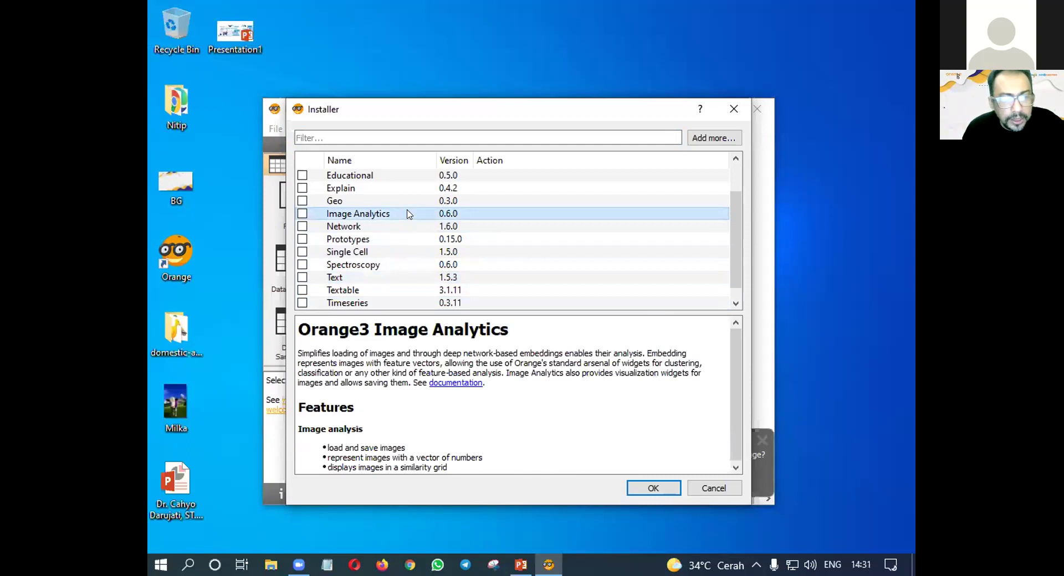
left_click(303, 214)
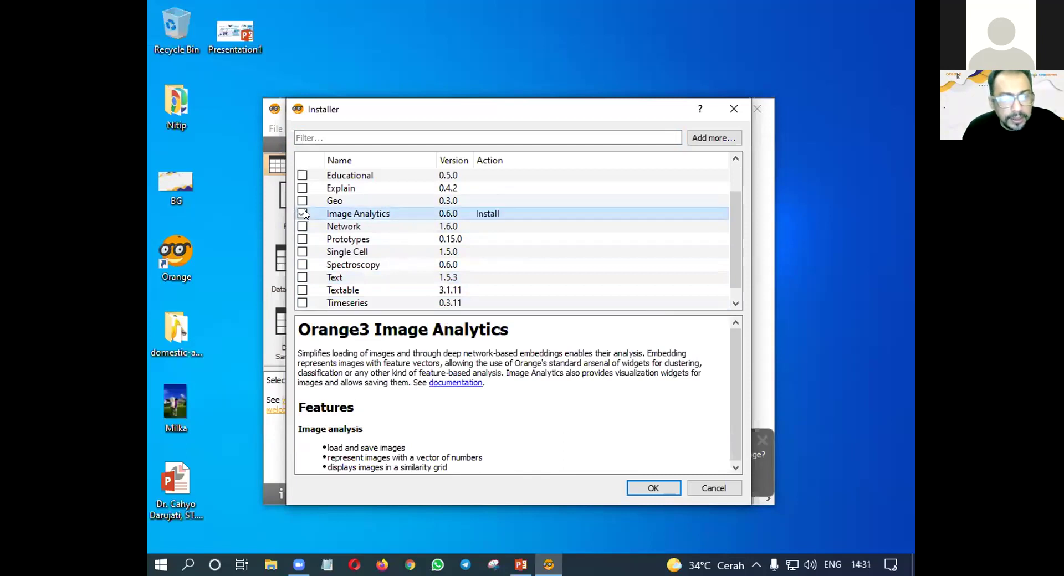
left_click(668, 490)
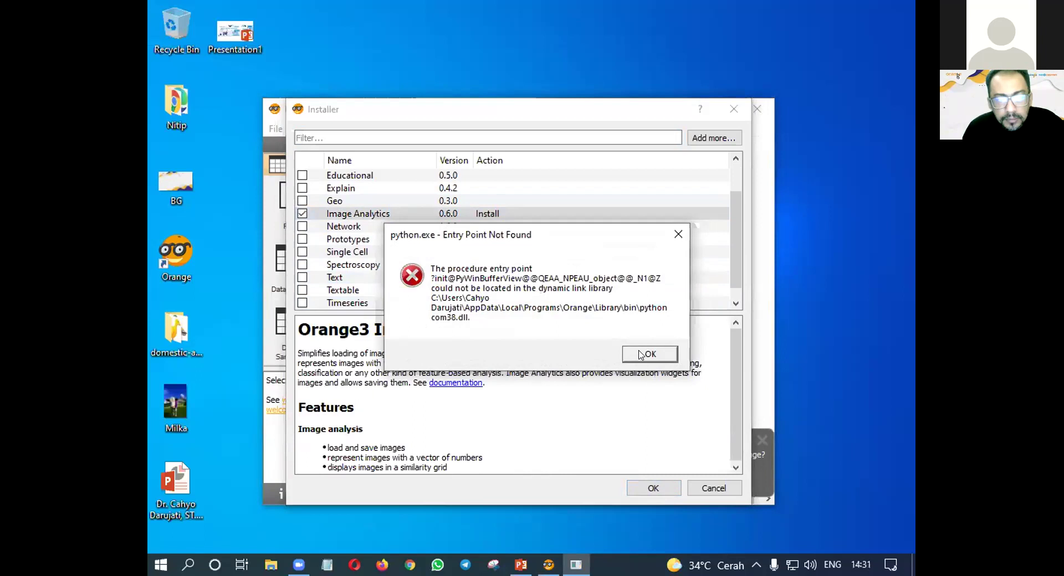
left_click(637, 357)
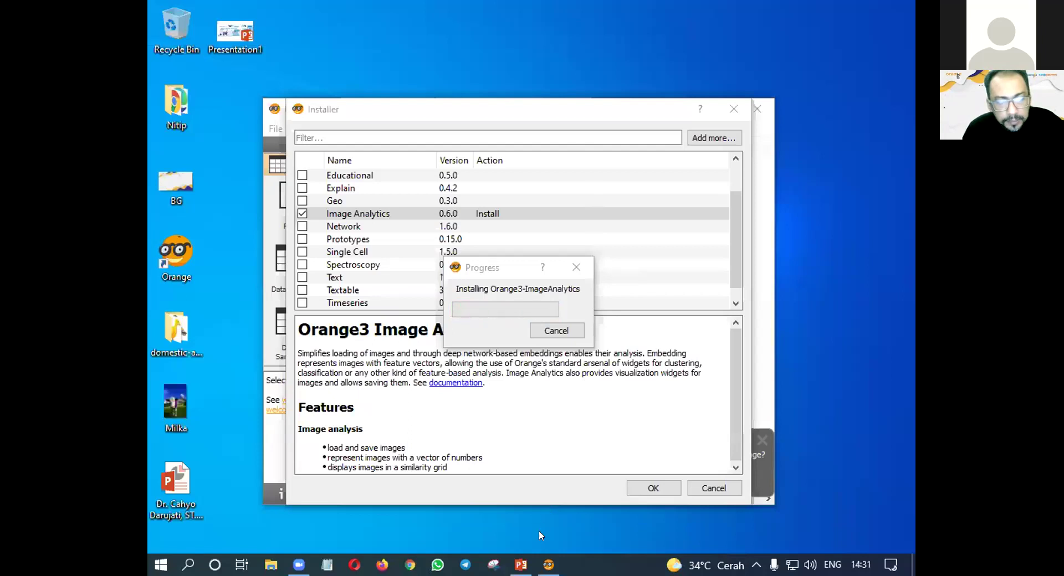
- Switch to PowerPoint, close the Format Shape pane, and copy the Tutorial link on the Image Analytics clustering slide
left_click(521, 565)
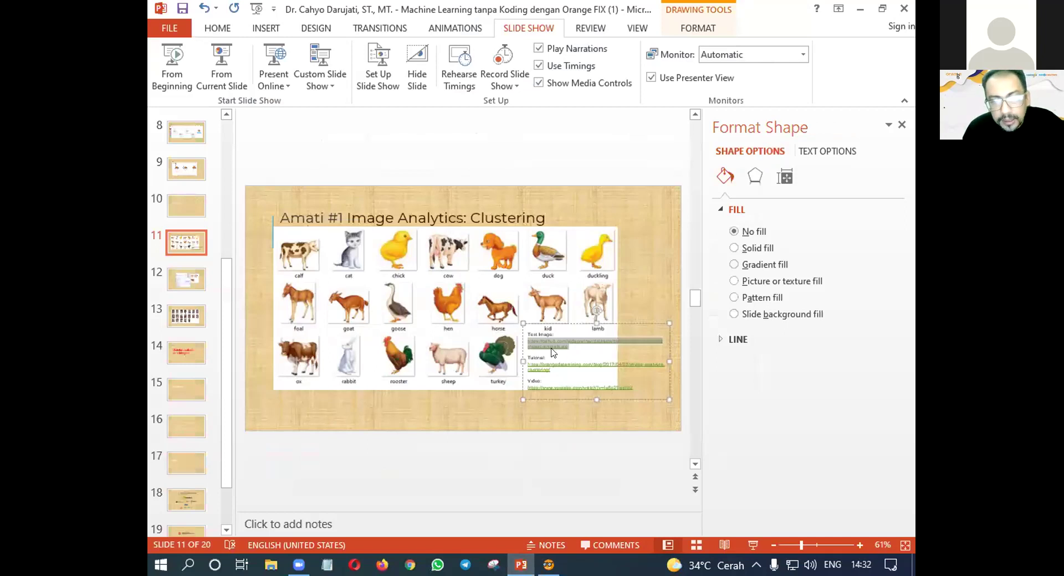
left_click(902, 125)
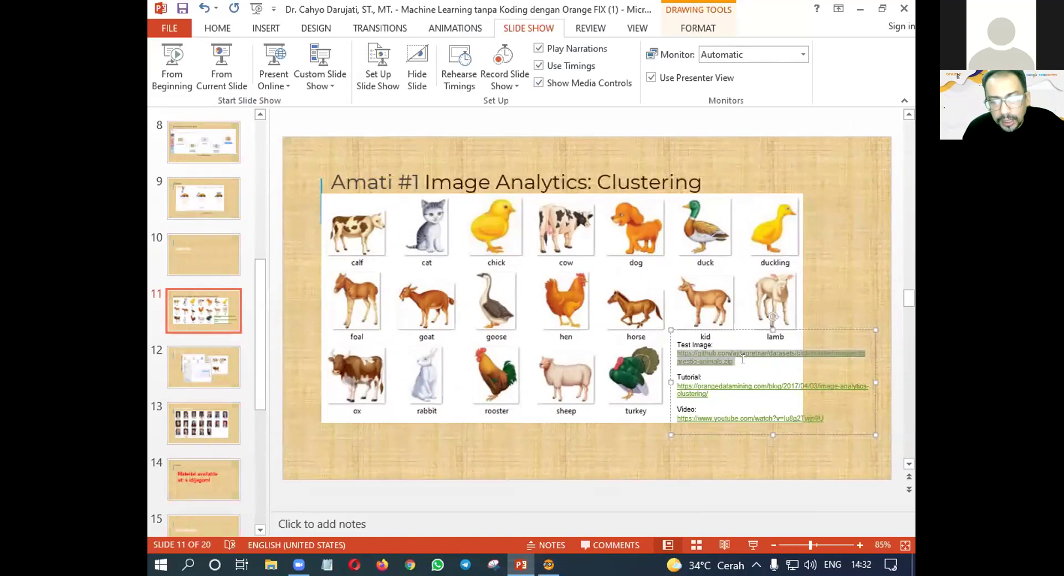
left_click_drag(709, 394, 681, 392)
key("ctrl+c")
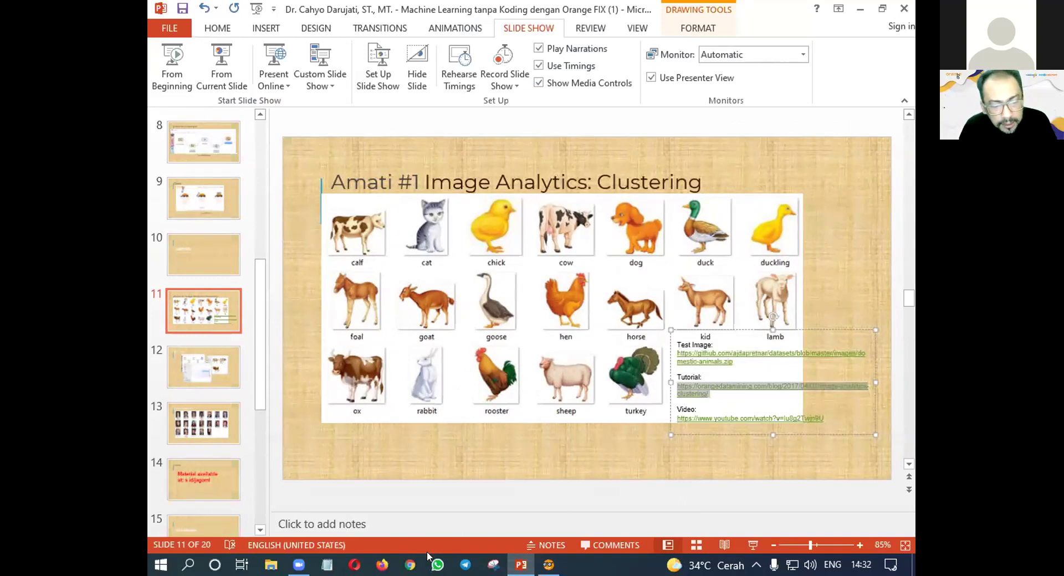
- Switch to Chrome with the Narotama profile and open the copied orangedatamining.com image-analytics-clustering article
left_click(410, 565)
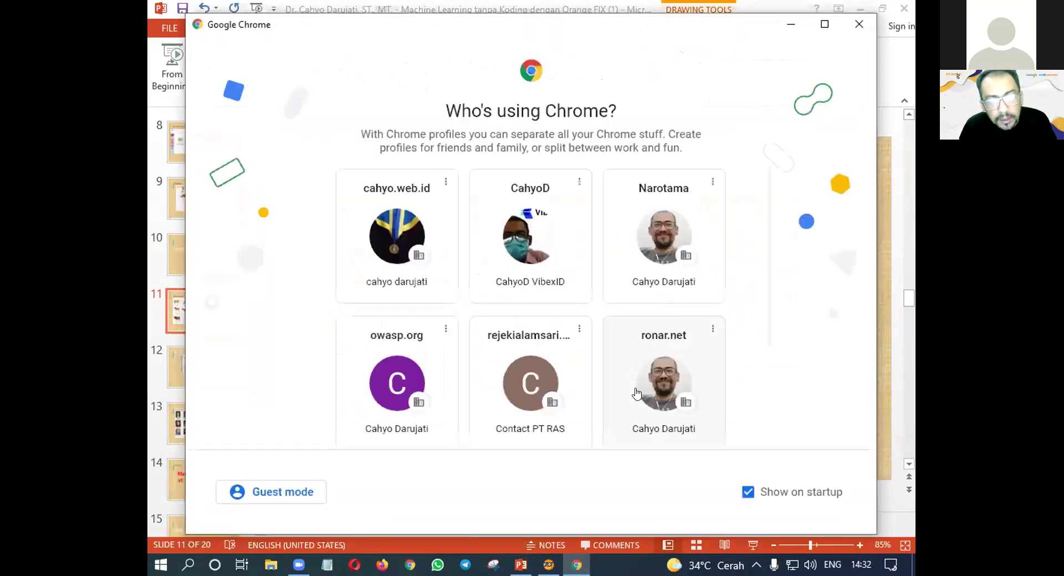
left_click(648, 240)
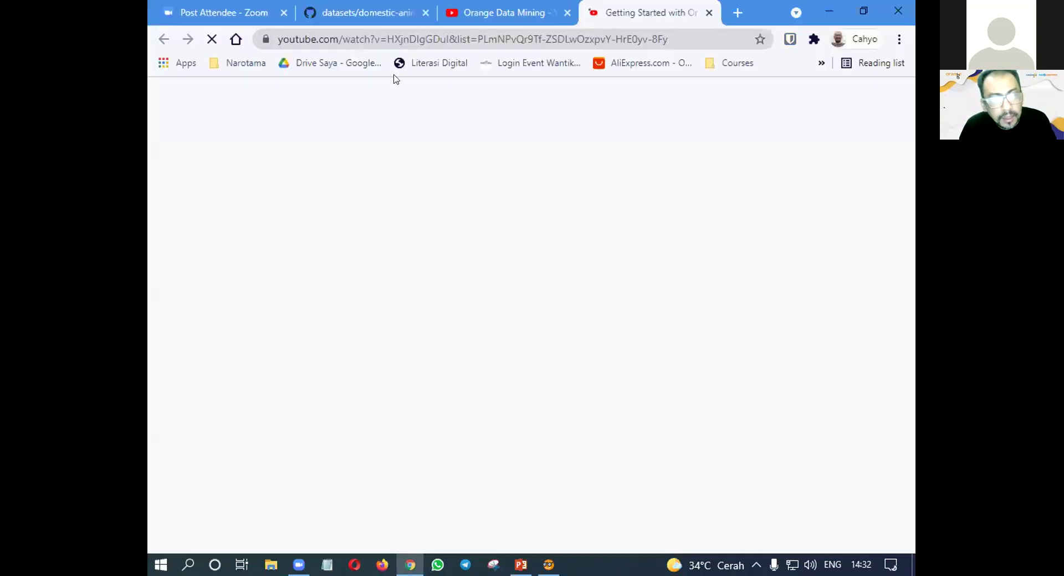
key("ctrl+l")
key("ctrl+v")
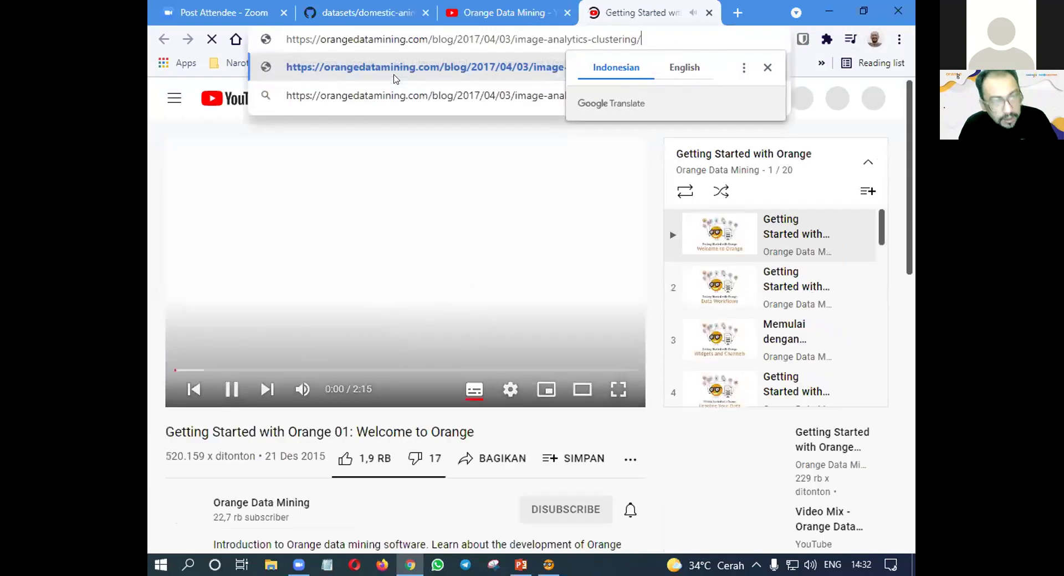
key("Return")
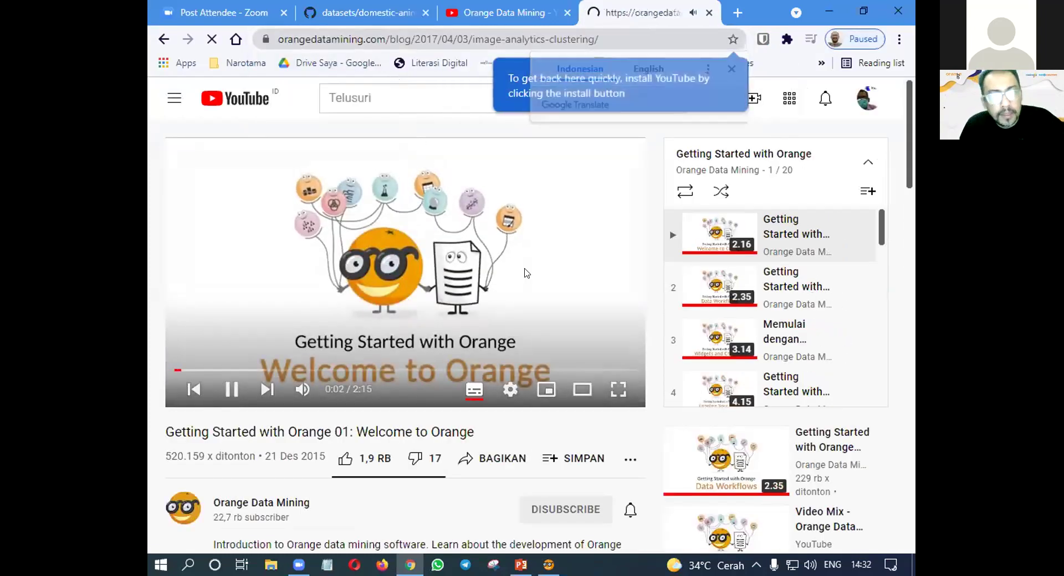
- Read through the image clustering article, examining the domestic animals example, the Import Images settings, and the example workflow
scroll(673, 319, "down", 3)
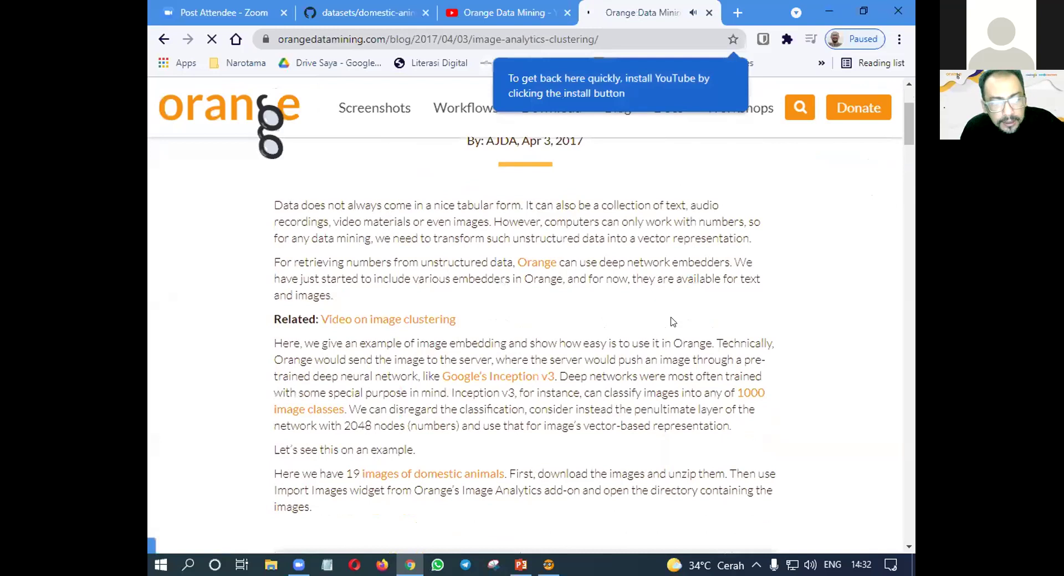
scroll(672, 322, "down", 4)
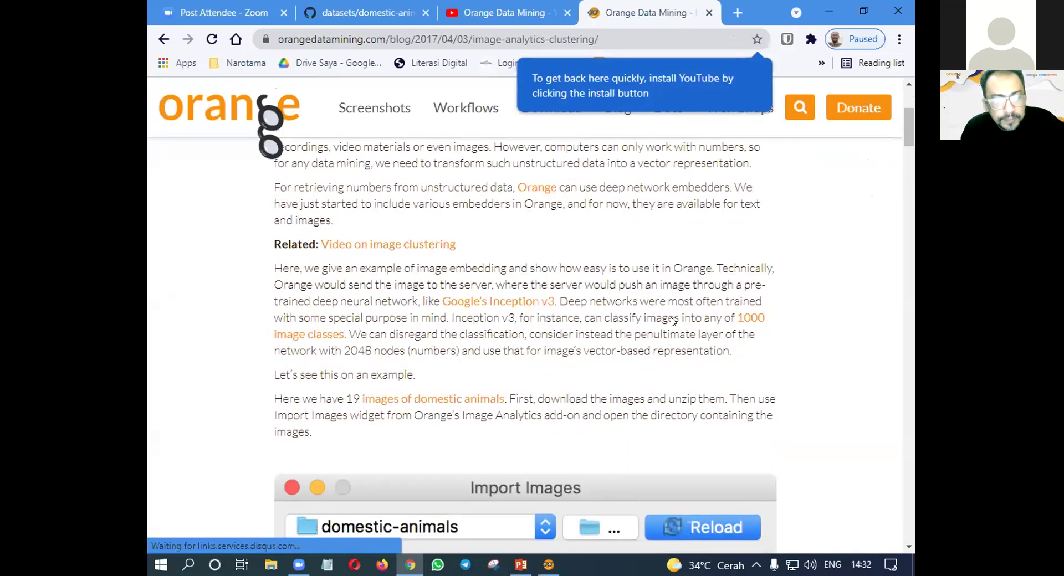
scroll(561, 332, "down", 8)
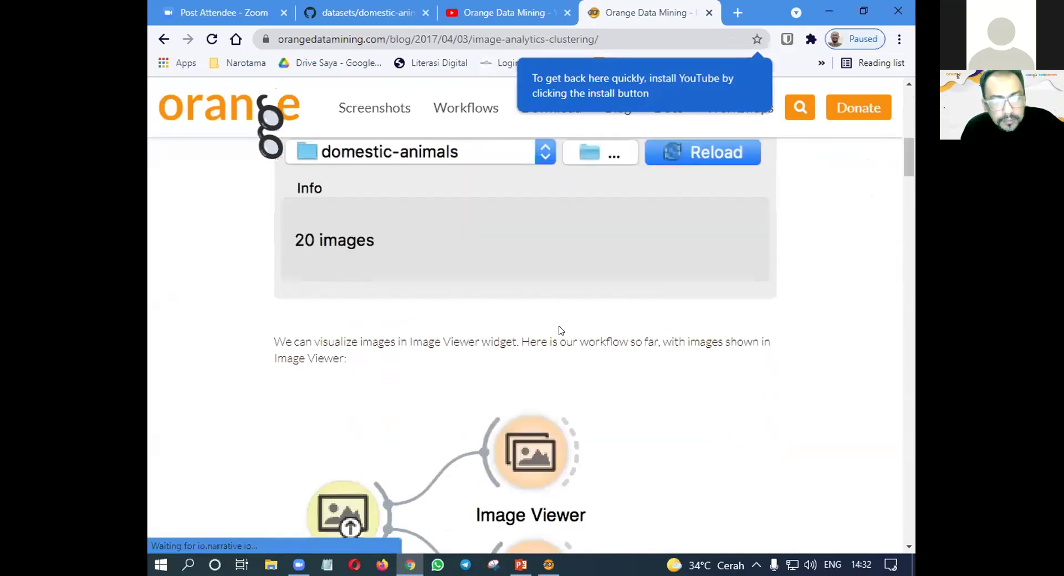
scroll(505, 346, "down", 3)
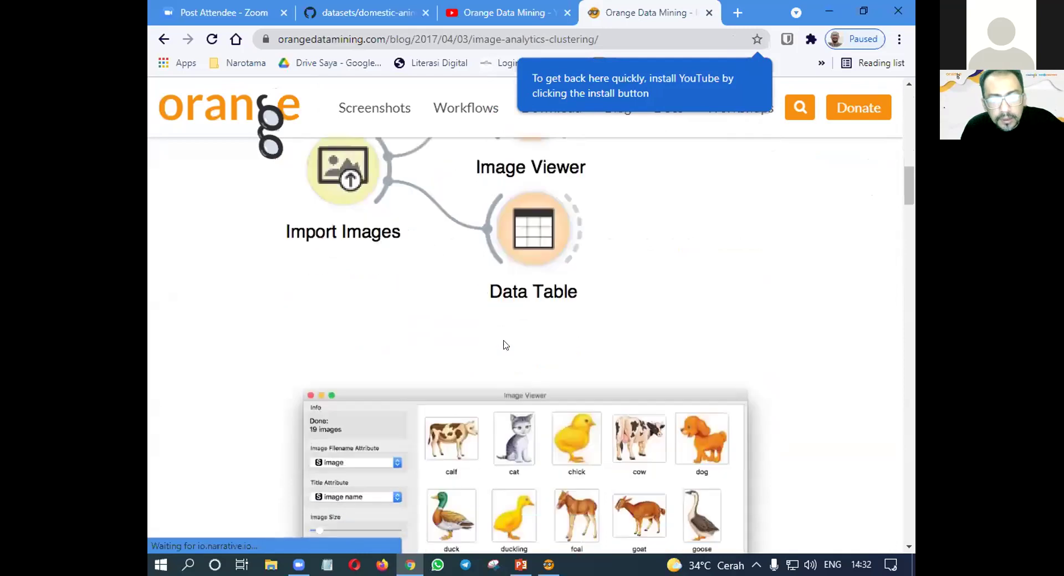
scroll(562, 303, "up", 8)
scroll(562, 303, "up", 6)
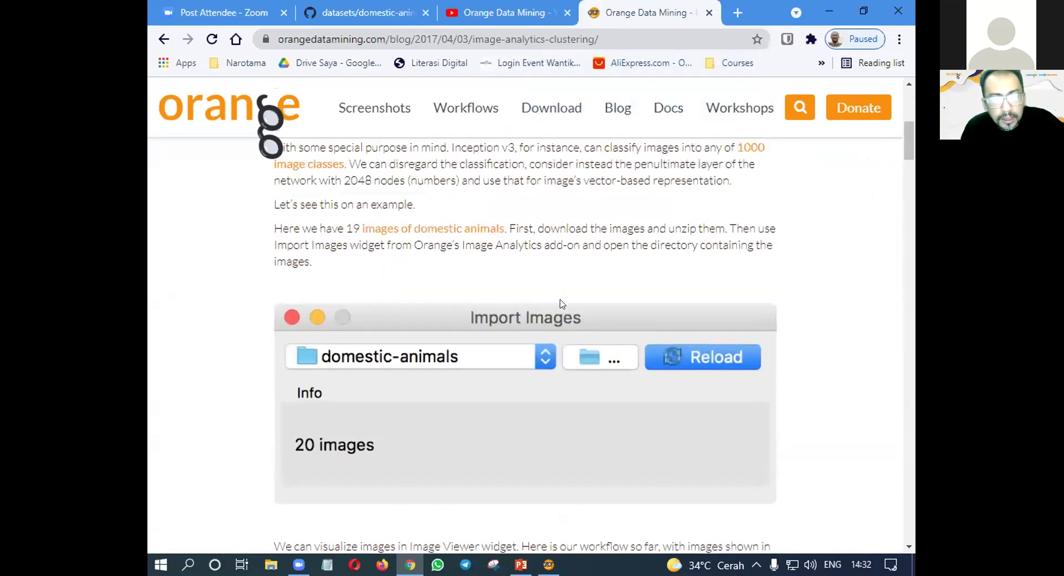
scroll(632, 314, "down", 10)
scroll(636, 316, "up", 9)
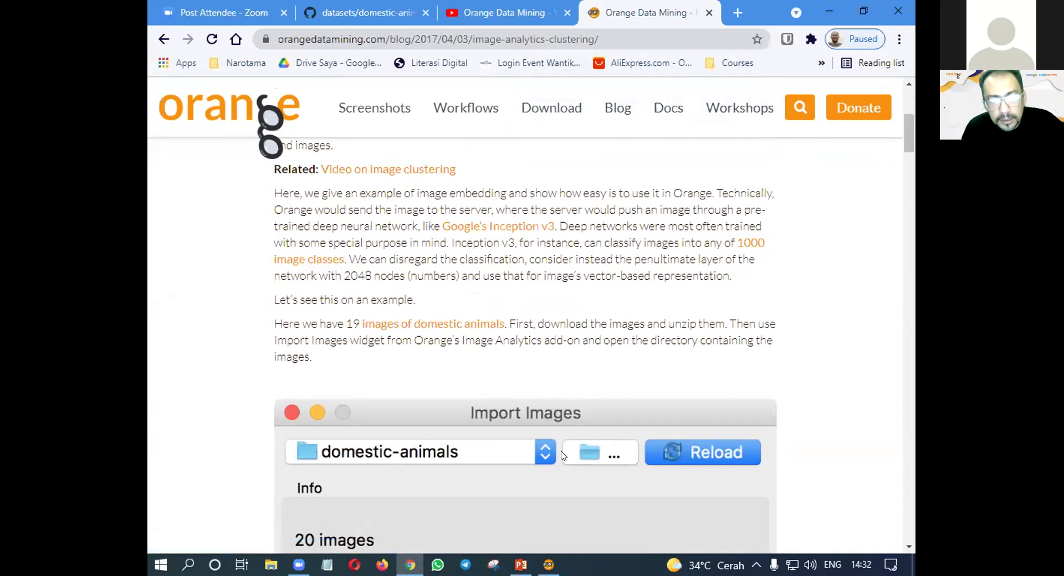
- Switch to Orange, restart it to apply the add-on installation, and start a new blank workflow
left_click(548, 565)
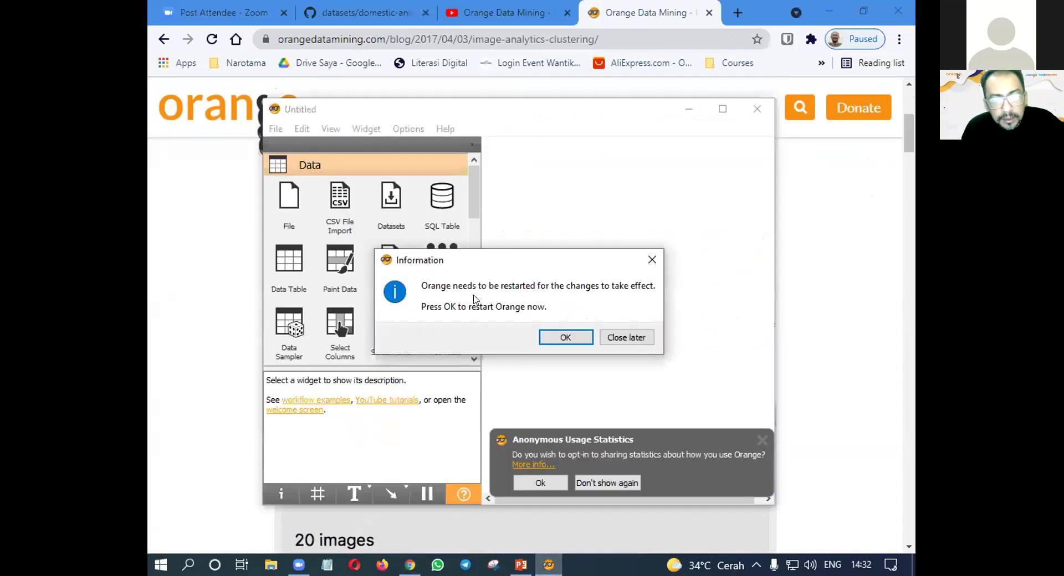
left_click(566, 336)
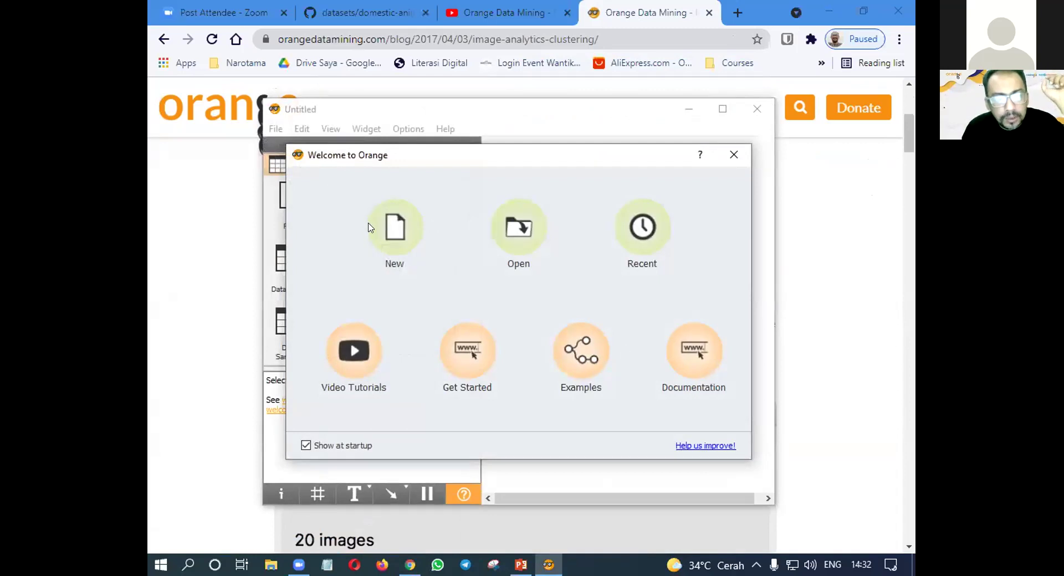
left_click(393, 244)
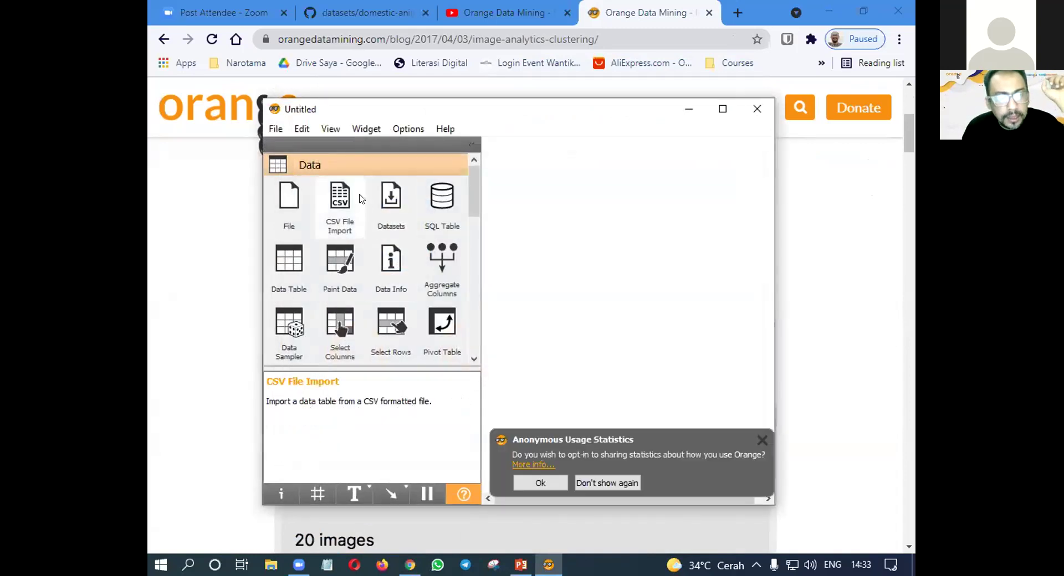
- Check the installation state of the Image Analytics add-on in the add-ons installer, and leave without changes
left_click(409, 128)
left_click(420, 184)
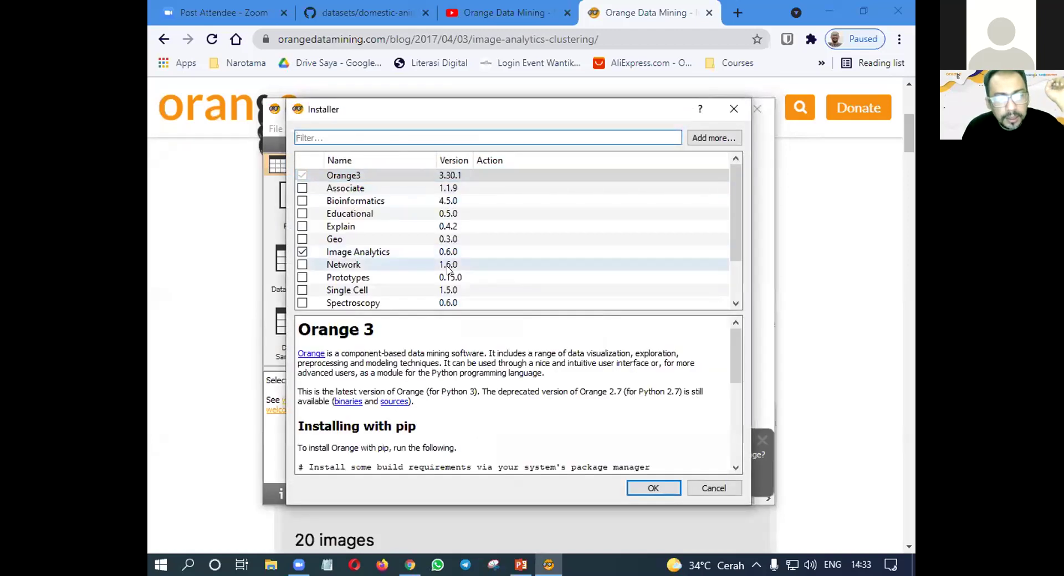
left_click(715, 489)
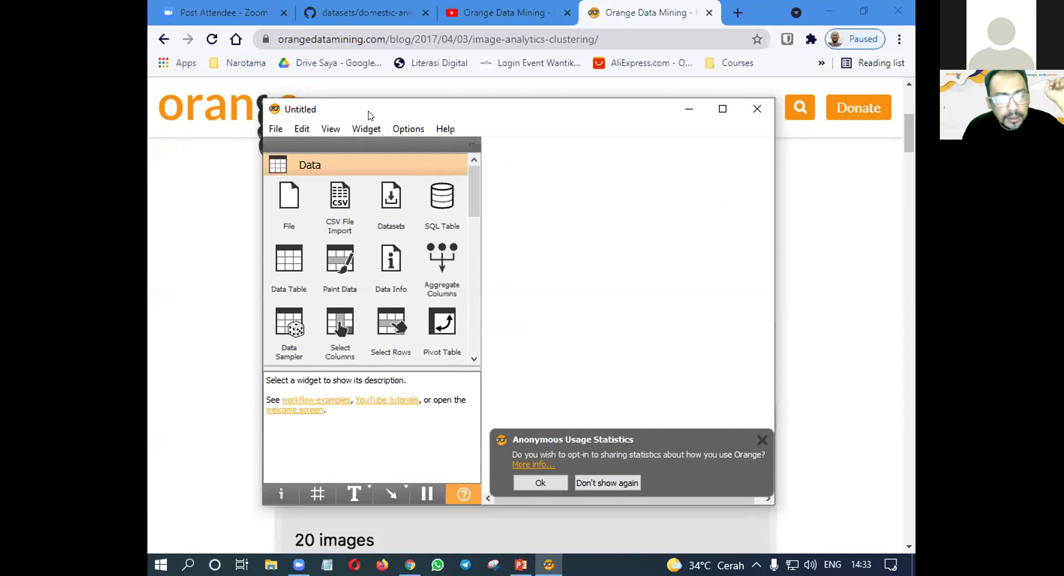
- Return to the clustering article in Chrome and view the workflow linking Import Images to Image Viewer and Data Table
left_click_drag(370, 115, 368, 160)
left_click(176, 275)
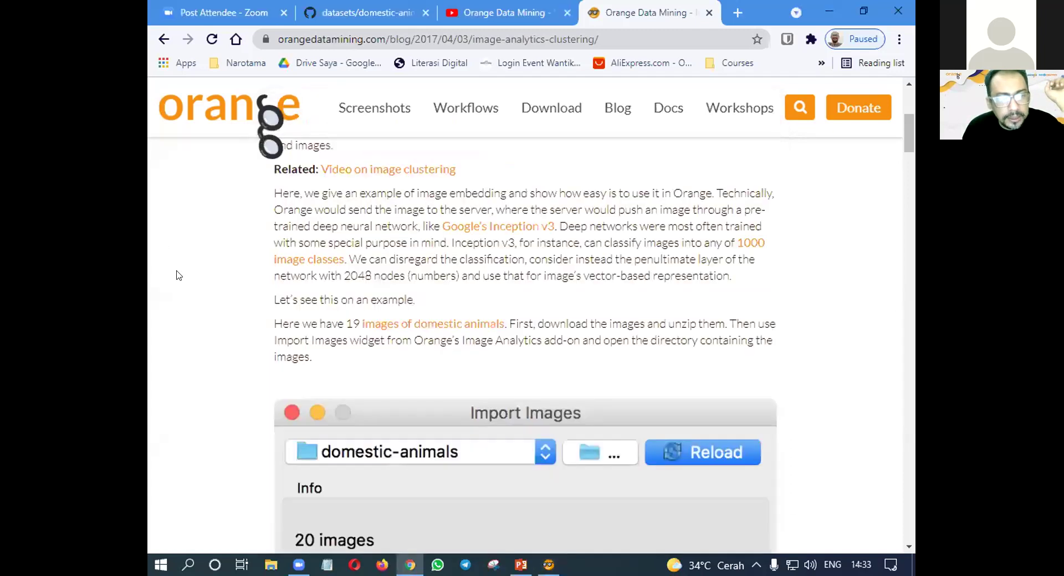
scroll(177, 276, "down", 5)
scroll(179, 275, "down", 4)
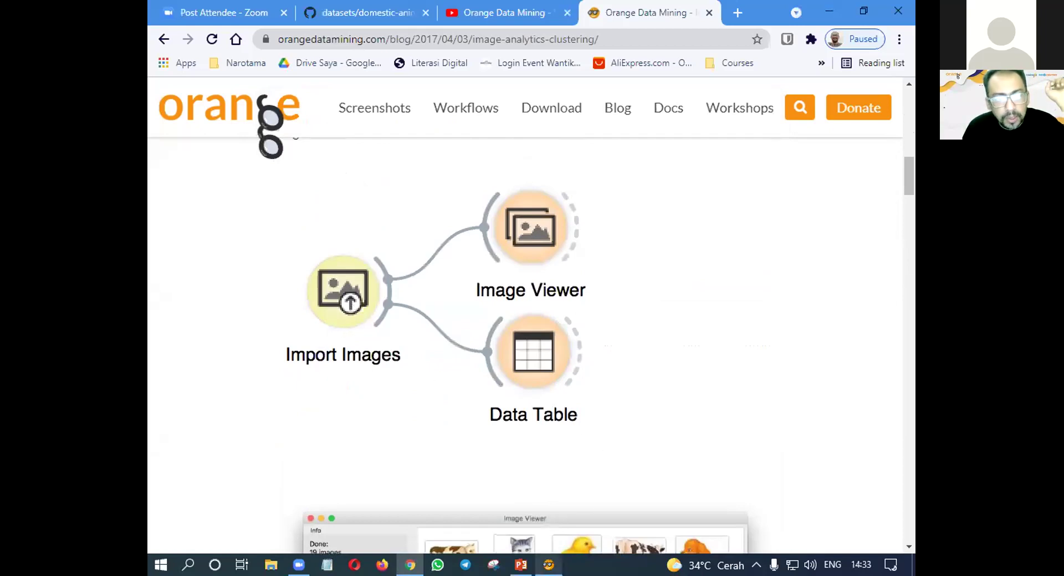
- Switch to Orange, accept sharing anonymous usage statistics, and maximize the workflow window
left_click(549, 565)
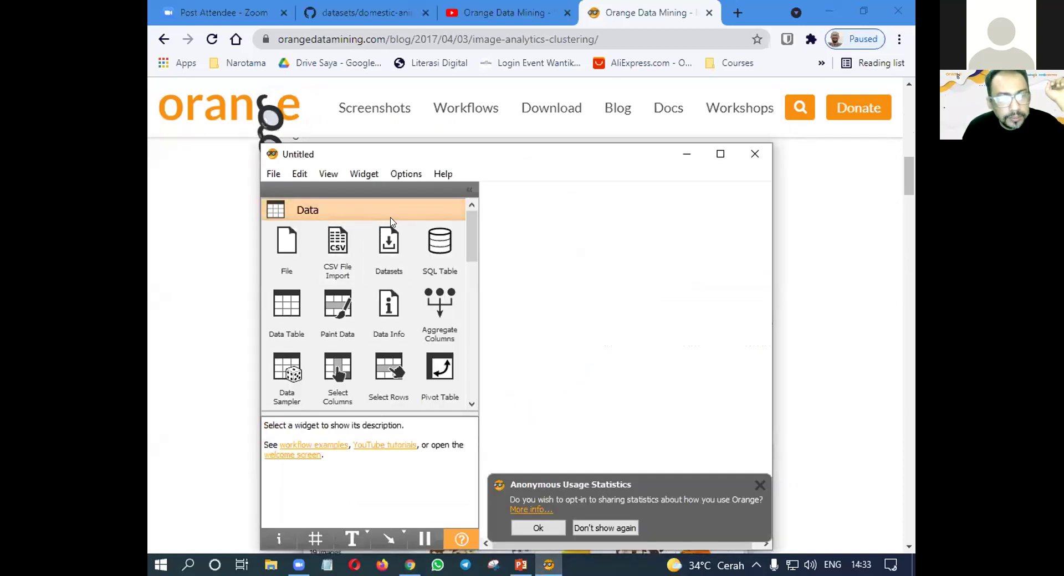
scroll(390, 233, "down", 2)
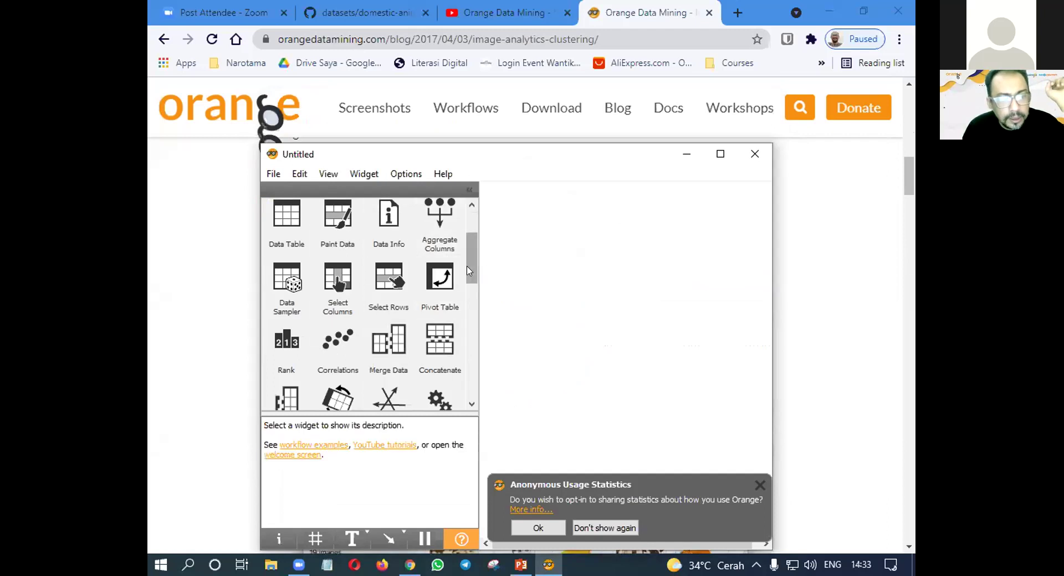
left_click(544, 528)
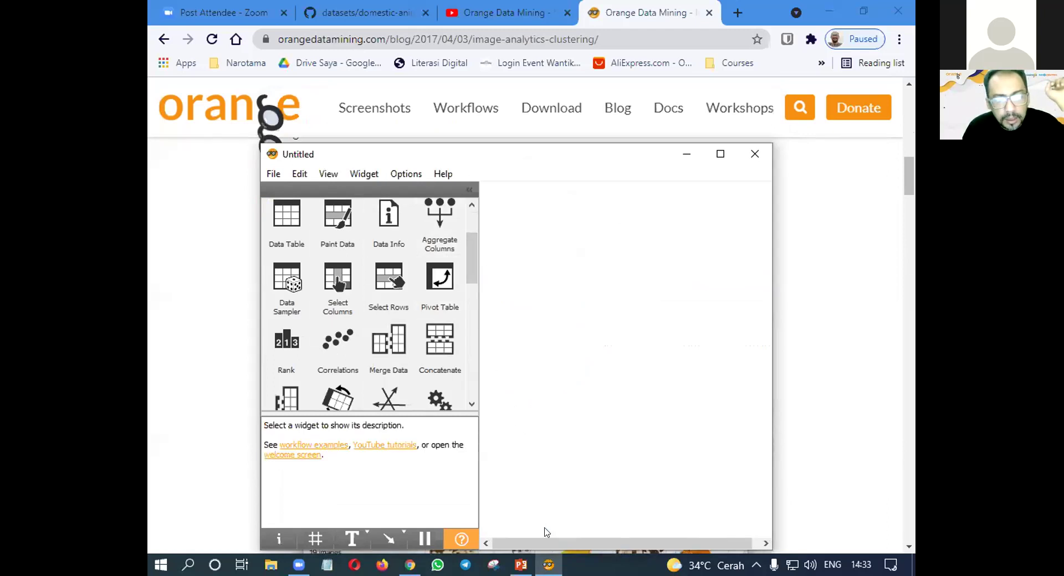
left_click(721, 154)
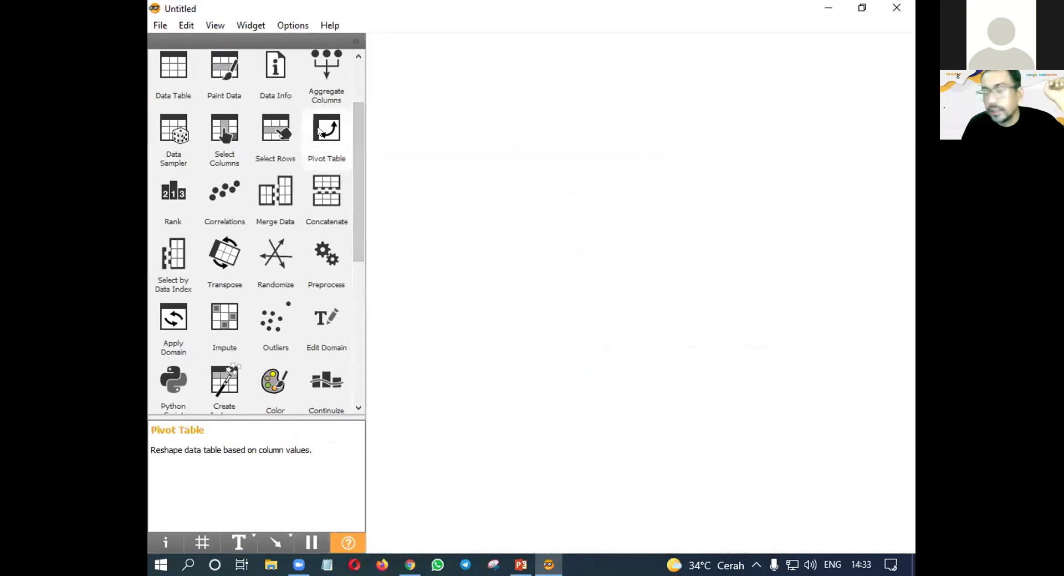
scroll(366, 117, "up", 3)
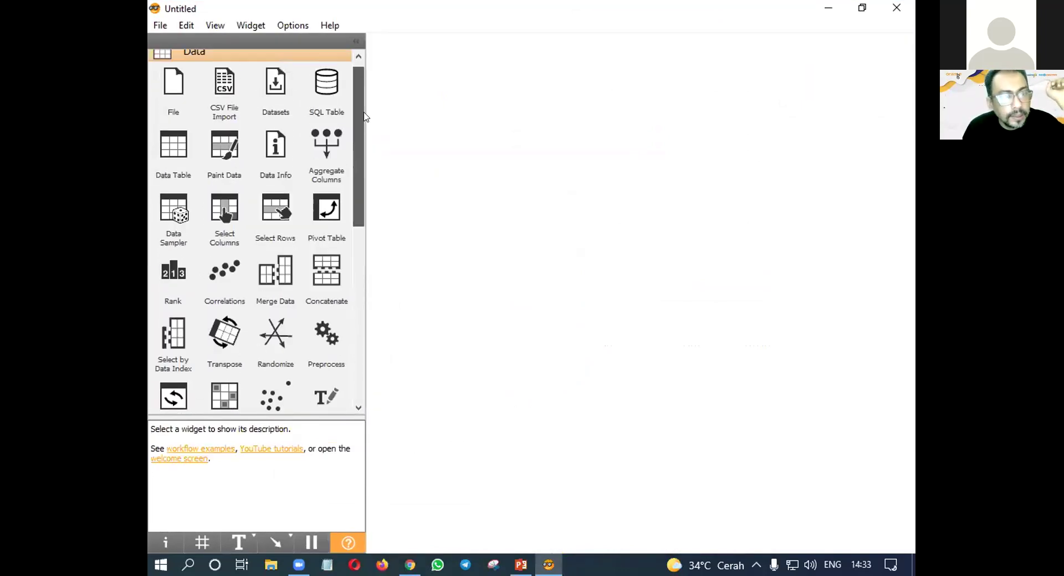
scroll(364, 117, "up", 1)
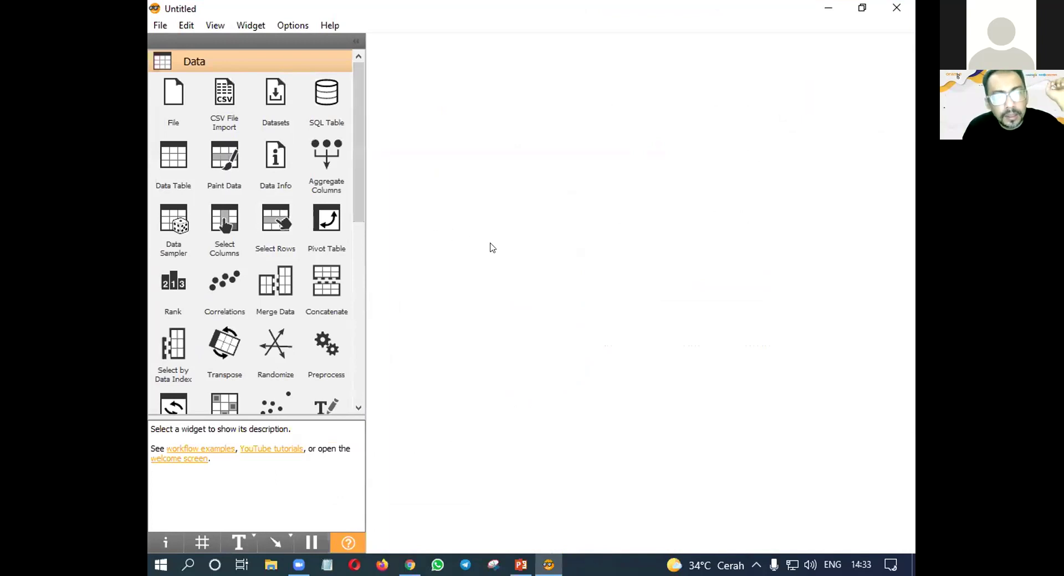
- Add an Import Images widget to the empty canvas by searching for "im"
right_click(492, 248)
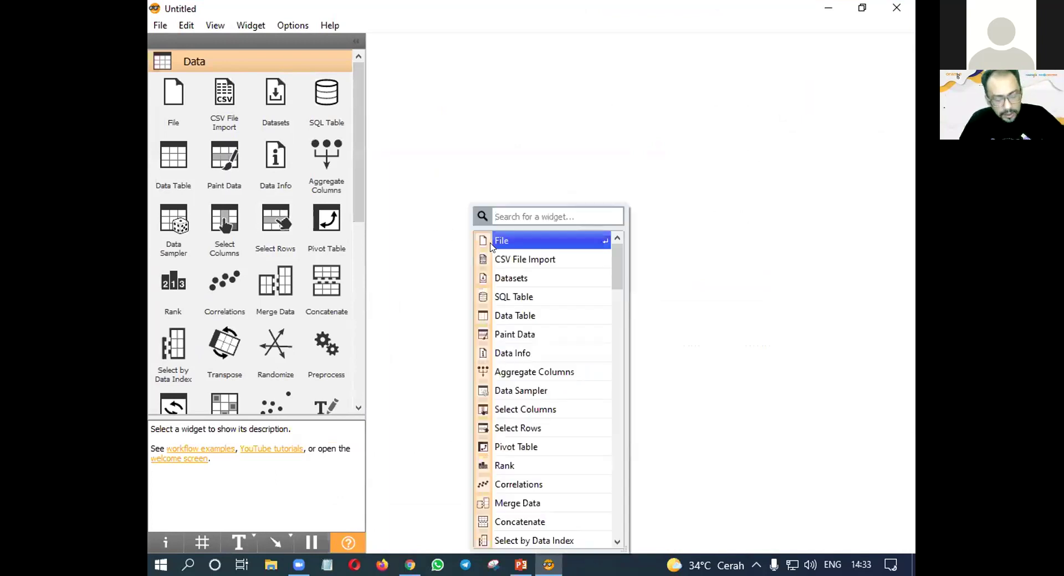
type("im")
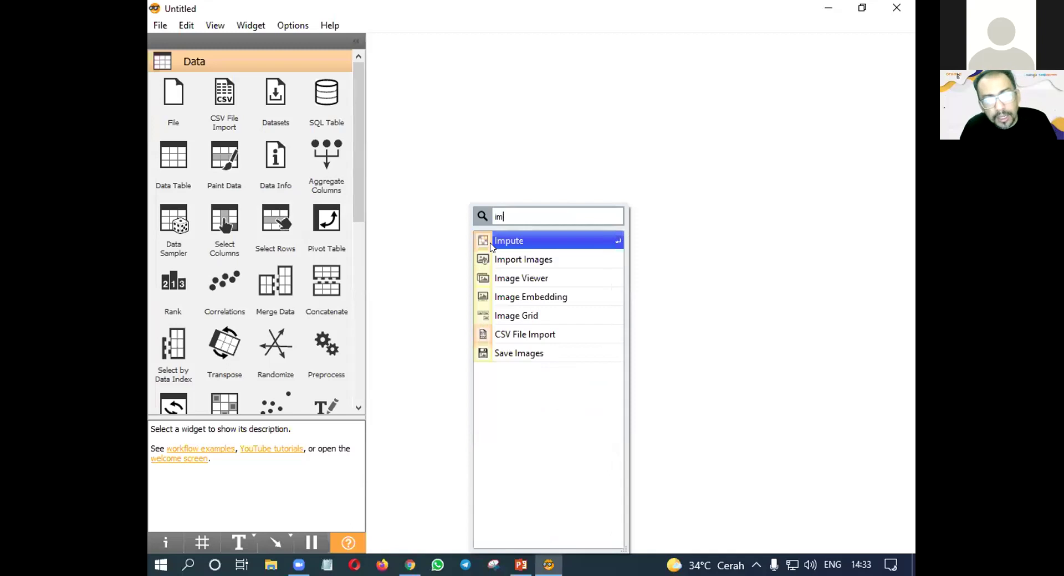
left_click(495, 260)
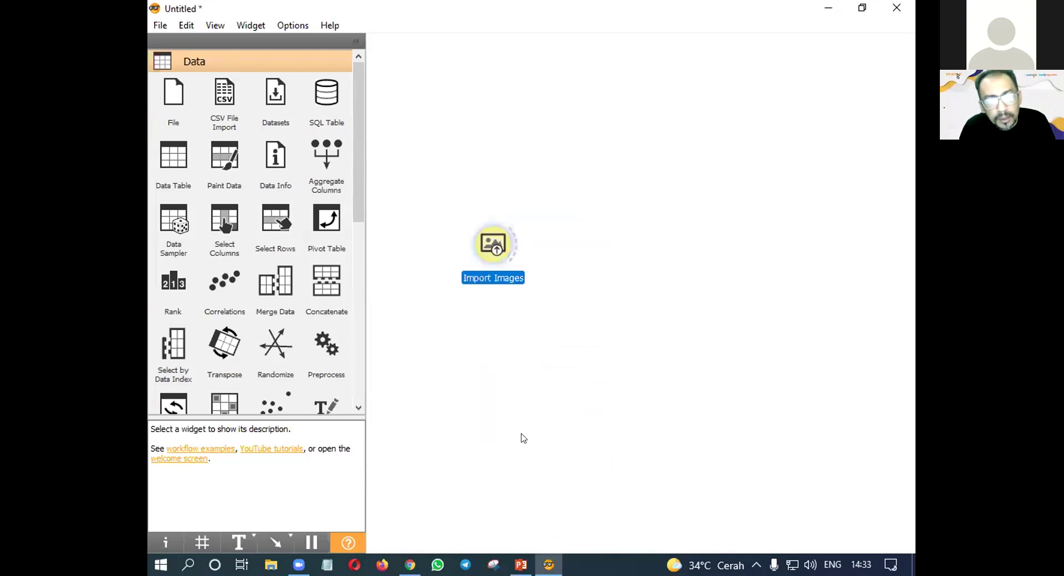
- Add an Image Viewer widget connected to the output of Import Images, searching for "vi"
left_click_drag(520, 257, 557, 303)
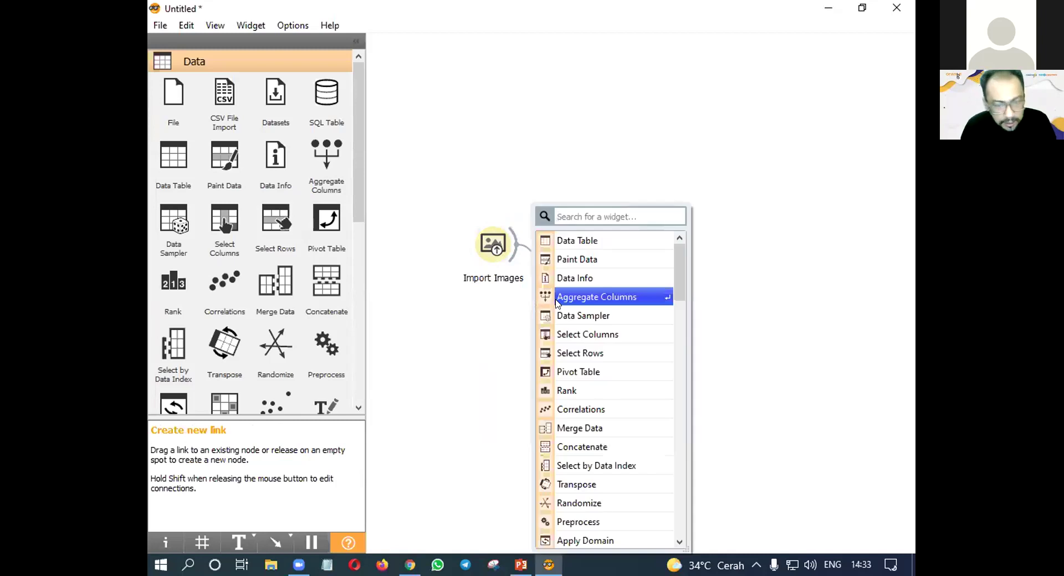
type("vi")
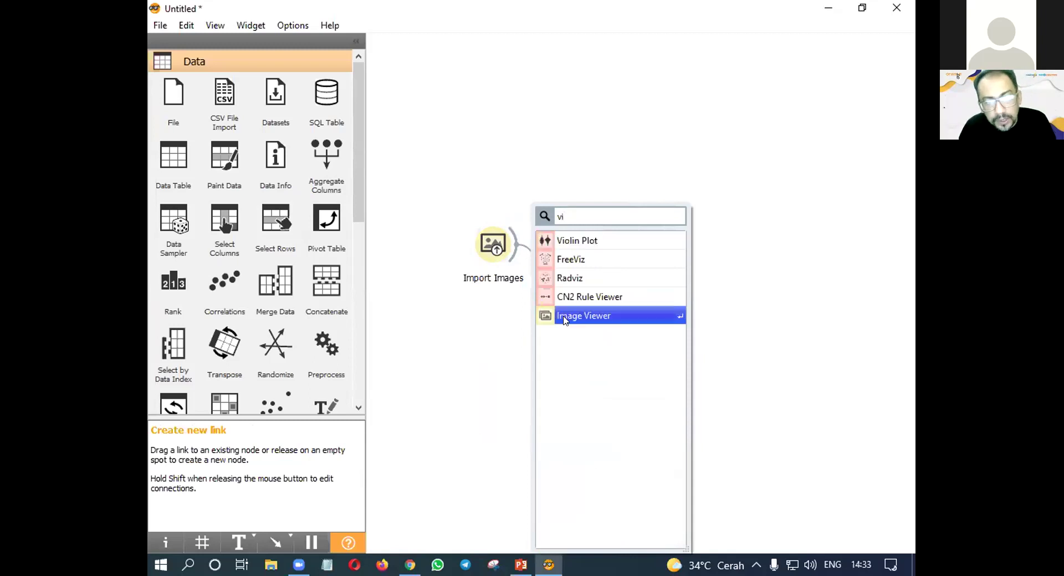
left_click(562, 316)
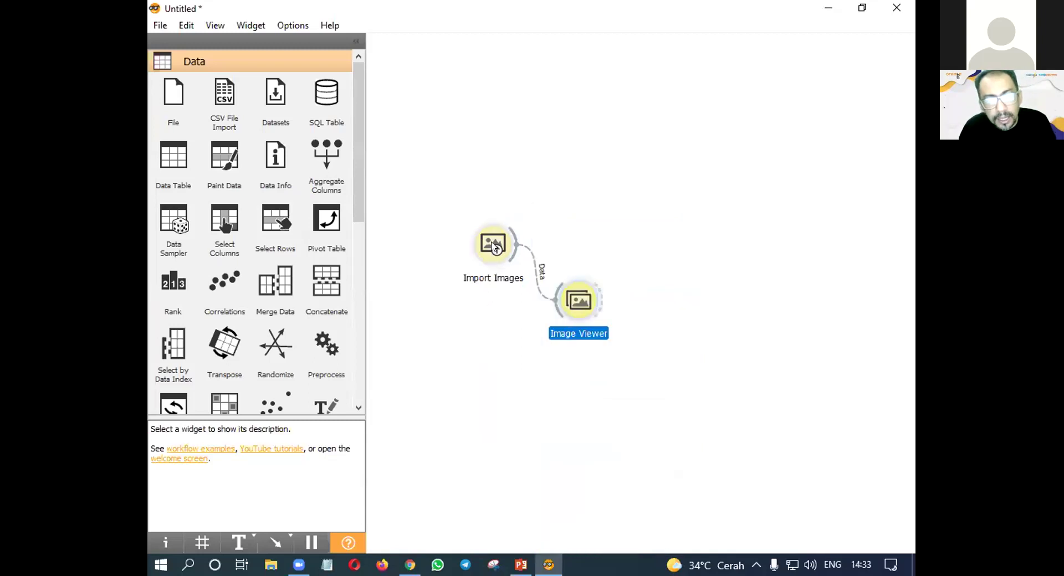
- Load the domestic-animals folder from the Desktop into the Import Images widget, reload it, and close the widget
left_click(494, 247)
double_click(494, 247)
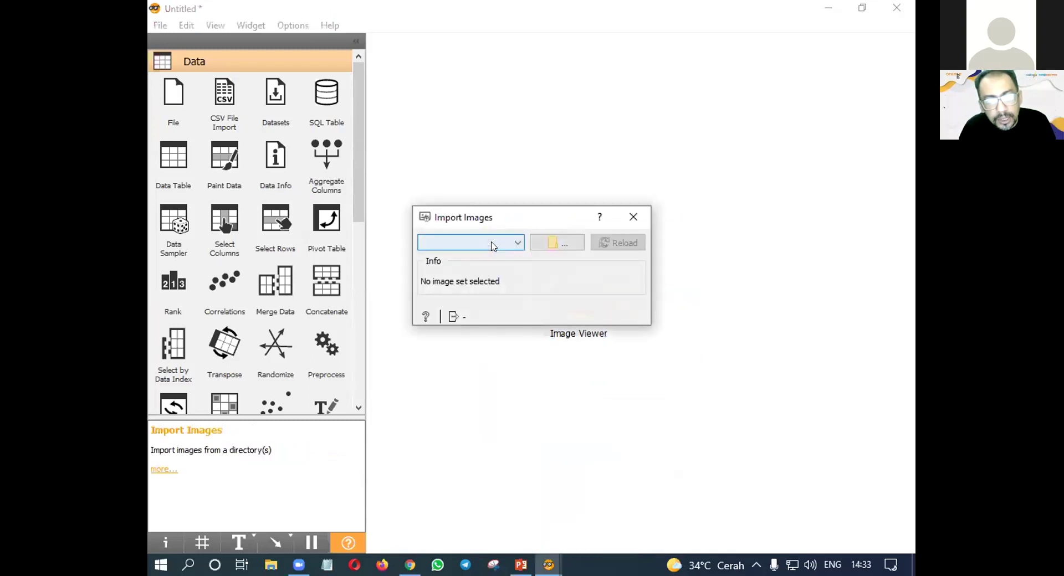
left_click(547, 239)
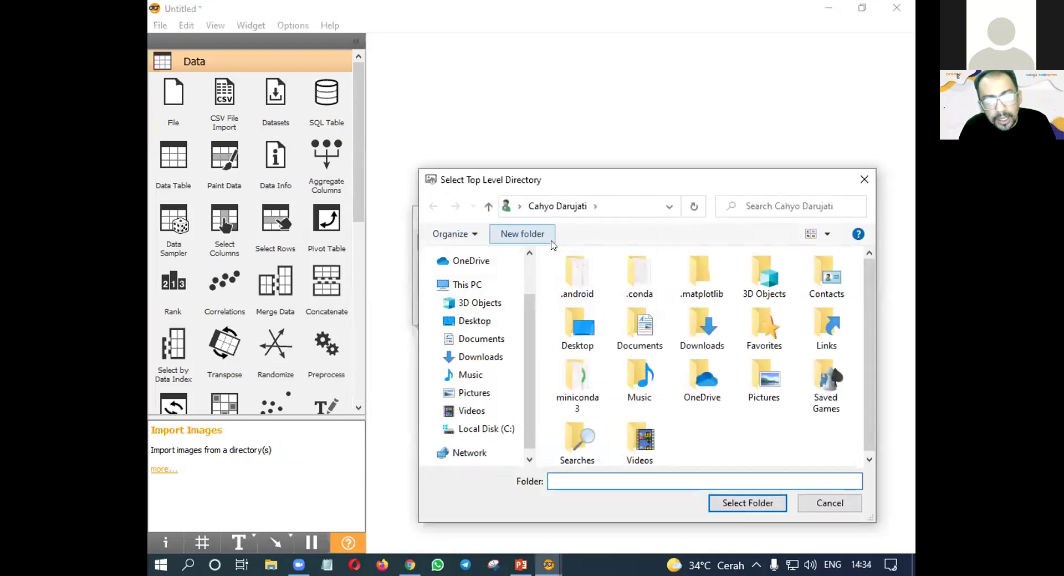
left_click(486, 319)
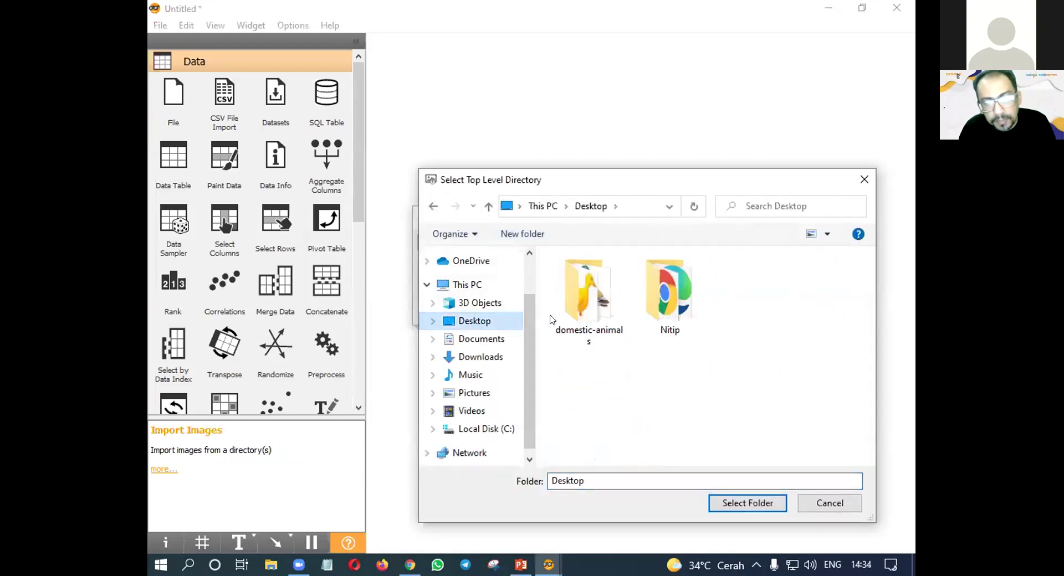
left_click(584, 310)
left_click(766, 503)
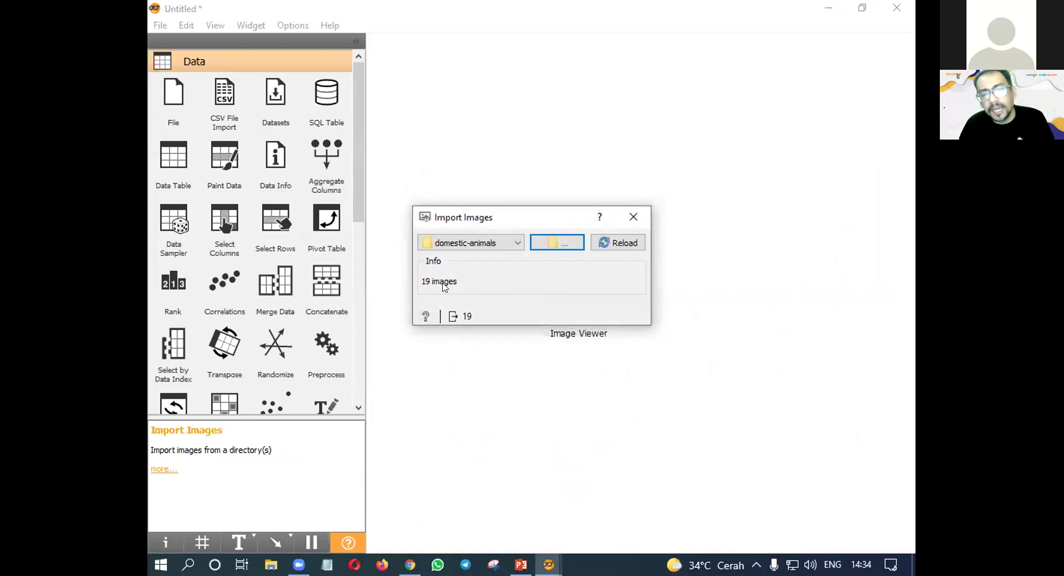
left_click(617, 244)
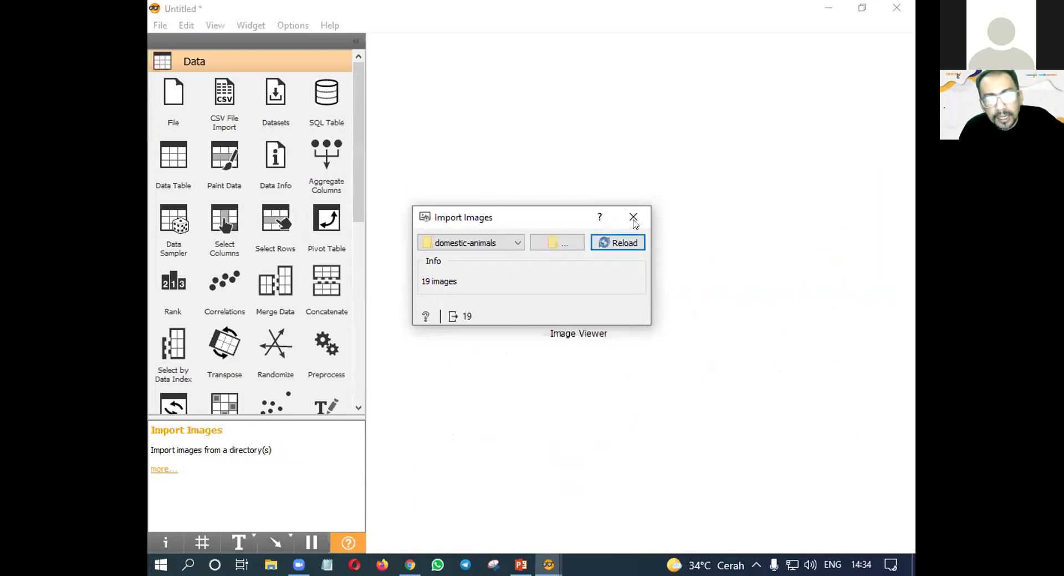
left_click(634, 221)
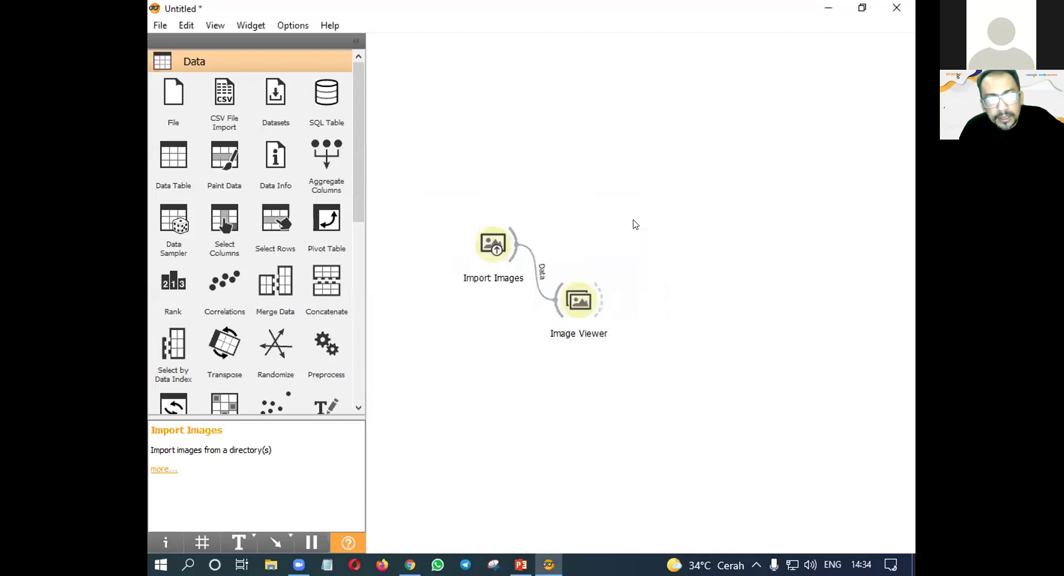
- Open the Image Viewer widget, dismiss its full-image tip, and look through all the animal thumbnails
left_click(581, 305)
double_click(580, 305)
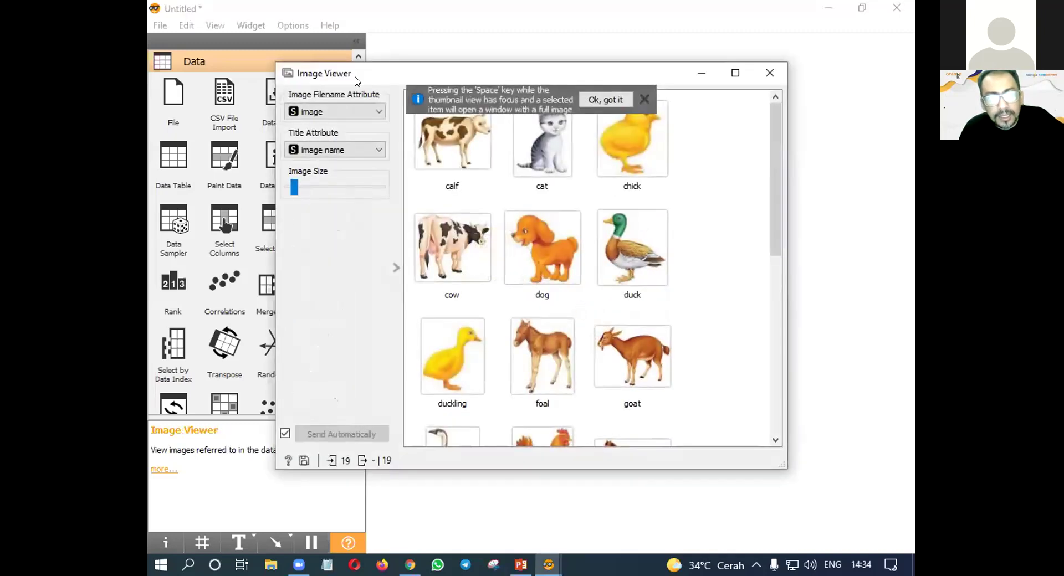
left_click_drag(360, 80, 383, 161)
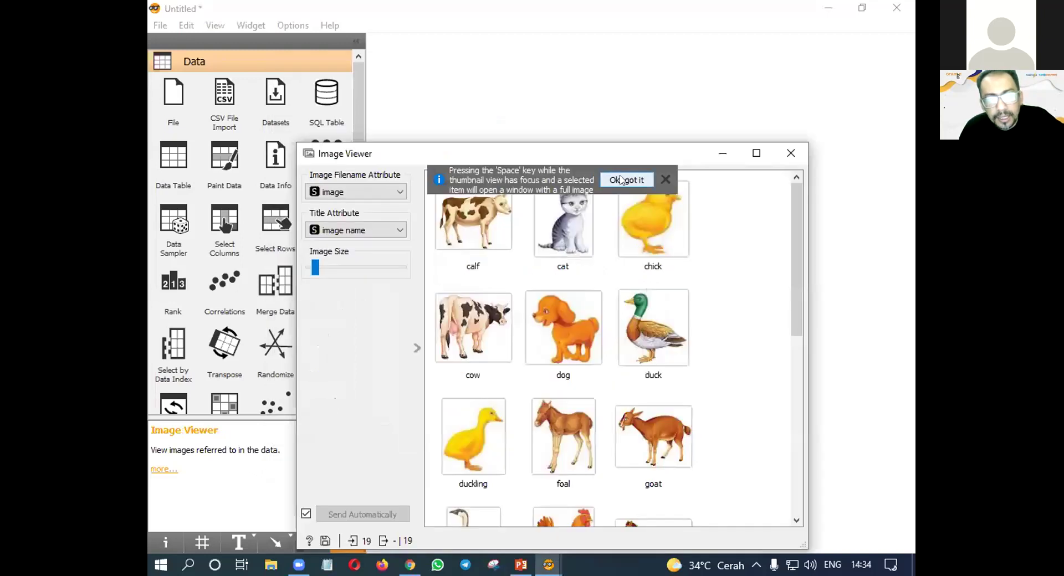
left_click(621, 180)
scroll(694, 285, "down", 6)
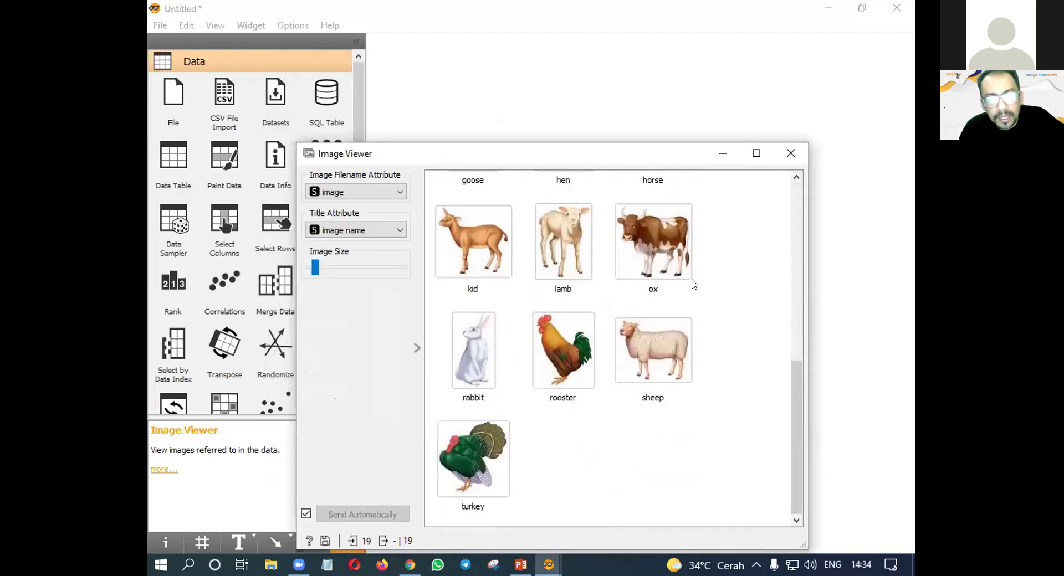
scroll(694, 284, "up", 6)
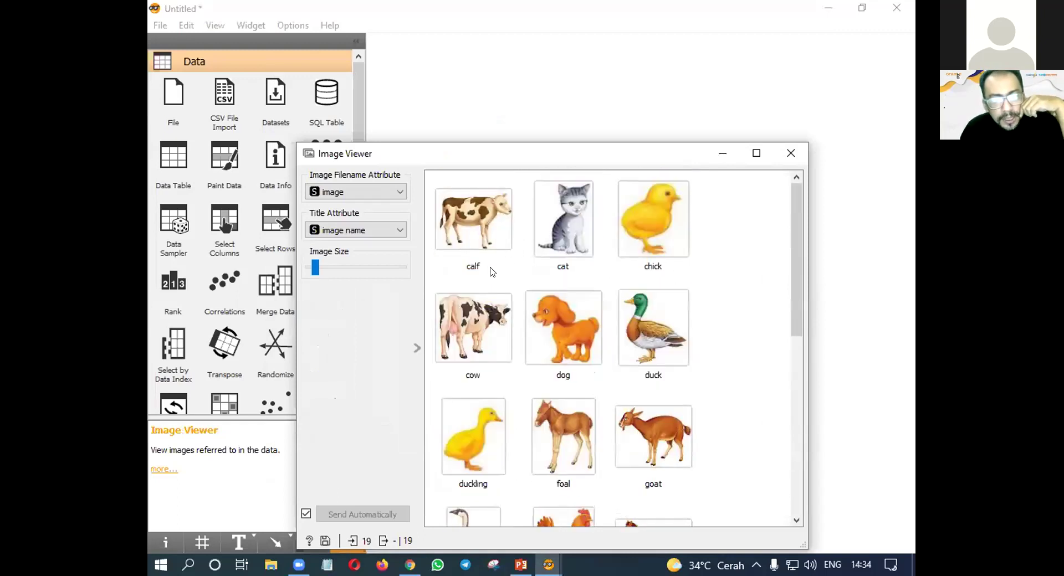
- Set the Image Viewer's Image Filename Attribute to image name, check the Title Attribute options, and close the viewer
left_click(403, 198)
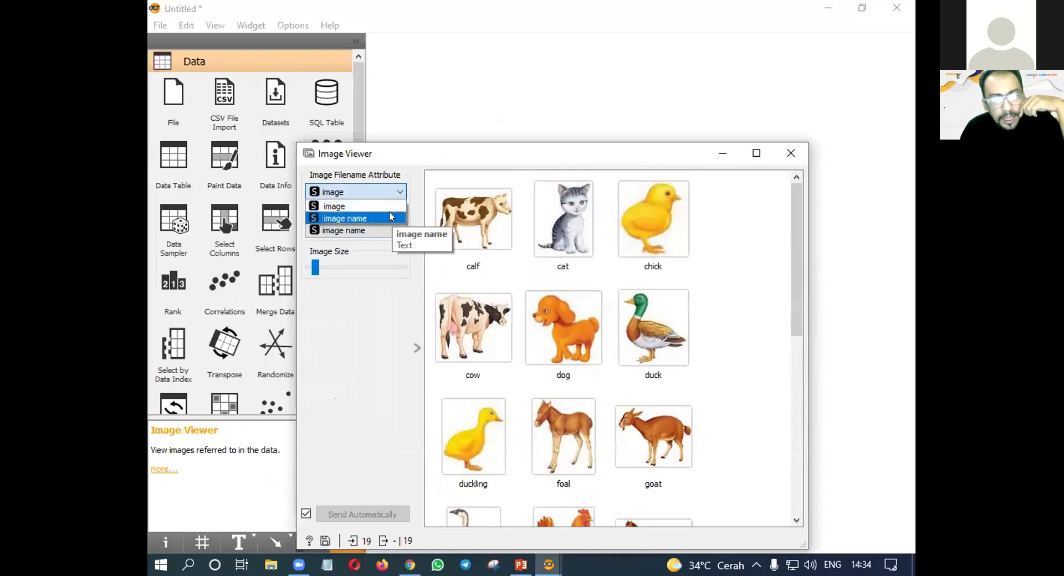
left_click(392, 217)
left_click(402, 227)
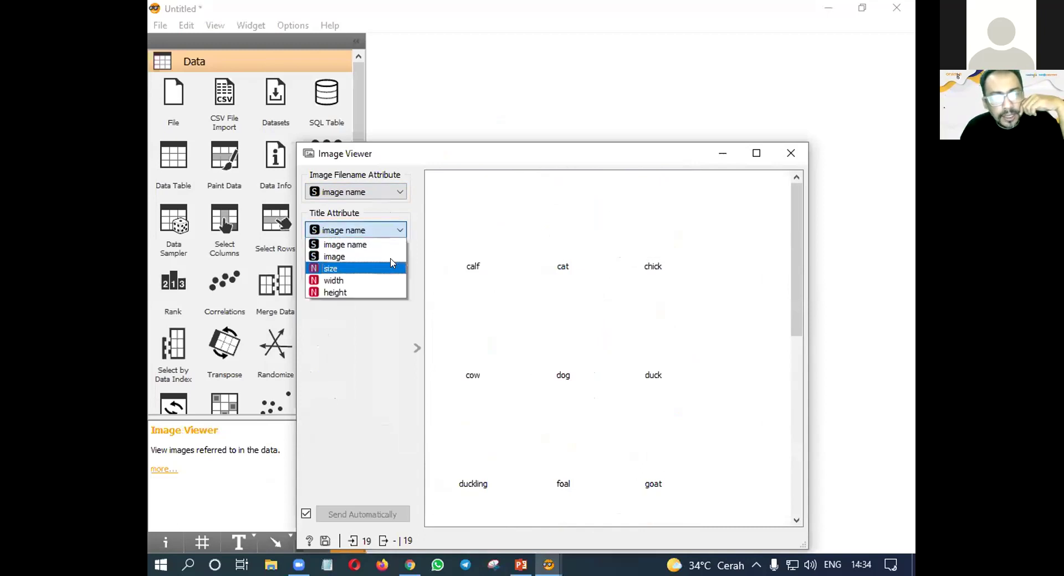
left_click(416, 208)
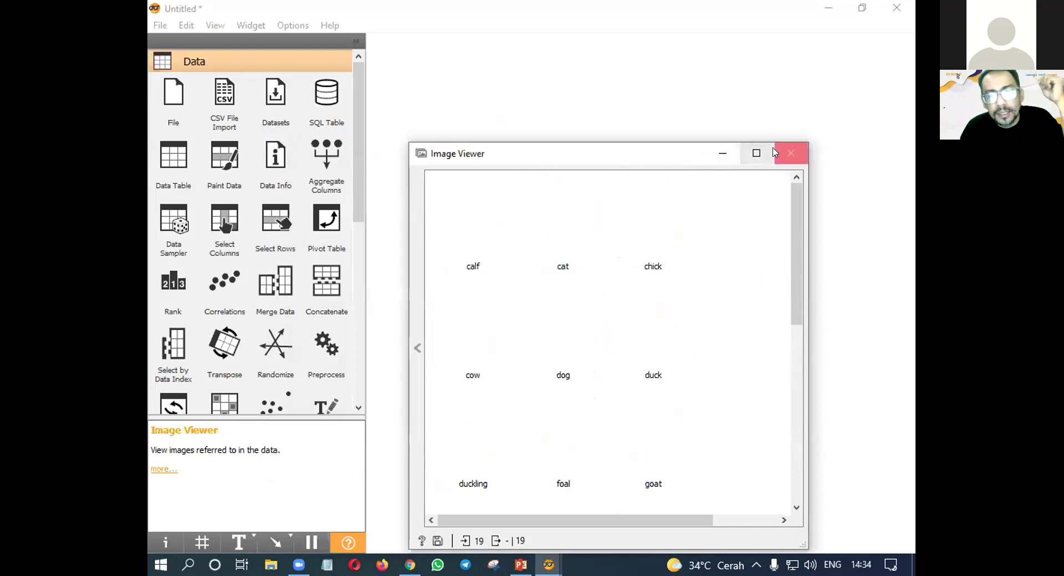
left_click(790, 153)
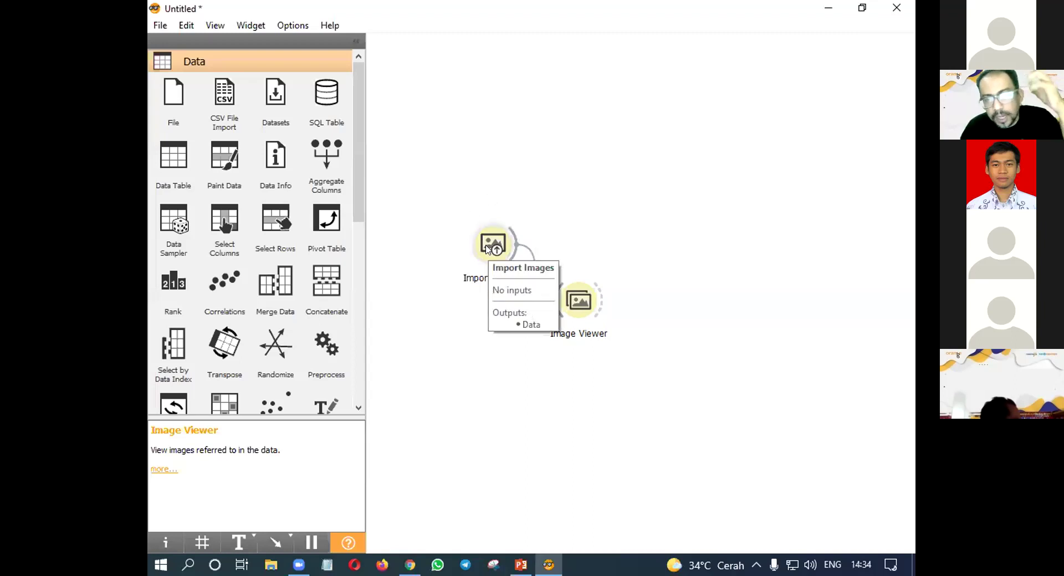
- Add a Data Table widget above Image Viewer by searching for "data", and connect the Import Images output to it
double_click(581, 190)
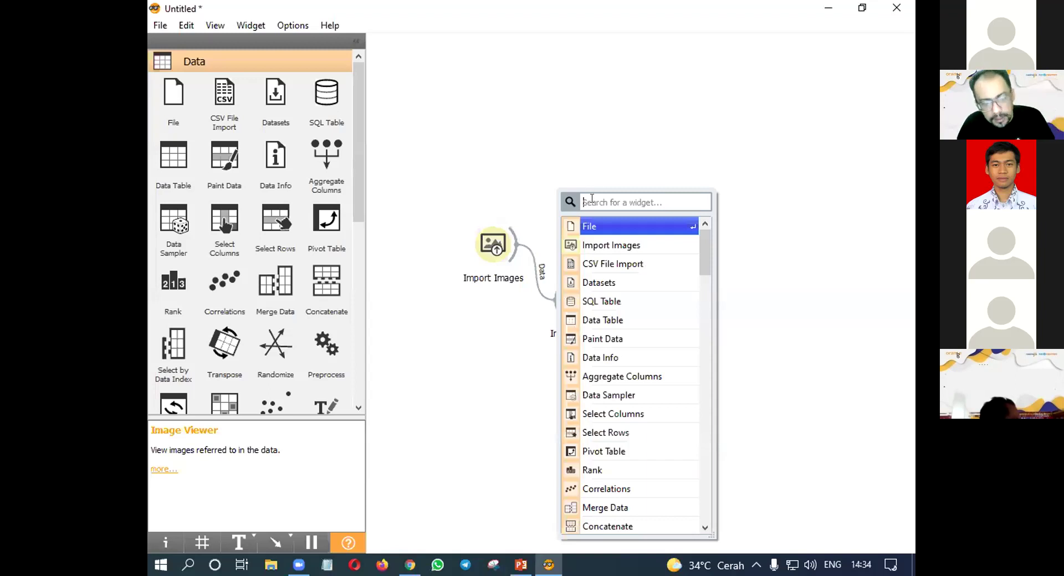
type("data")
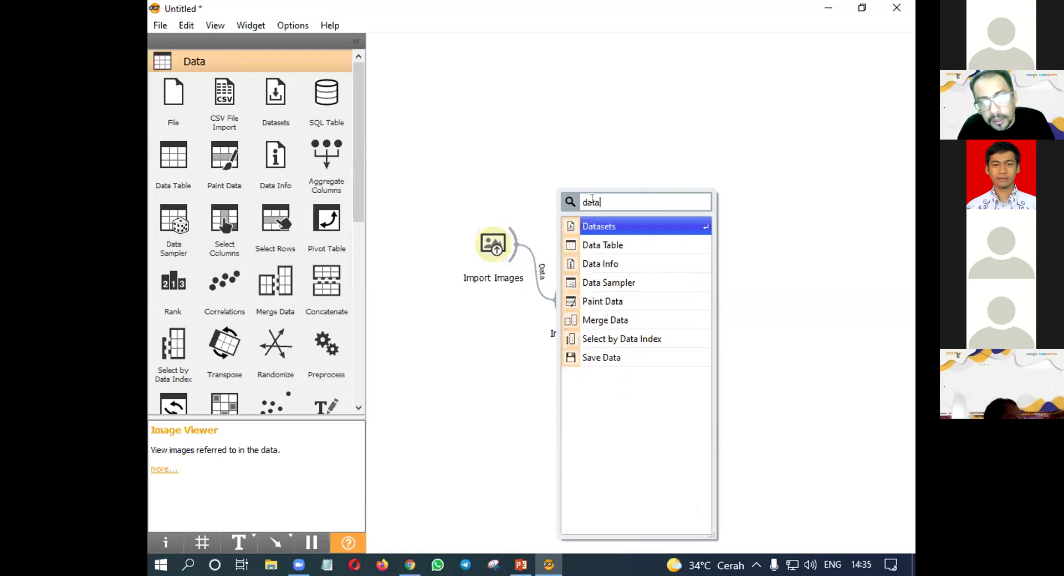
left_click(614, 246)
left_click_drag(515, 241, 552, 189)
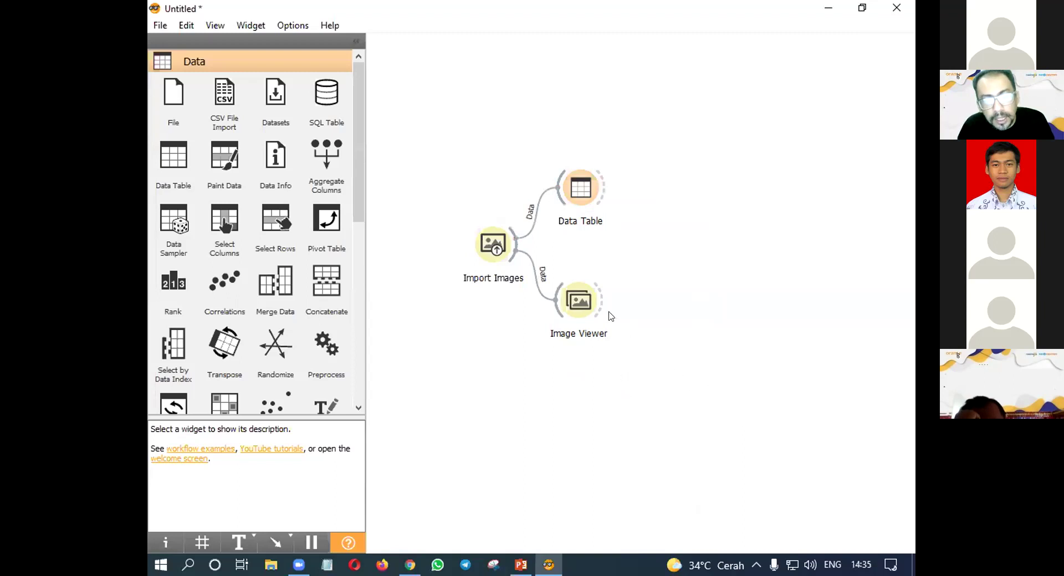
- Open the Data Table and examine the image name, image file, size, width and height columns of the imported images
double_click(585, 190)
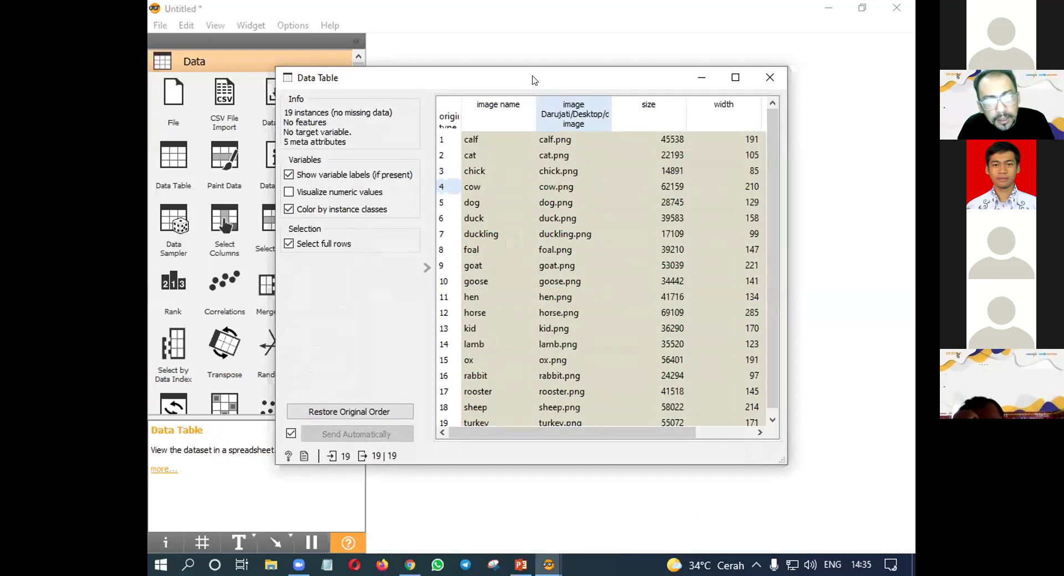
left_click_drag(533, 80, 505, 130)
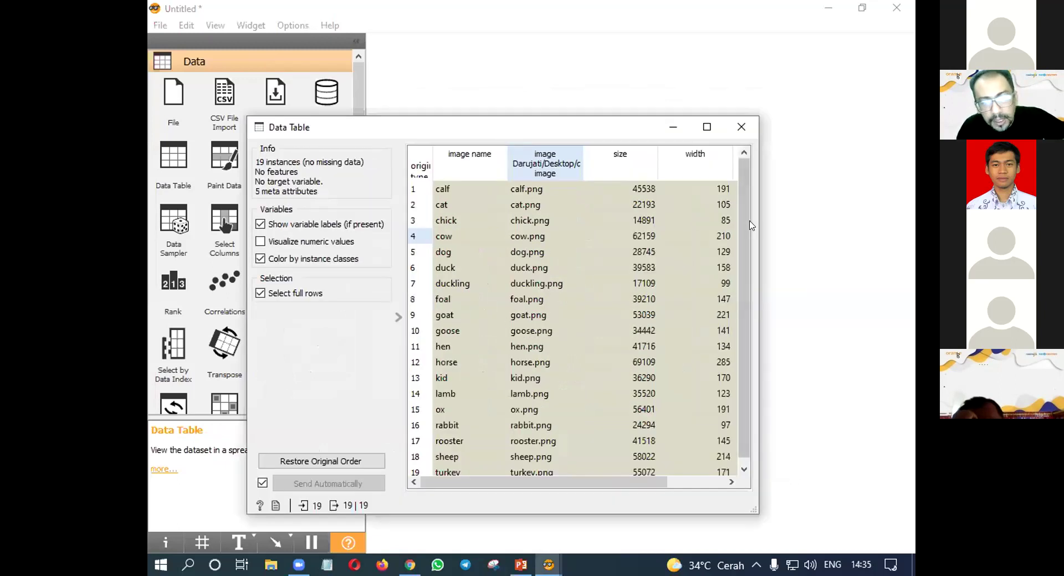
scroll(746, 299, "down", 1)
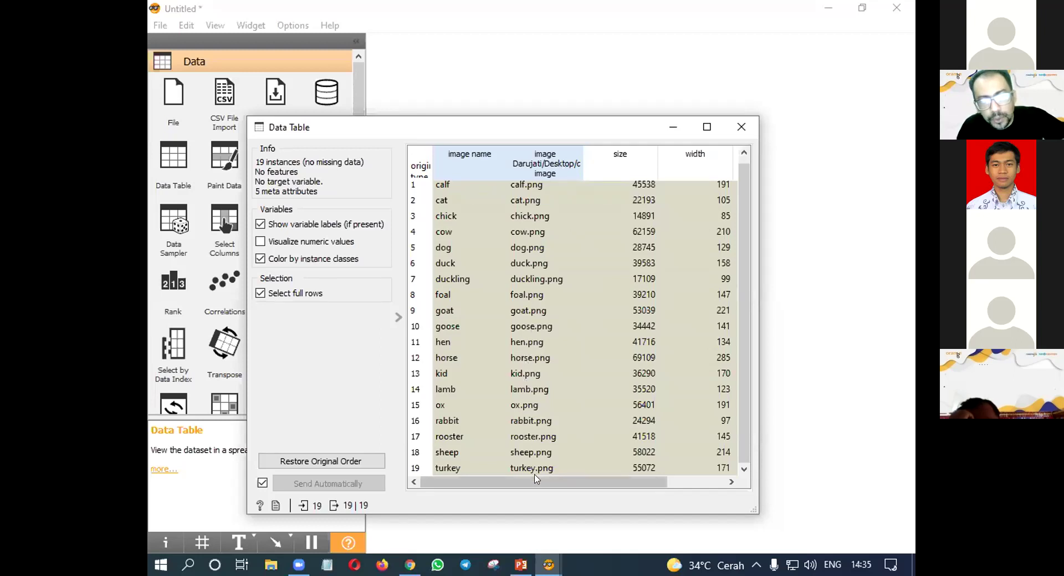
left_click_drag(538, 482, 591, 483)
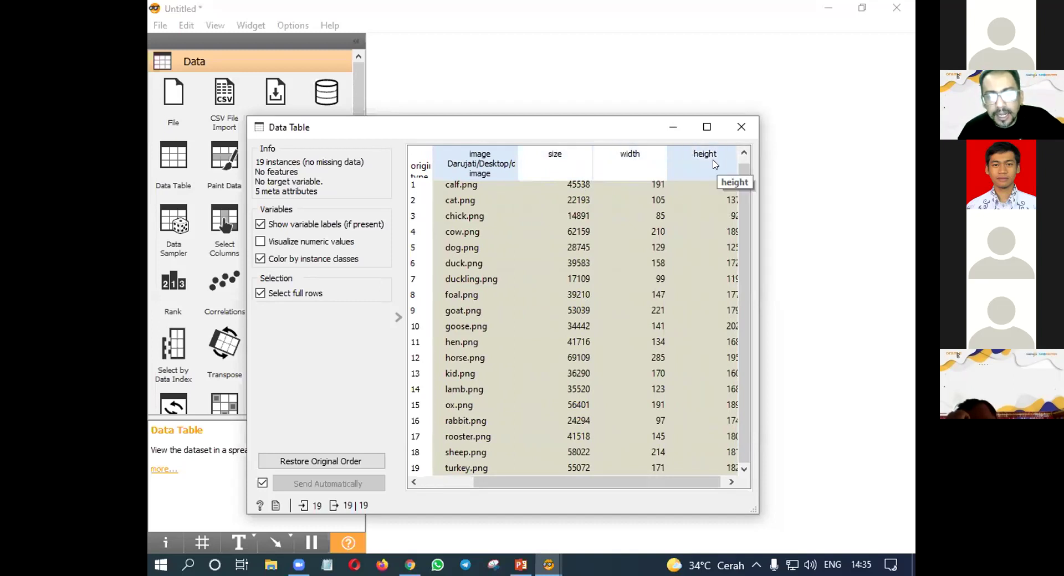
left_click(688, 469)
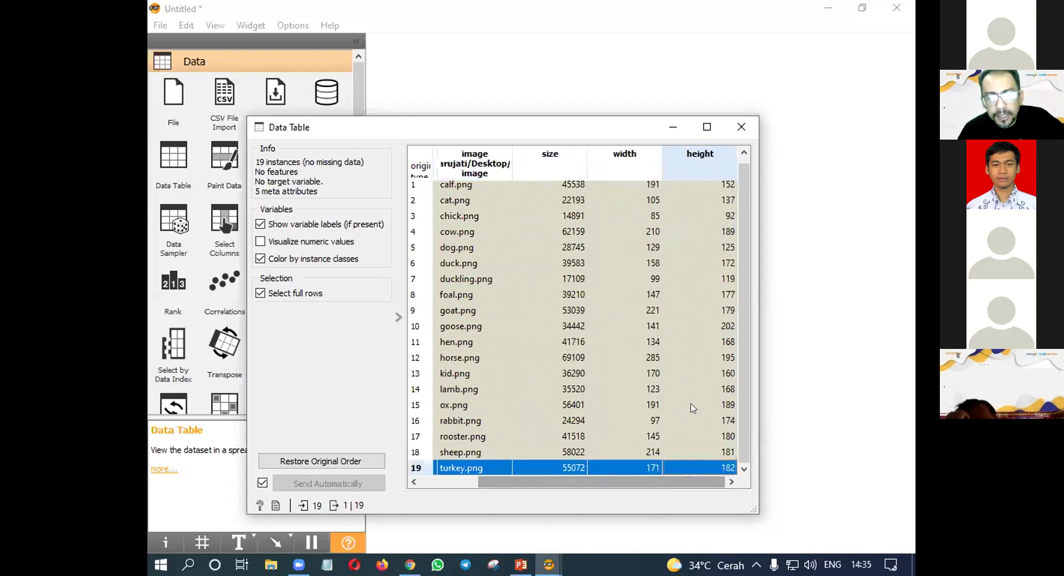
left_click_drag(671, 482, 613, 482)
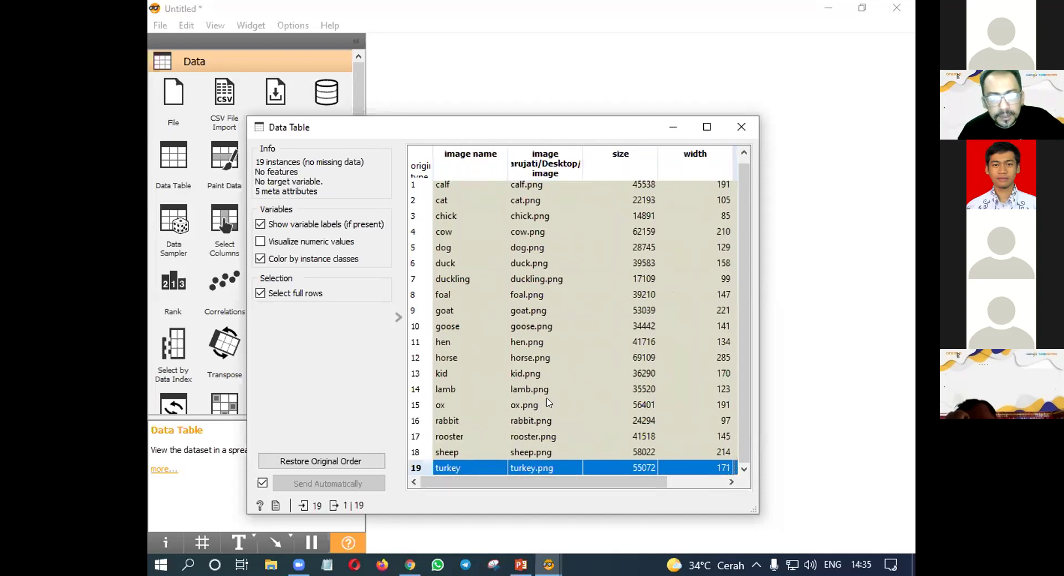
left_click(478, 143)
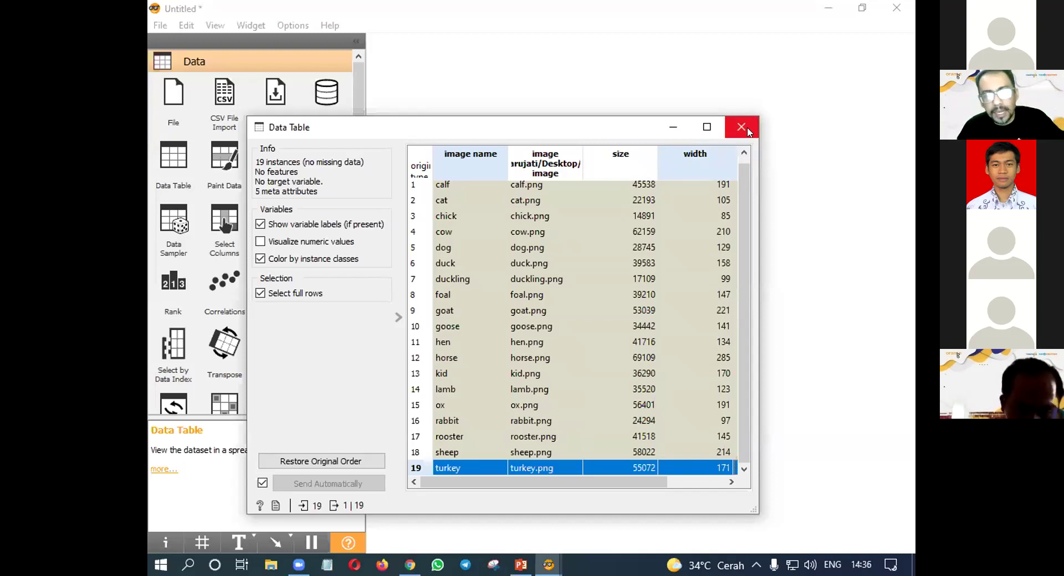
left_click_drag(592, 484, 501, 475)
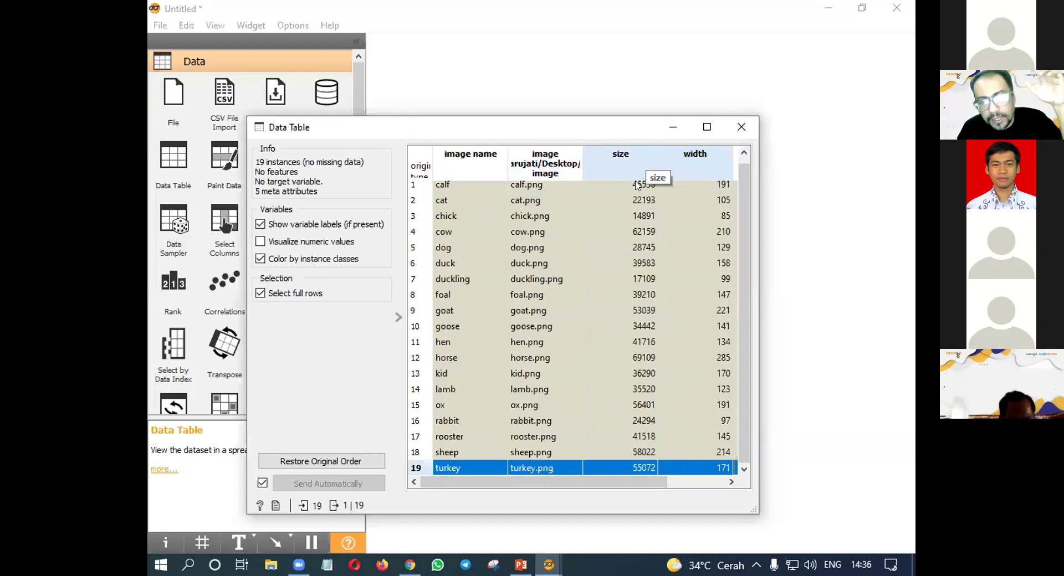
left_click_drag(658, 482, 707, 483)
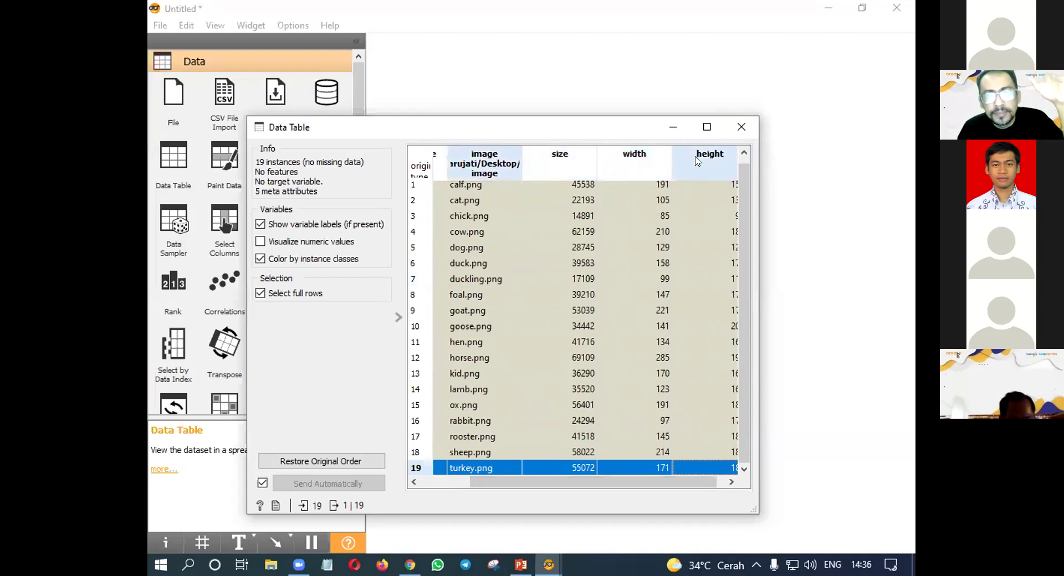
left_click(741, 129)
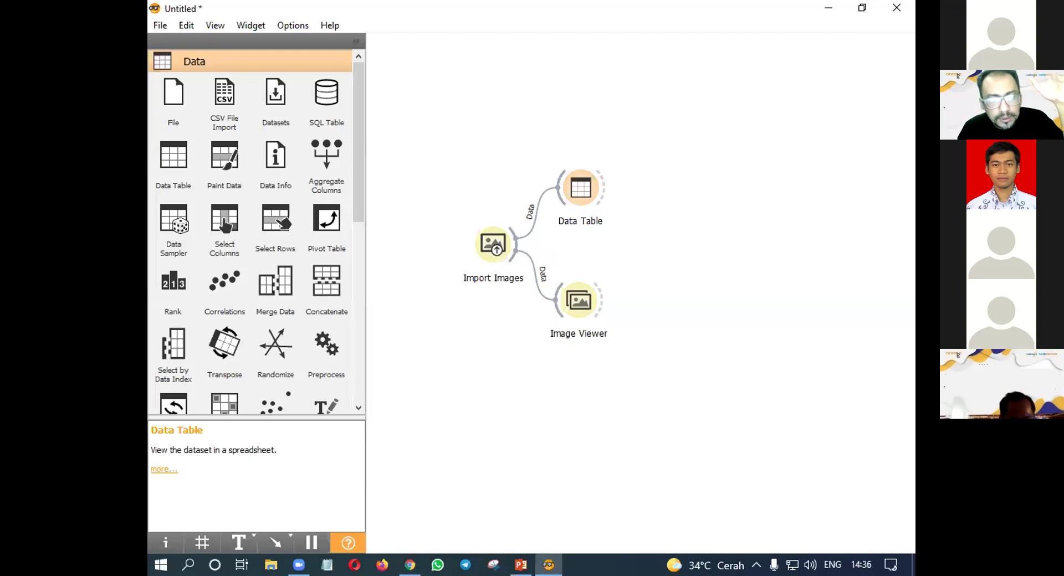
- Switch to the clustering article in Chrome and read on through the Image Embedding, Distances and Hierarchical Clustering sections
left_click(410, 564)
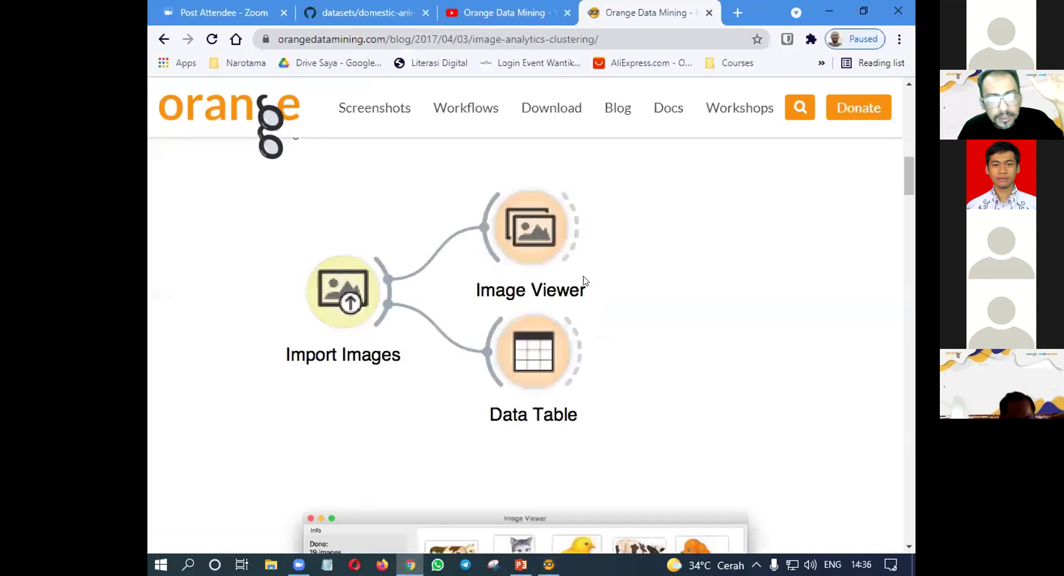
scroll(585, 361, "down", 4)
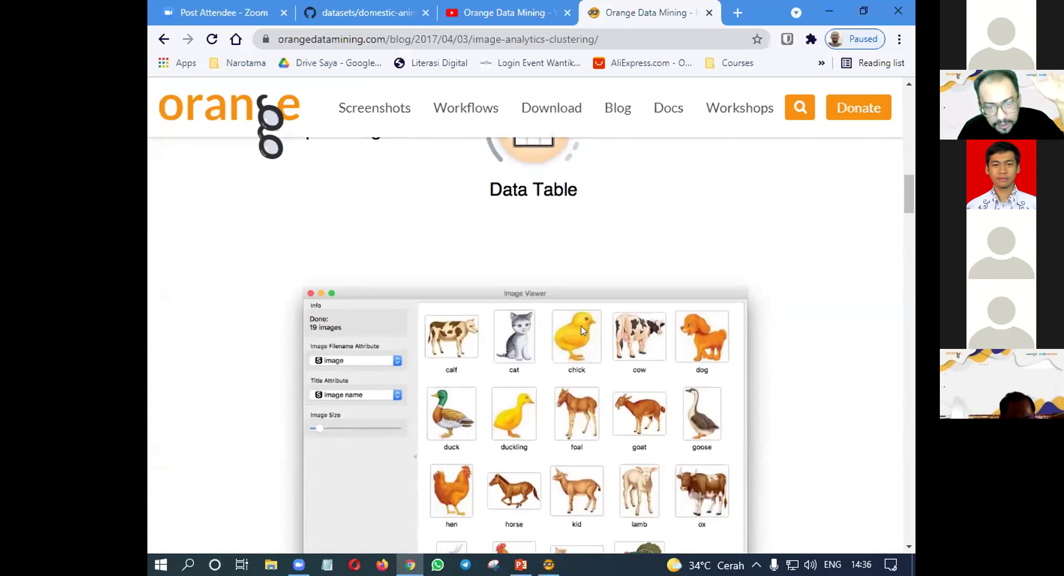
scroll(582, 322, "down", 3)
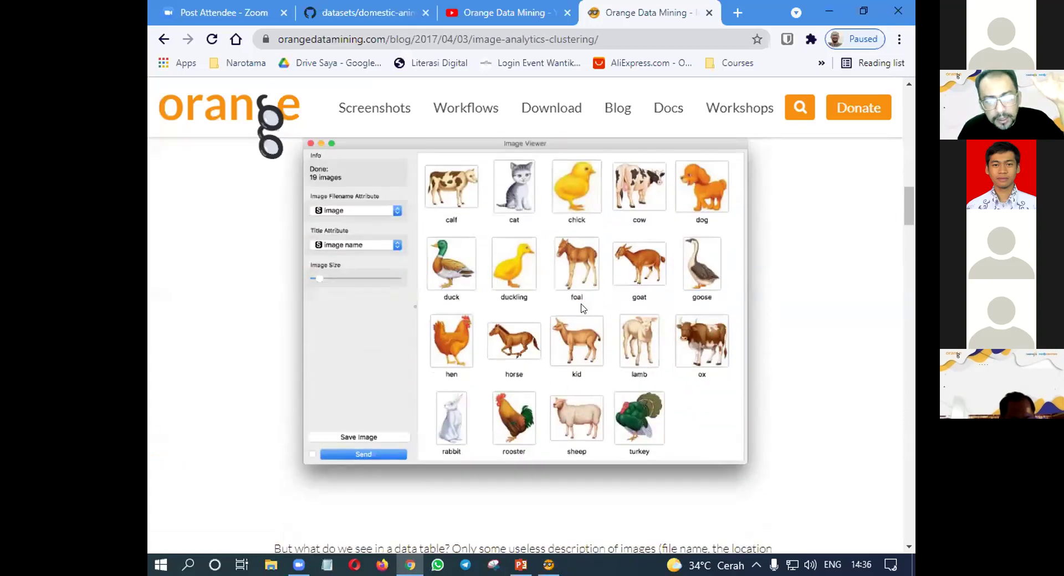
scroll(584, 308, "up", 7)
scroll(583, 309, "down", 12)
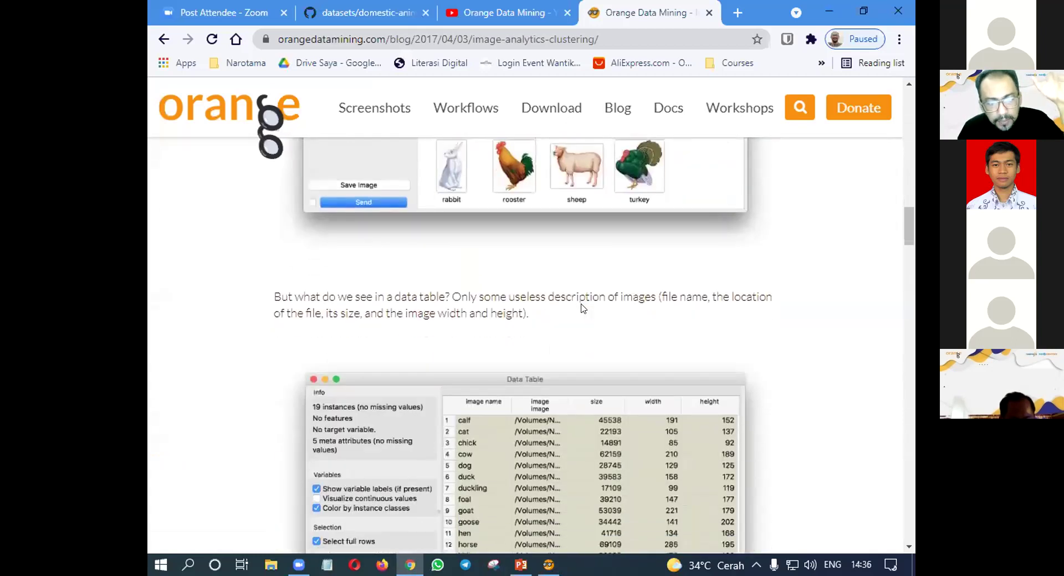
scroll(583, 309, "down", 10)
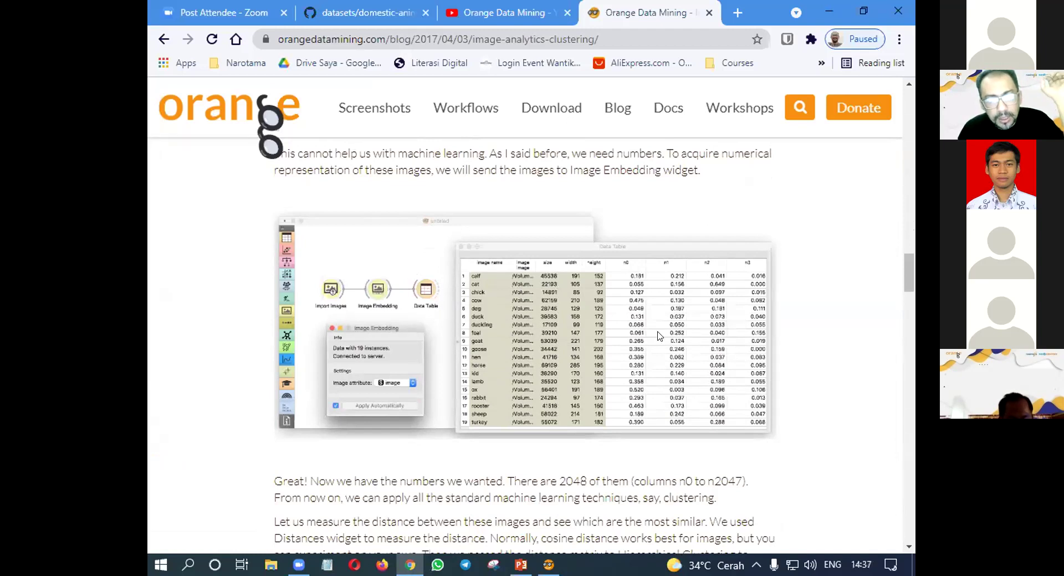
scroll(659, 337, "down", 6)
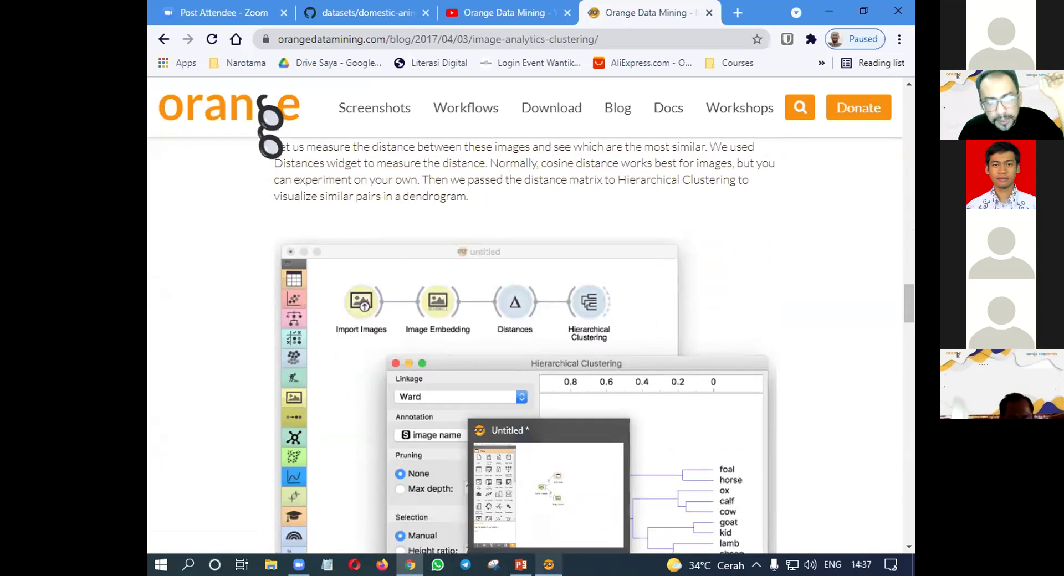
- Return to Orange and move the Image Viewer widget above Import Images on the canvas
left_click(549, 565)
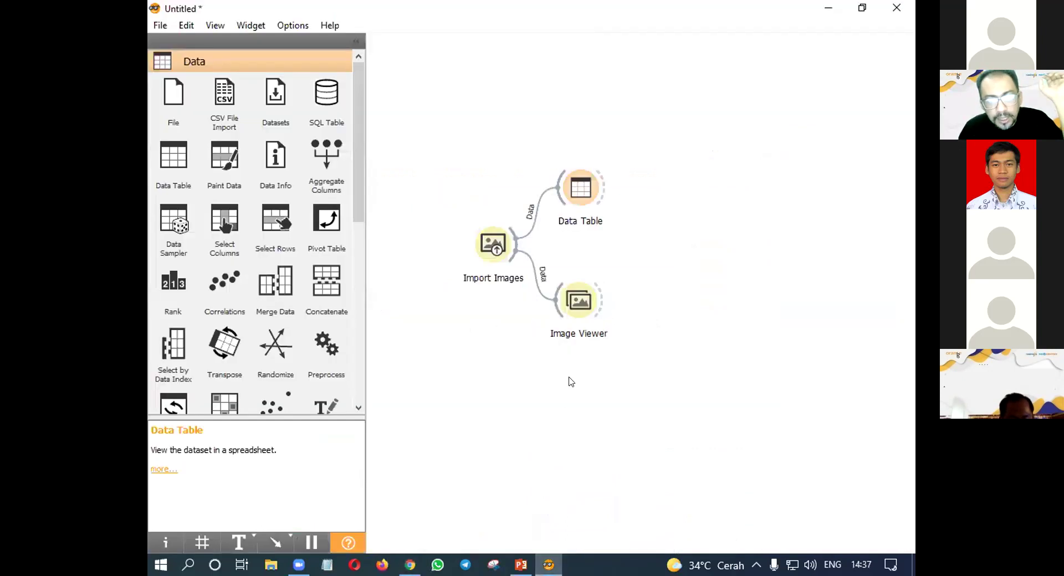
left_click_drag(580, 302, 532, 158)
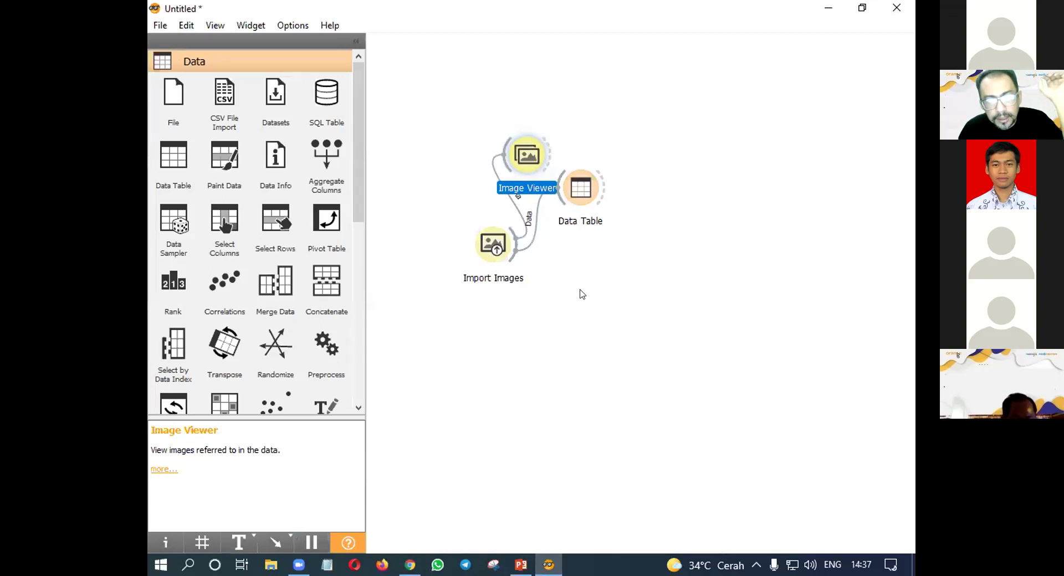
- Add an Image Embedding widget below the Data Table by searching for "emb", and connect the Import Images output to it
left_click(515, 259)
left_click_drag(515, 260, 581, 287)
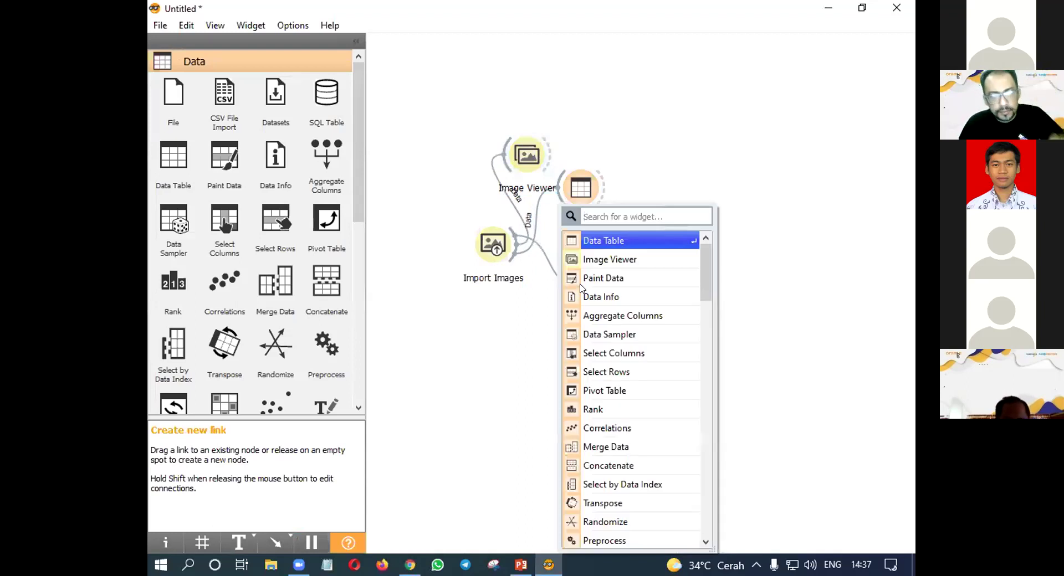
type("emb")
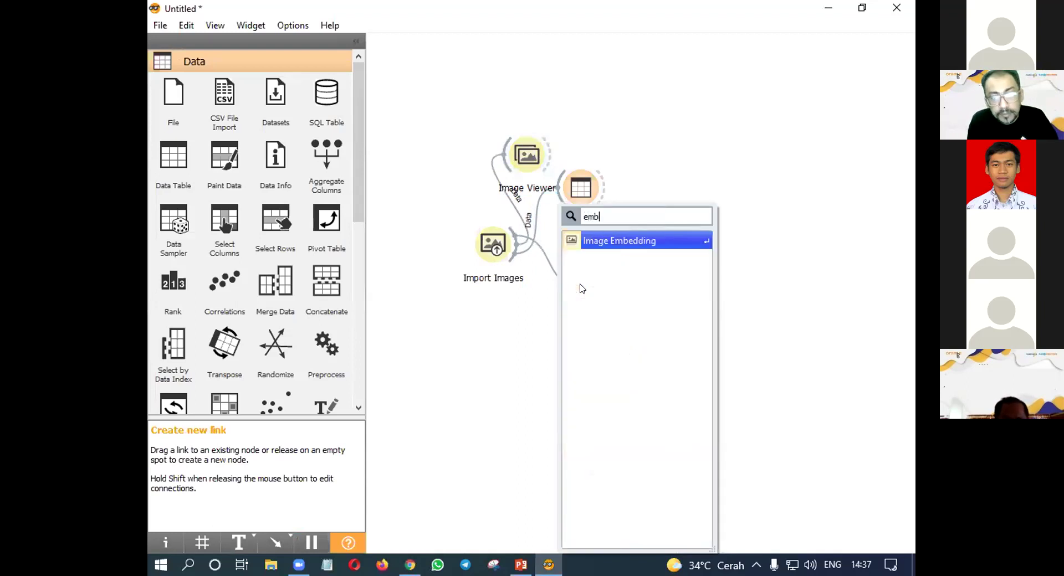
left_click(652, 243)
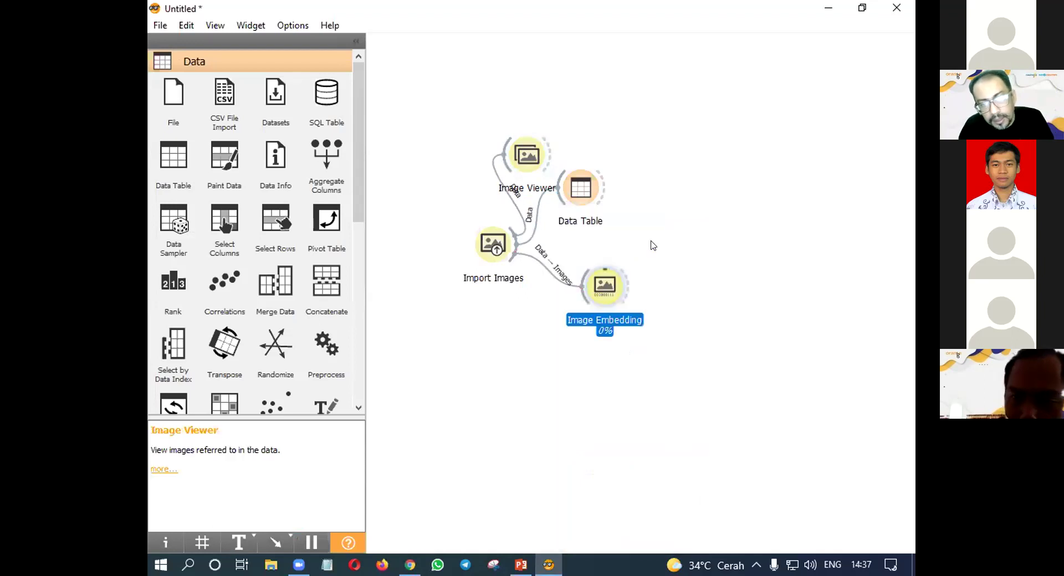
- Open the Image Embedding settings, review the available embedders, choose Inception v3 and close the settings
double_click(600, 288)
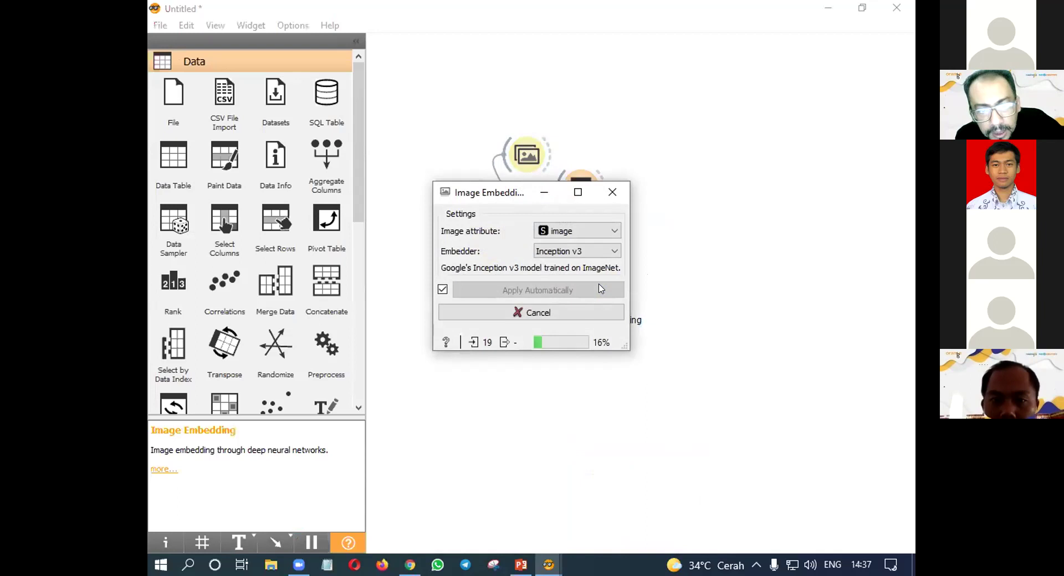
left_click(611, 254)
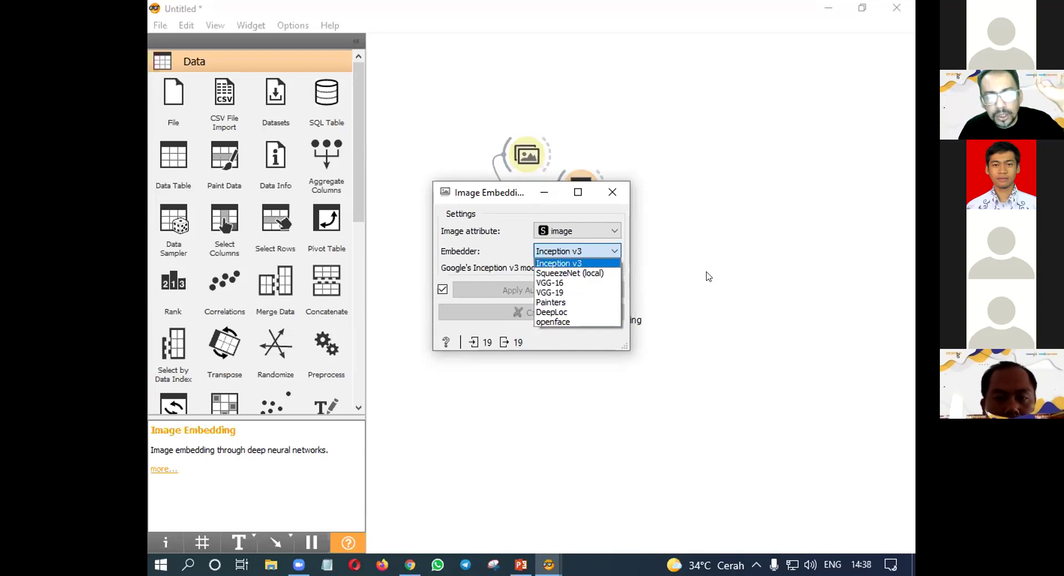
left_click(550, 263)
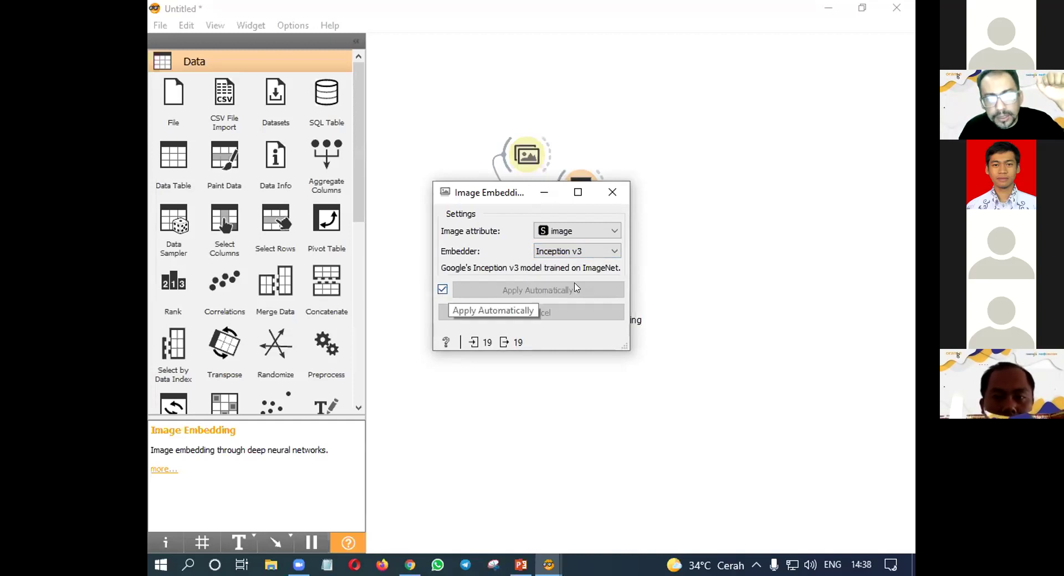
left_click(613, 192)
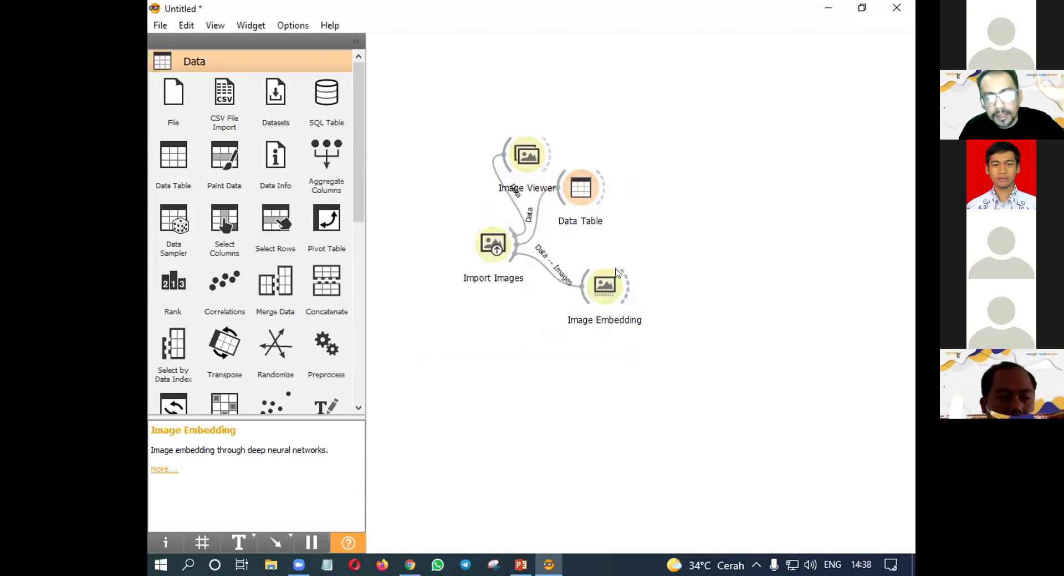
- Move Image Embedding slightly down the canvas and connect its output to a new Data Table widget below it
left_click_drag(601, 286, 580, 311)
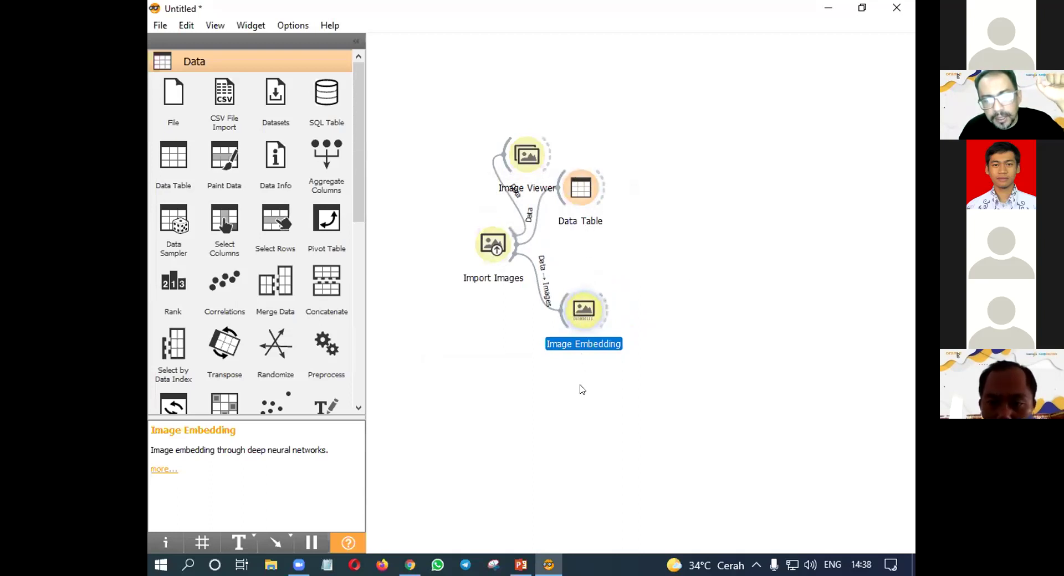
mouse_move(606, 321)
left_mouse_down()
mouse_move(608, 368)
mouse_move(592, 399)
left_mouse_up()
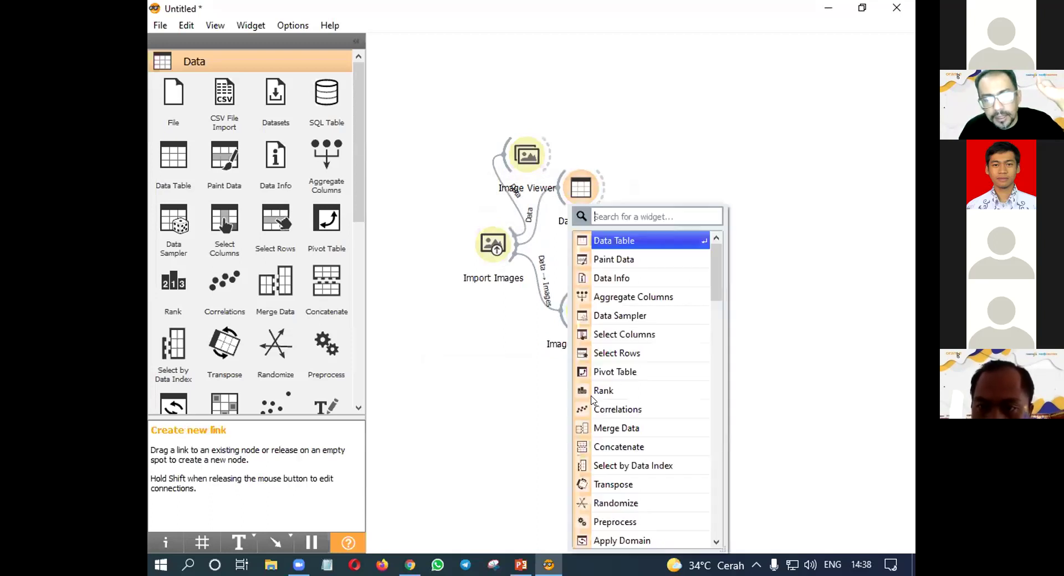
left_click(633, 243)
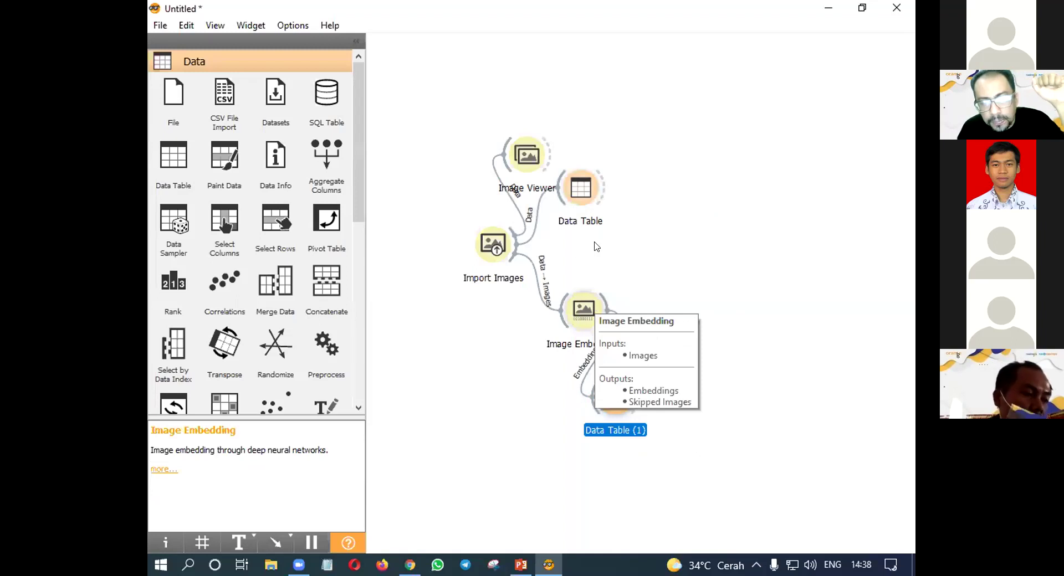
- Open the embeddings Data Table and examine its columns from the image attributes through the first to the last embedding feature
mouse_move(575, 316)
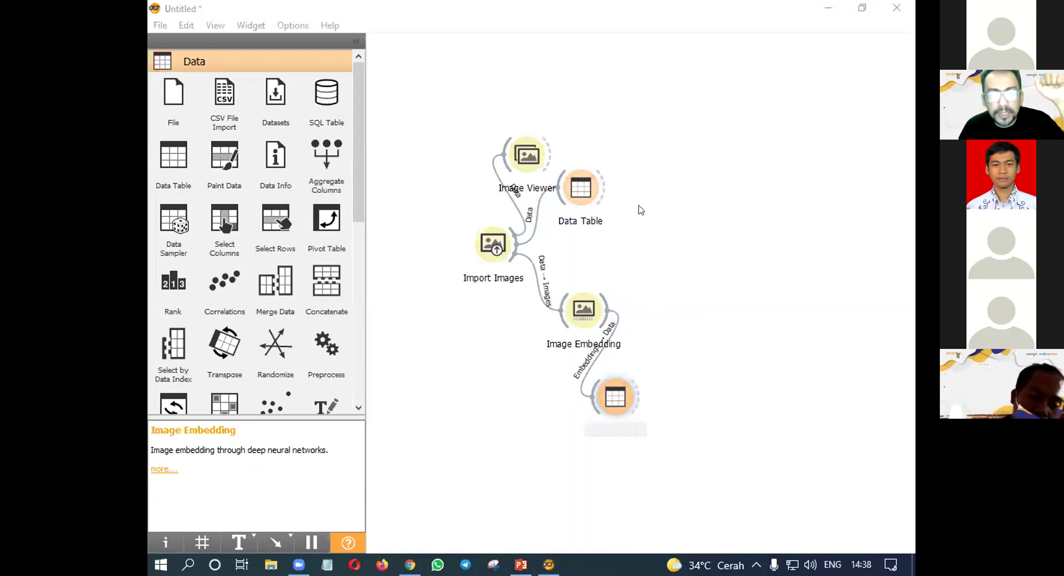
double_click(616, 397)
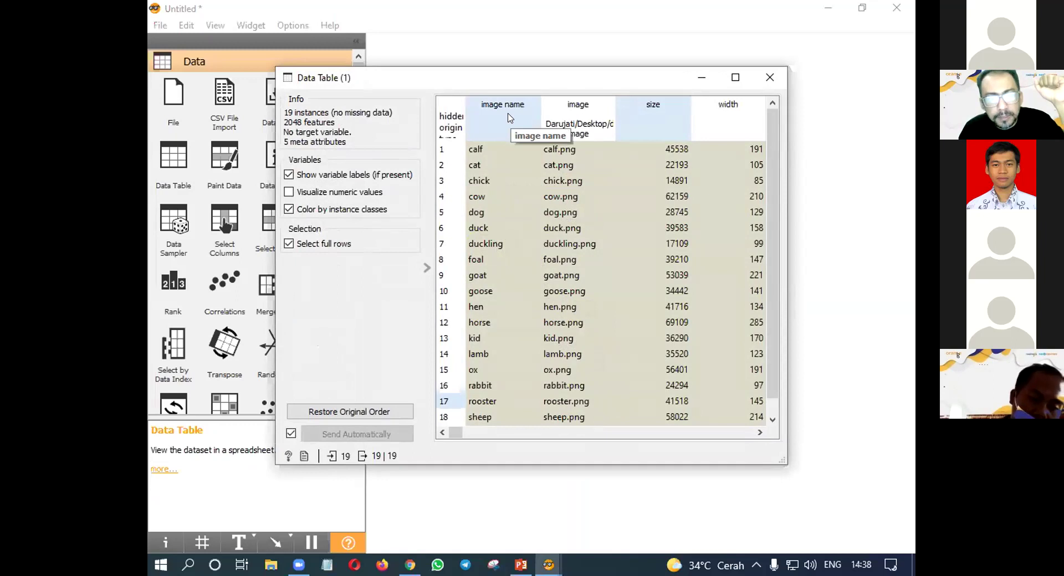
left_click(761, 433)
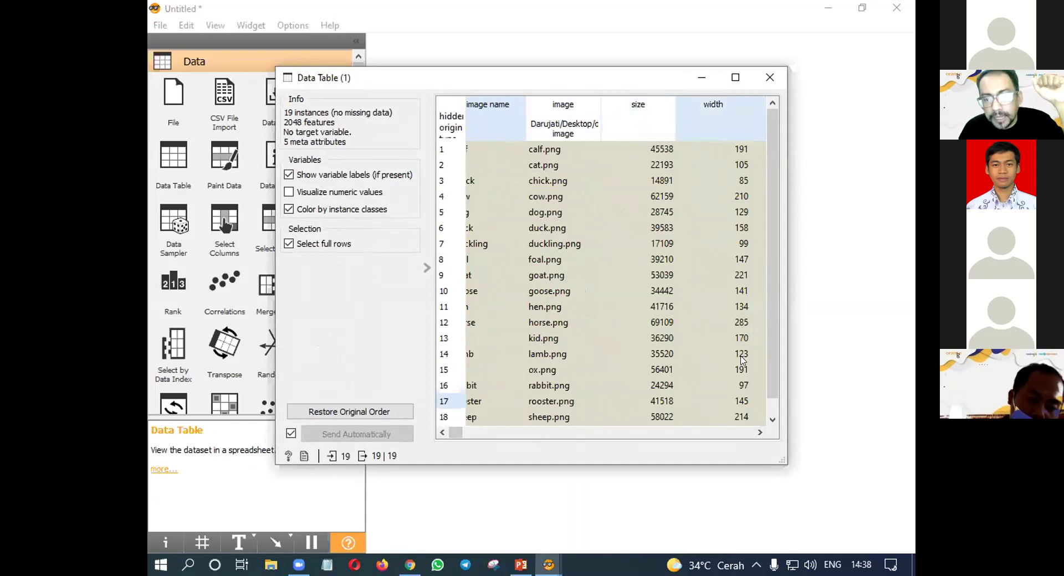
left_click(757, 431)
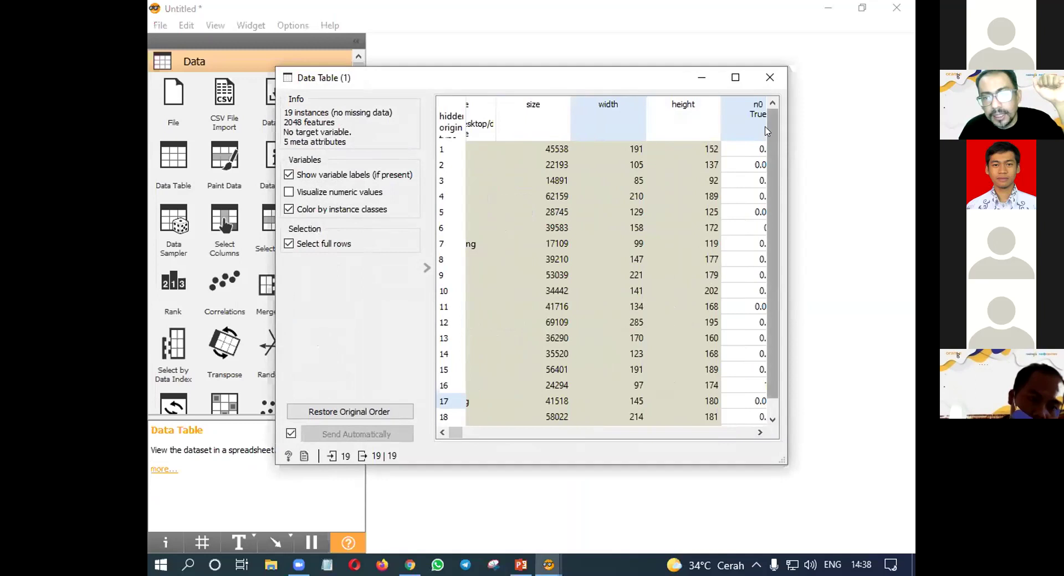
left_click(758, 433)
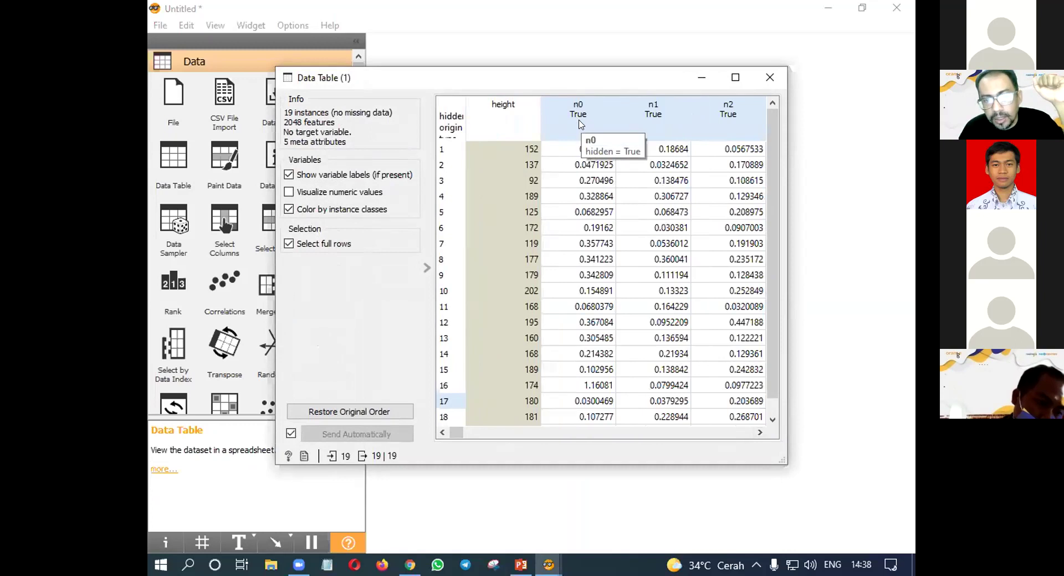
left_click_drag(458, 433, 767, 435)
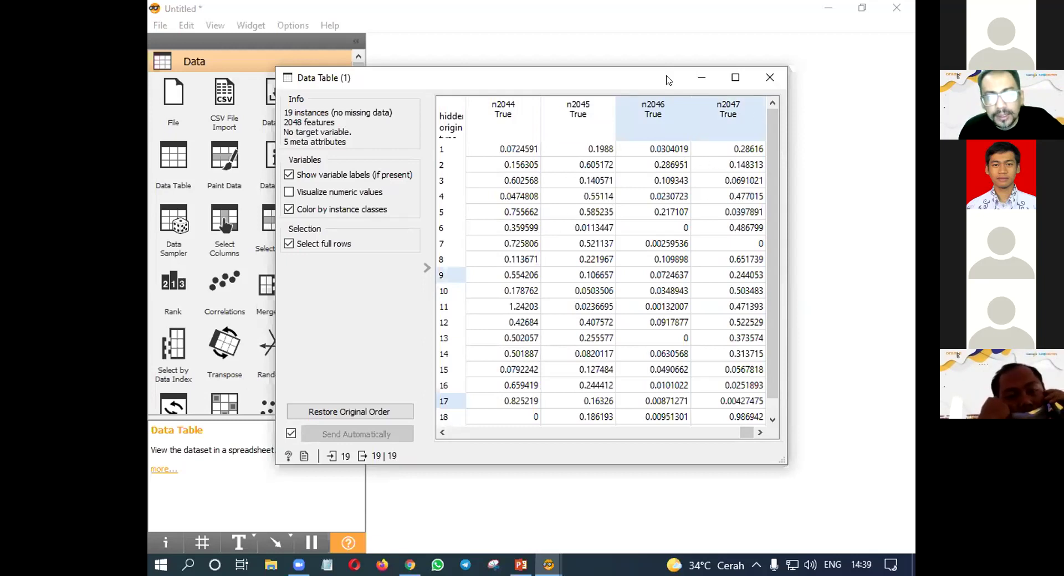
key("ctrl+w")
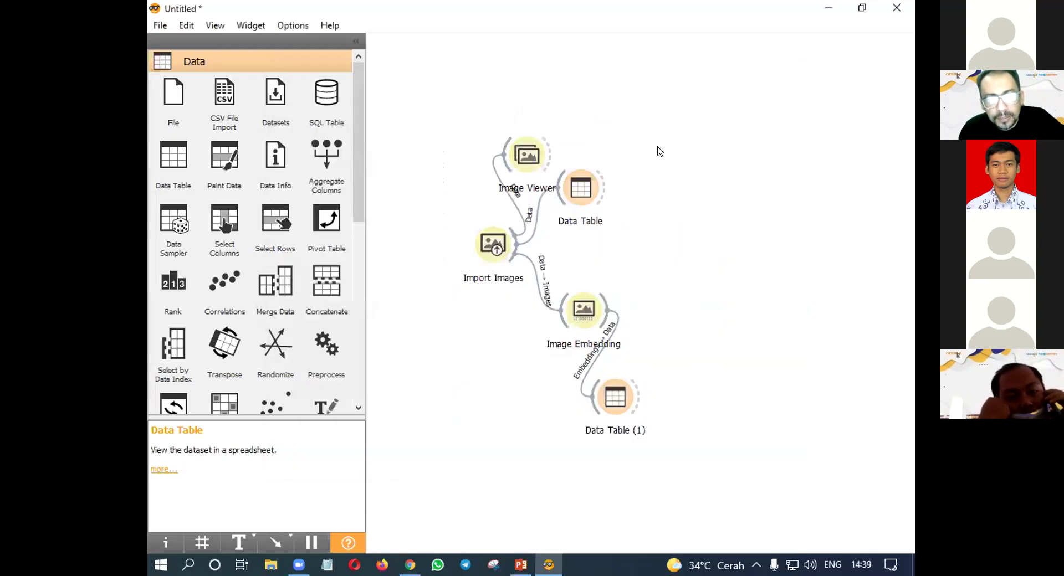
- Compare the columns of the original images' Data Table with those of the embeddings Data Table, closing both tables
right_click(594, 195)
left_click(632, 206)
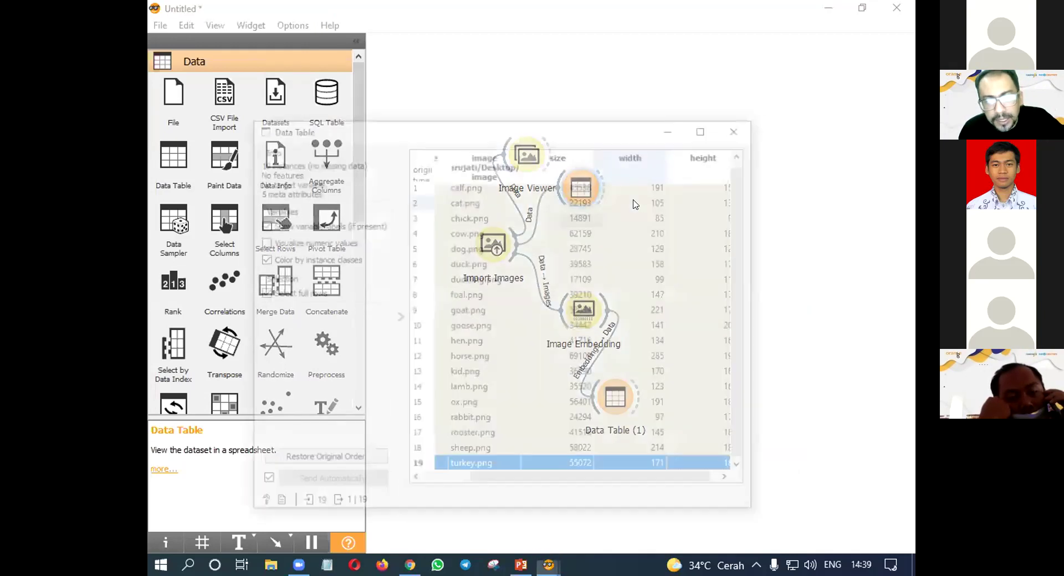
left_click(732, 482)
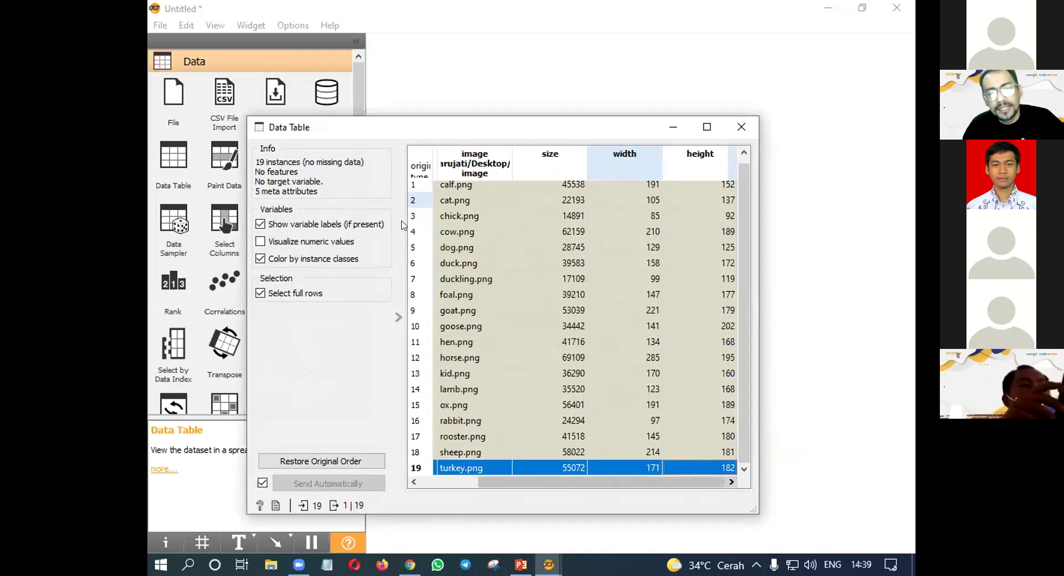
left_click(749, 137)
double_click(616, 397)
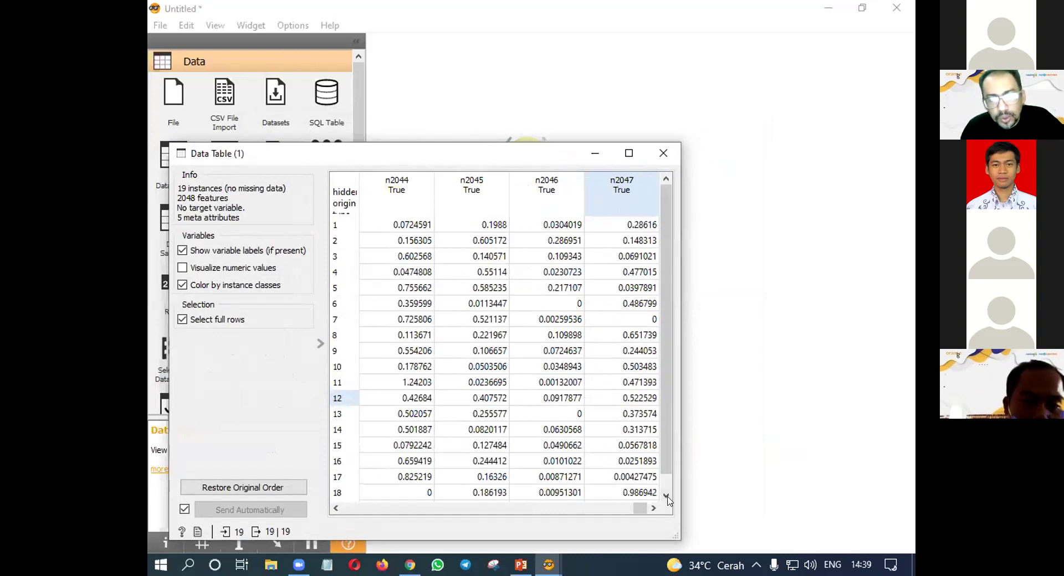
left_click_drag(643, 509, 340, 509)
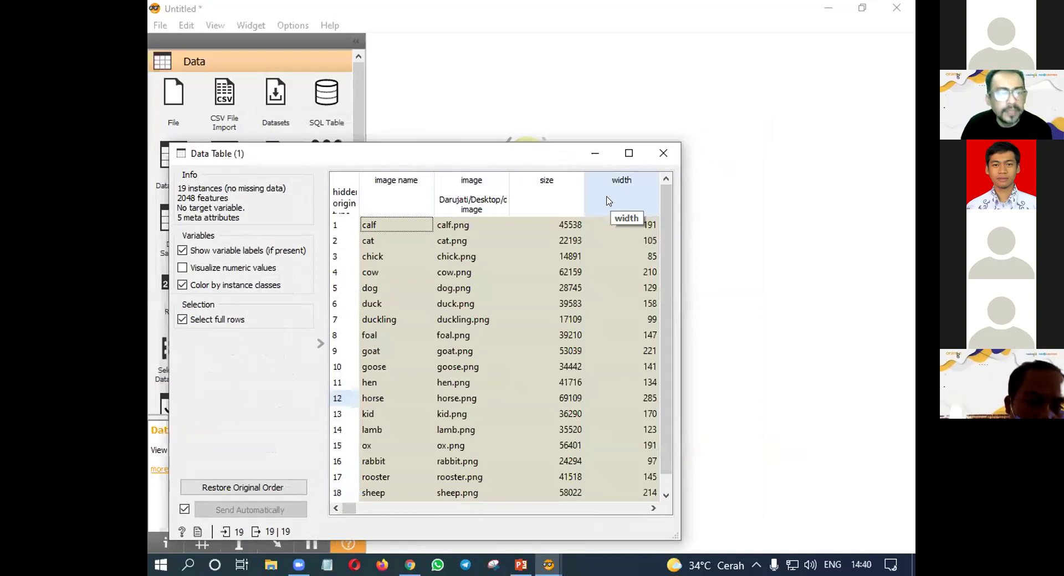
left_click(669, 152)
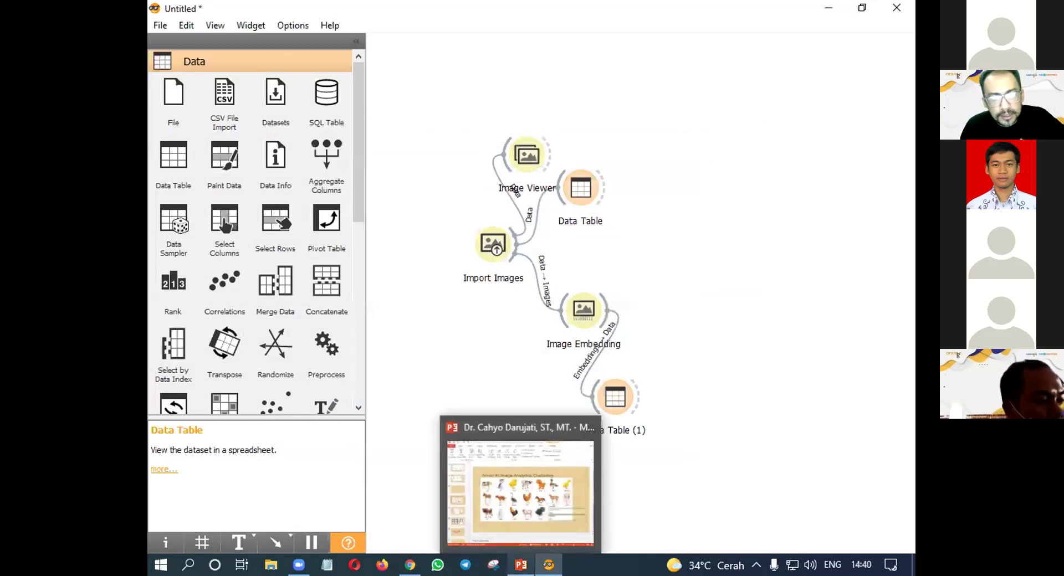
- Switch to the clustering article in Chrome and read from the Distances workflow through the dendrogram to the Image Viewer example
left_click(410, 565)
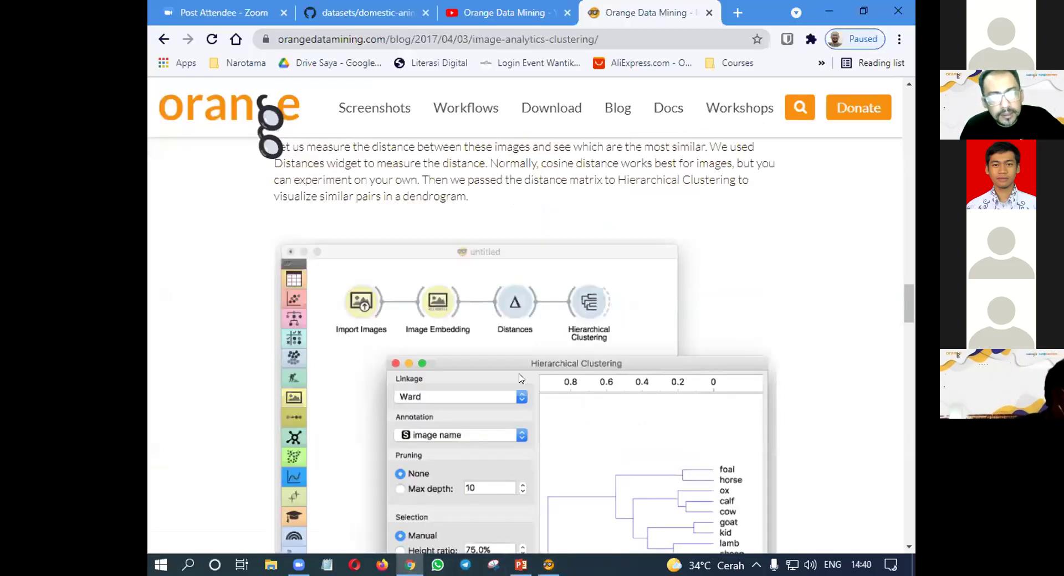
scroll(459, 343, "down", 3)
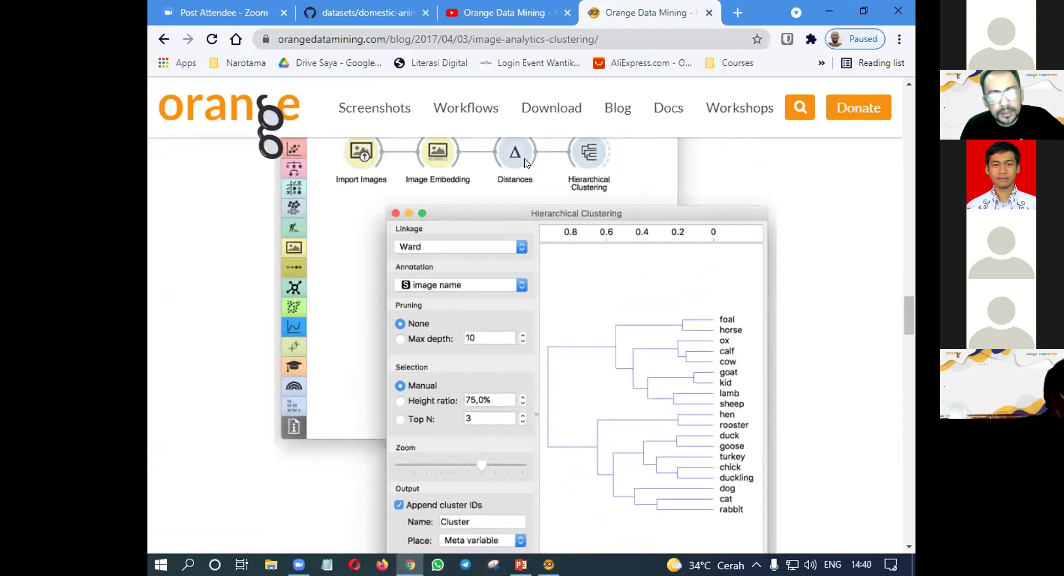
scroll(527, 163, "down", 4)
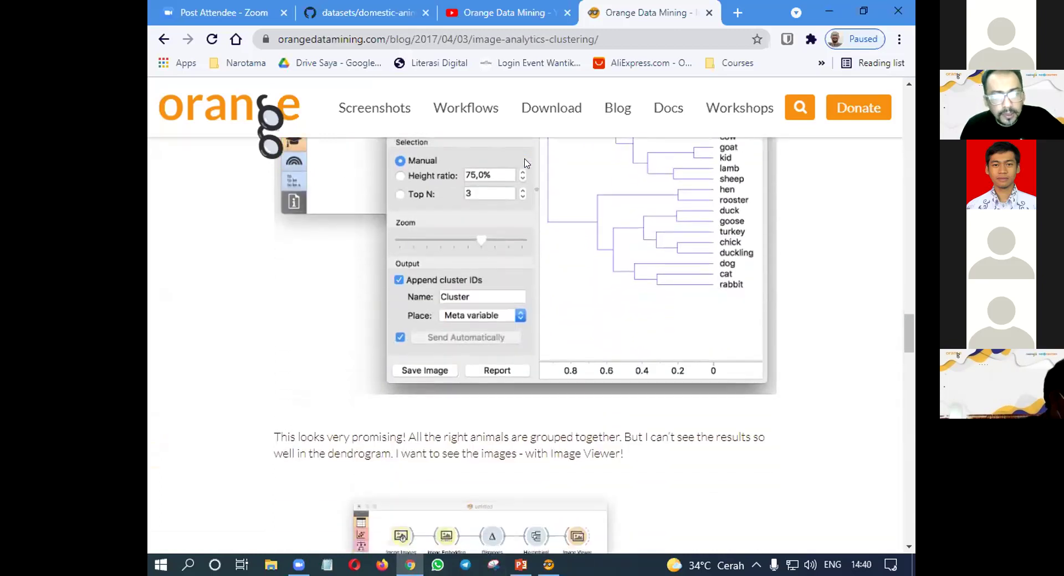
scroll(526, 162, "down", 4)
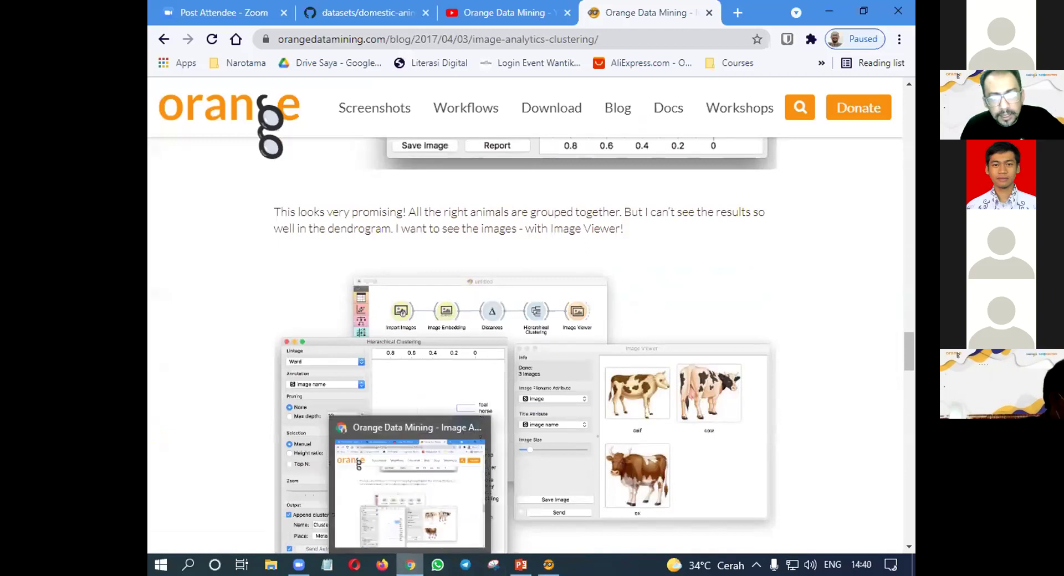
- Return to Orange and add a Distances widget beside Image Embedding by searching for "dista", connected to the embeddings output
left_click(549, 565)
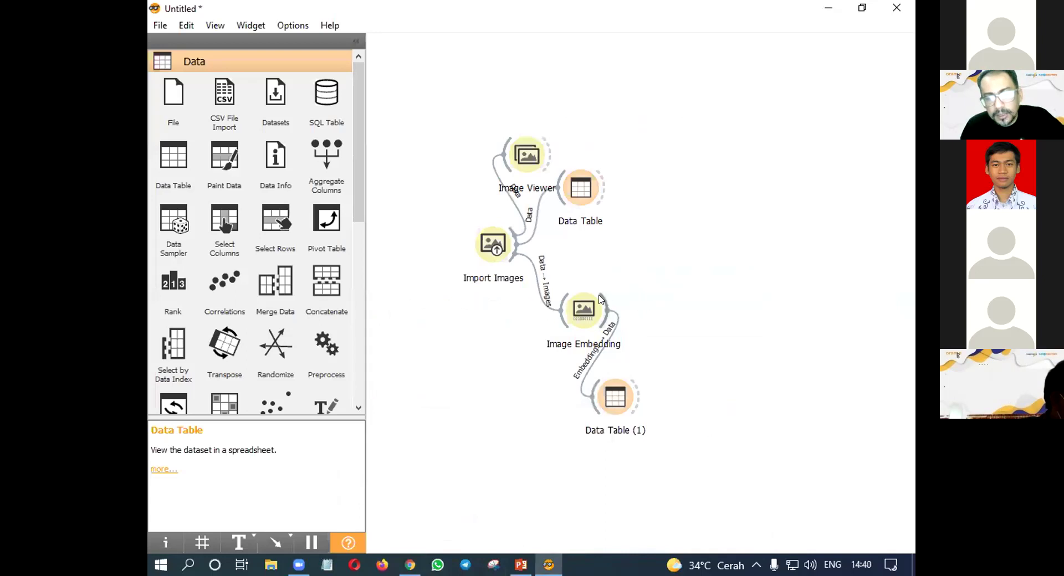
left_click_drag(600, 298, 681, 296)
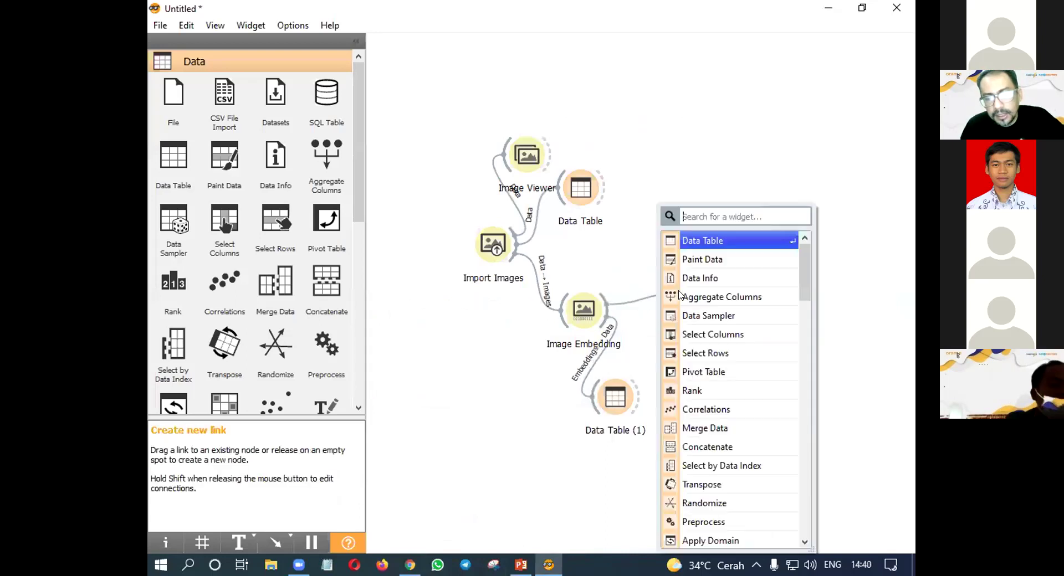
type("dista")
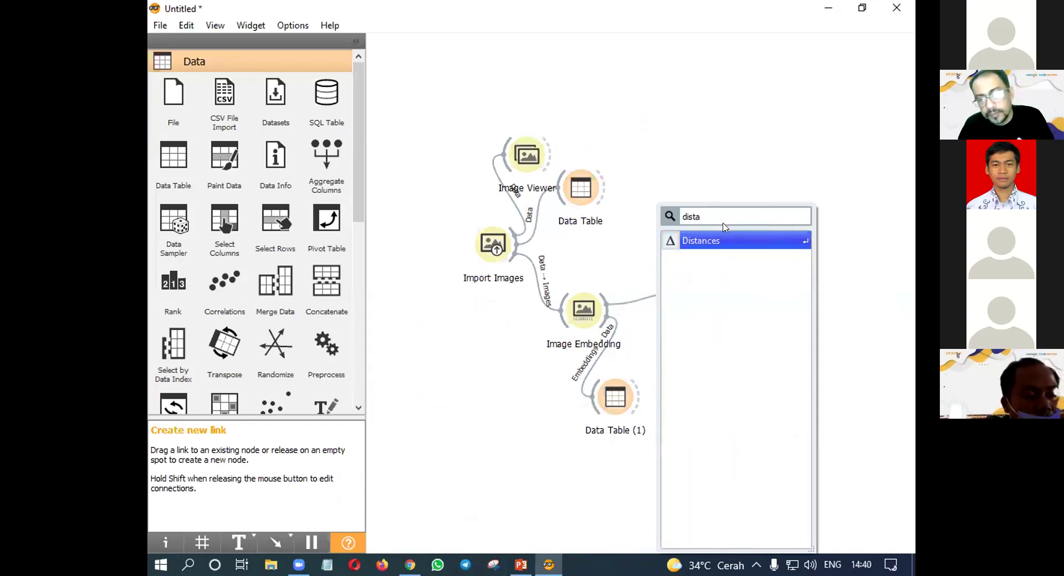
left_click(717, 240)
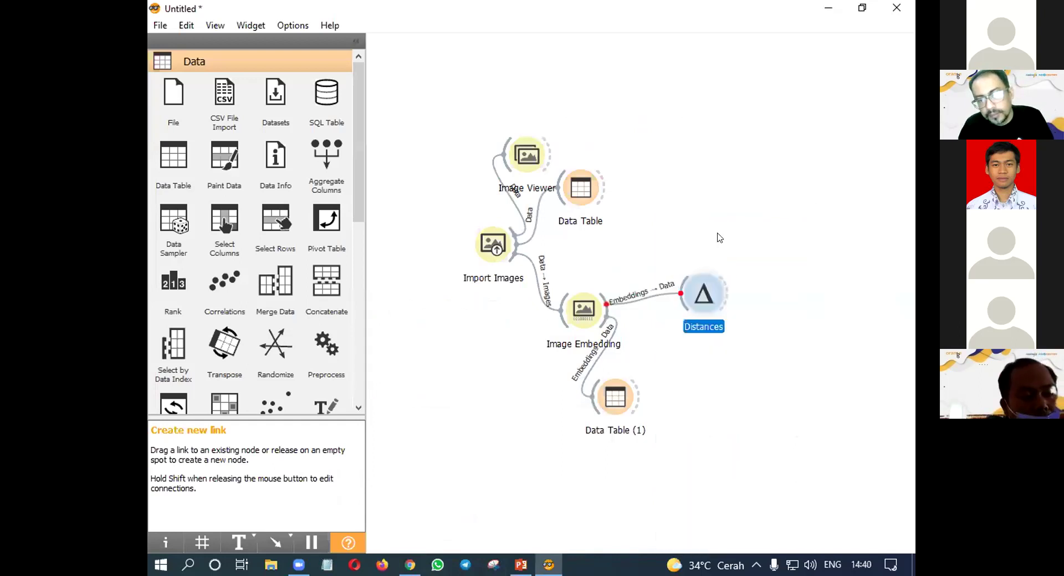
- Open the Distances settings and review the available distance metrics, keeping Euclidean, then close the settings
double_click(706, 294)
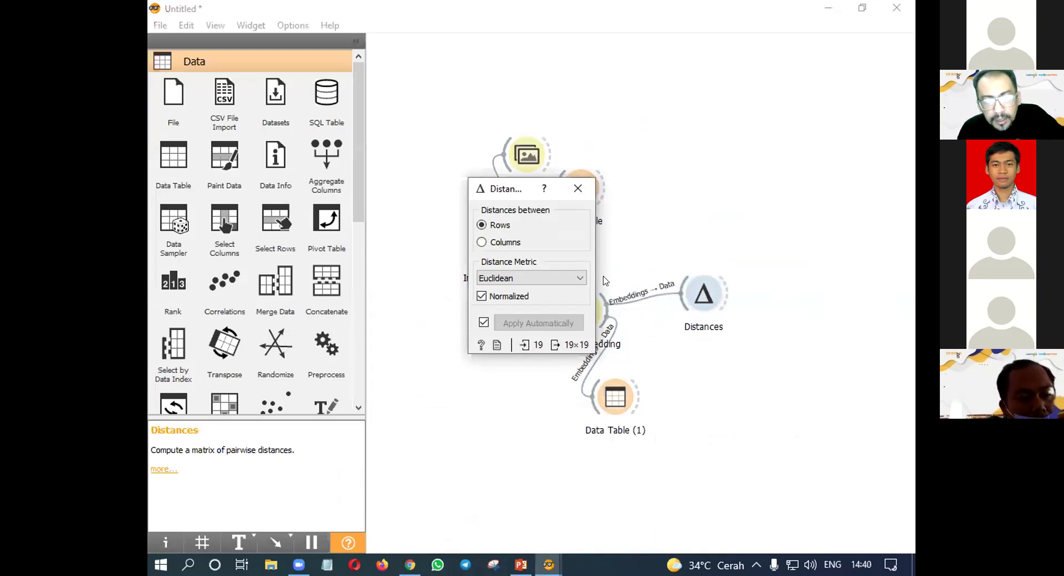
left_click(580, 278)
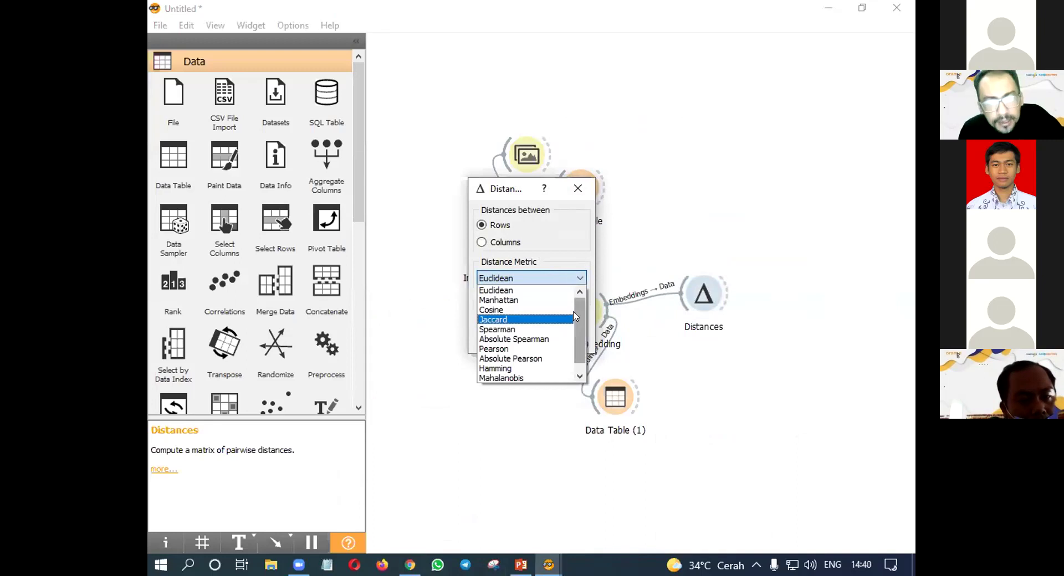
scroll(579, 319, "down", 1)
scroll(581, 310, "up", 1)
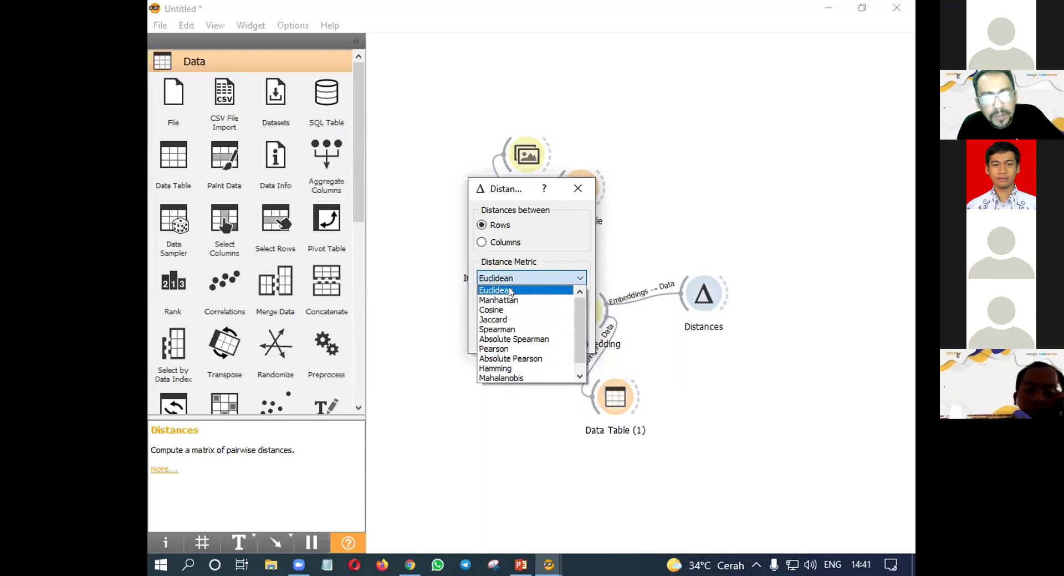
left_click(665, 256)
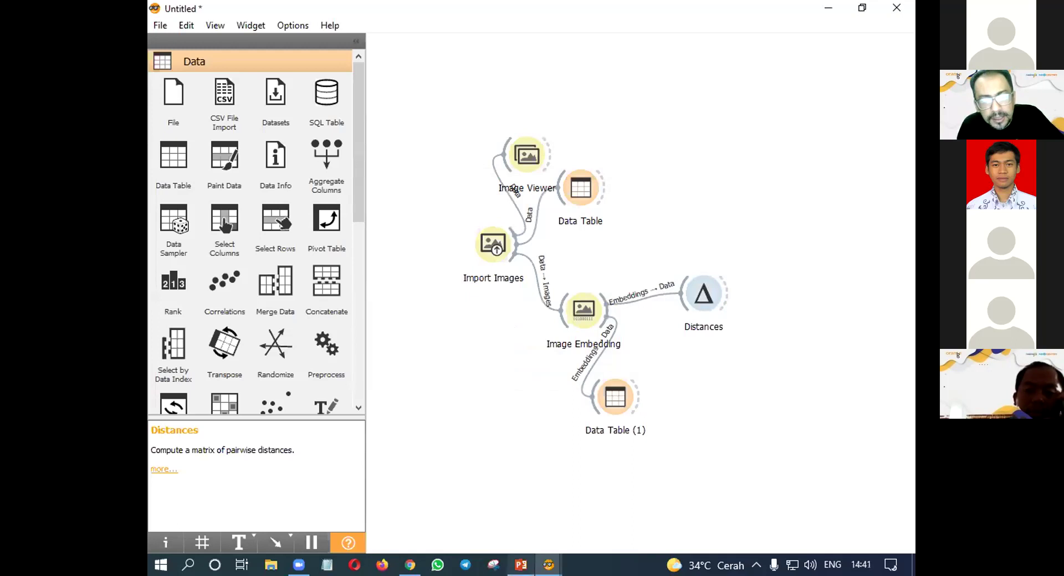
mouse_move(521, 565)
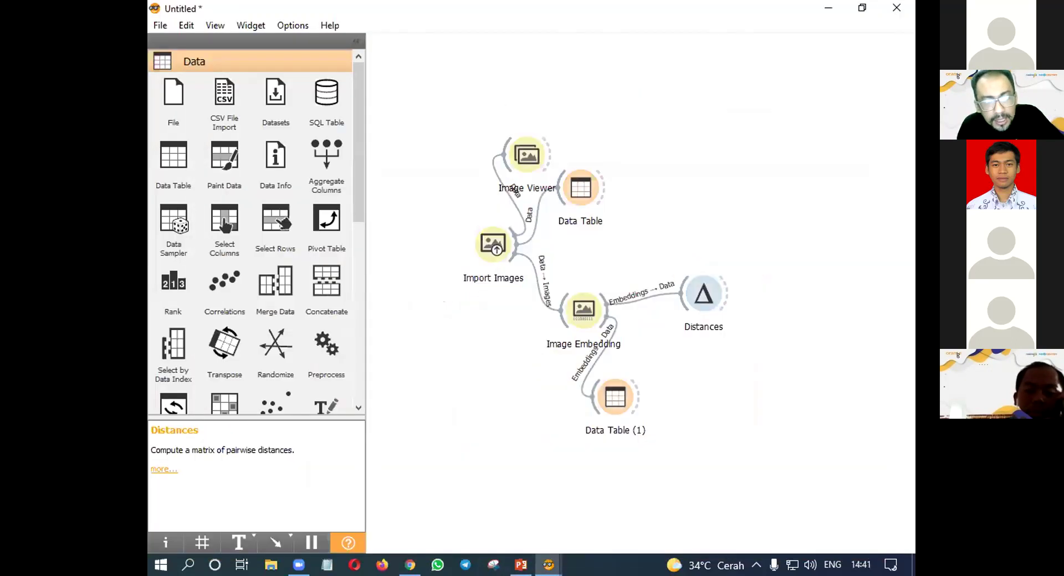
- Switch to the clustering article in Chrome and review the Distances paragraph, the Hierarchical Clustering dendrogram and the Image Viewer cow example
left_click(410, 565)
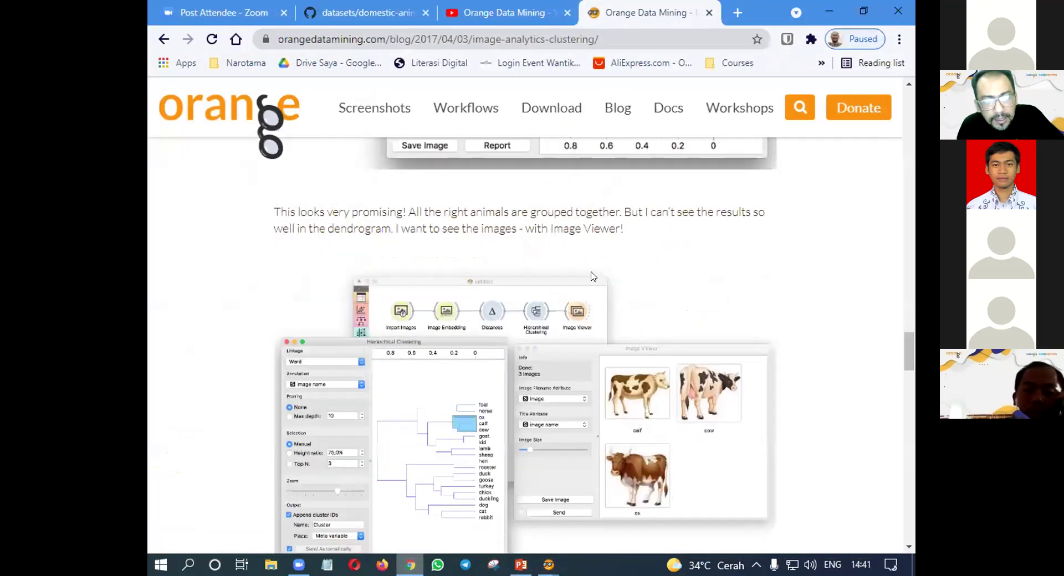
scroll(593, 276, "up", 2)
scroll(593, 276, "up", 12)
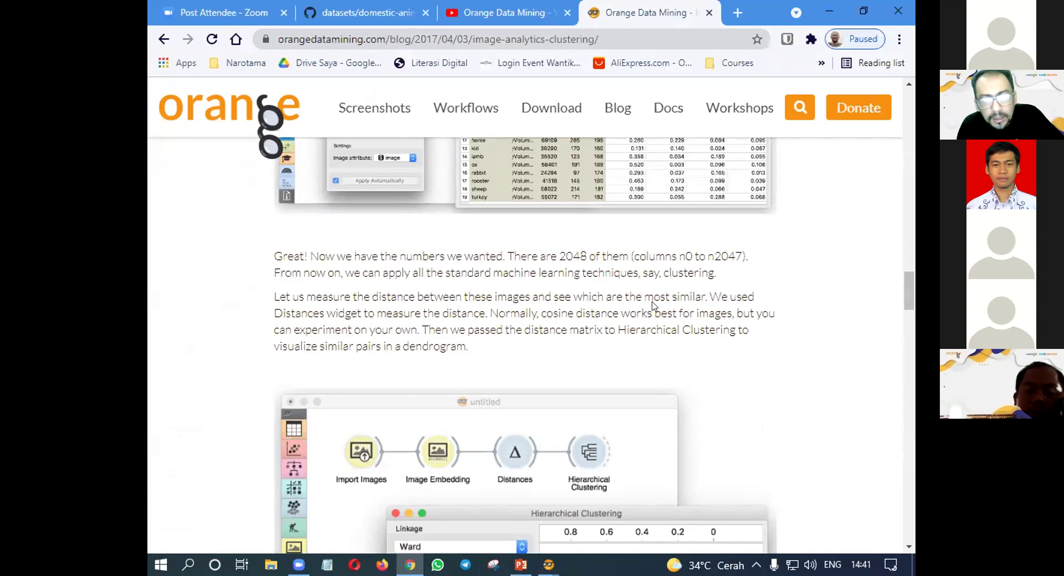
scroll(653, 304, "down", 1)
scroll(531, 266, "down", 3)
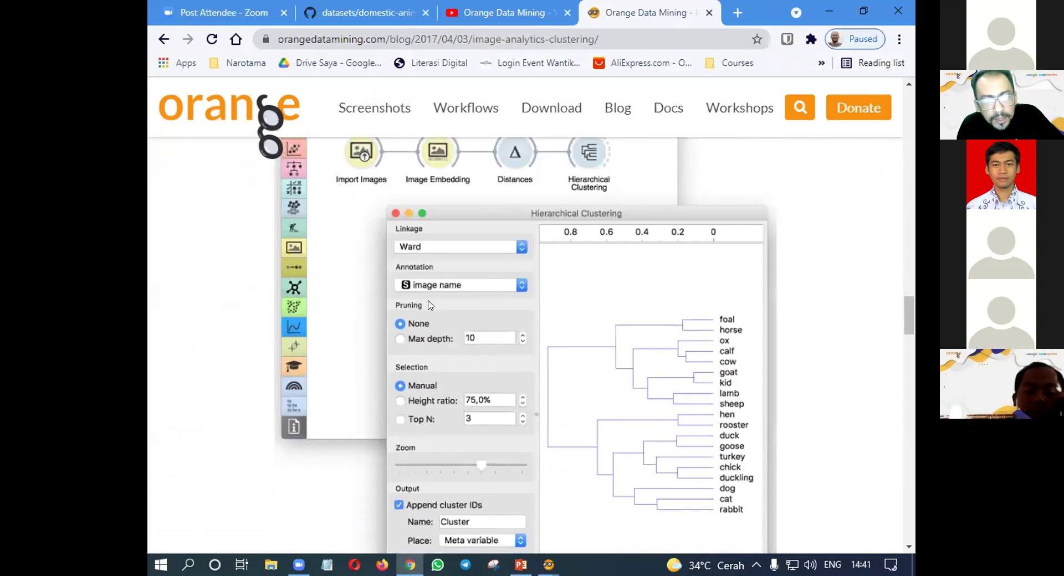
scroll(430, 304, "down", 3)
scroll(430, 304, "down", 3)
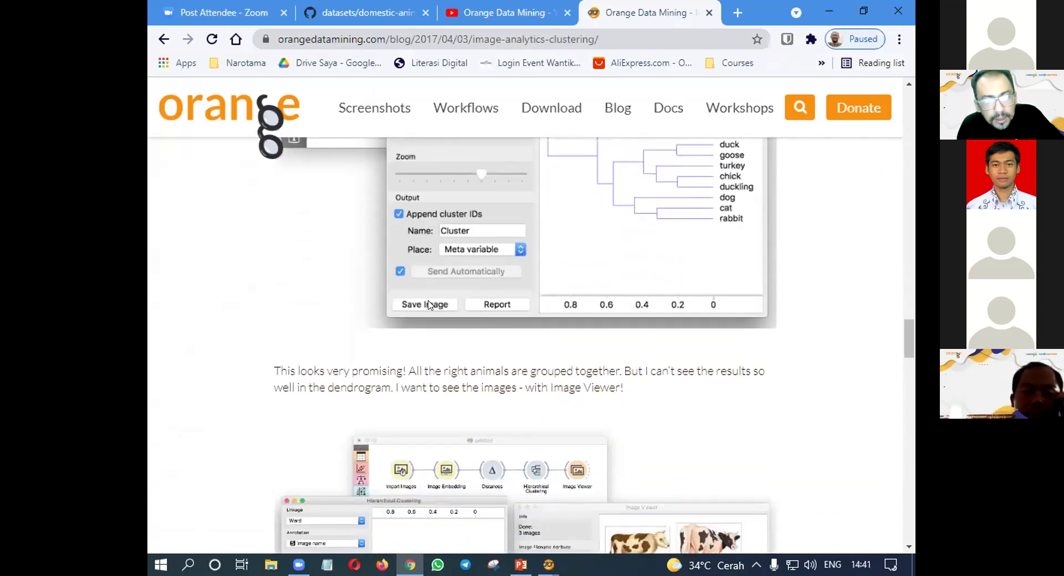
scroll(428, 296, "up", 2)
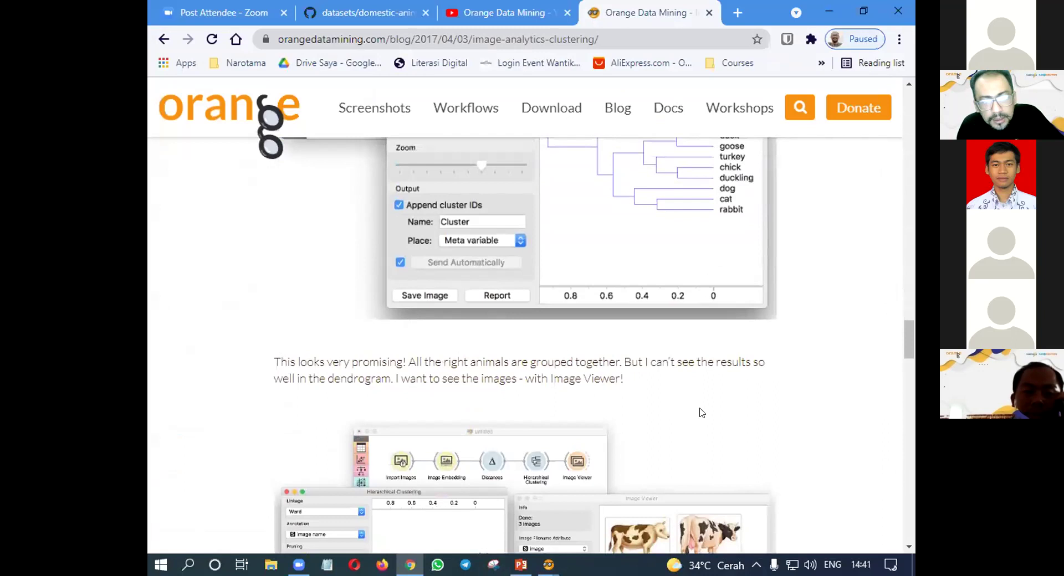
scroll(703, 415, "down", 4)
scroll(708, 414, "down", 10)
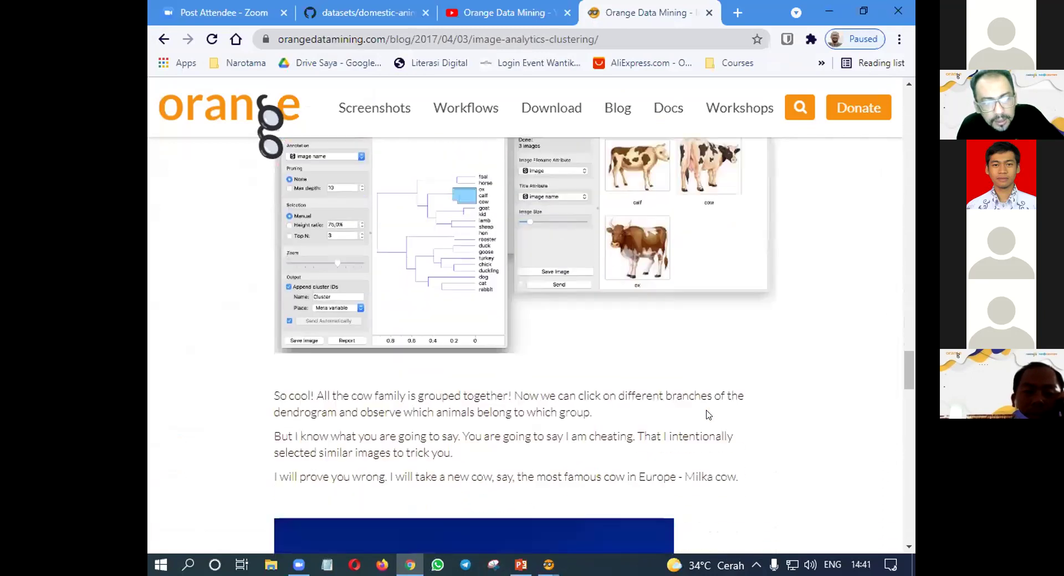
scroll(708, 415, "up", 10)
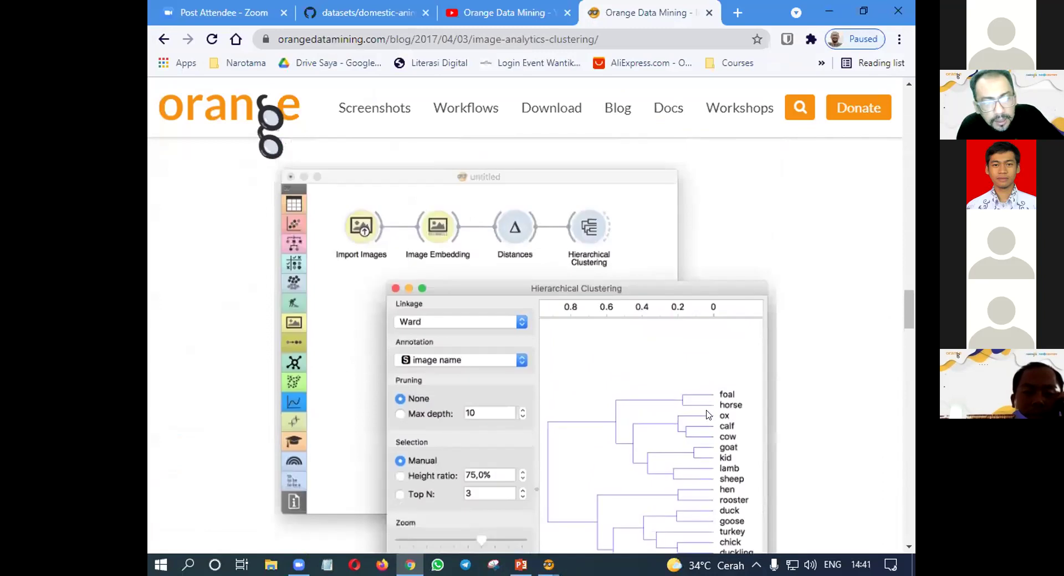
scroll(708, 415, "down", 1)
scroll(708, 415, "up", 5)
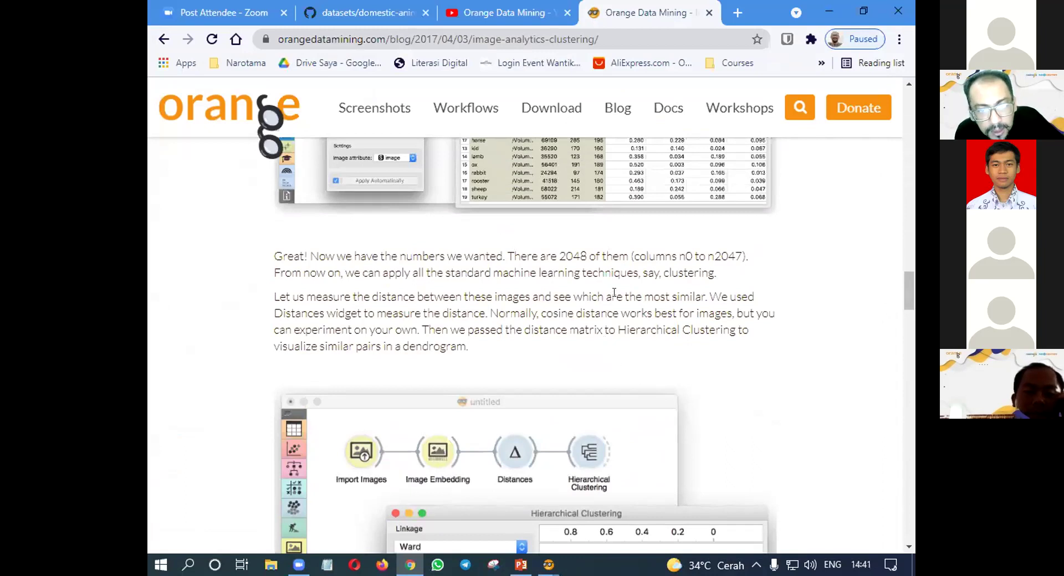
- Read back through the article's Image Embedding, Data Table and animal picture sections, returning to the embedding example
scroll(563, 289, "up", 1)
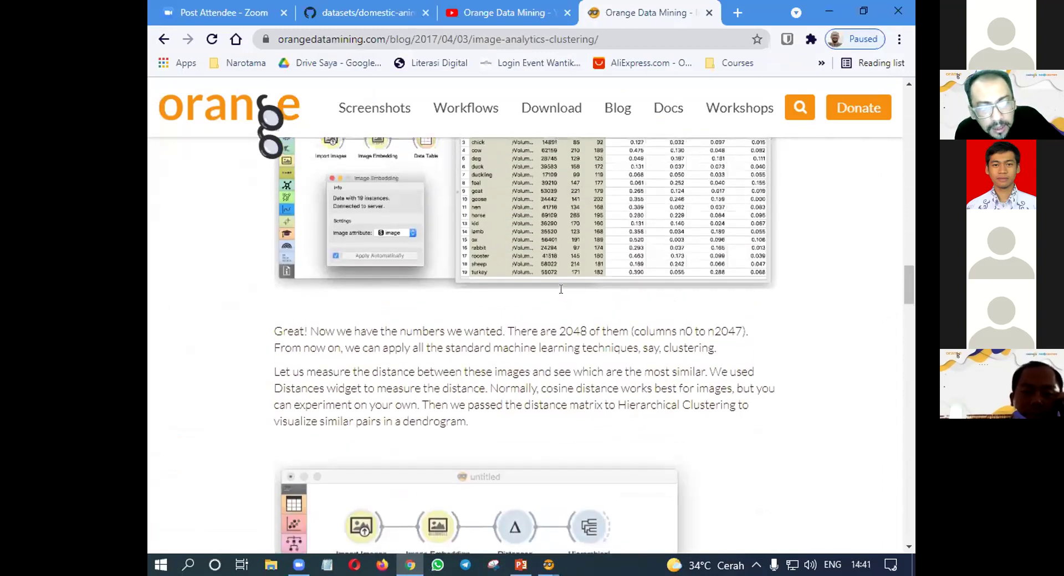
scroll(563, 295, "up", 1)
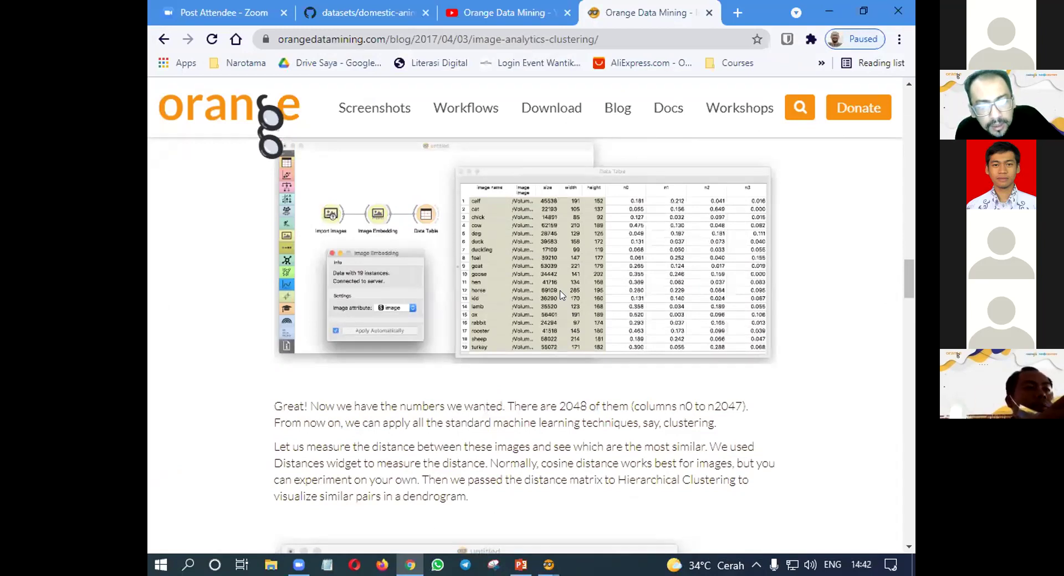
scroll(560, 294, "up", 3)
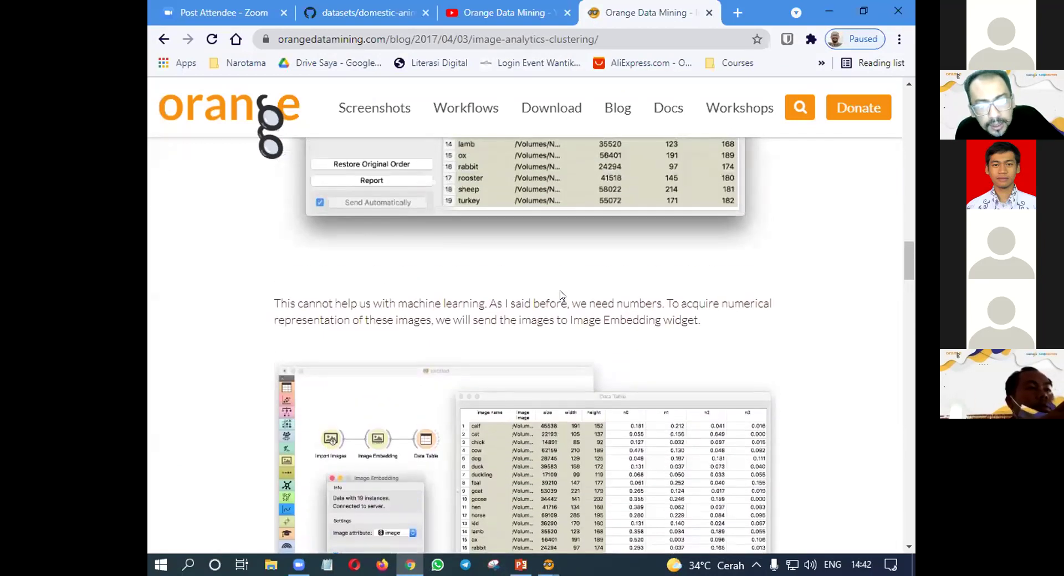
scroll(562, 294, "up", 4)
scroll(562, 294, "up", 1)
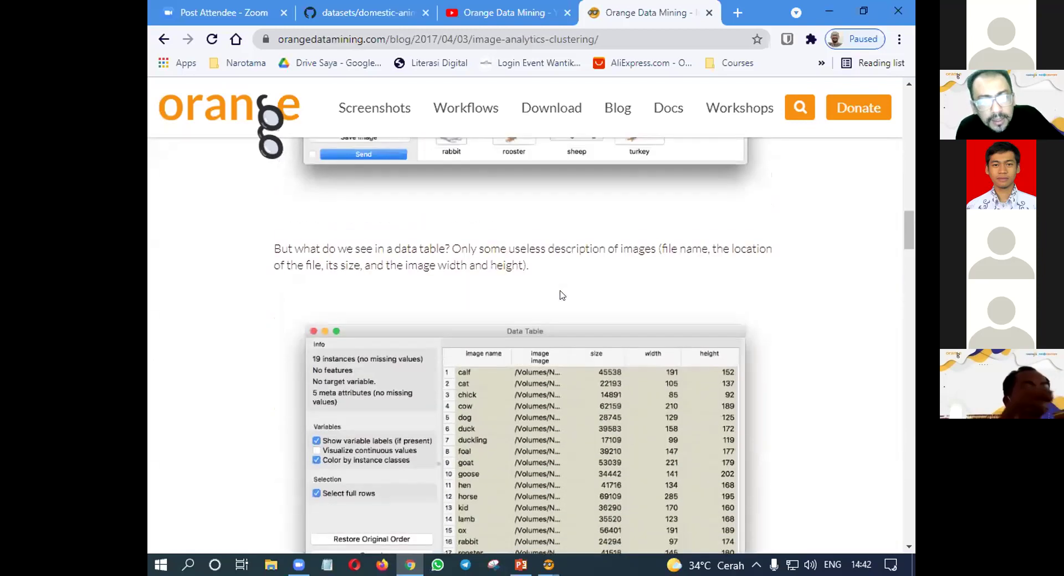
scroll(562, 295, "up", 4)
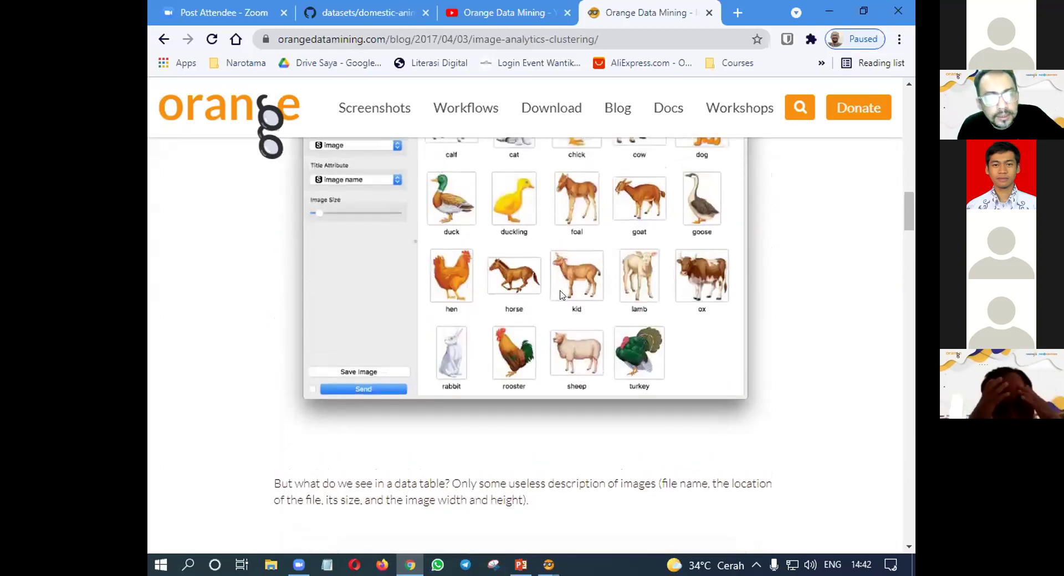
scroll(562, 294, "up", 2)
scroll(563, 294, "down", 10)
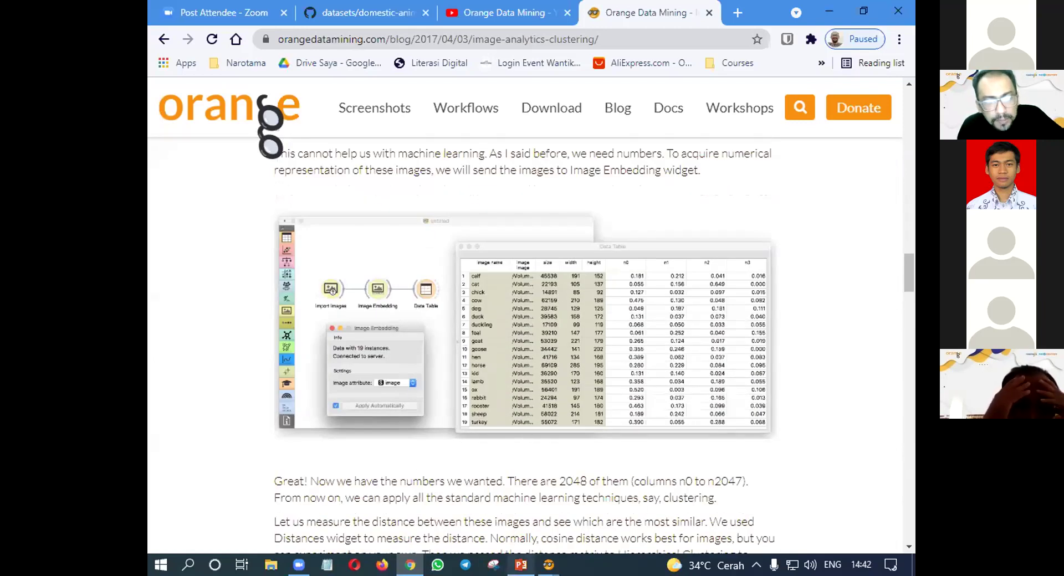
- Return to Orange and check the Distances widget's settings, then close them
mouse_move(410, 565)
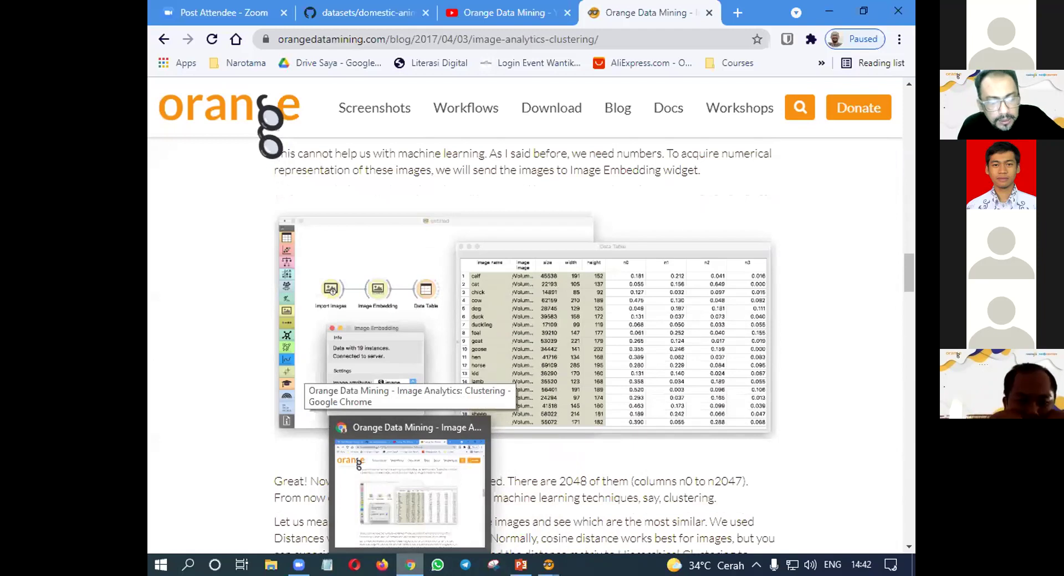
left_click(410, 565)
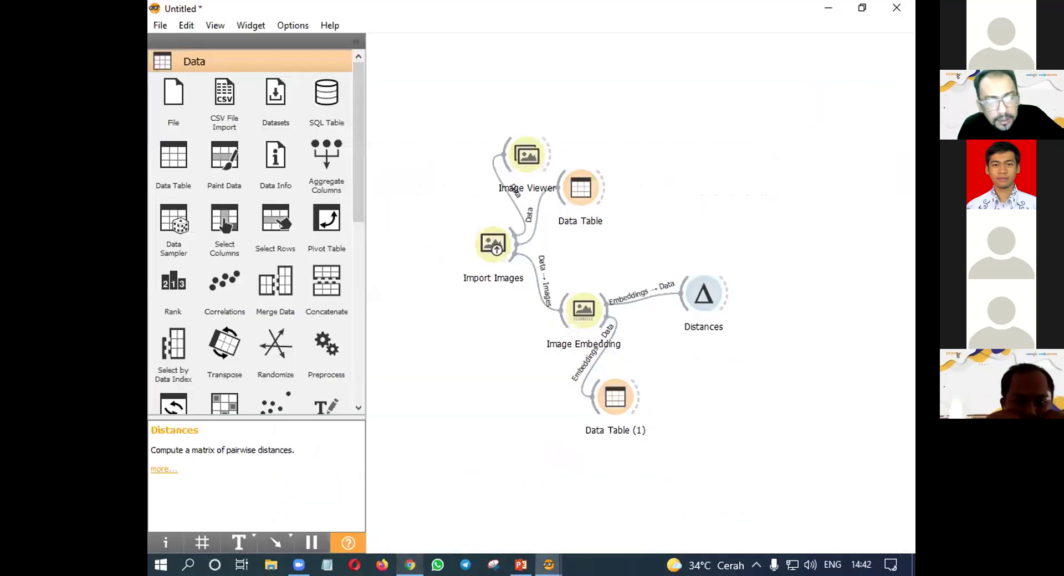
double_click(703, 294)
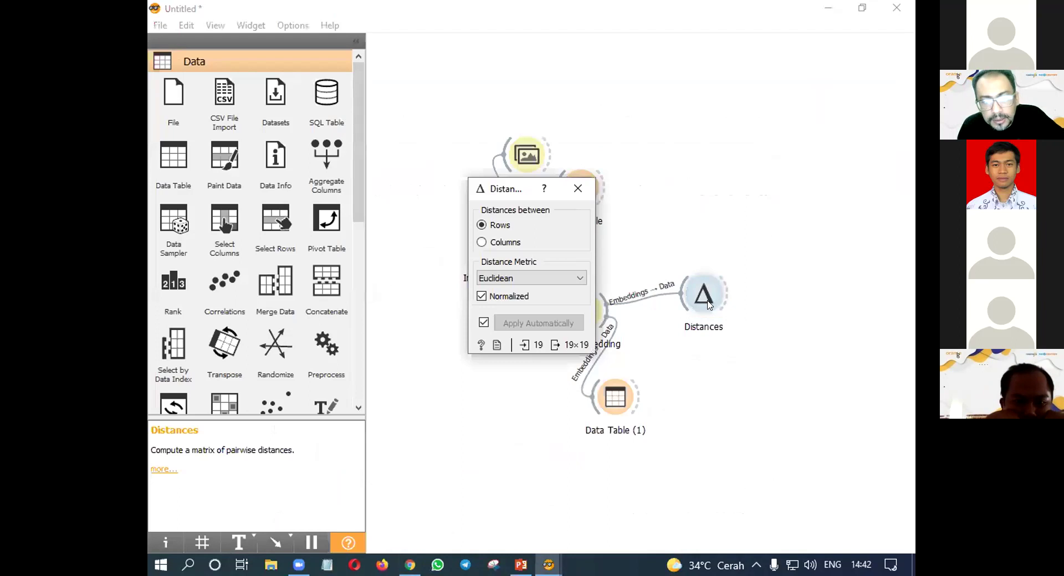
left_click(575, 189)
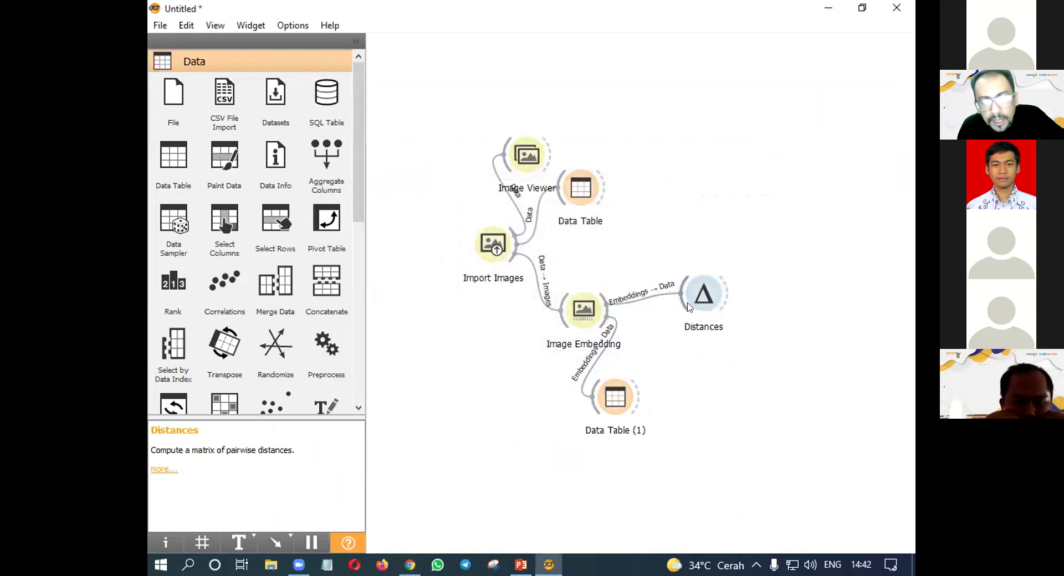
- Reposition the Distances widget closer to Image Embedding and connect a new Hierarchical Clustering widget to its output
left_click_drag(703, 300, 659, 275)
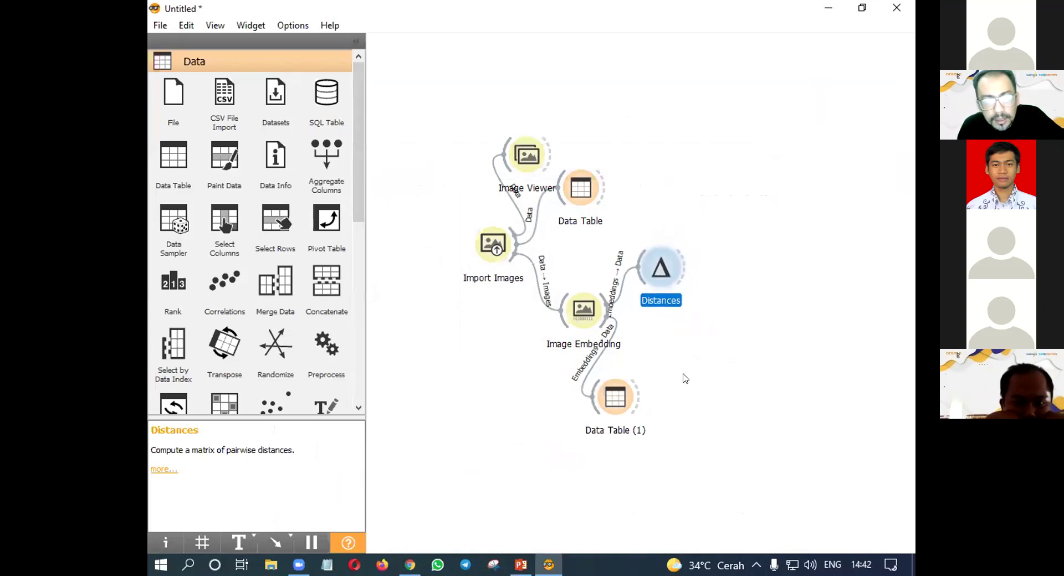
left_click_drag(686, 268, 727, 269)
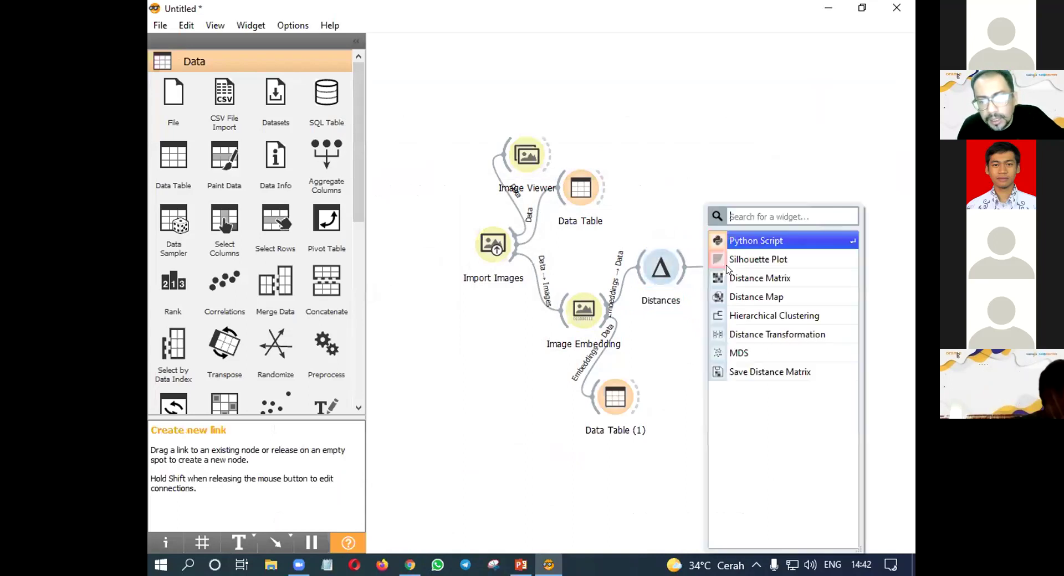
left_click(743, 316)
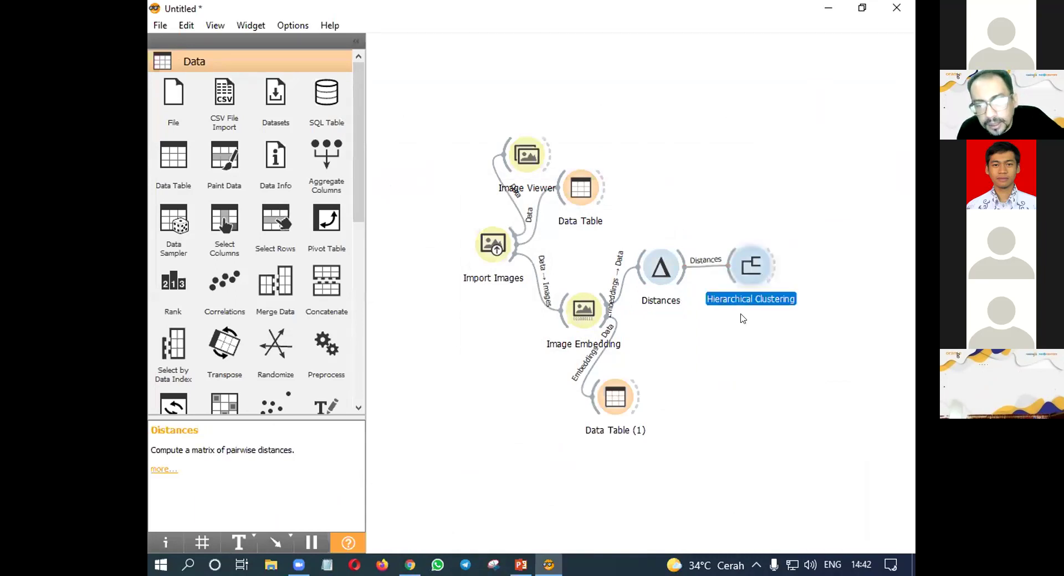
- Open the Hierarchical Clustering dendrogram and bring up its annotation options
double_click(753, 269)
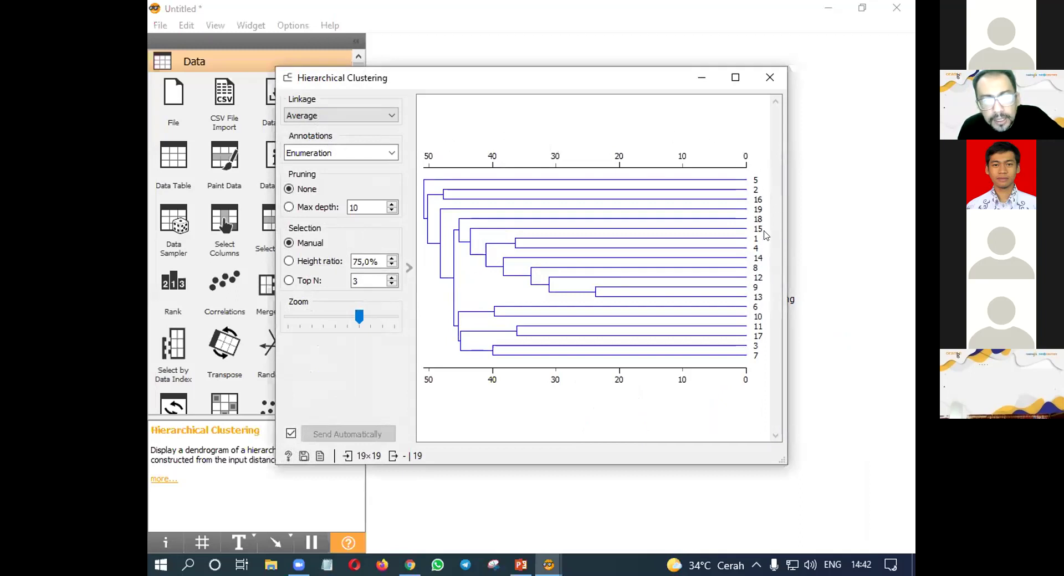
left_click(392, 153)
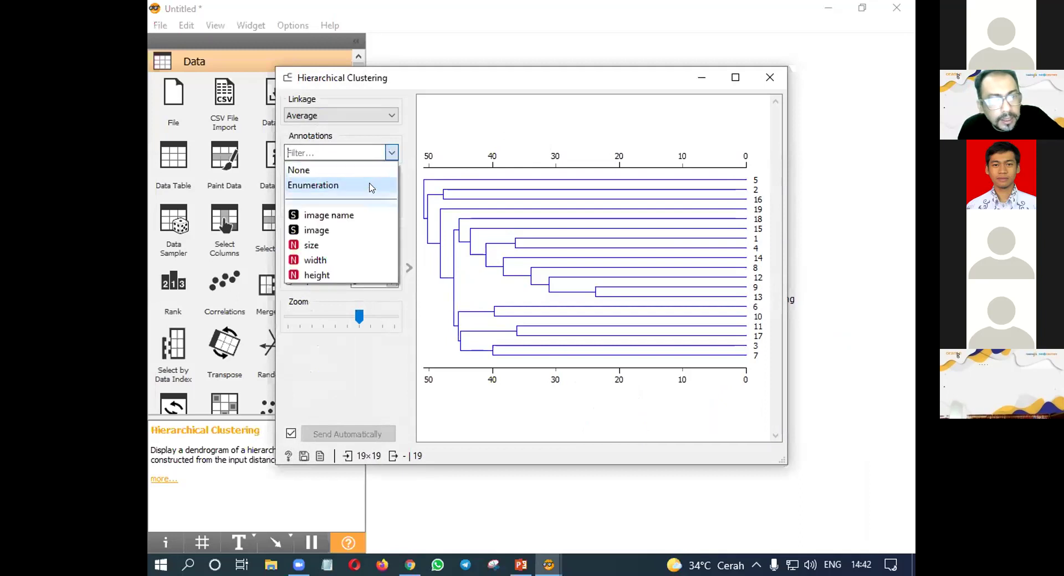
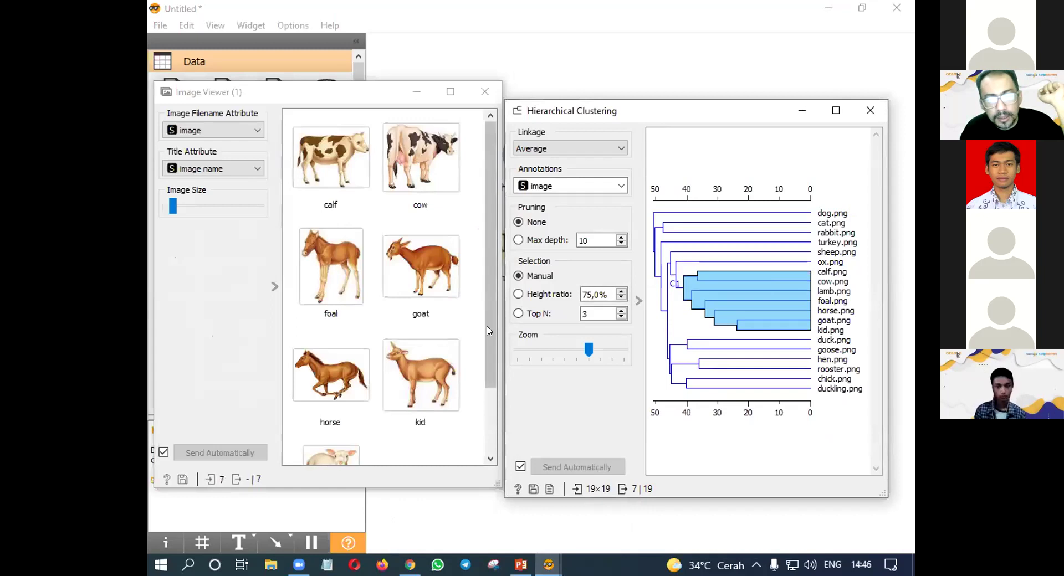
- Select the calf–cow, goat–kid, horse–kid and ox–kid branches of the dendrogram in turn and examine their pictures in Image Viewer (1)
left_click(773, 268)
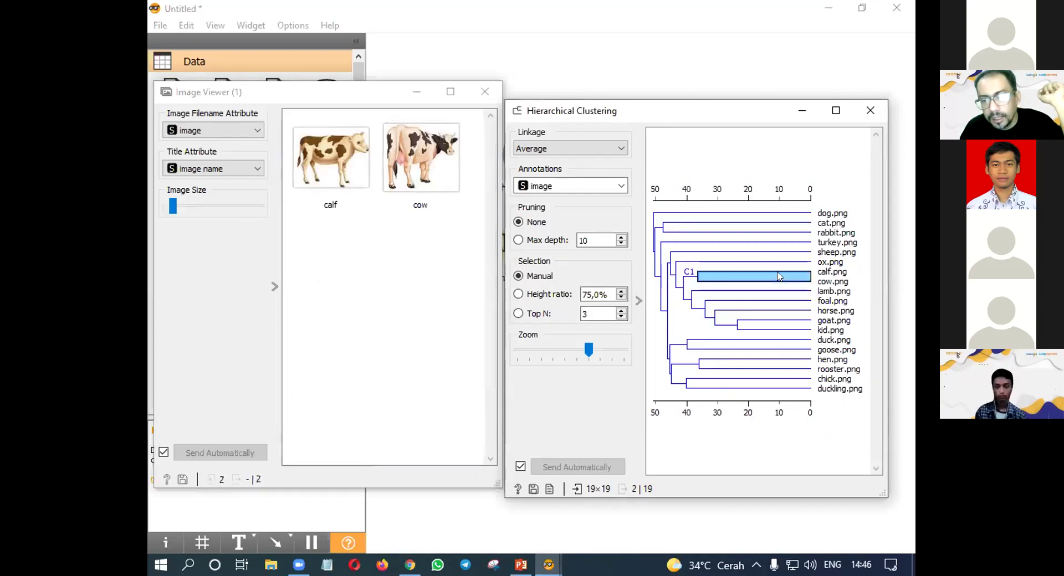
left_click(790, 323)
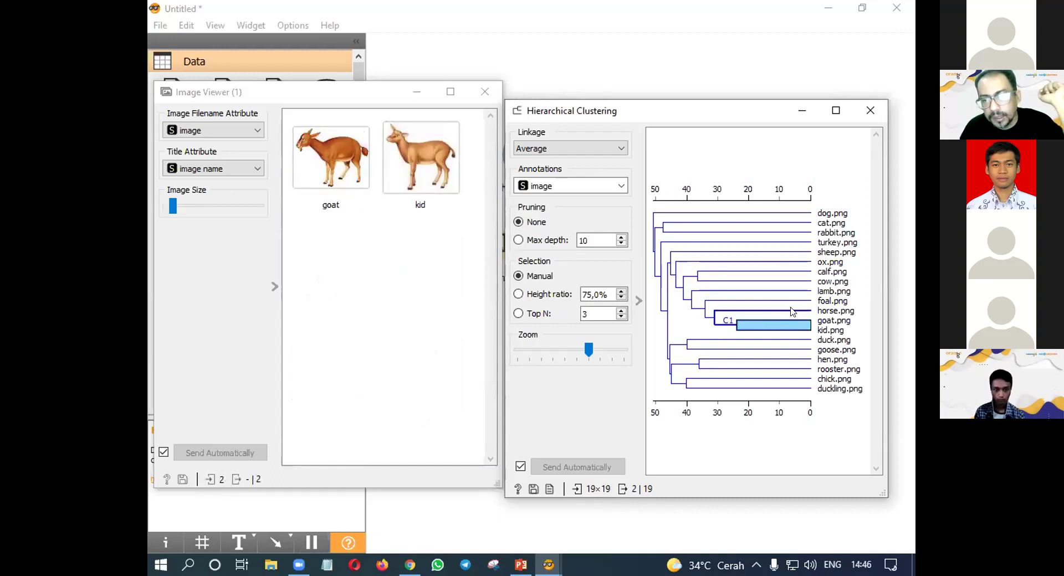
left_click(793, 312)
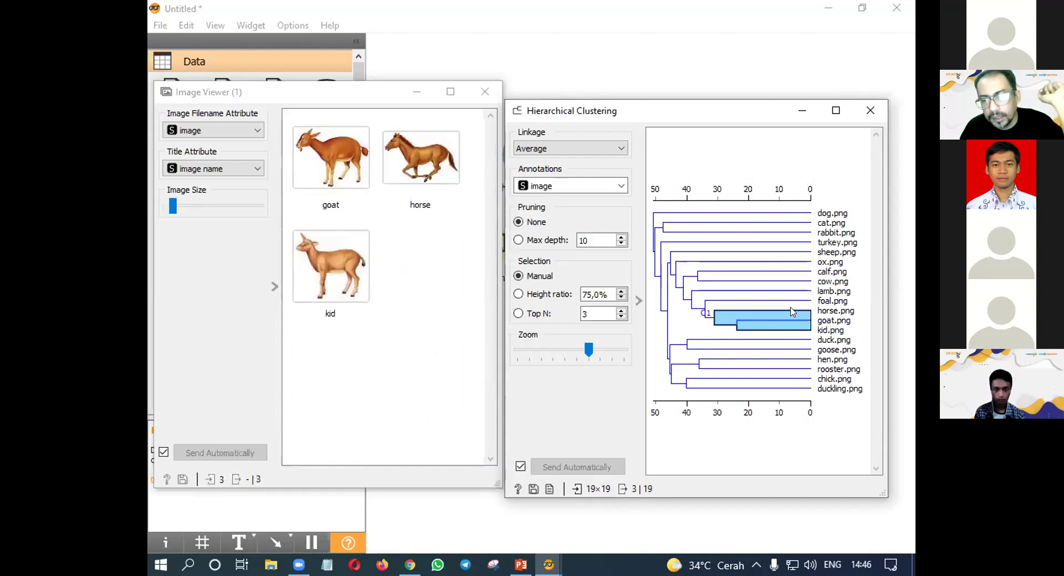
left_click(787, 275)
left_click(784, 262)
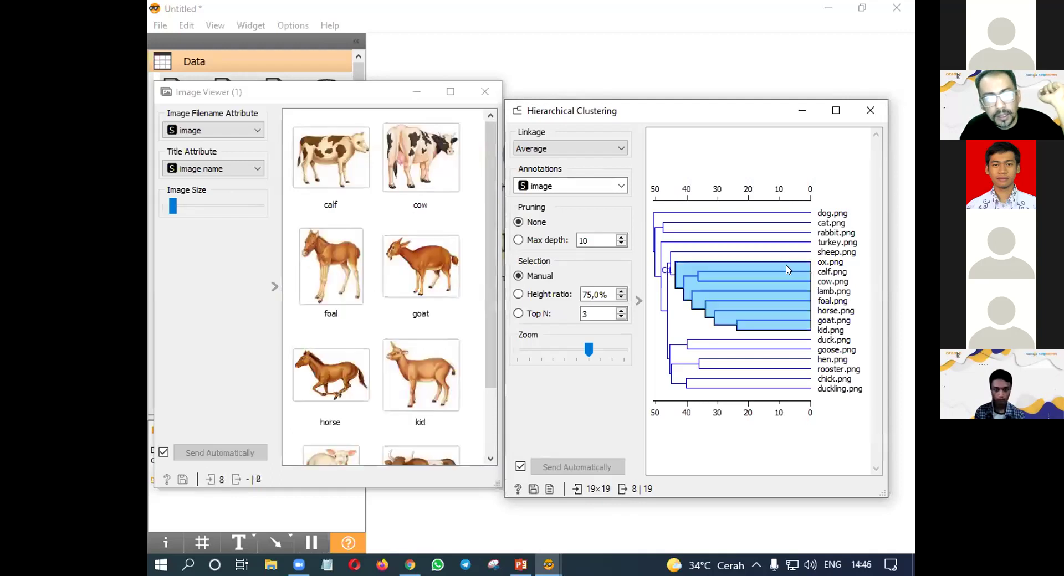
scroll(475, 329, "down", 3)
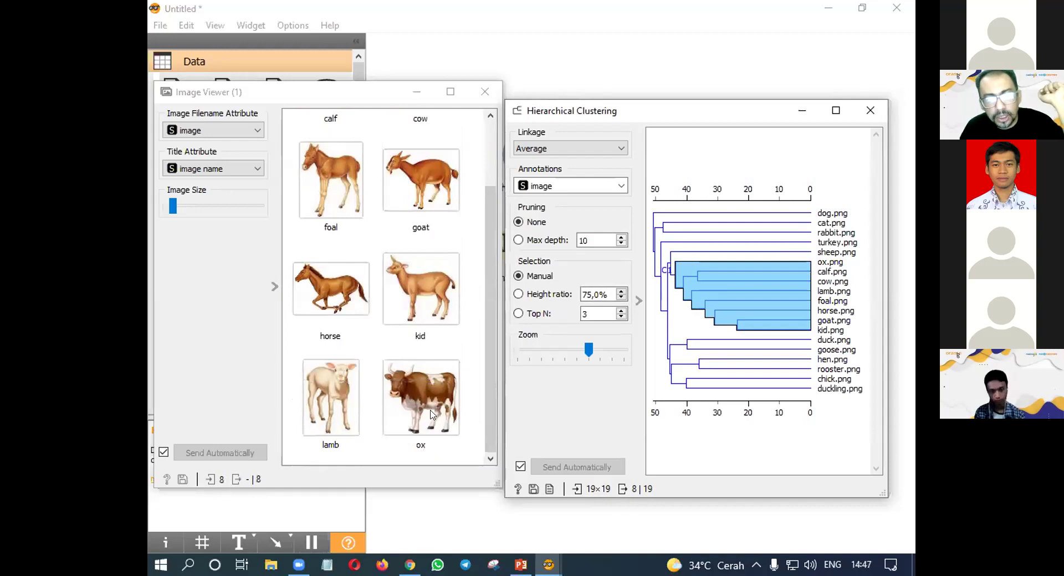
scroll(433, 415, "up", 2)
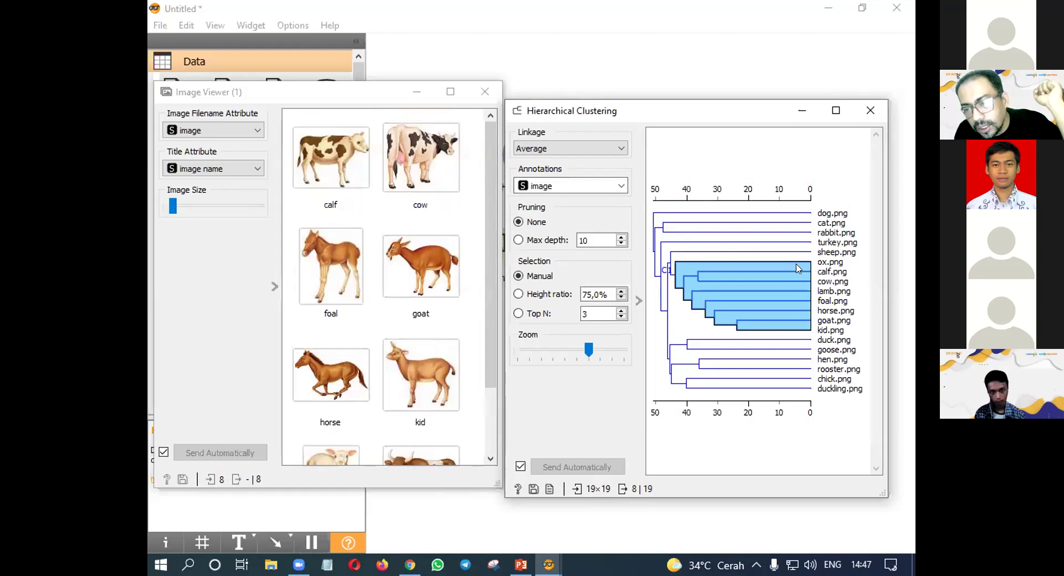
- Compare the sheep–kid branch with the calf–cow pair in the dendrogram, ending with the ox–kid branch selected
left_click(727, 253)
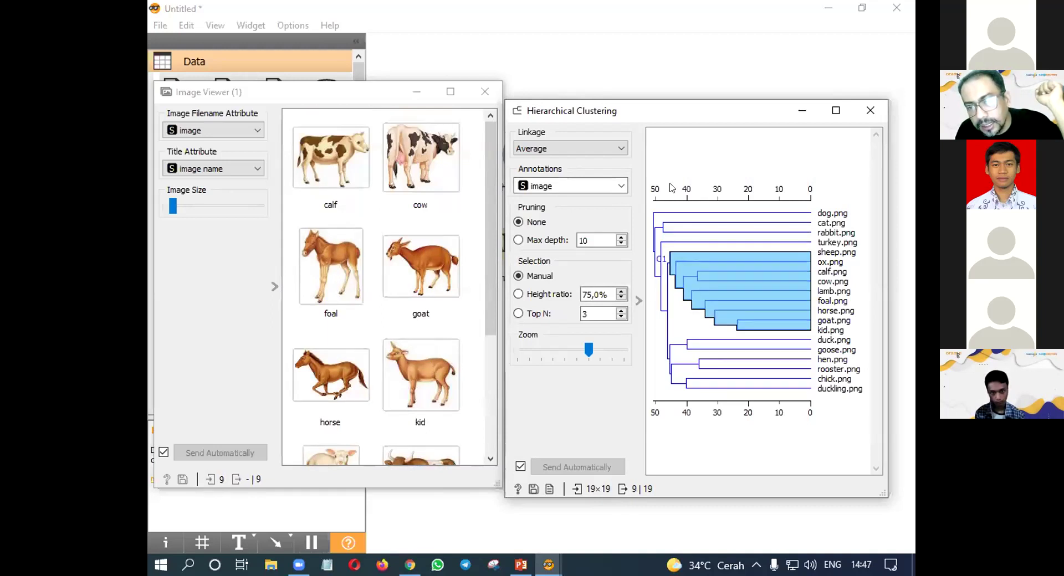
left_click(803, 281)
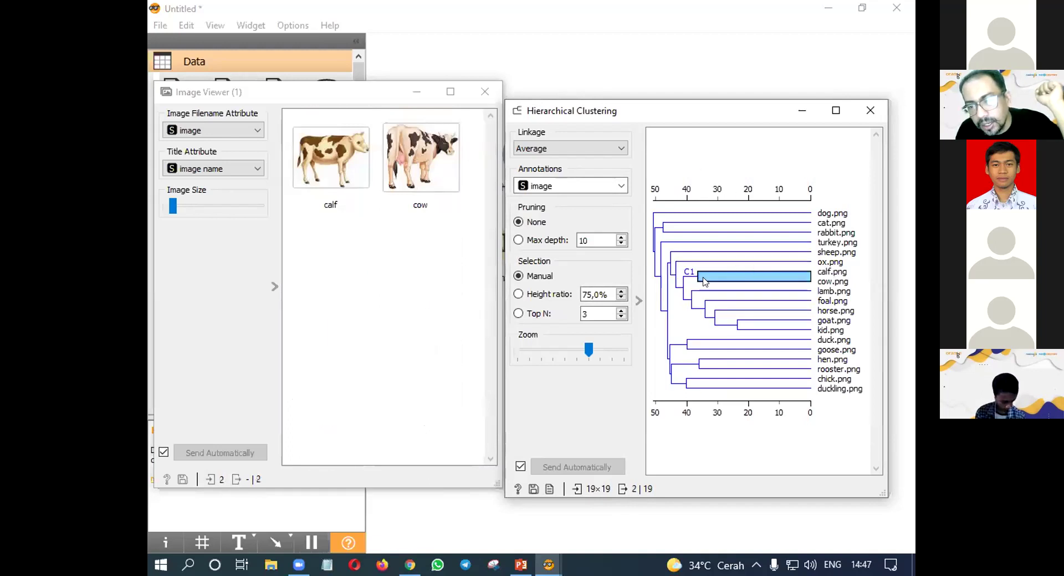
left_click(680, 271)
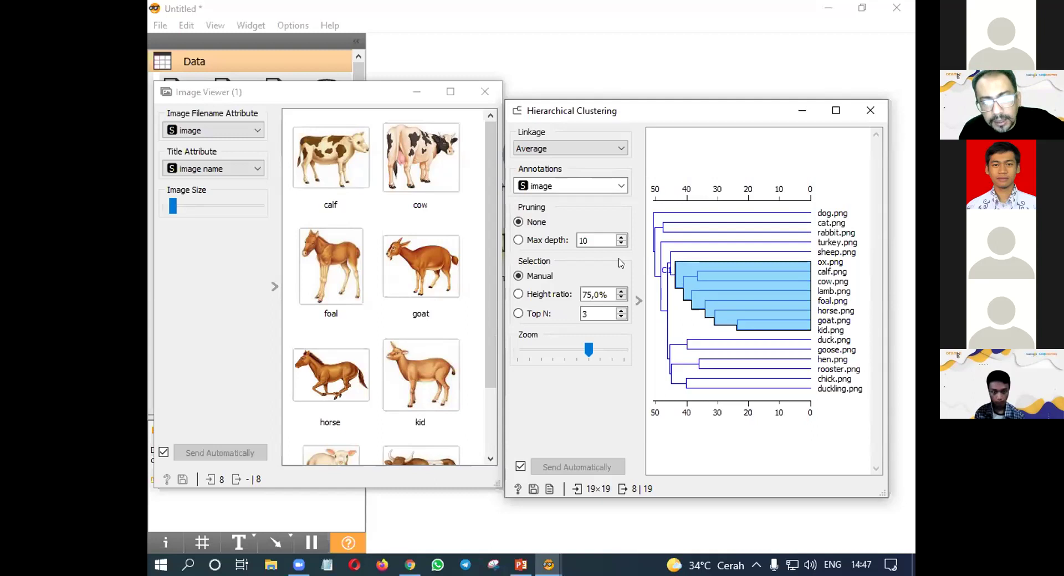
- Prune the dendrogram by maximum depth, setting the depth to 15
left_click(539, 242)
left_click(591, 240)
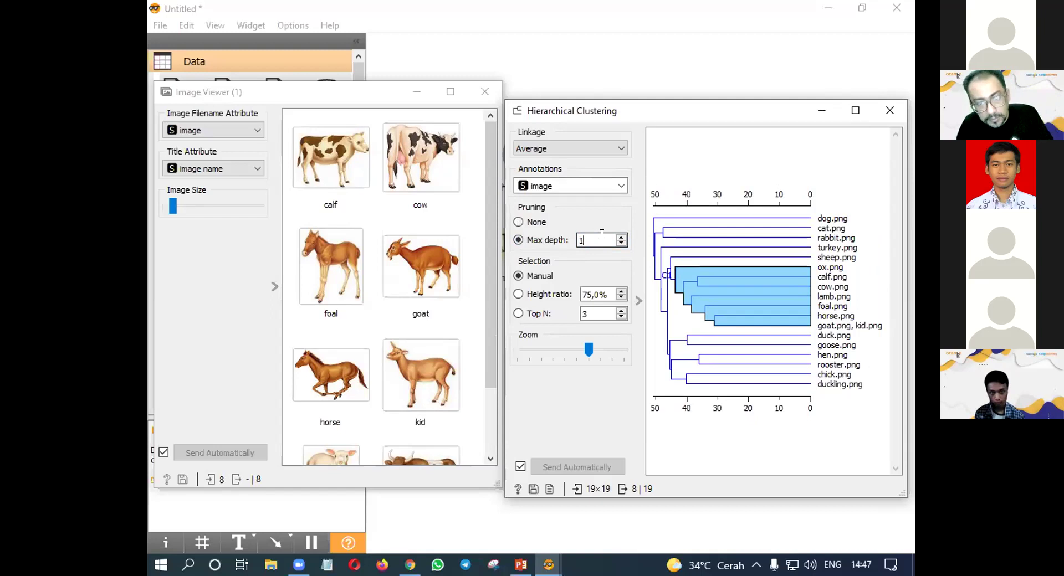
key("Return")
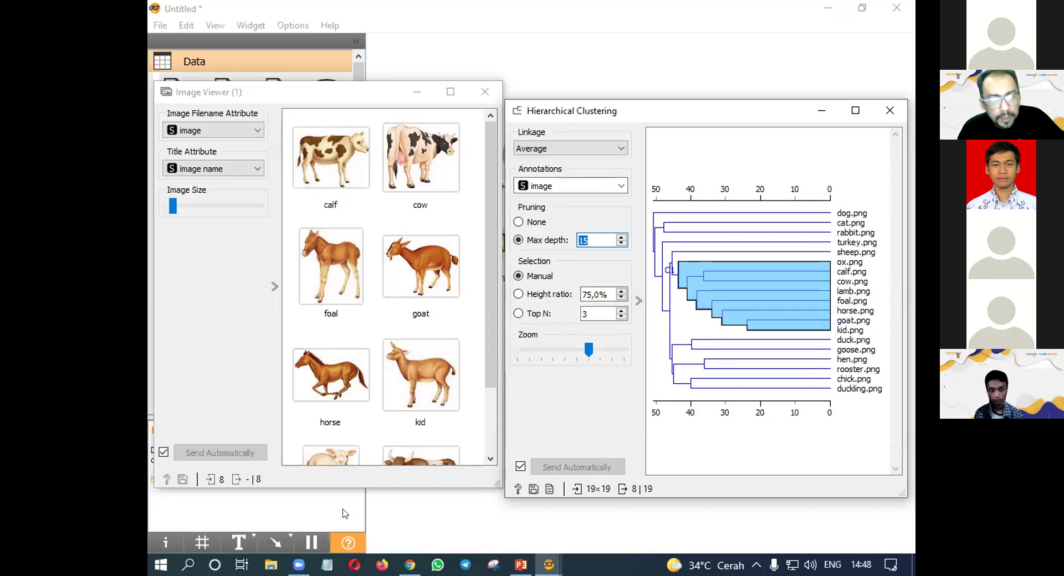
- Switch to File Explorer and move the Milka picture from the Desktop into the domestic-animals folder
left_click(271, 565)
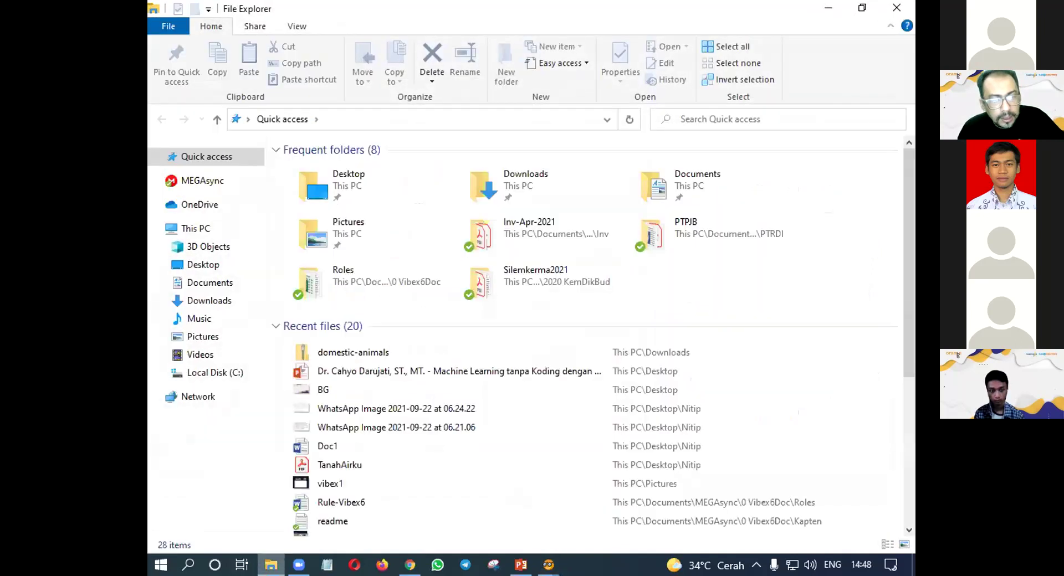
double_click(328, 197)
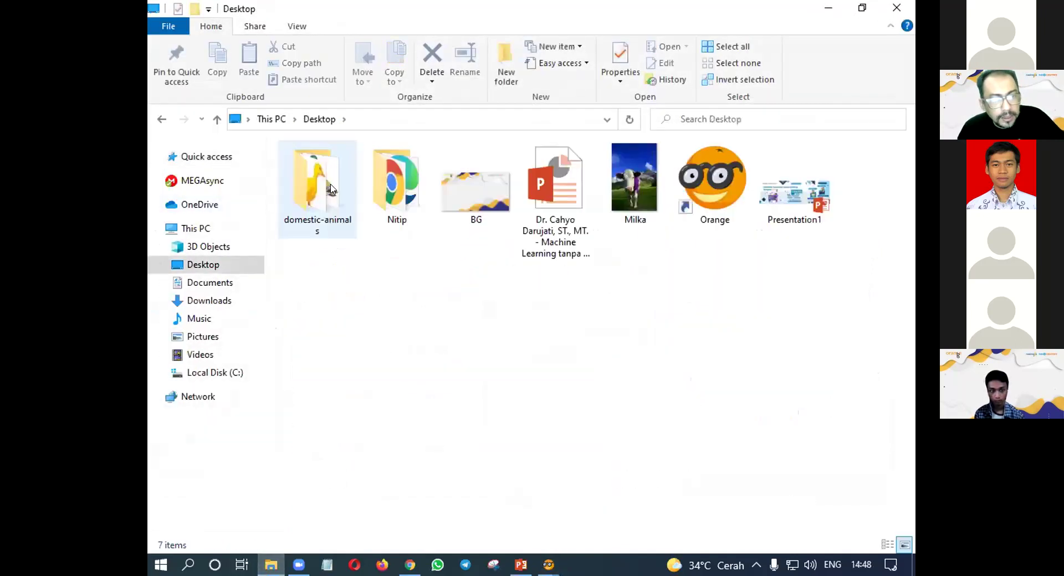
left_click_drag(635, 206, 308, 225)
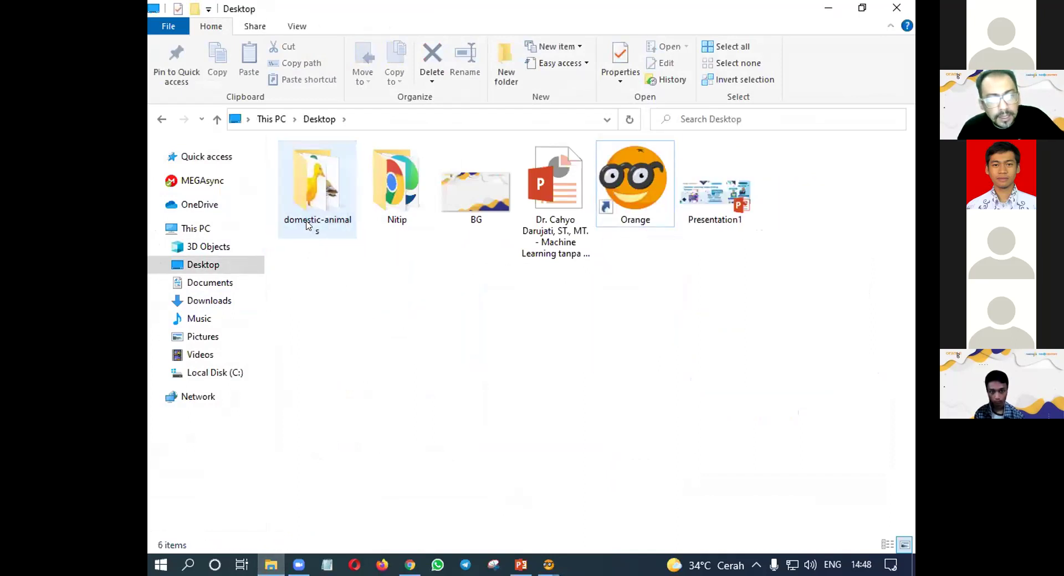
- Return to Orange and reload the domestic-animals folder in the Import Images widget
mouse_move(549, 565)
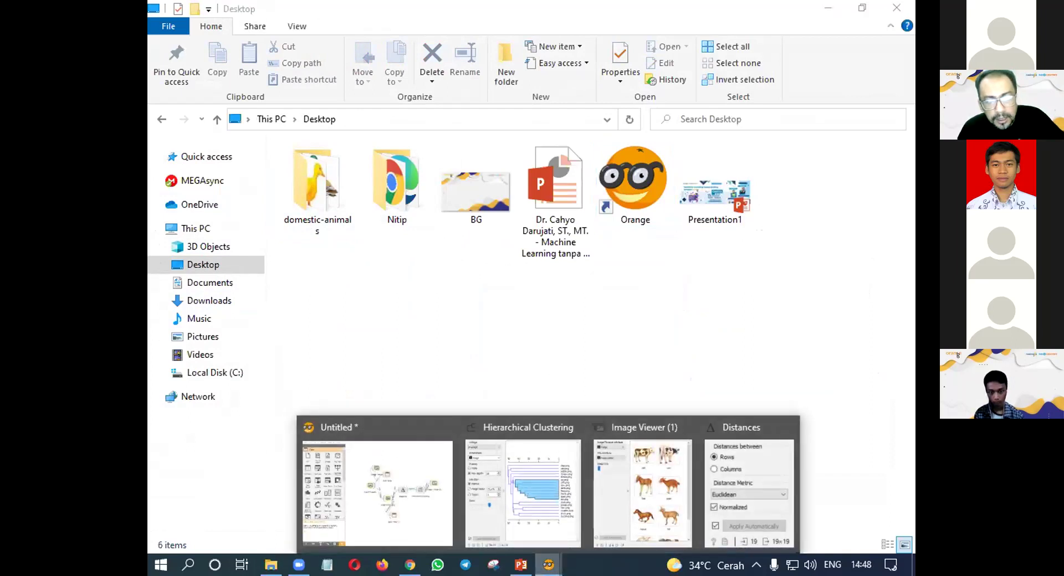
left_click(392, 511)
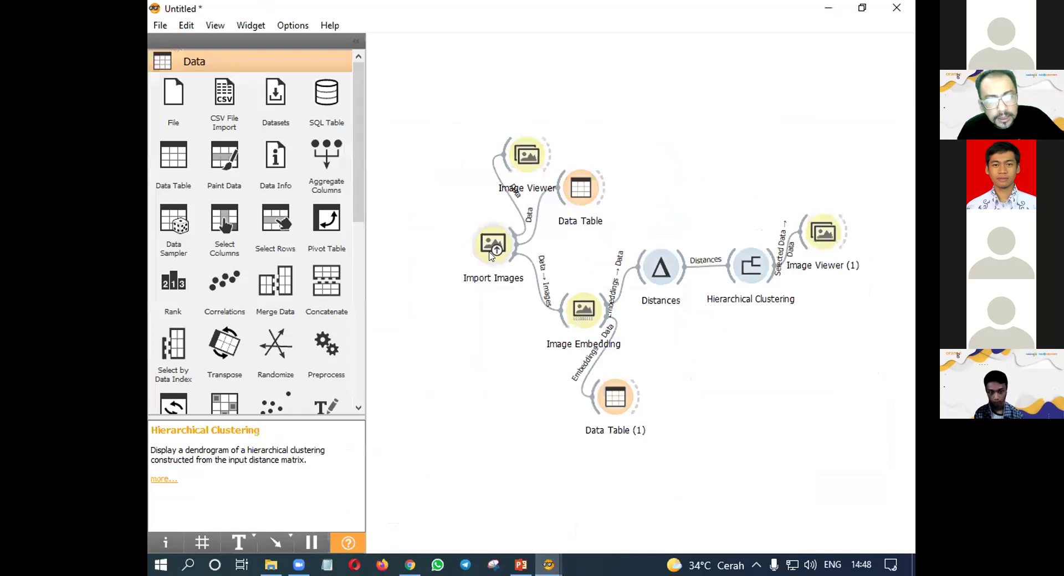
double_click(491, 252)
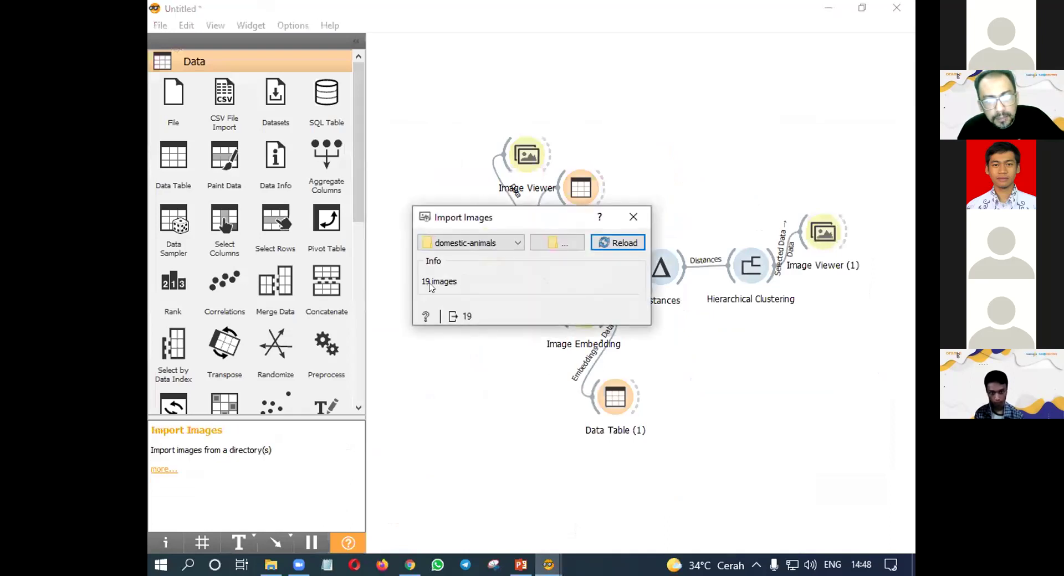
left_click(617, 247)
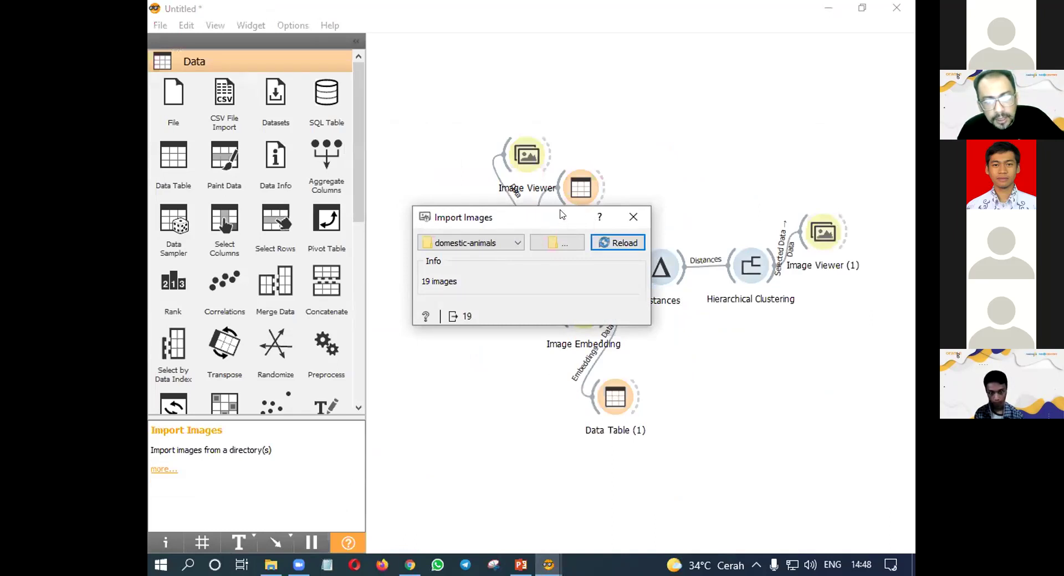
left_click_drag(561, 214, 584, 450)
left_click(636, 478)
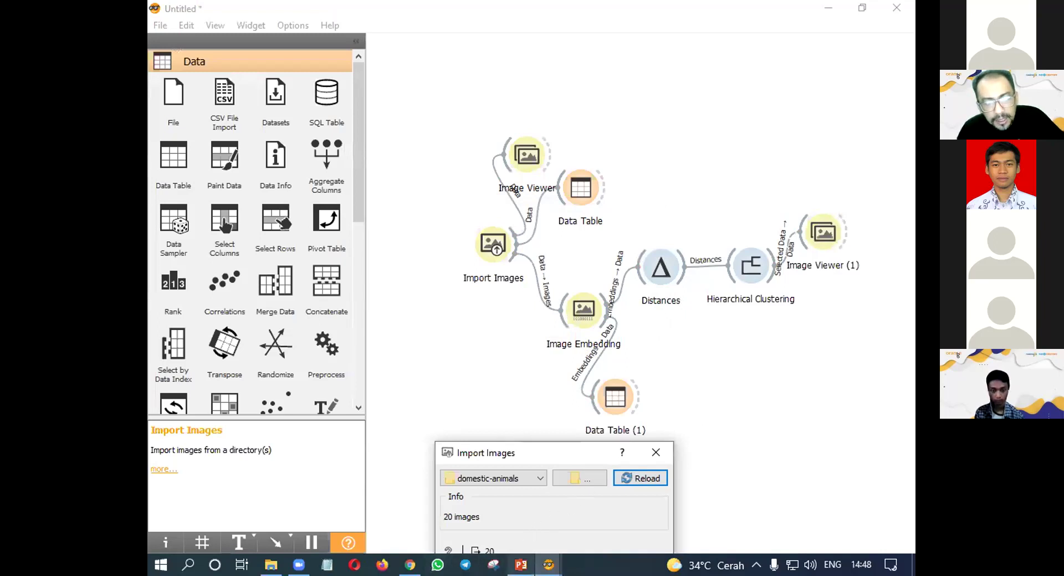
- Select the Milka–duckling branch in the Hierarchical Clustering dendrogram and look through its pictures in Image Viewer (1)
left_click(521, 565)
left_click(549, 565)
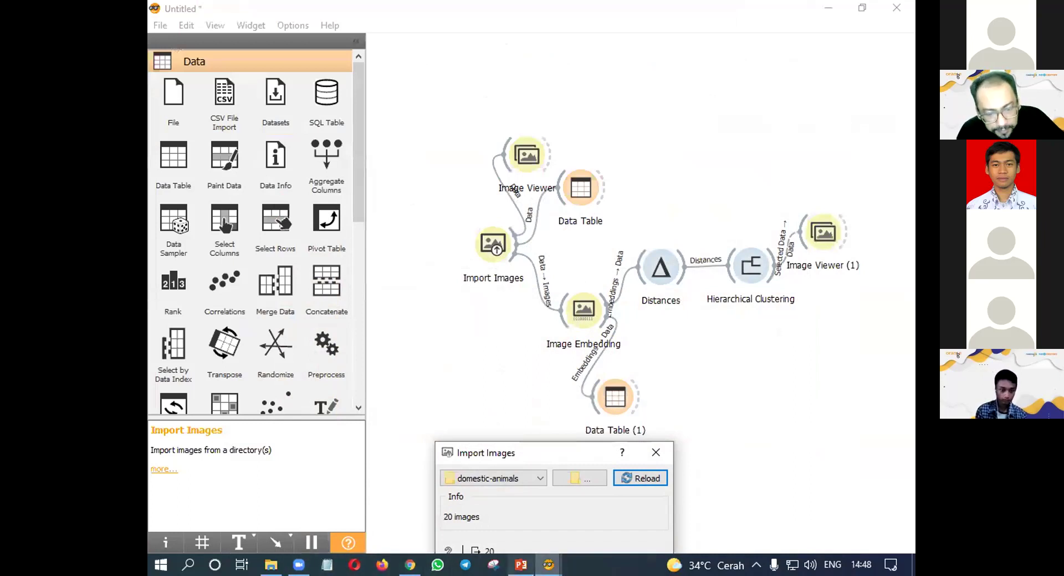
mouse_move(549, 564)
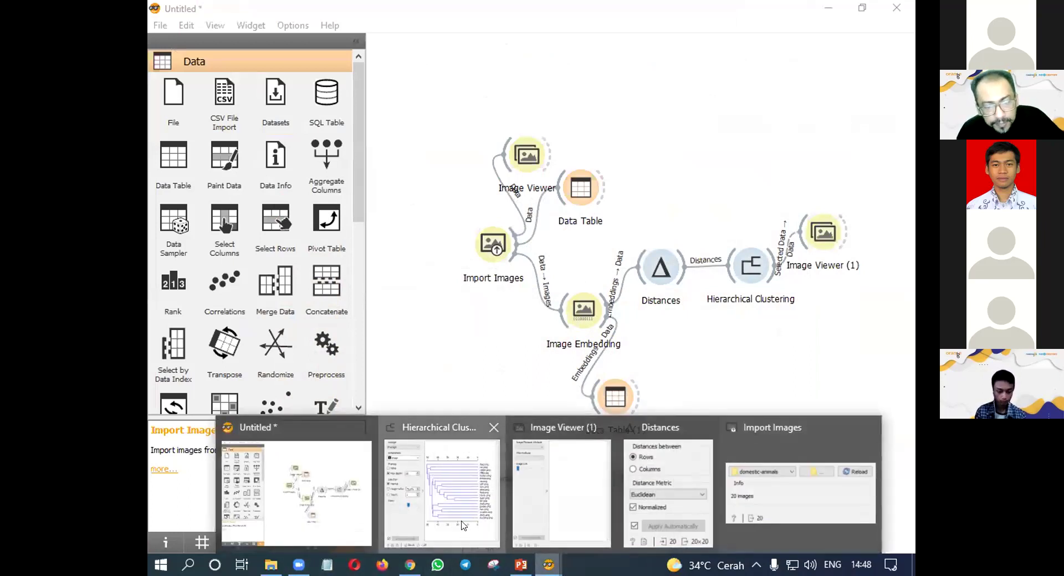
left_click(478, 535)
mouse_move(548, 564)
left_click(570, 524)
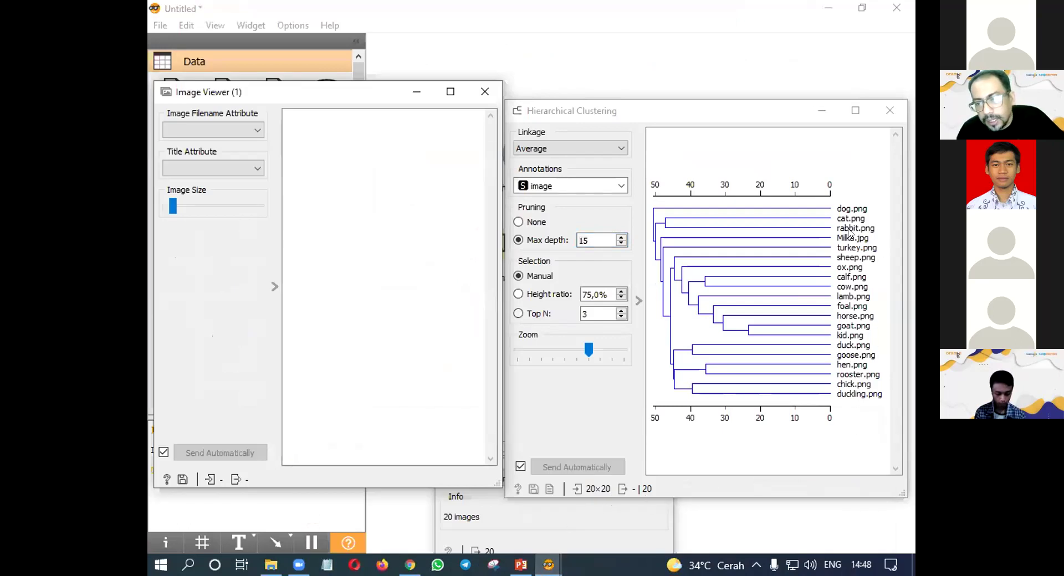
left_click(808, 247)
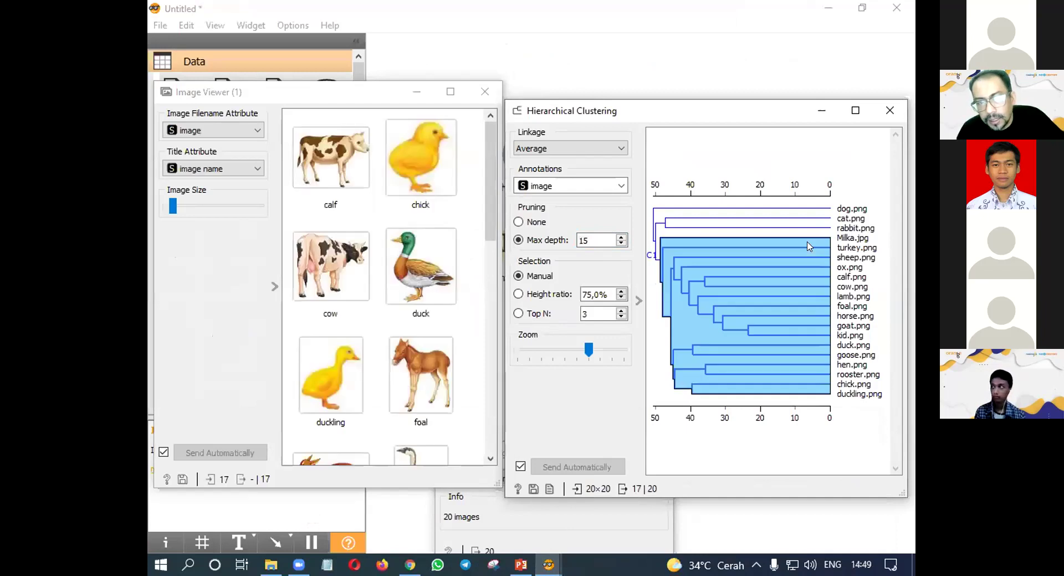
left_click_drag(491, 206, 519, 423)
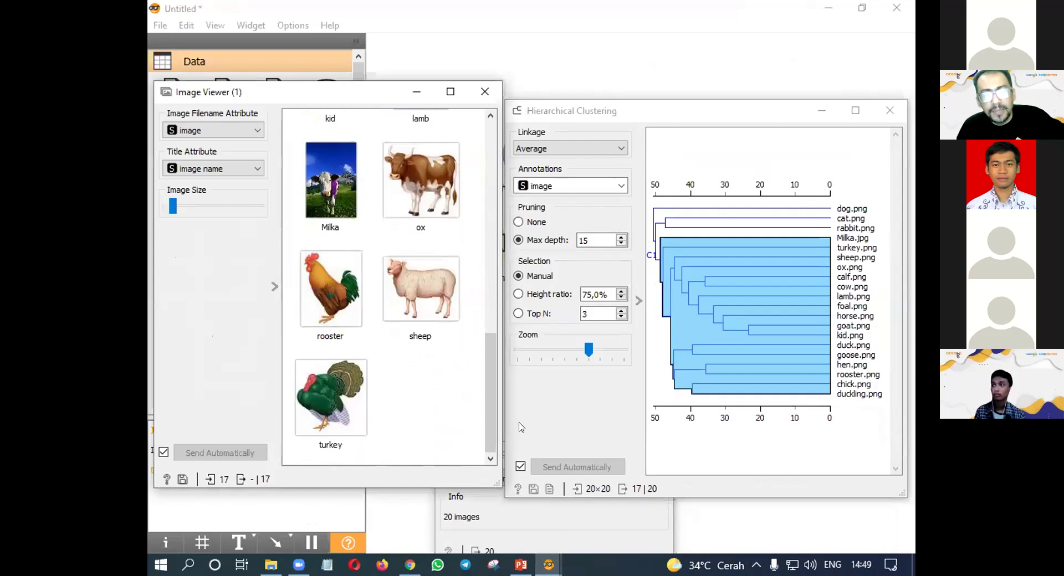
scroll(488, 385, "up", 3)
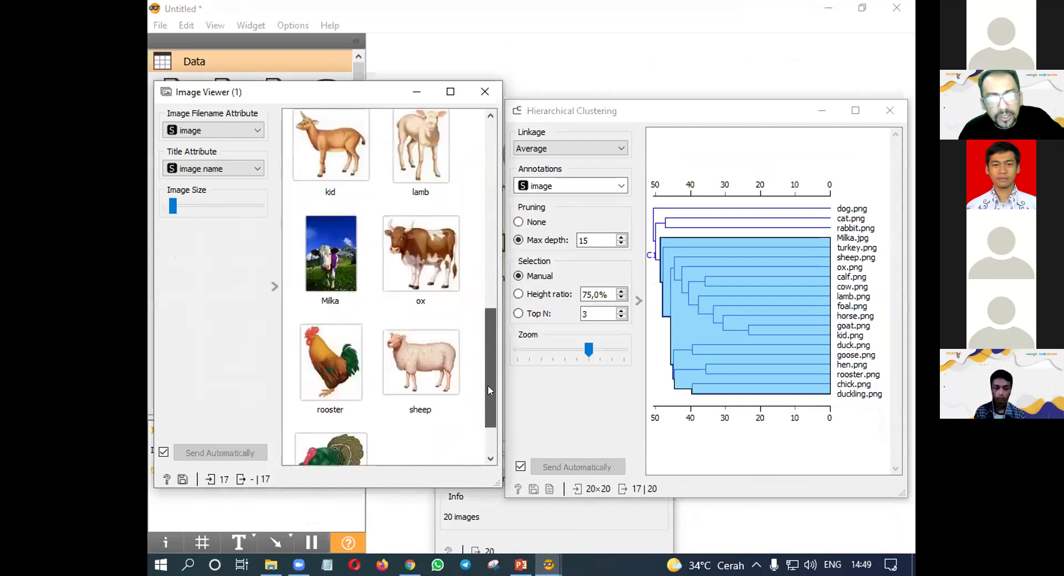
left_click_drag(488, 385, 499, 176)
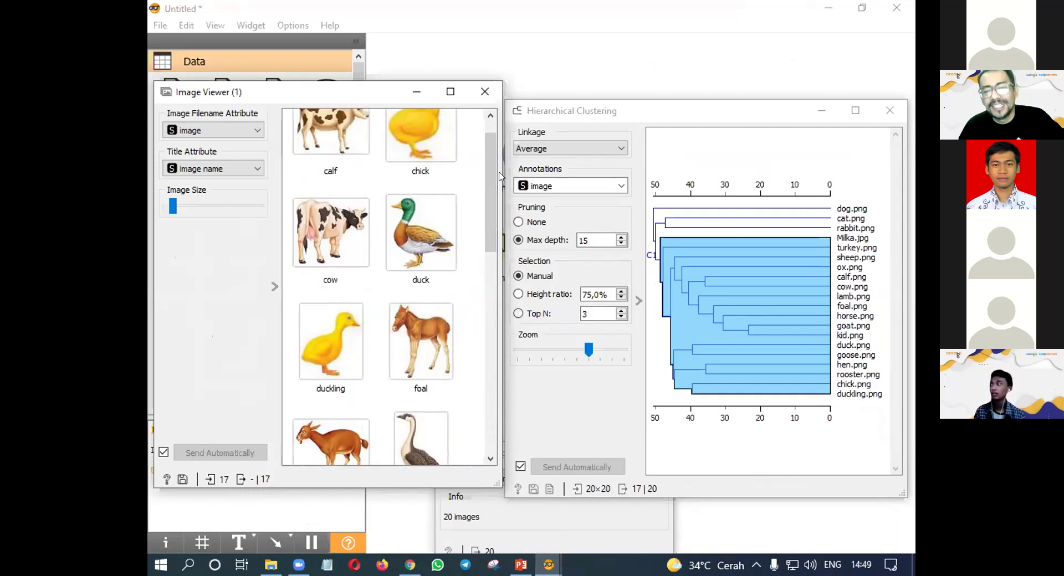
- Set the distance metric of the Distances widget to Cosine and close its settings
left_click(549, 69)
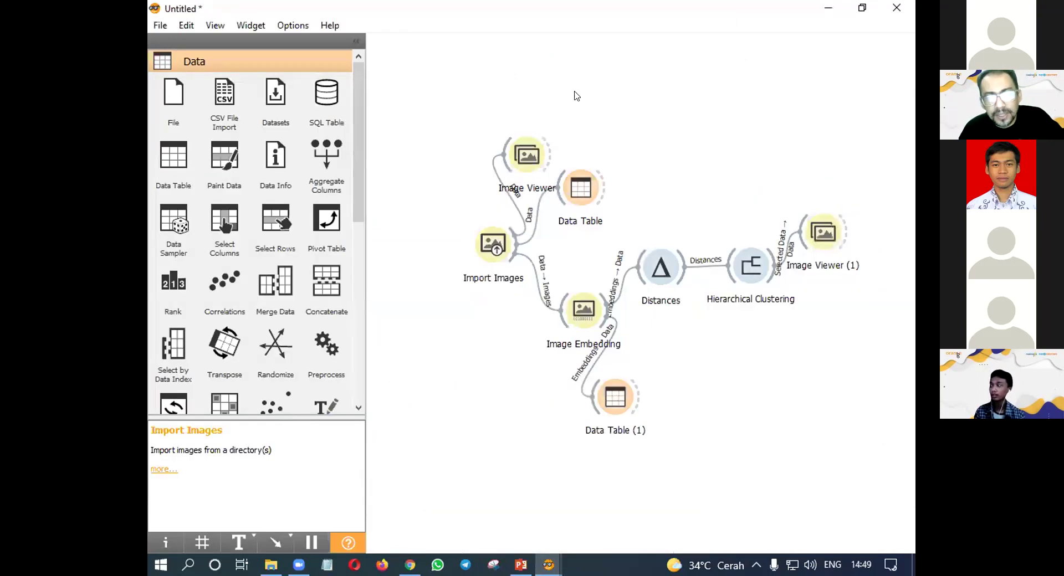
right_click(660, 287)
left_click(681, 315)
double_click(639, 271)
left_click(531, 277)
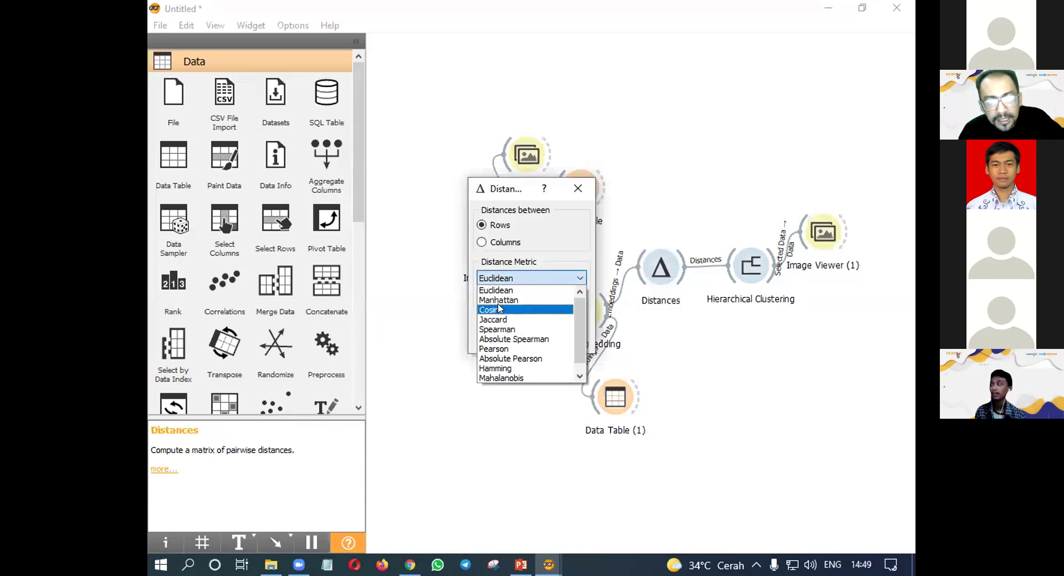
left_click(499, 309)
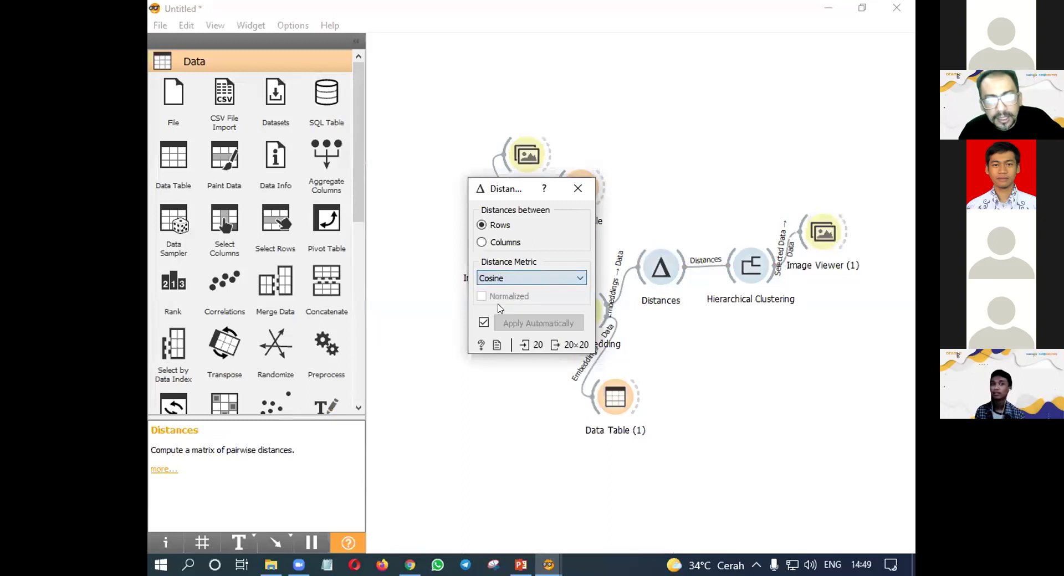
left_click(578, 189)
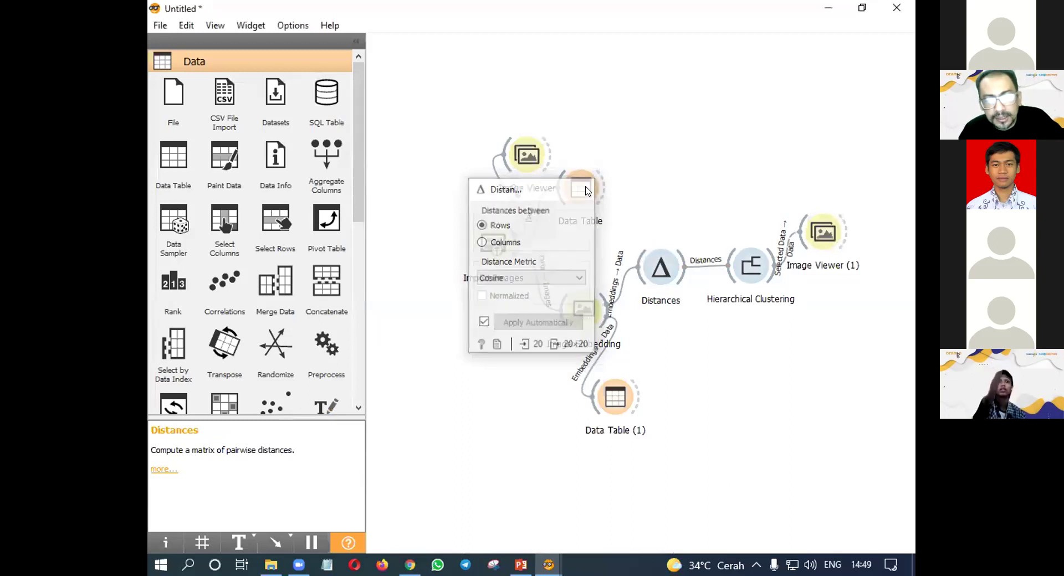
- Bring up the Hierarchical Clustering dendrogram and reload the domestic-animals images in Import Images once more
left_click(549, 565)
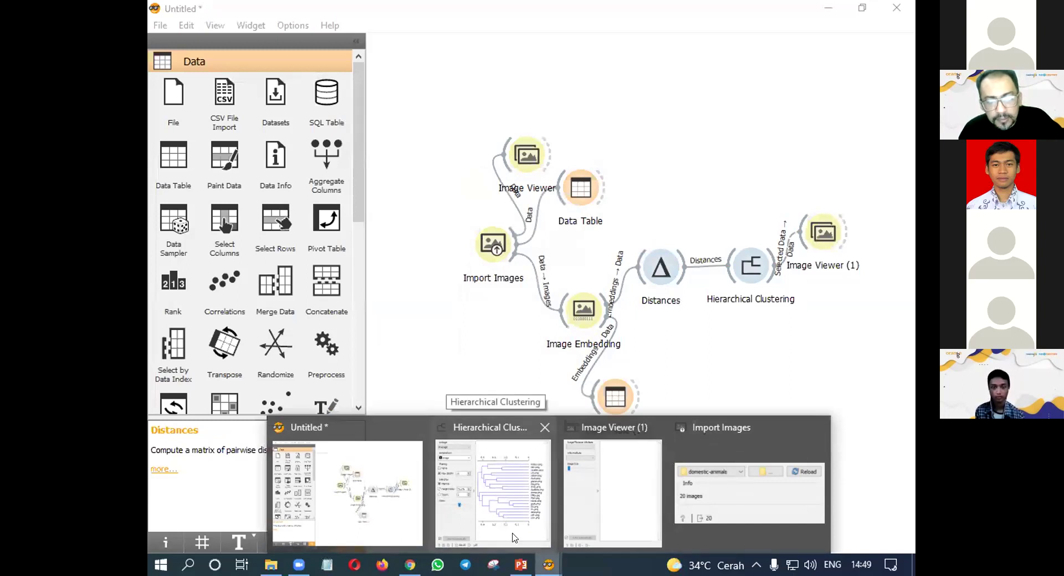
left_click(513, 538)
left_click(549, 565)
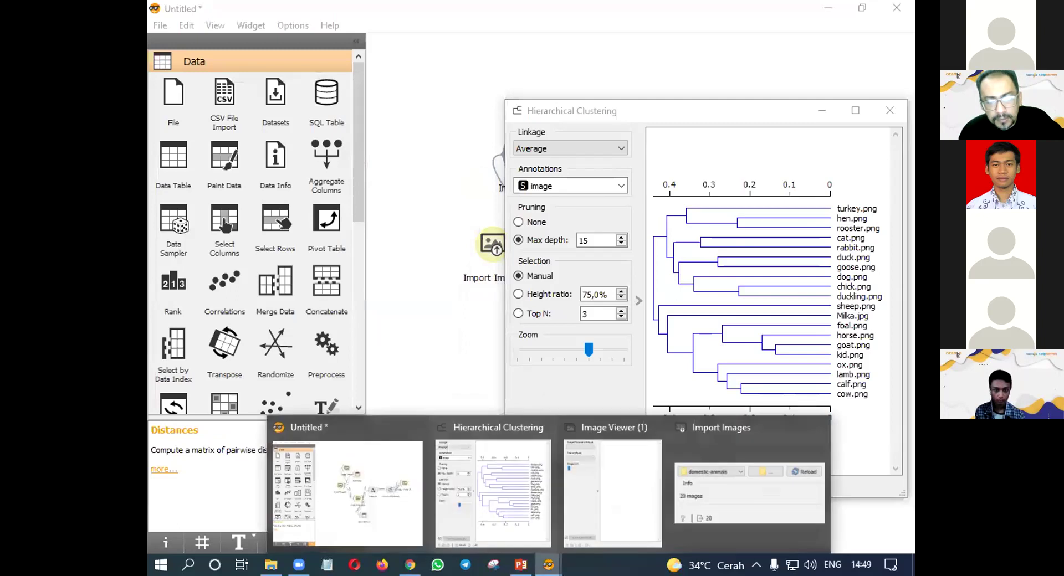
left_click(738, 535)
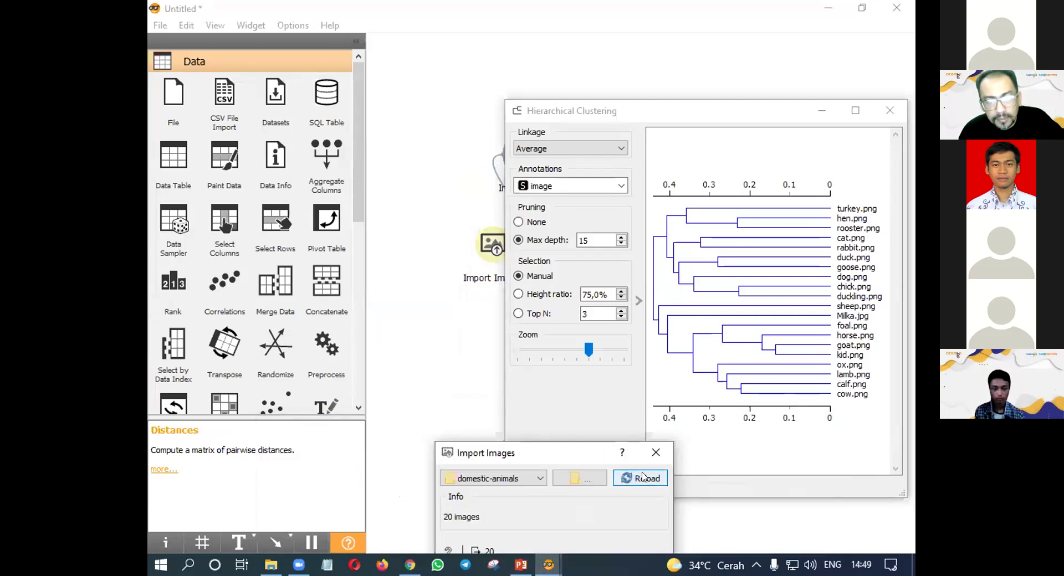
left_click(642, 477)
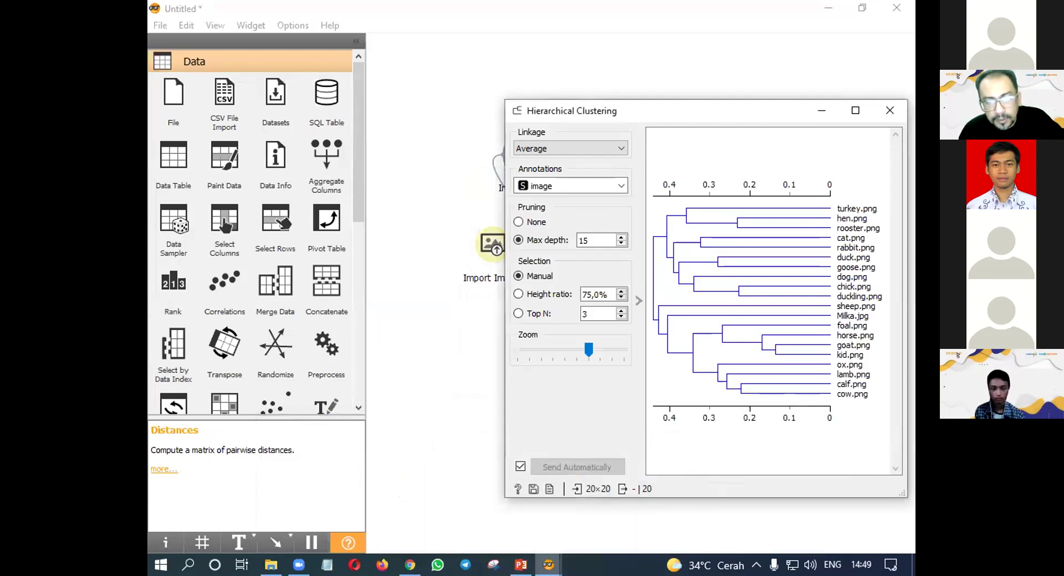
- Select the Milka–cow branch in the dendrogram and look through its pictures in Image Viewer (1)
left_click(549, 565)
left_click(702, 514)
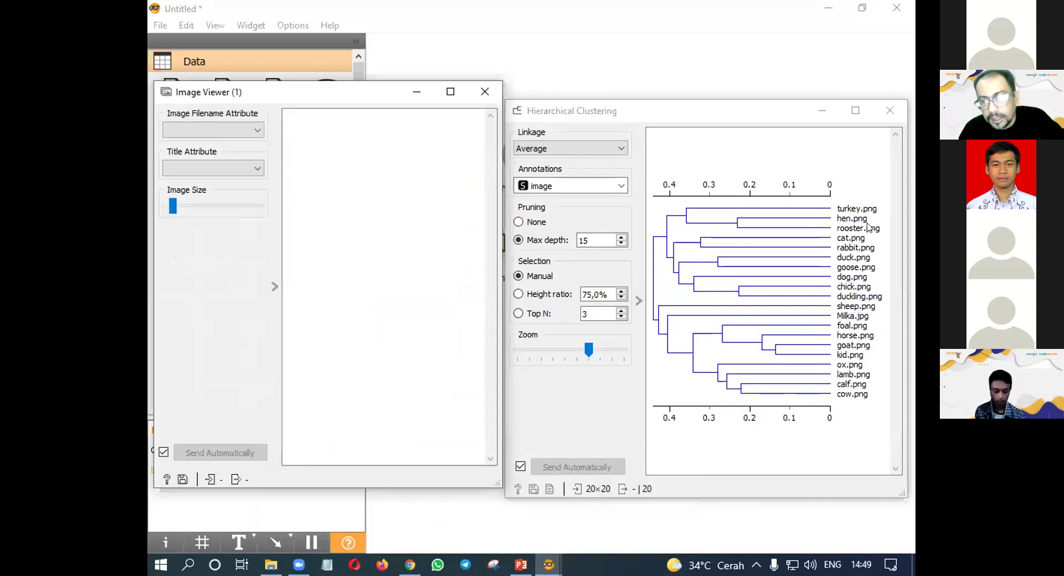
left_click(824, 320)
left_click(824, 320)
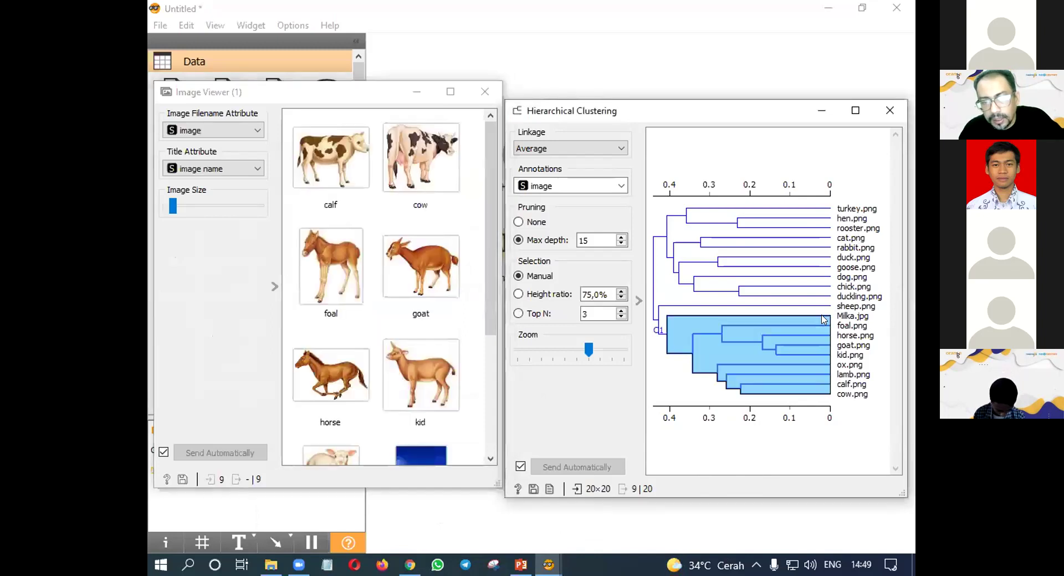
left_click_drag(492, 244, 500, 284)
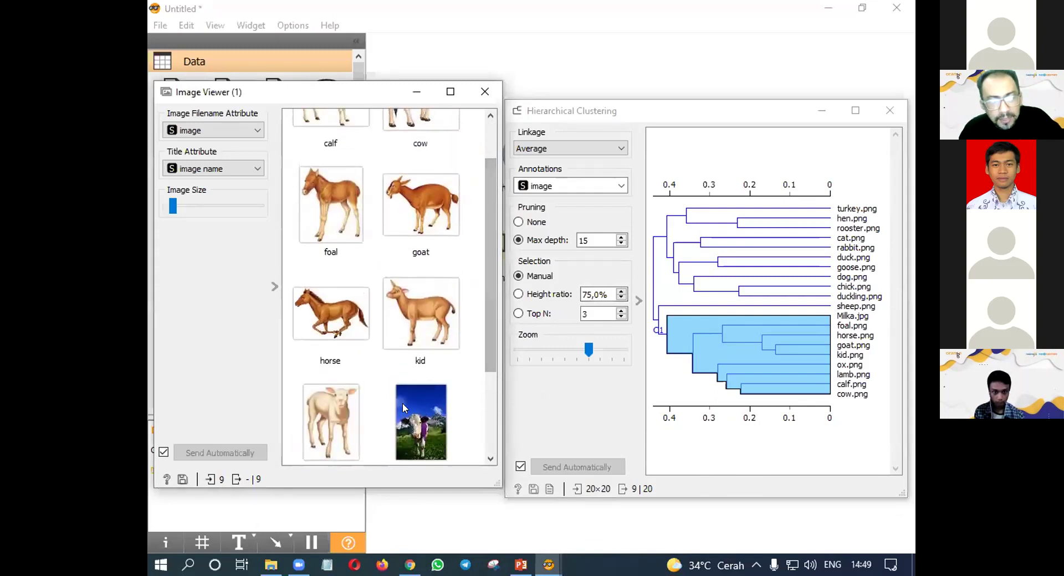
left_click_drag(487, 328, 511, 425)
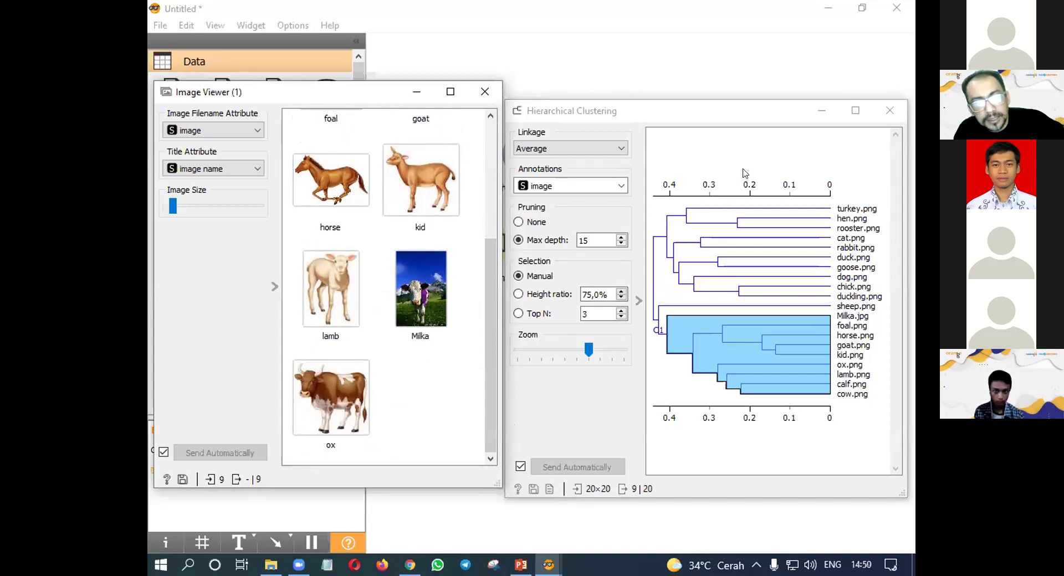
- Change the distance metric of the Distances widget to Manhattan and close its settings
left_click(636, 80)
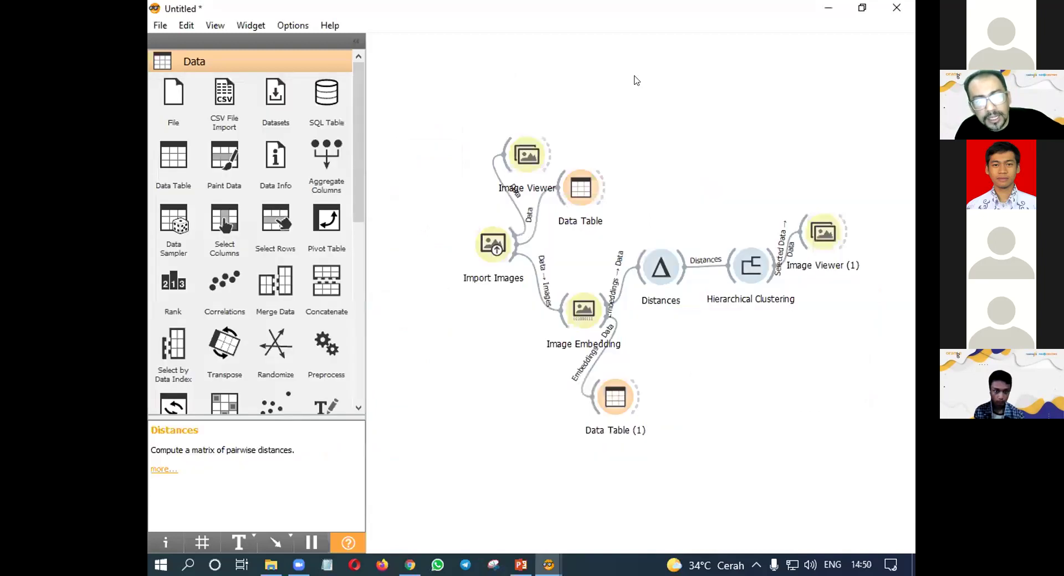
double_click(659, 281)
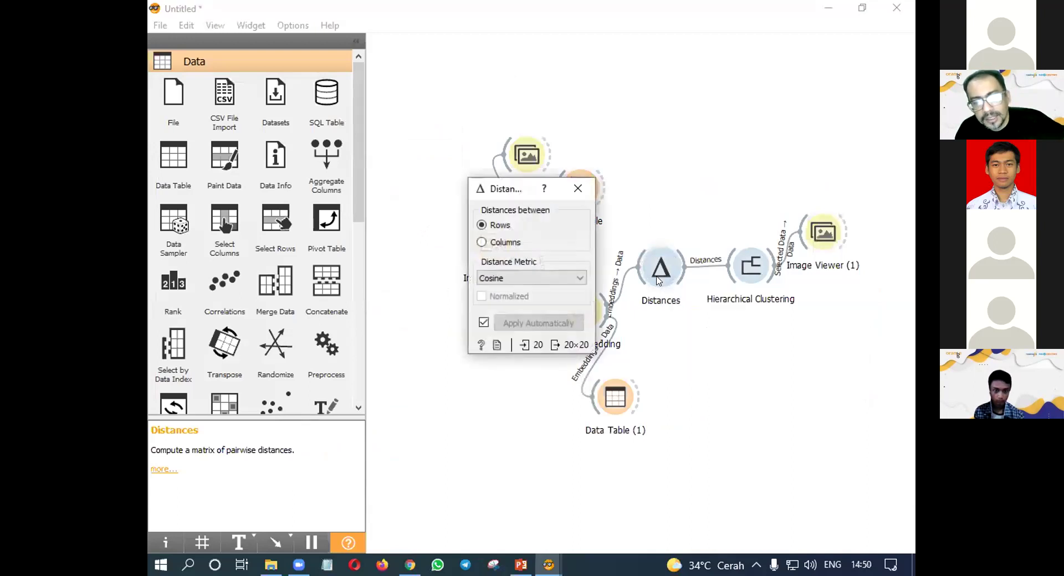
left_click(561, 281)
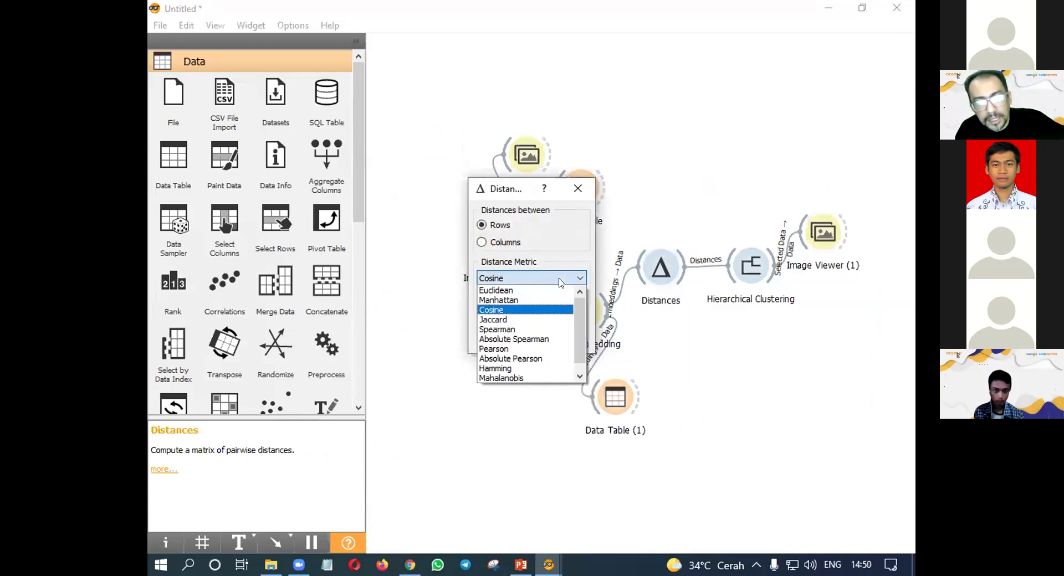
left_click(526, 300)
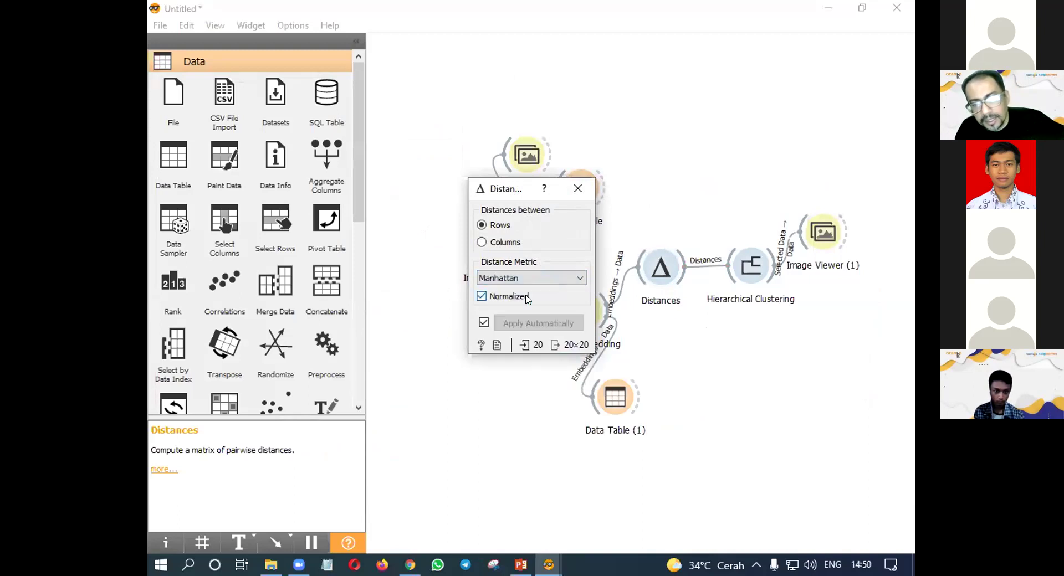
left_click(577, 189)
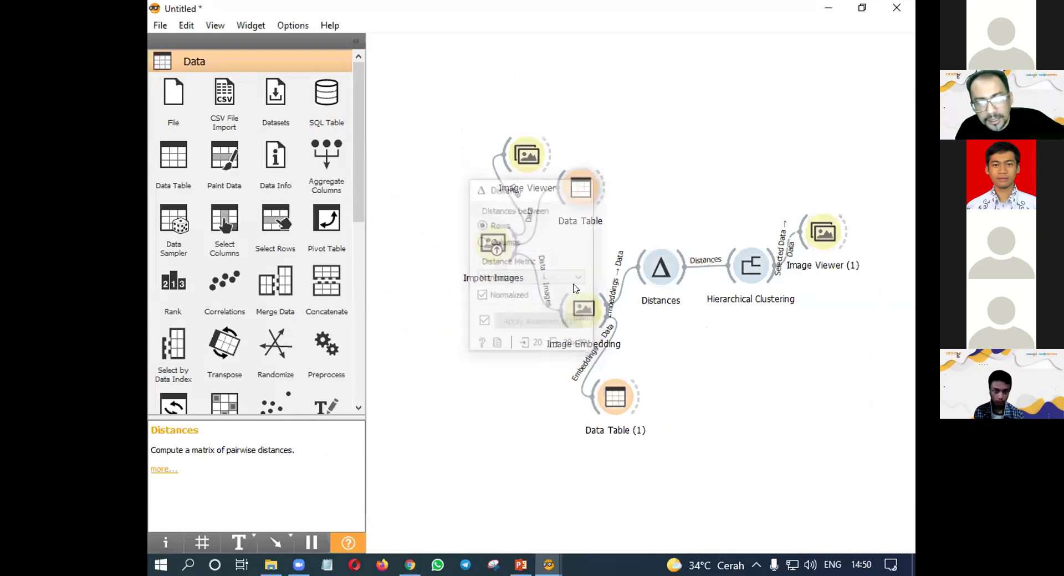
- Bring up the dendrogram and Image Viewer (1), select the branch running from Milka to kid to view its pictures, and return to the workflow
mouse_move(549, 565)
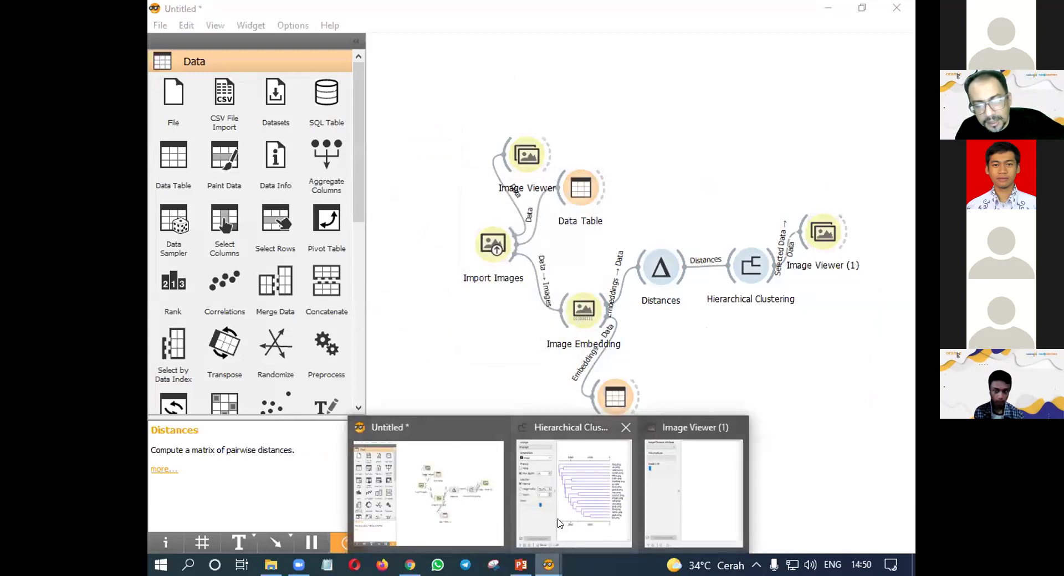
left_click(560, 498)
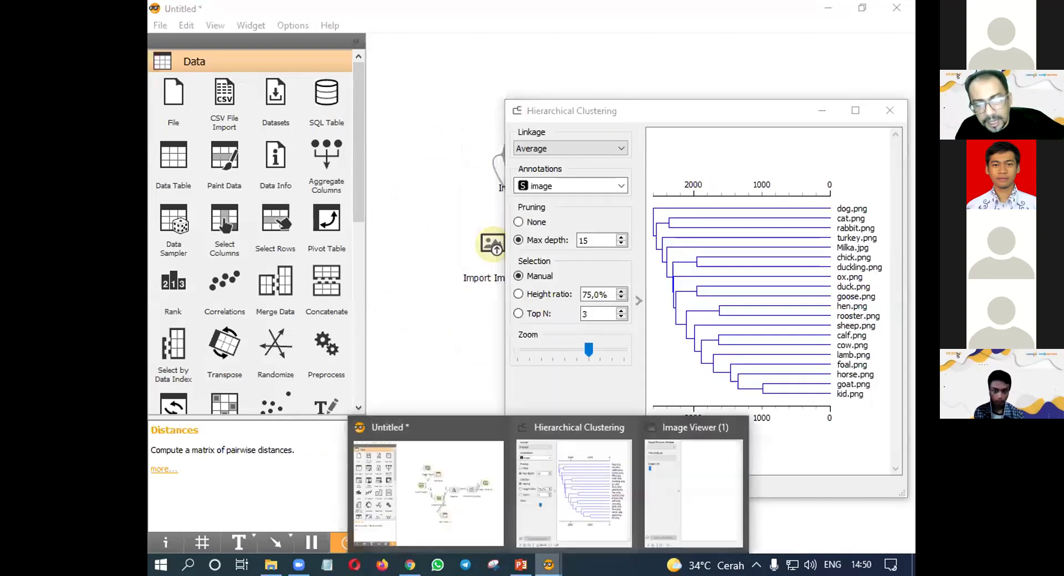
left_click(718, 493)
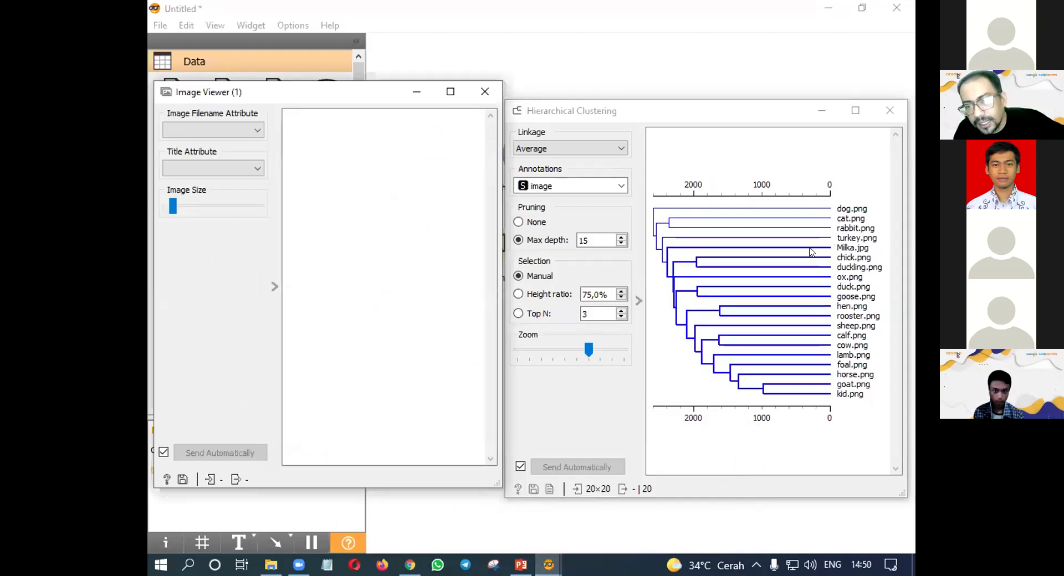
left_click(805, 244)
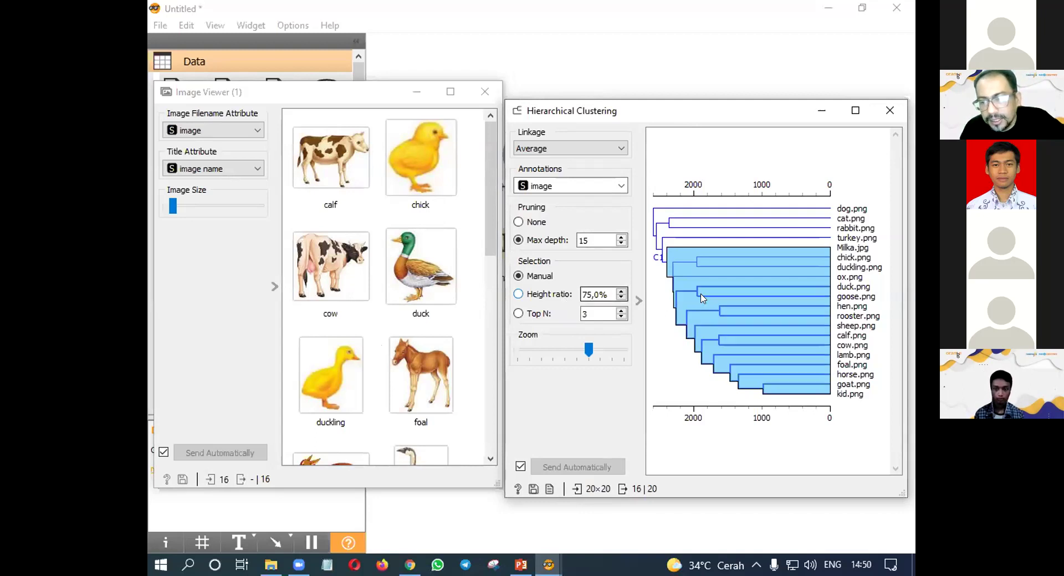
left_click(549, 565)
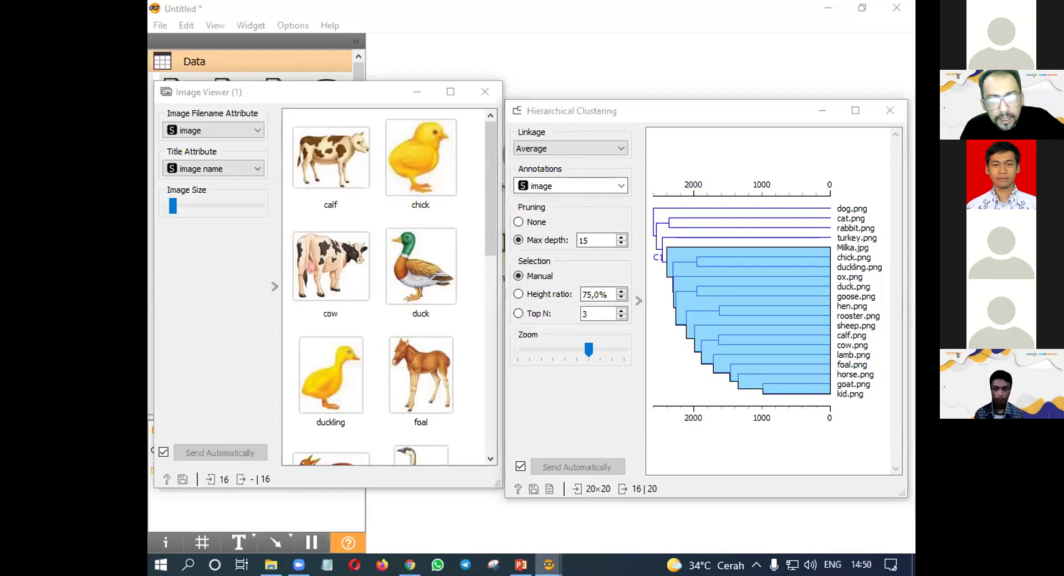
left_click(474, 527)
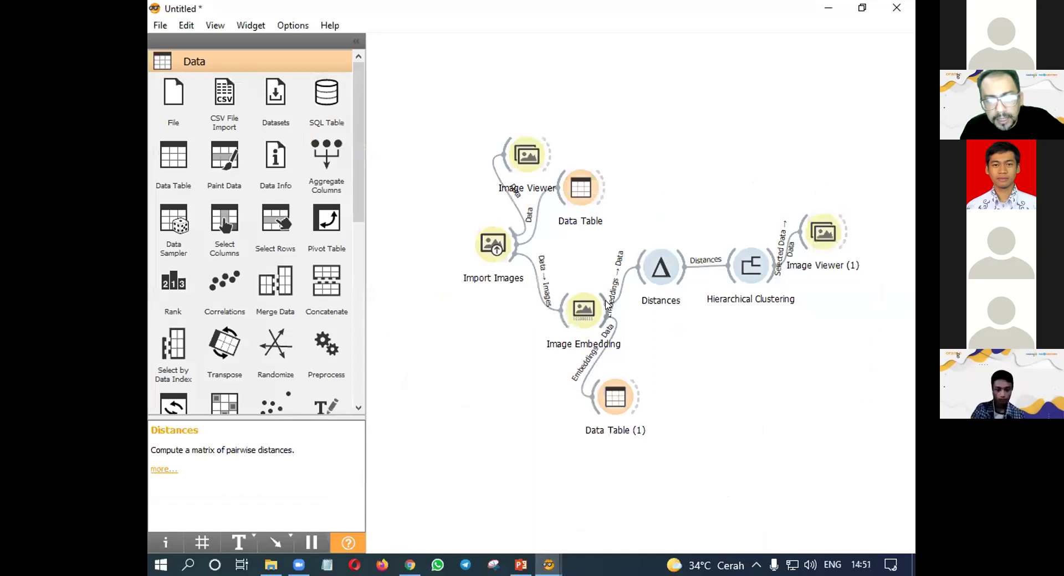
- Move Data Table aside, add a second Distances widget above the existing one, and feed it directly from Import Images
left_click_drag(578, 188, 594, 148)
double_click(652, 200)
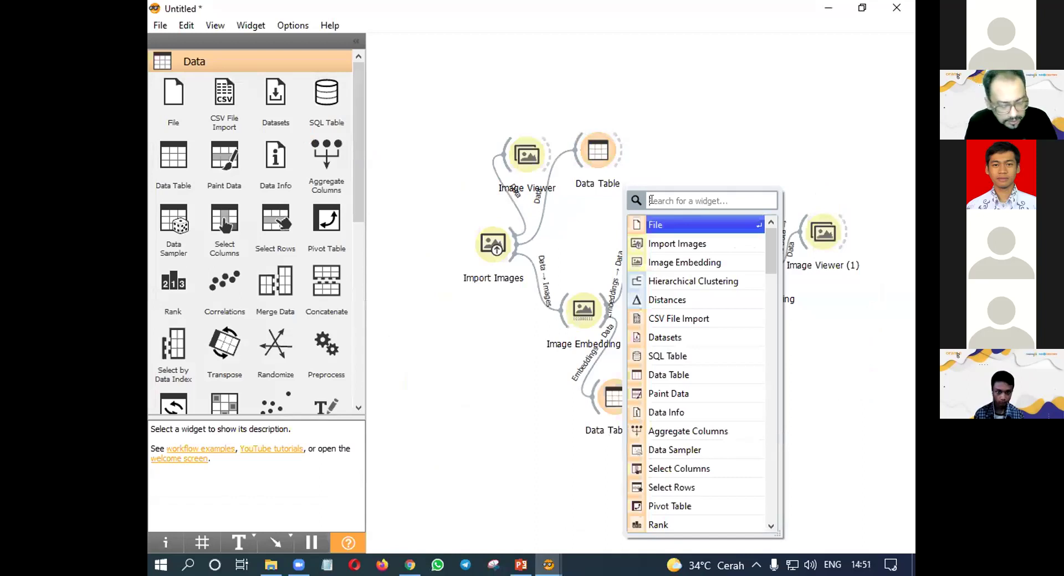
type("dis")
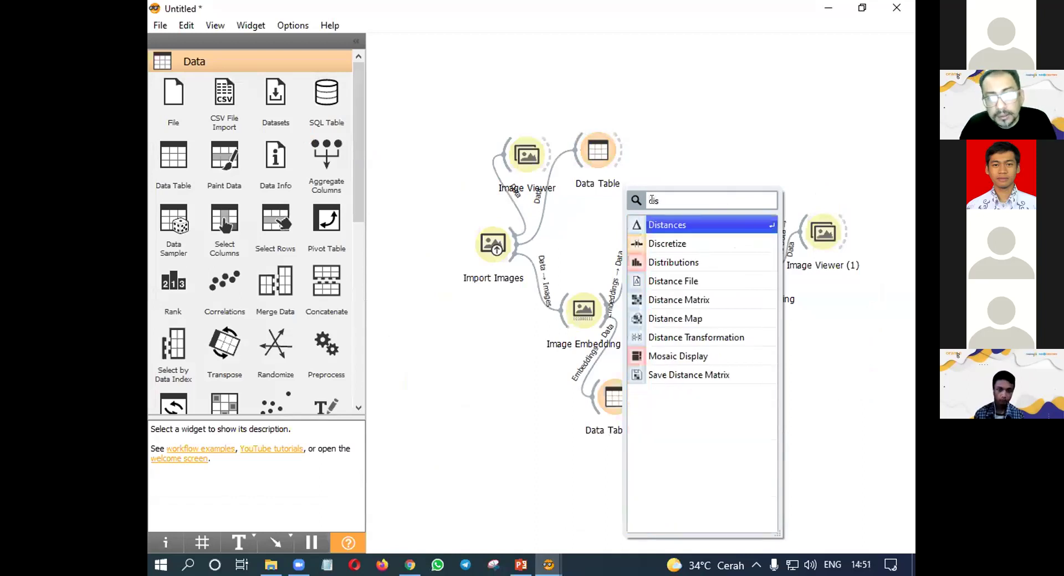
left_click(663, 225)
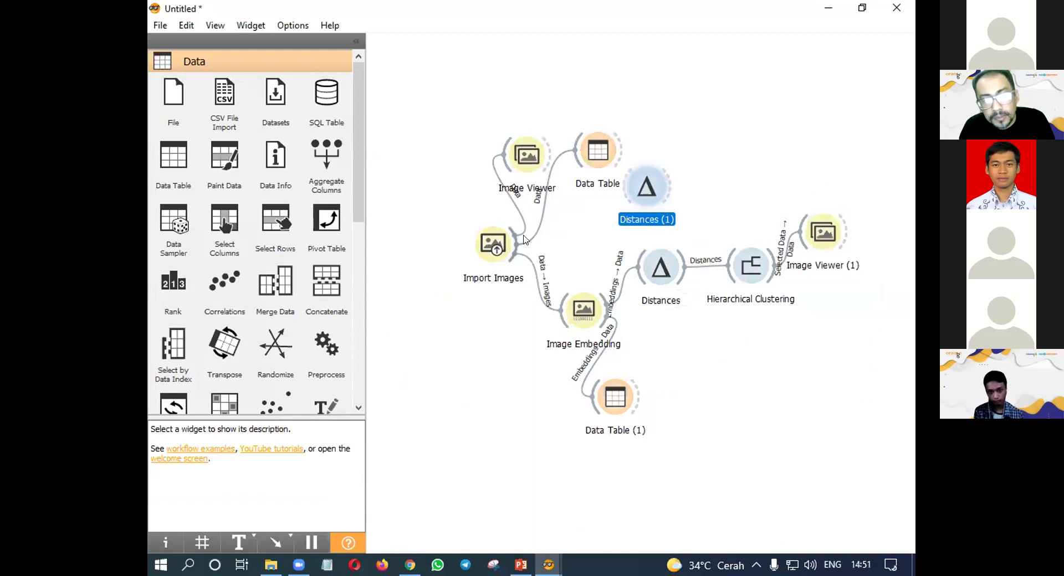
left_click_drag(521, 243, 657, 204)
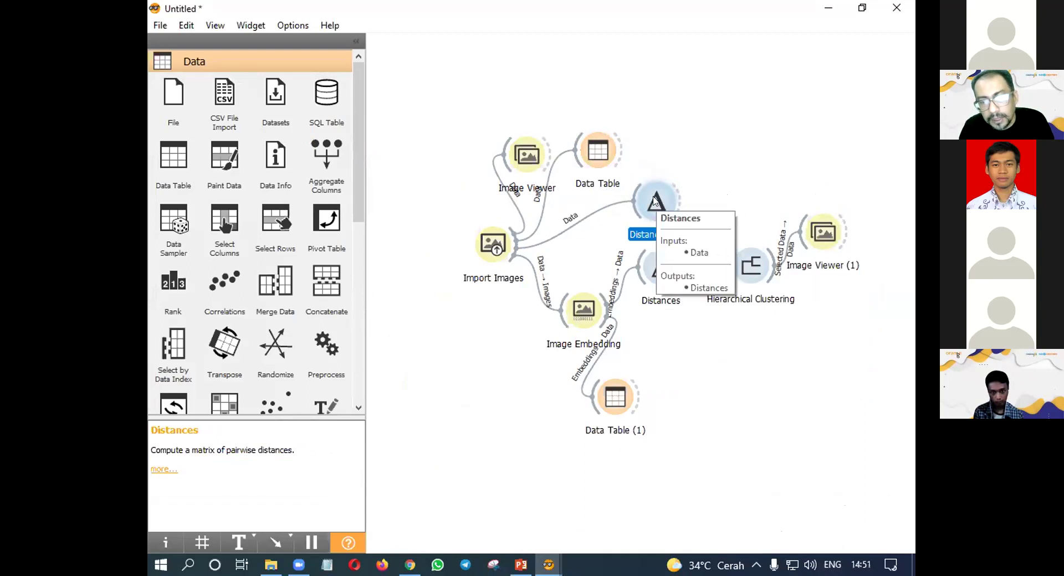
left_click_drag(656, 203, 667, 197)
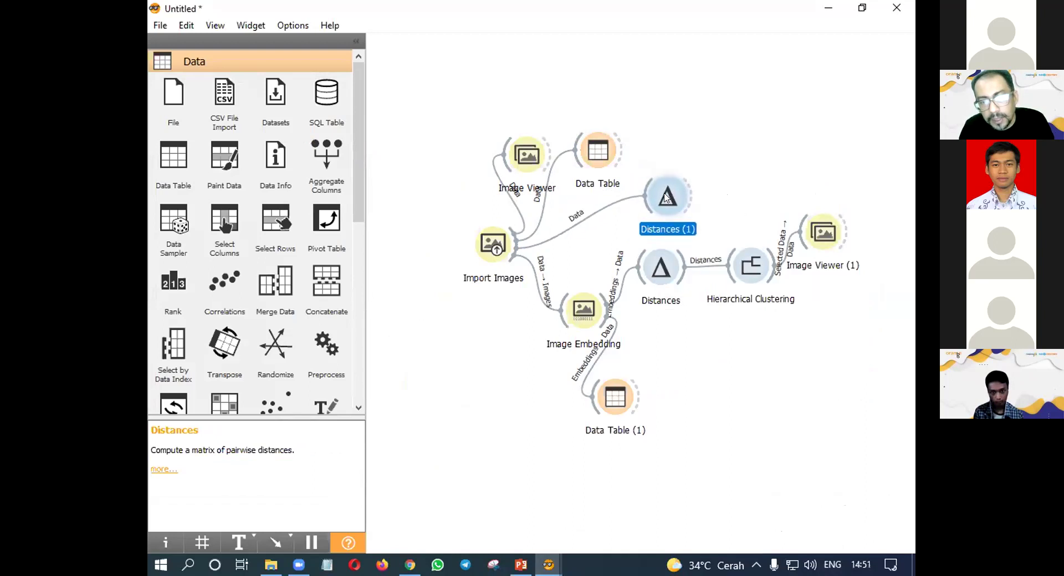
- Add a Hierarchical Clustering widget connected to Distances (1) and an Image Viewer connected to its output
right_click(730, 164)
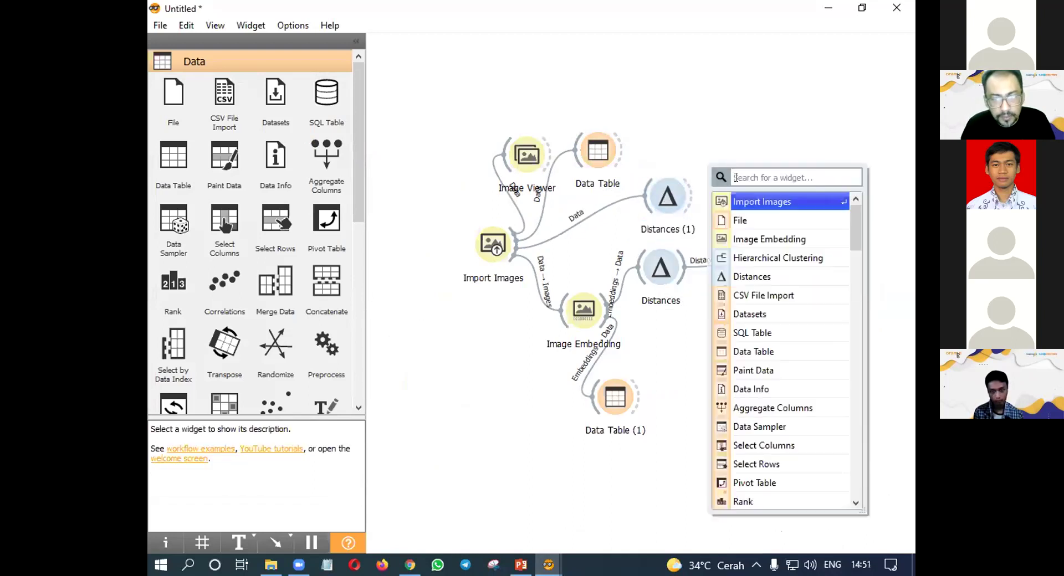
left_click(742, 258)
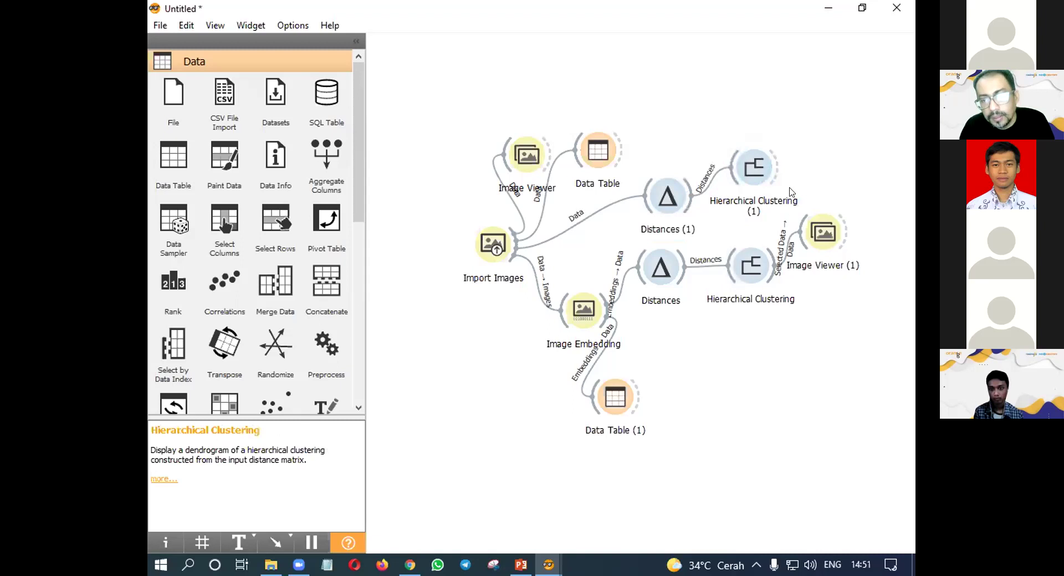
left_click_drag(781, 166, 823, 147)
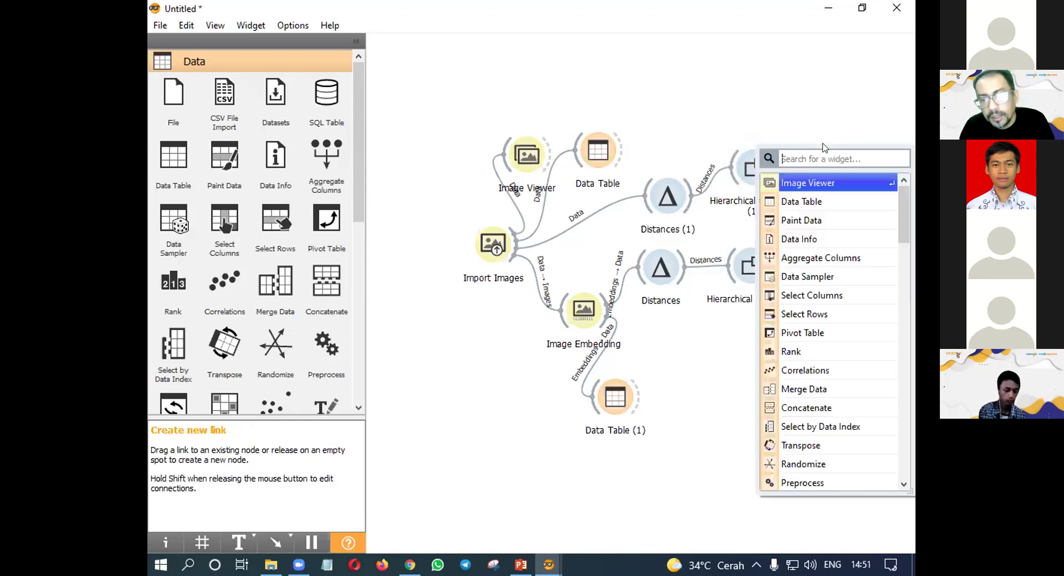
left_click(826, 181)
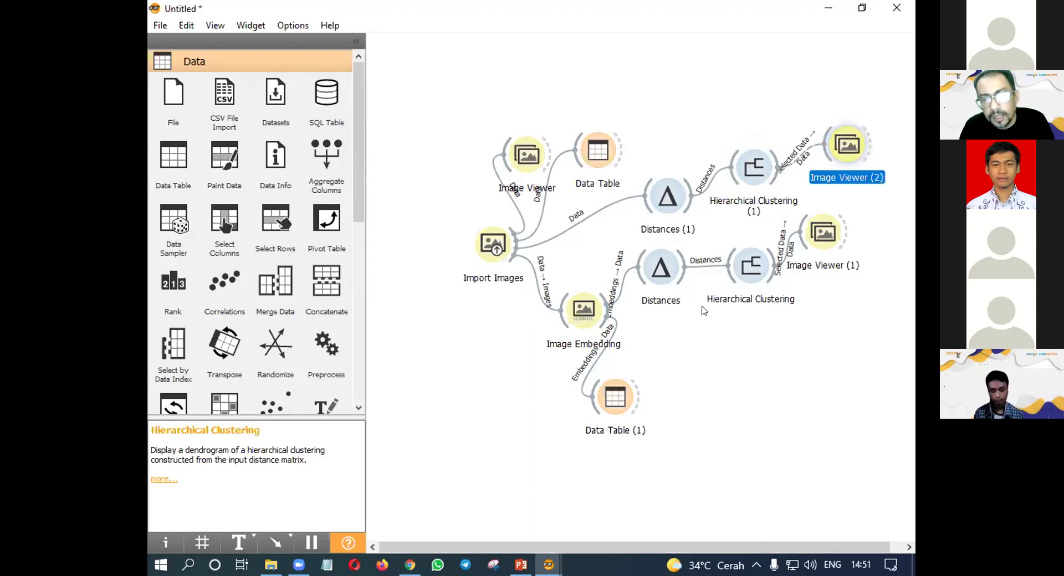
- Check the settings of Distances (1) and the dendrogram of Hierarchical Clustering (1), closing each window
double_click(667, 201)
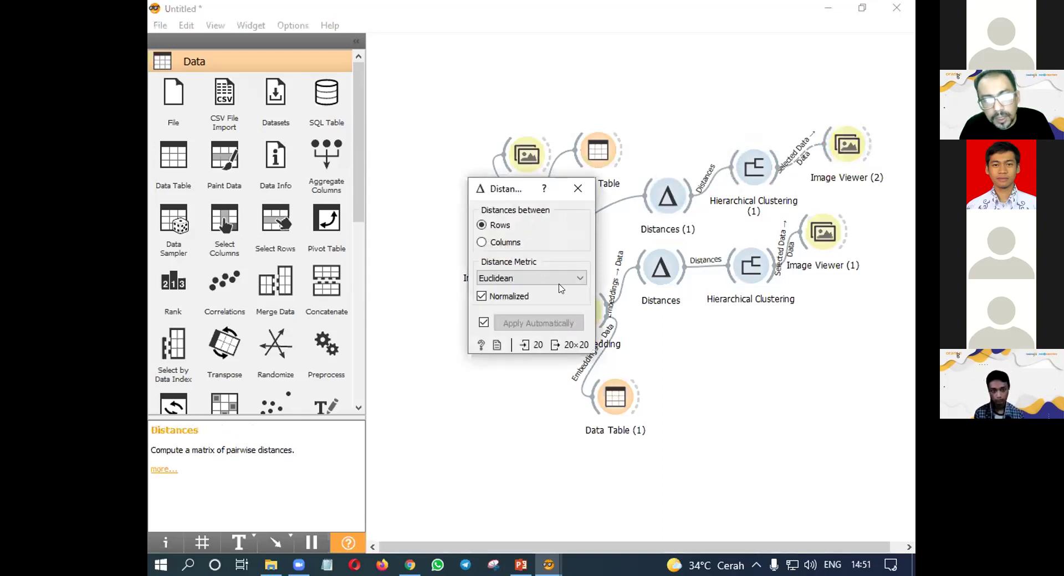
left_click(578, 188)
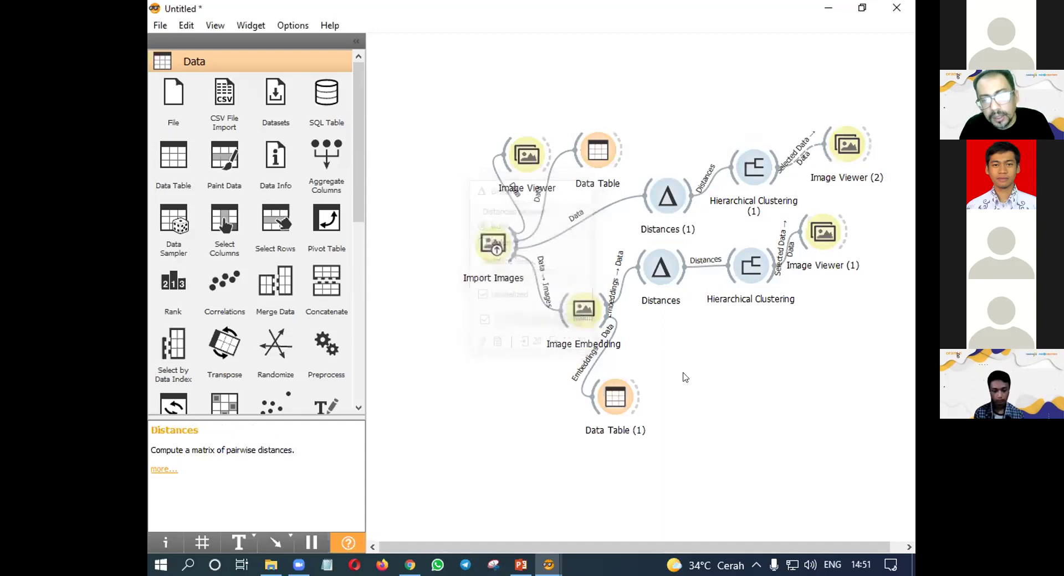
double_click(764, 172)
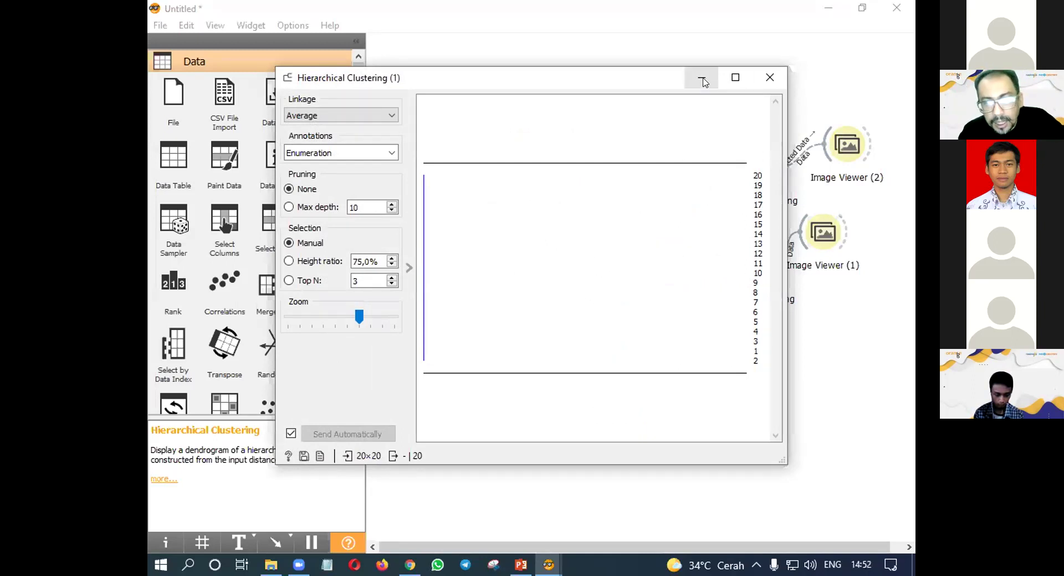
left_click(770, 78)
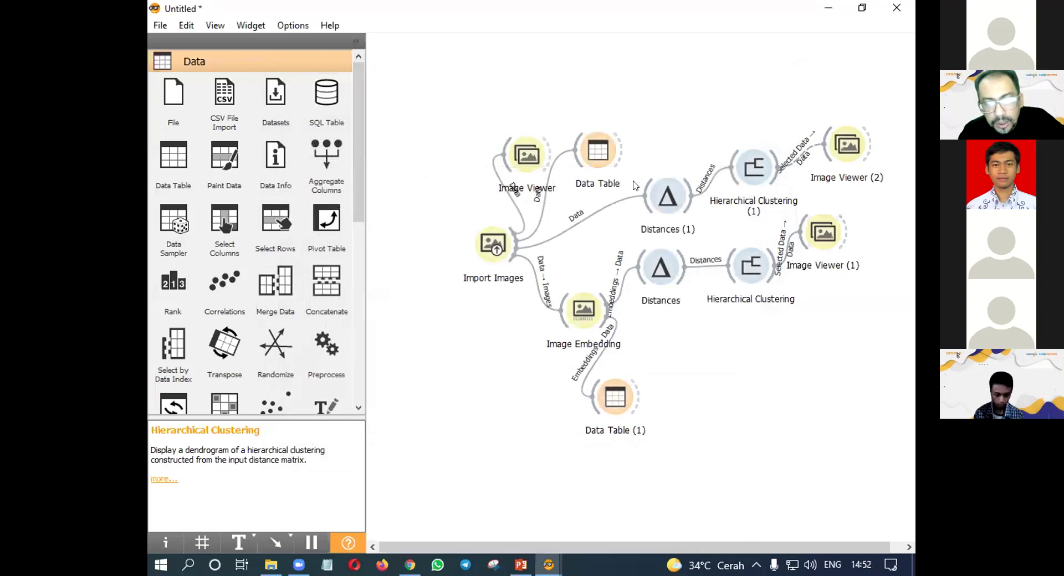
double_click(666, 199)
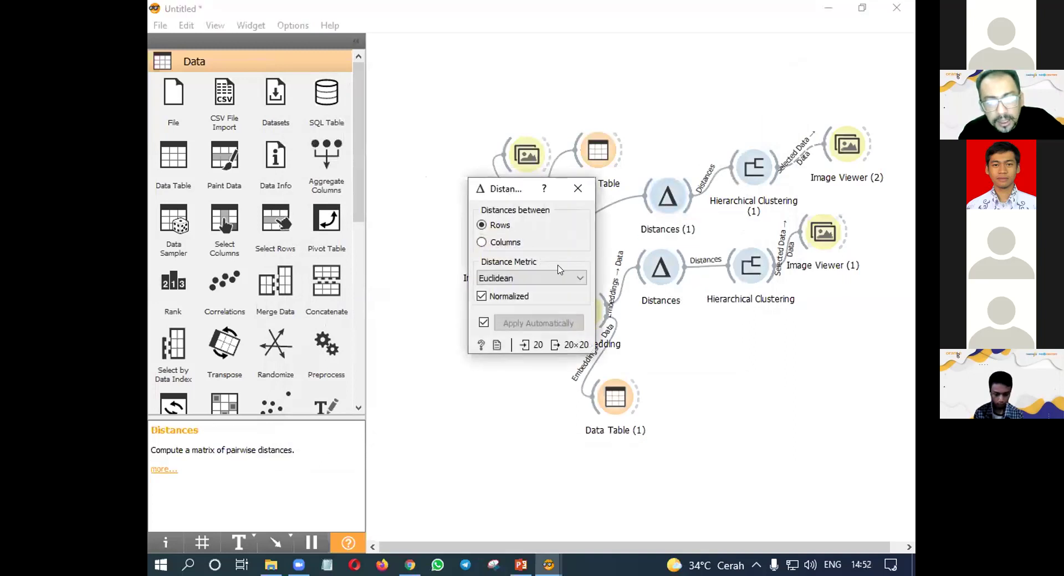
left_click(577, 189)
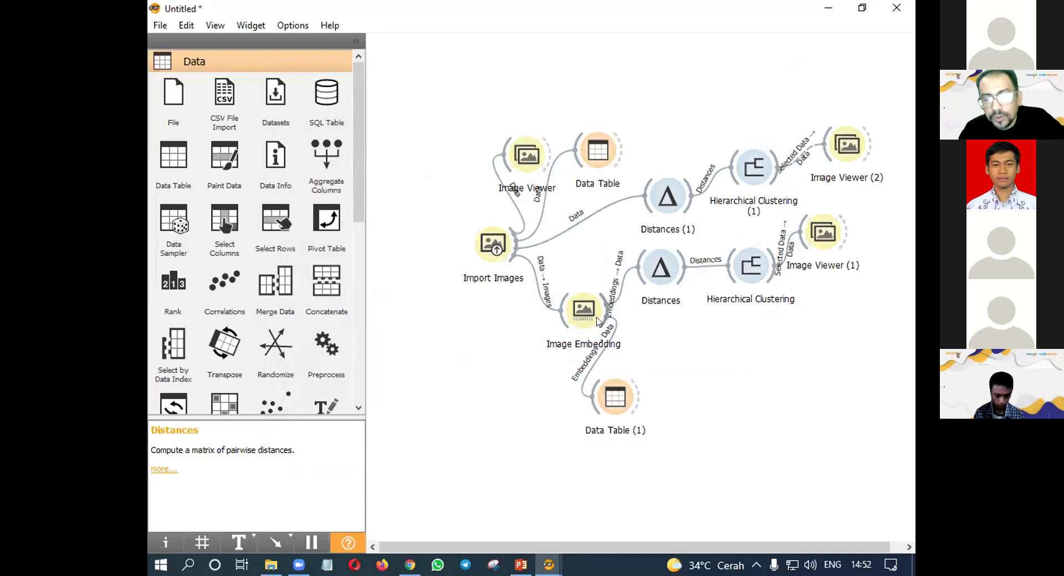
- Change the embedder of the Image Embedding widget to SqueezeNet (local) and close its settings
mouse_move(573, 317)
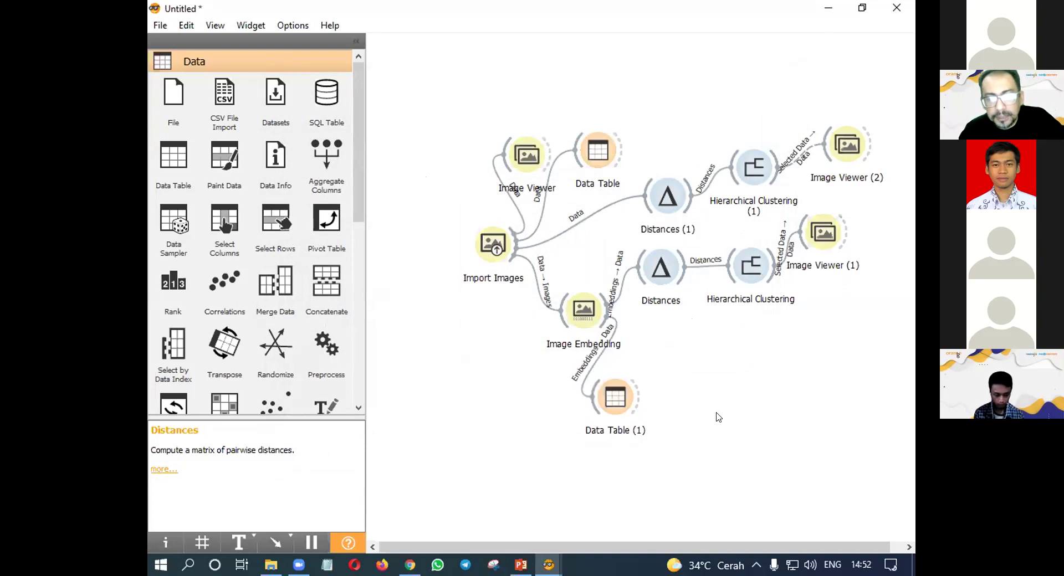
double_click(583, 316)
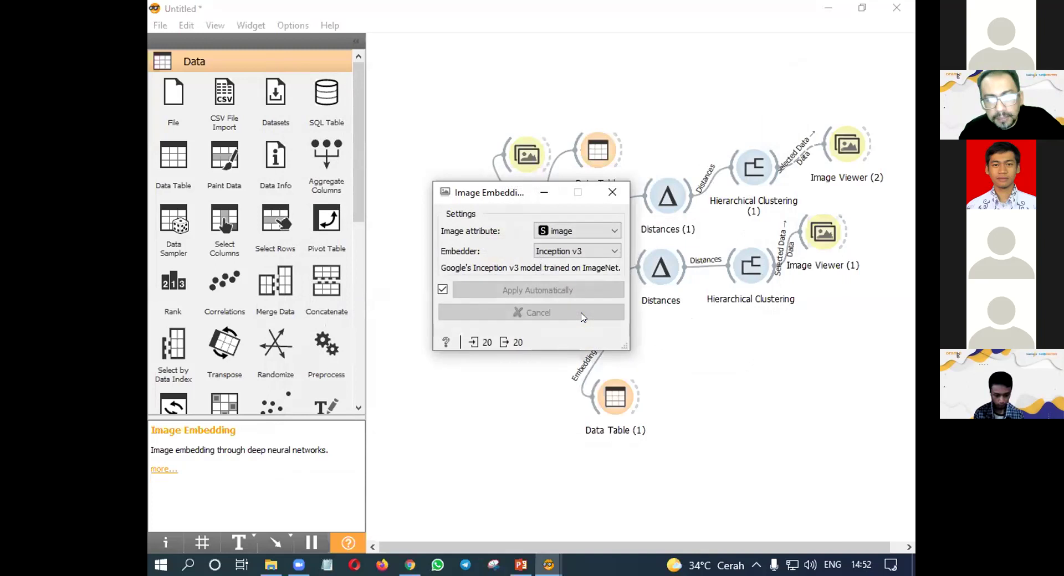
left_click(595, 257)
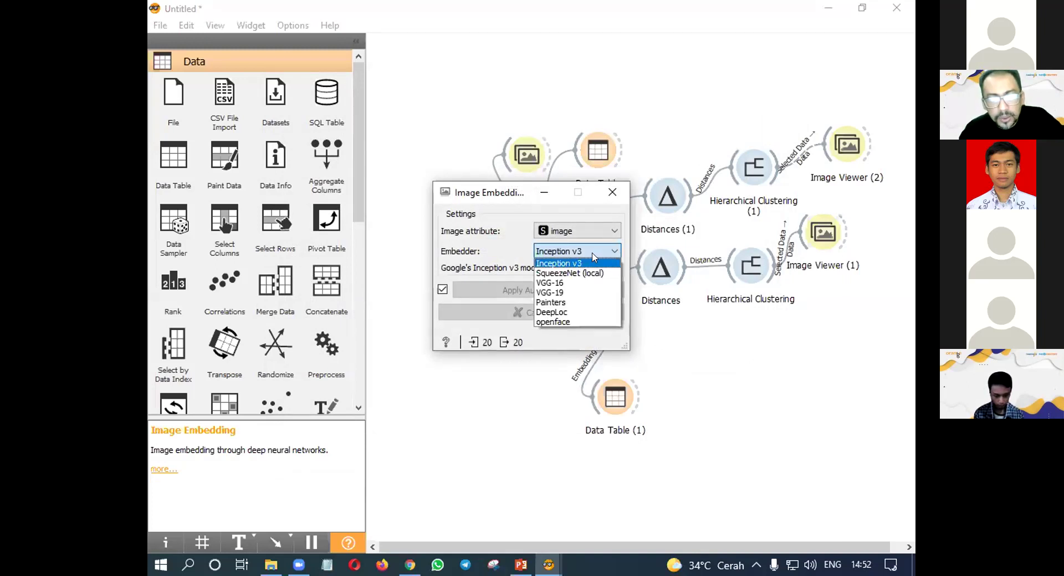
left_click(587, 275)
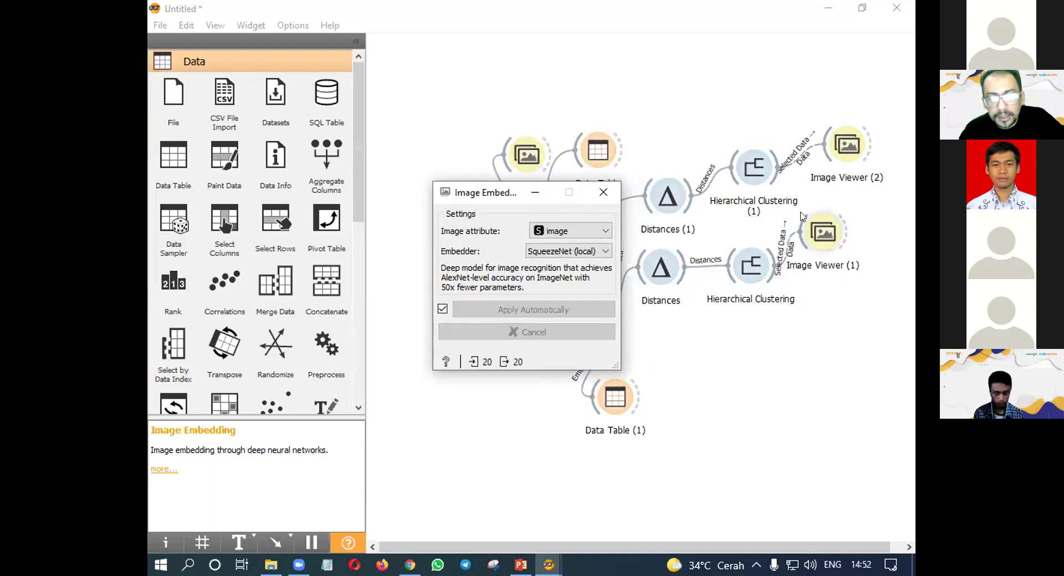
left_click(604, 192)
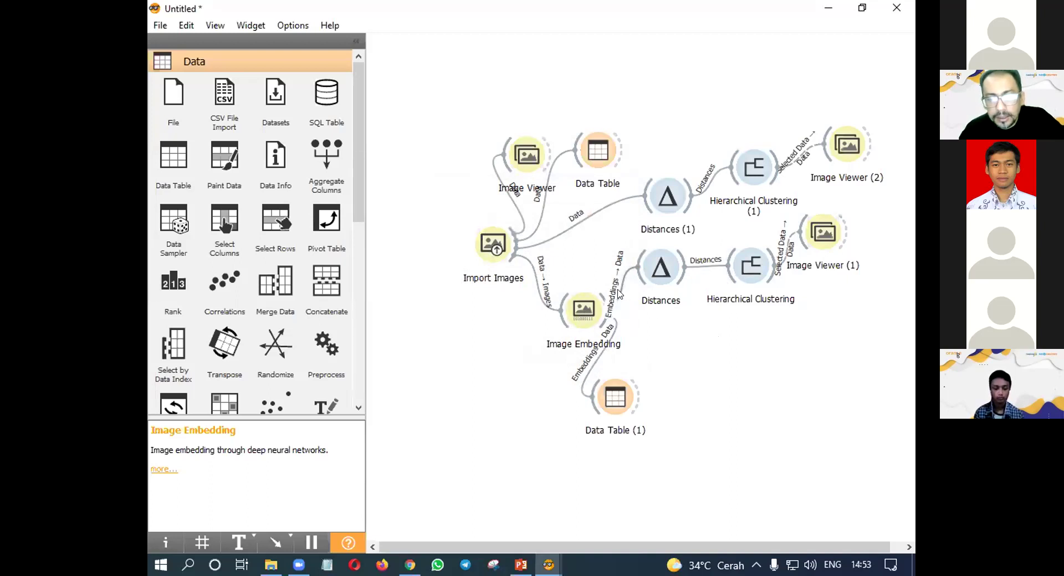
- Examine the image embeddings in Data Table (1) up to the last feature column and close the table
double_click(616, 398)
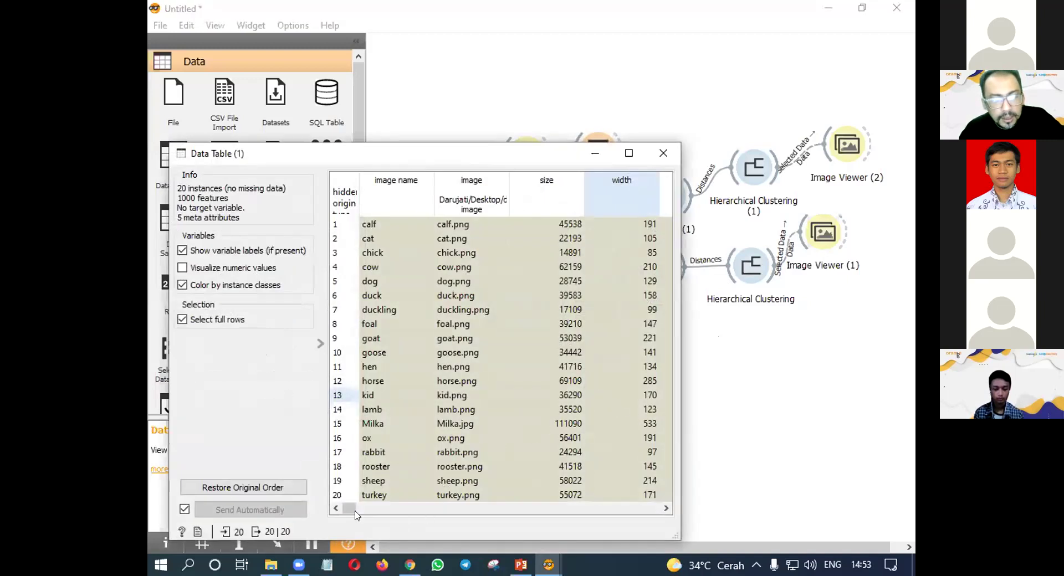
left_click_drag(342, 509, 671, 523)
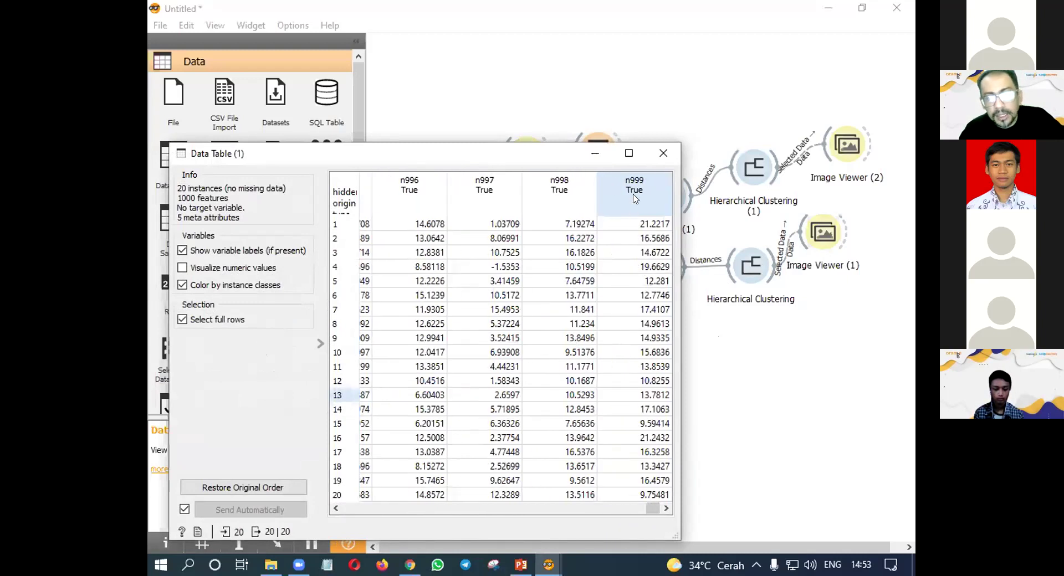
left_click(663, 153)
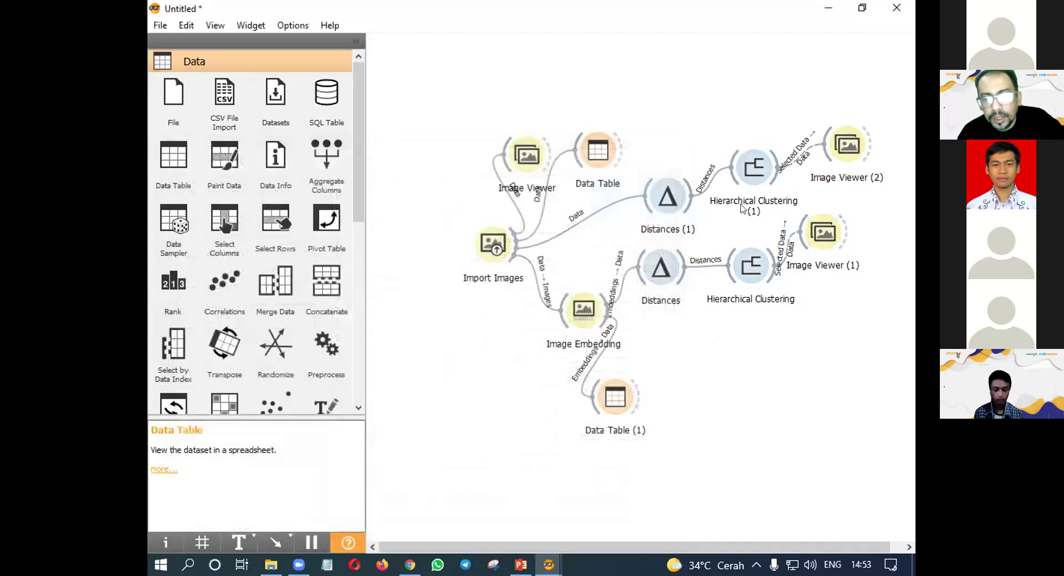
- Examine where Milka falls in the Hierarchical Clustering dendrogram built from the embeddings and close it
double_click(761, 273)
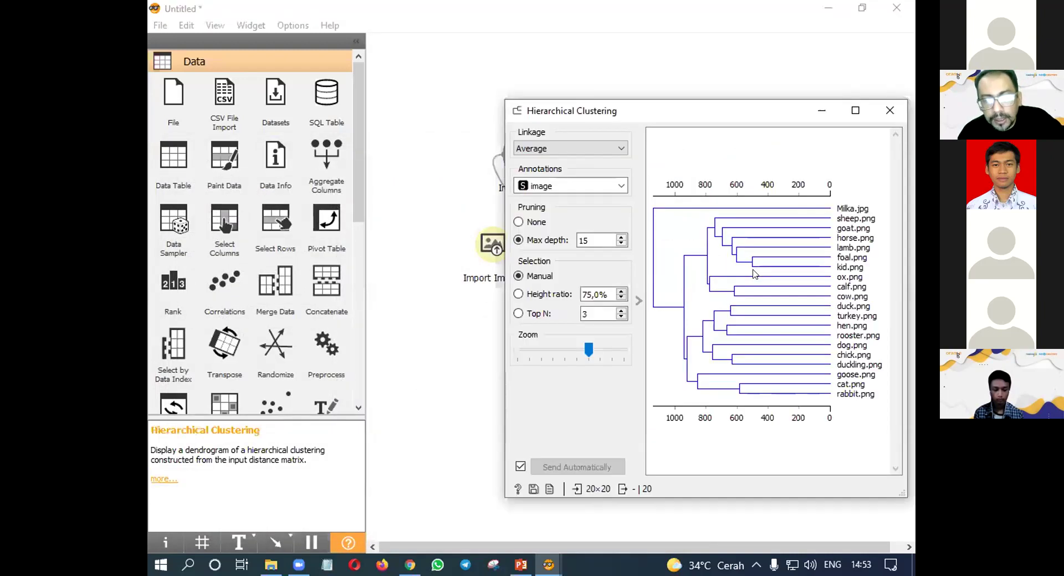
left_click_drag(608, 126, 571, 170)
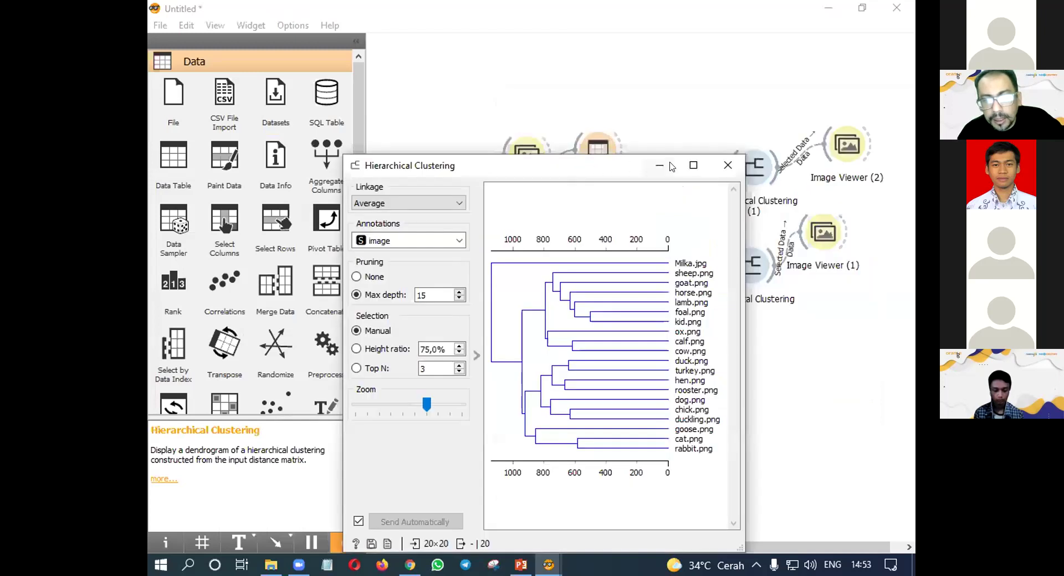
left_click(729, 165)
- Set the distance metric of the Distances widget fed by Image Embedding to Cosine and close its settings
left_click(653, 271)
double_click(654, 271)
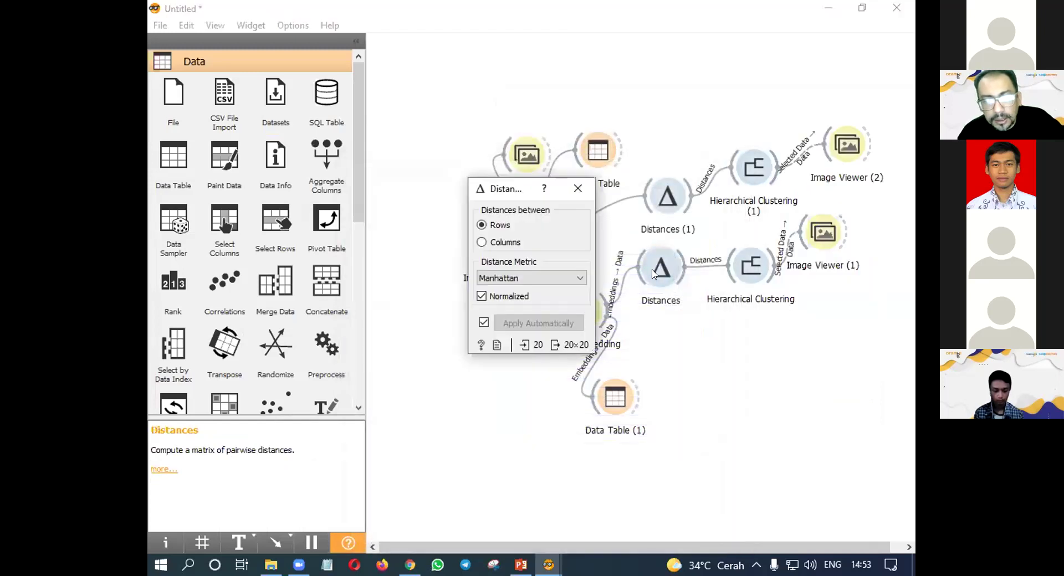
left_click(527, 279)
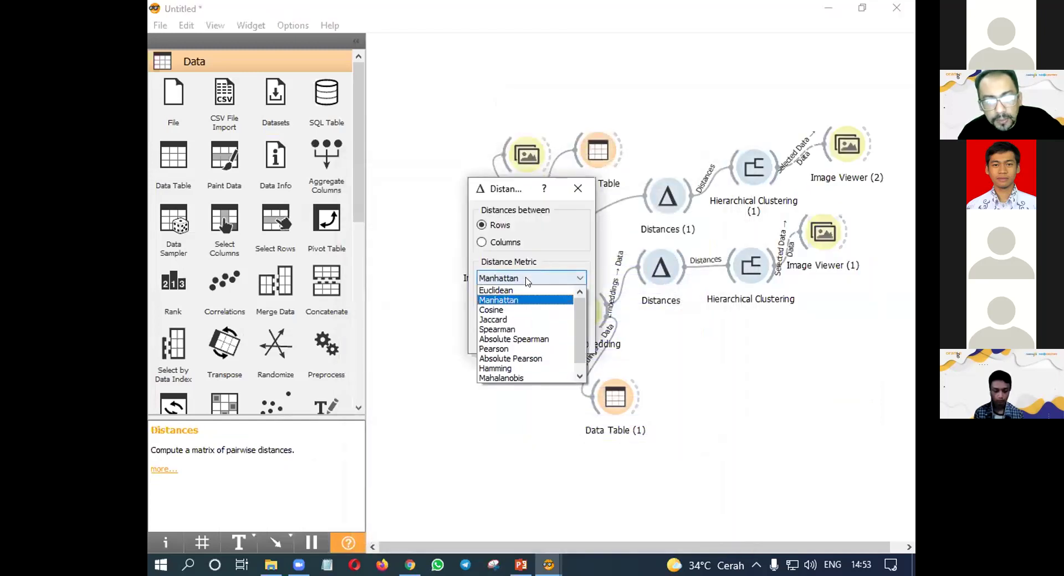
left_click(519, 310)
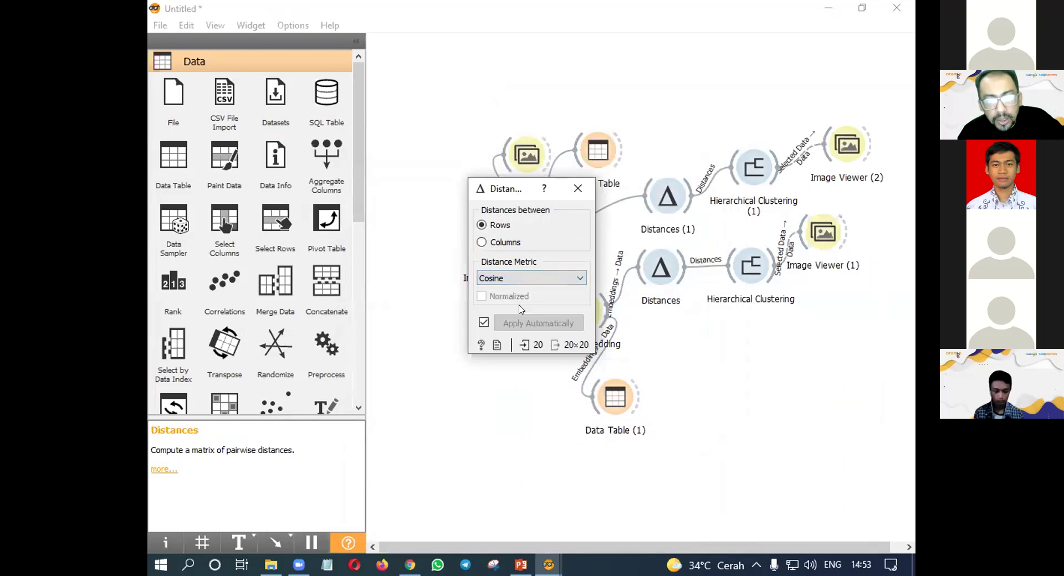
left_click(578, 188)
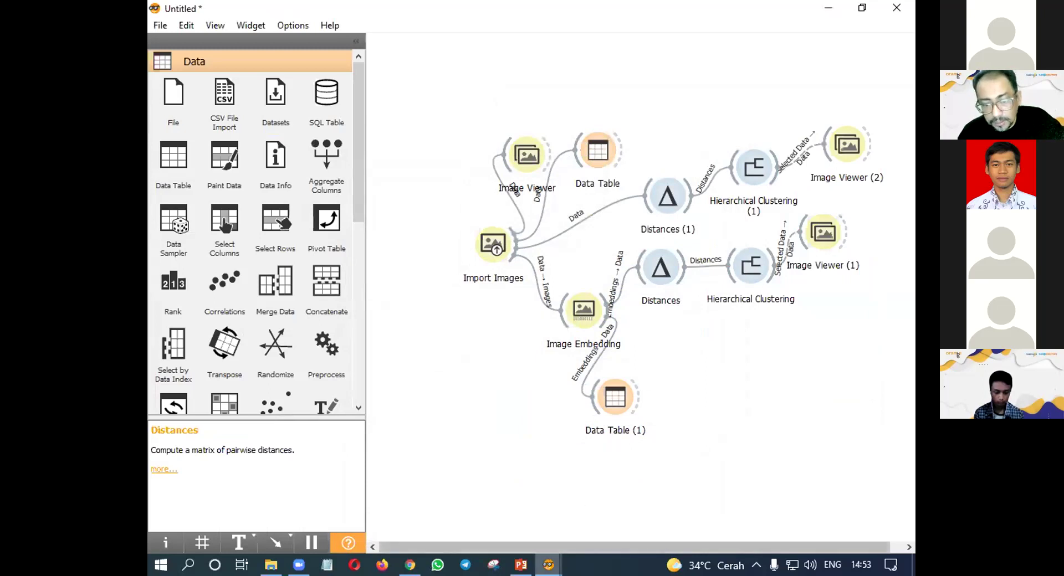
- Open the Hierarchical Clustering widget fed by Distances and examine where Milka falls in the dendrogram built with the Cosine metric
left_click(548, 565)
left_click(630, 522)
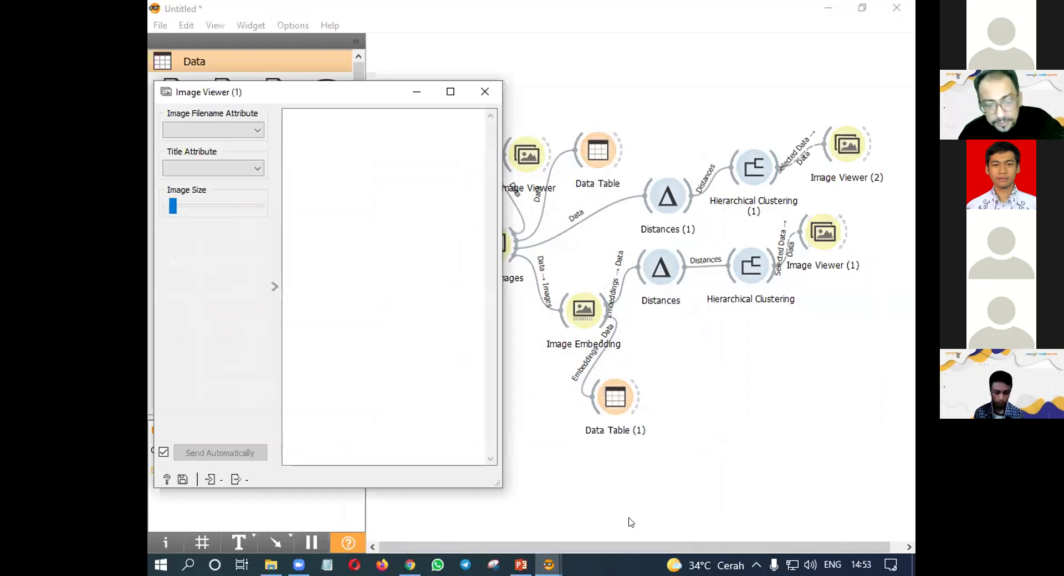
double_click(746, 262)
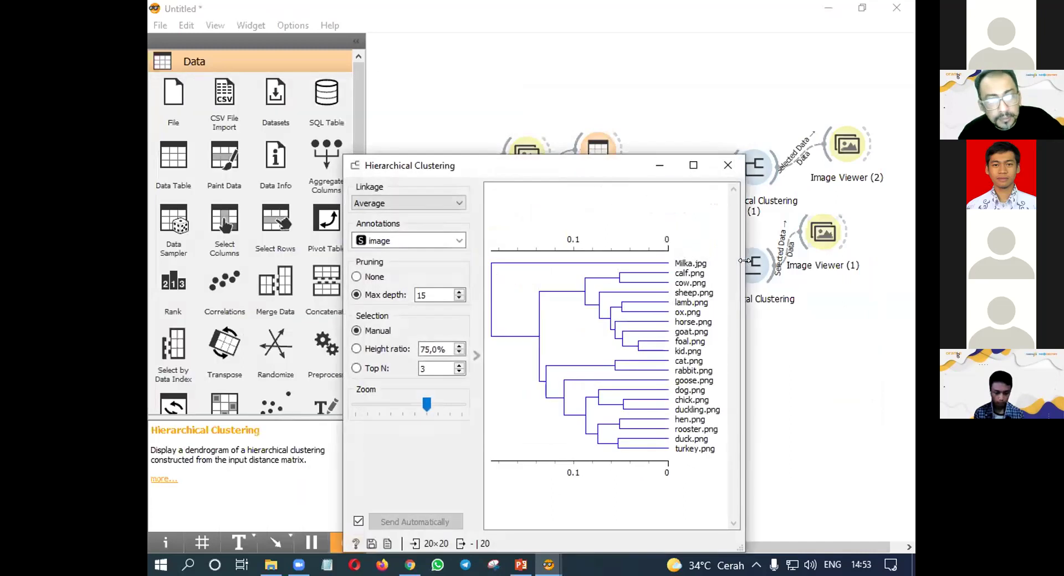
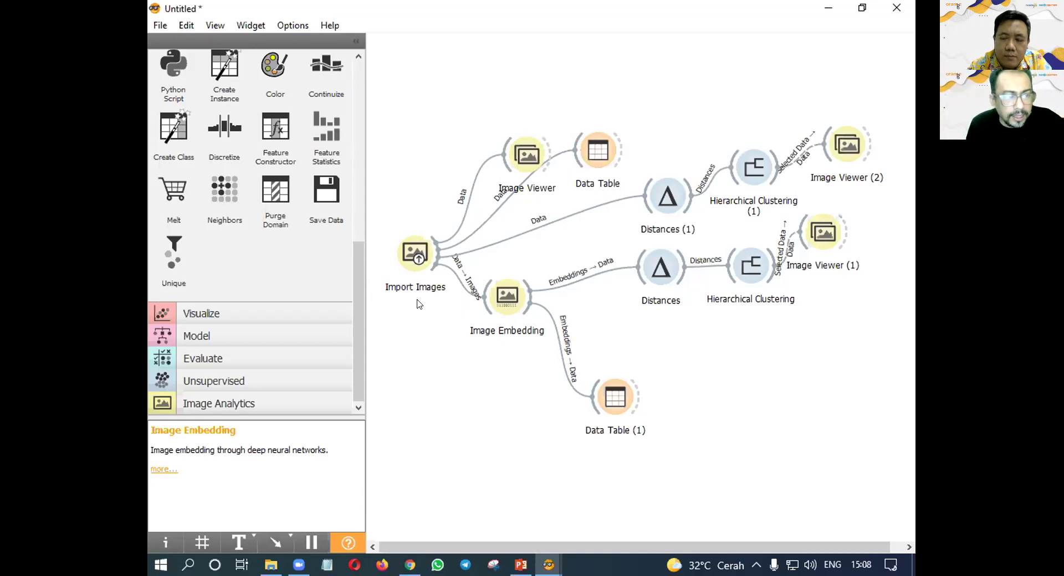
- Browse the available widgets across the data, visualization, model, evaluation and unsupervised categories
left_click_drag(359, 323, 364, 127)
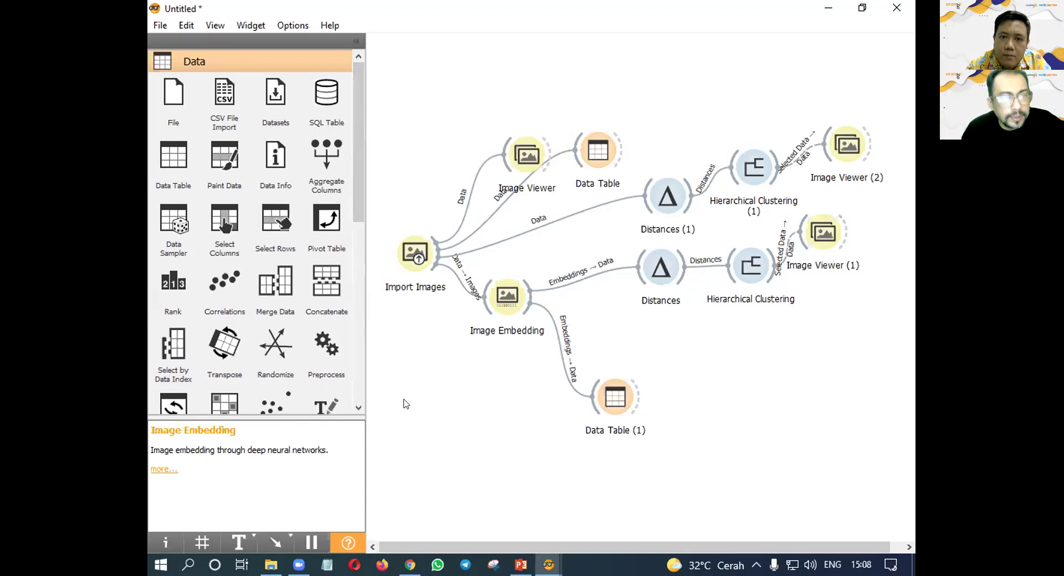
left_click_drag(361, 195, 363, 394)
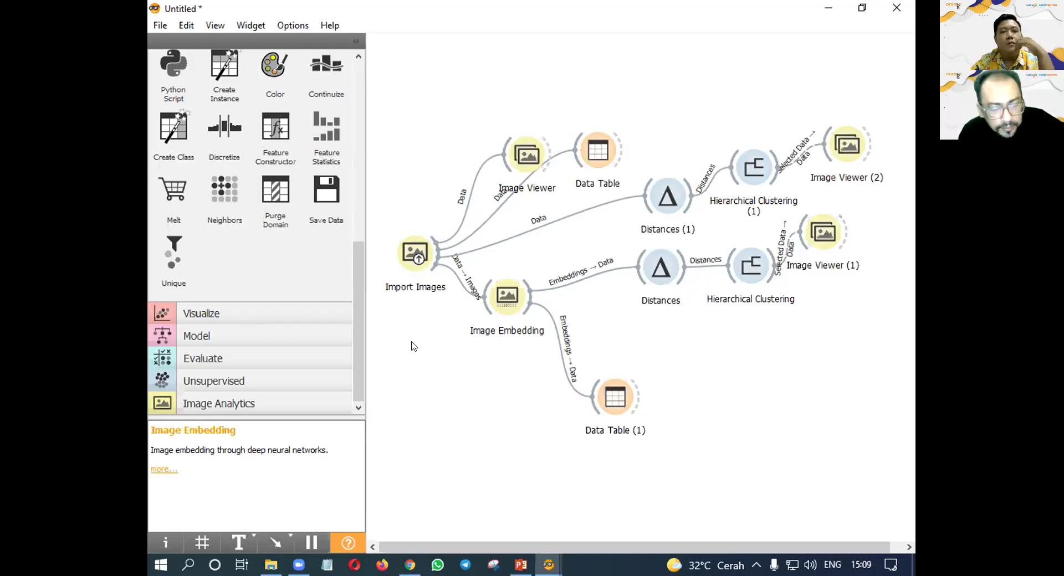
right_click(425, 413)
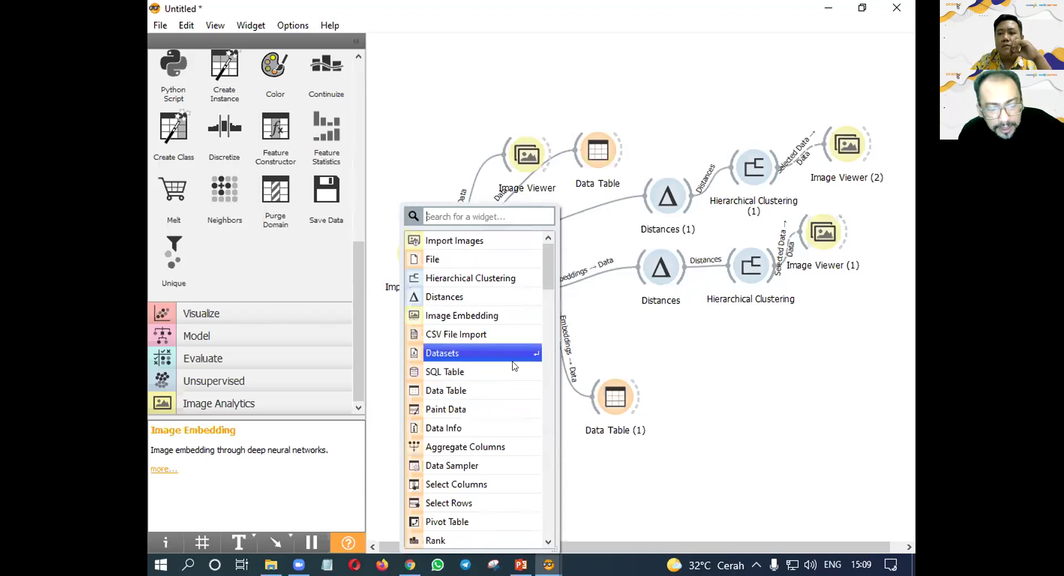
left_click_drag(547, 270, 546, 330)
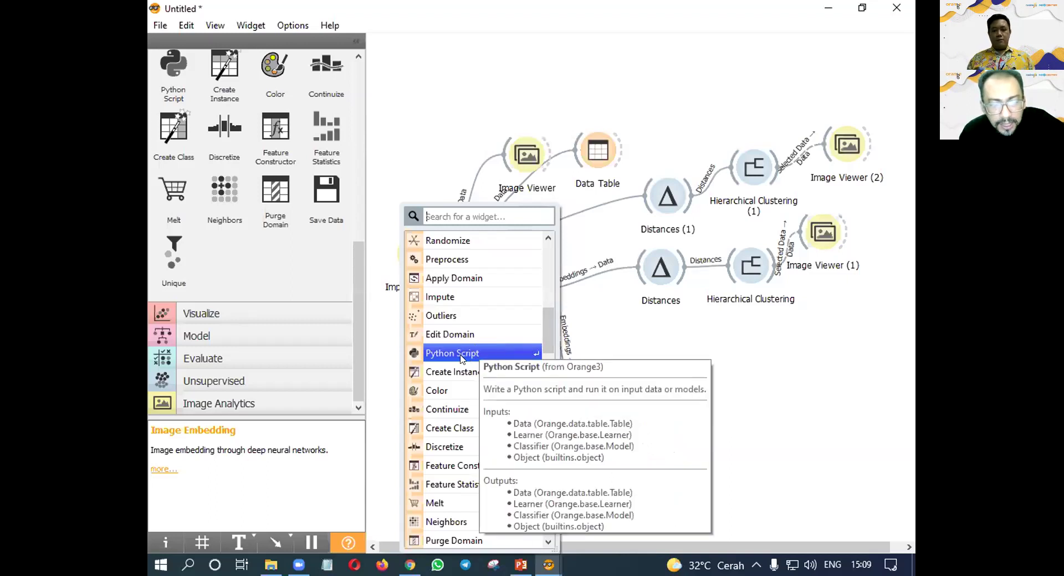
scroll(461, 359, "down", 1)
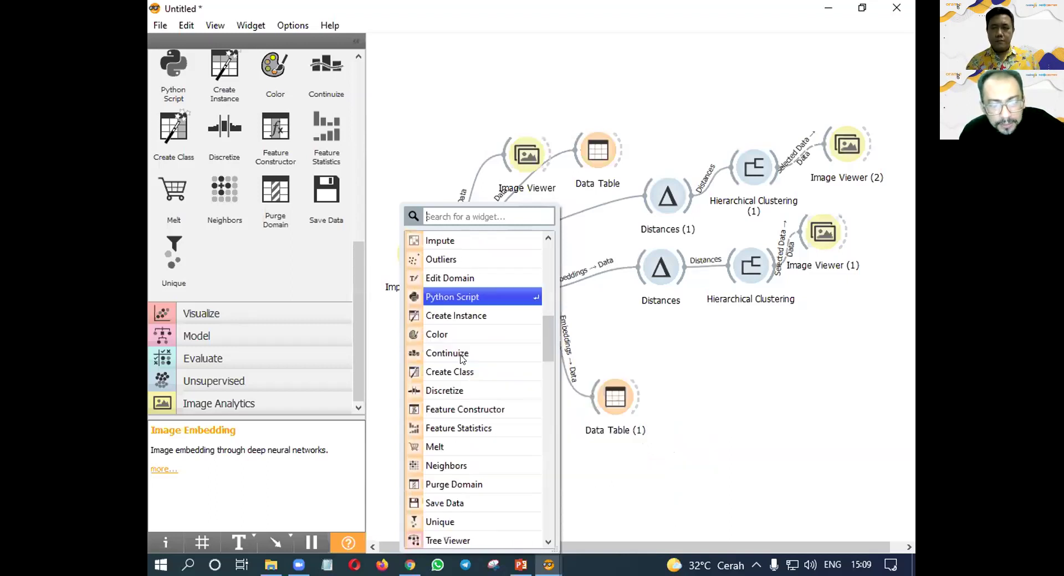
scroll(461, 359, "down", 1)
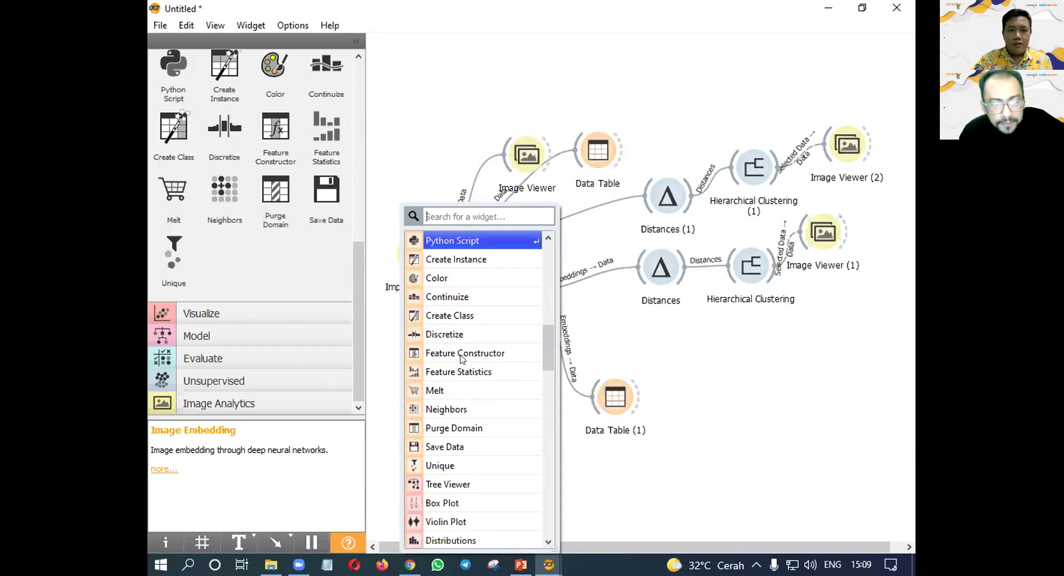
scroll(461, 359, "down", 3)
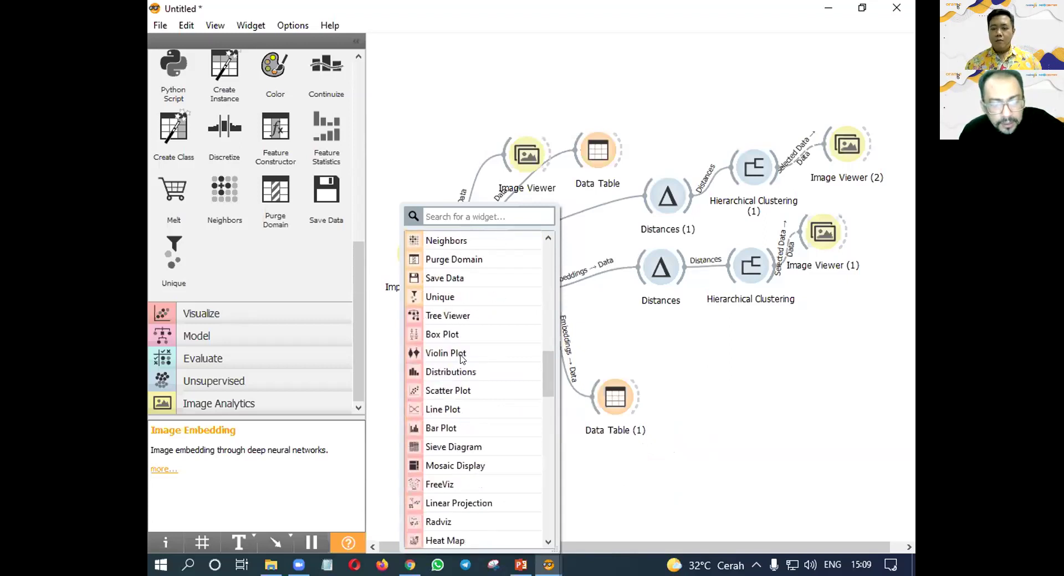
scroll(461, 359, "down", 1)
scroll(461, 359, "down", 2)
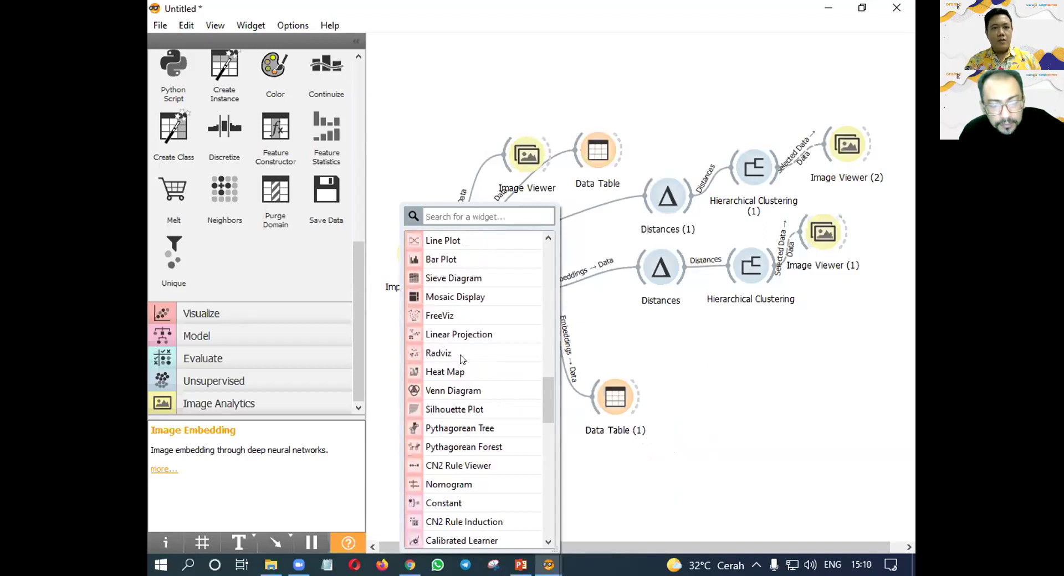
scroll(461, 359, "down", 2)
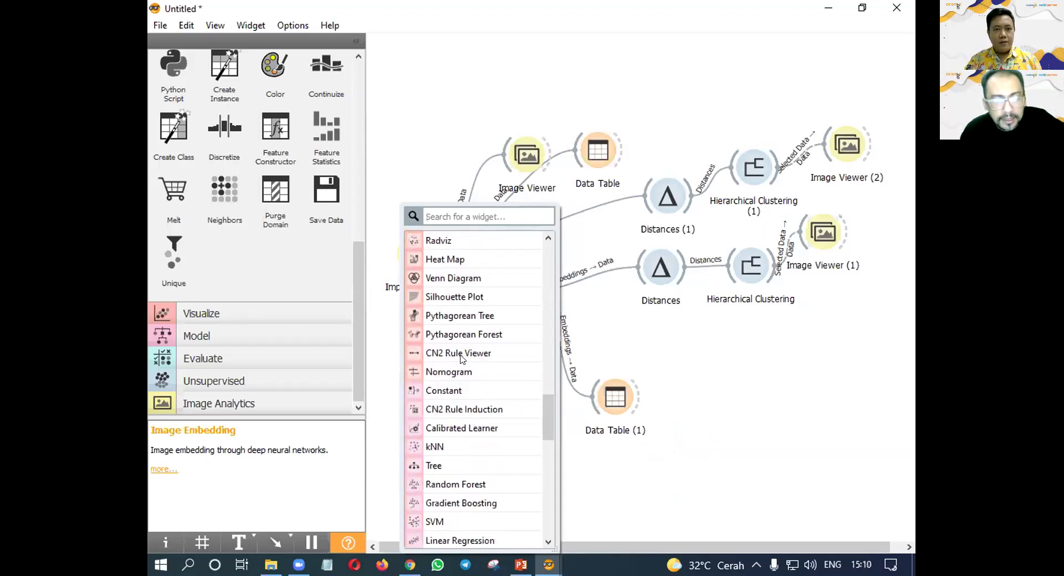
scroll(460, 359, "up", 2)
scroll(461, 359, "down", 9)
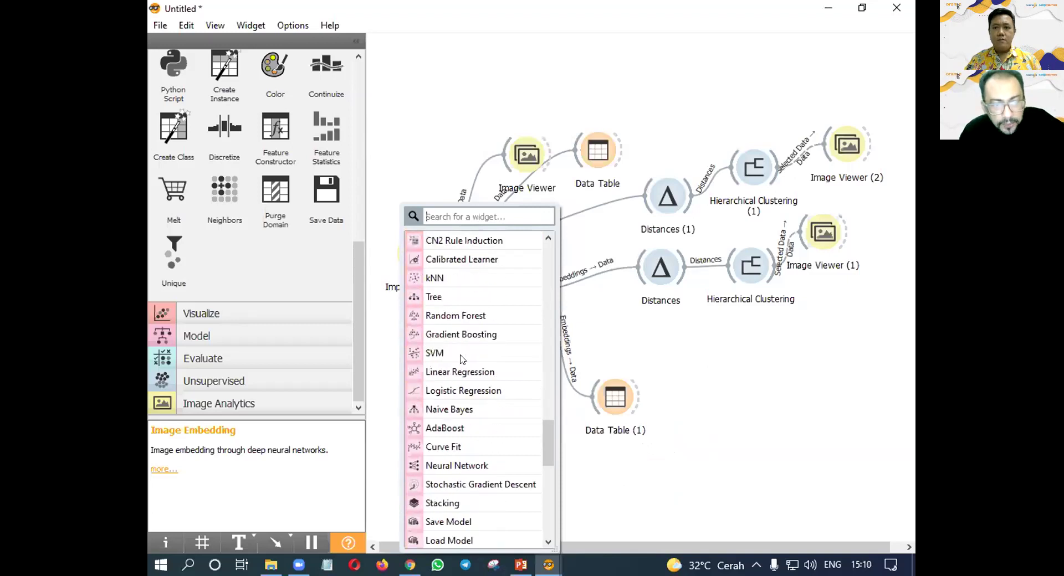
scroll(461, 359, "down", 4)
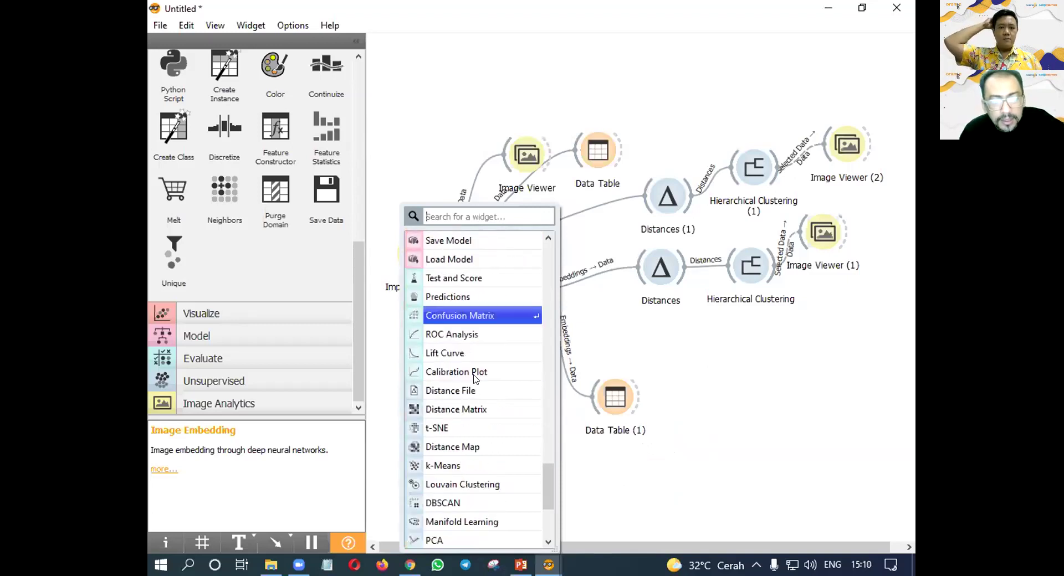
scroll(474, 378, "up", 4)
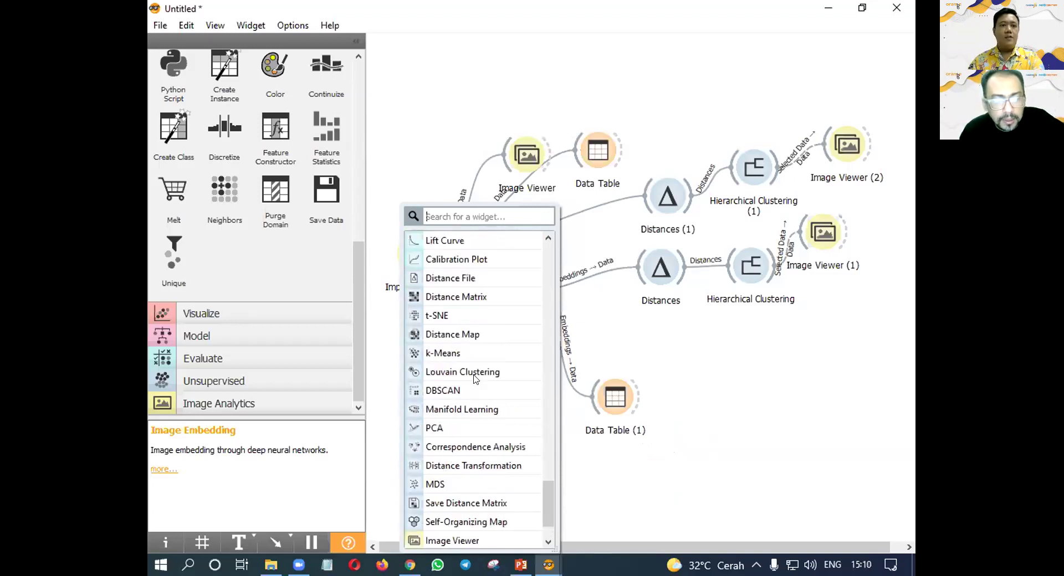
scroll(475, 378, "up", 1)
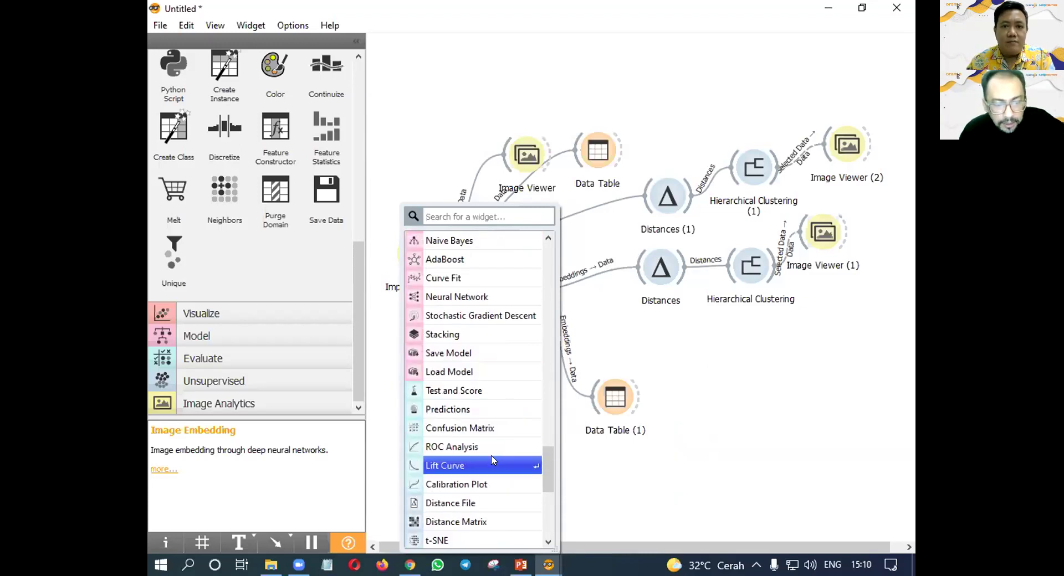
scroll(476, 429, "up", 5)
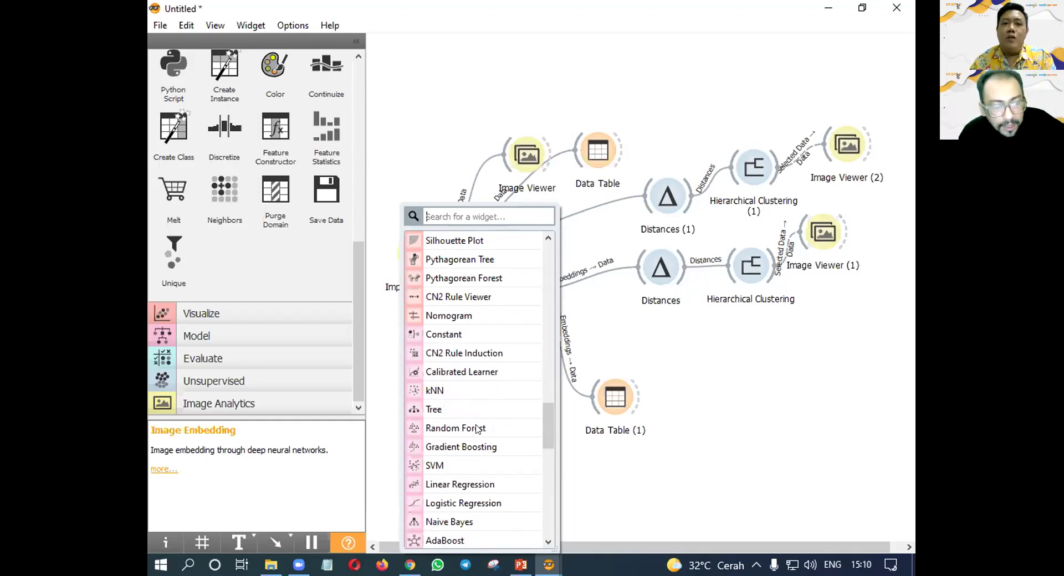
mouse_move(487, 442)
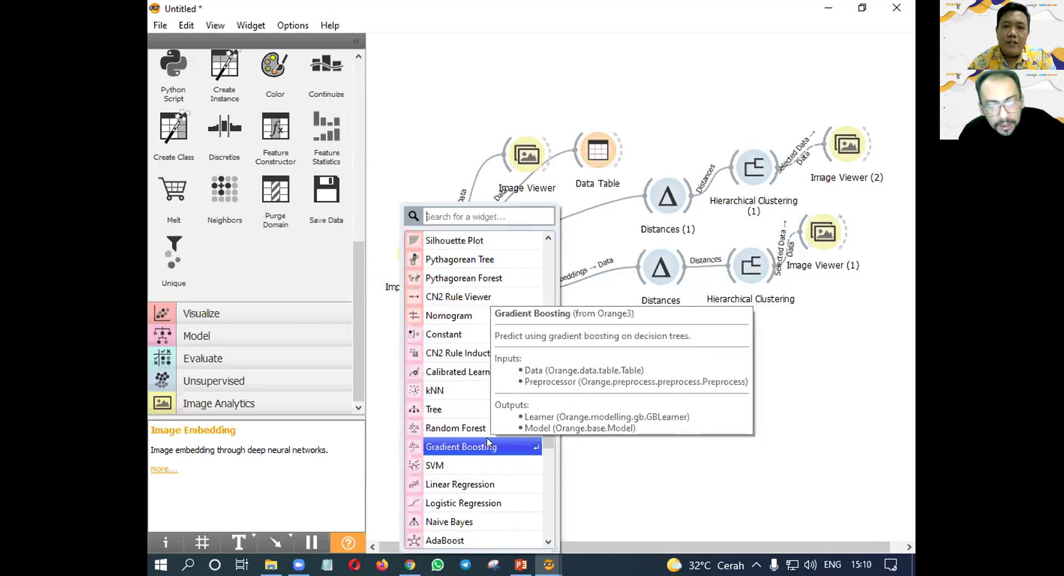
scroll(487, 442, "up", 1)
scroll(487, 441, "up", 8)
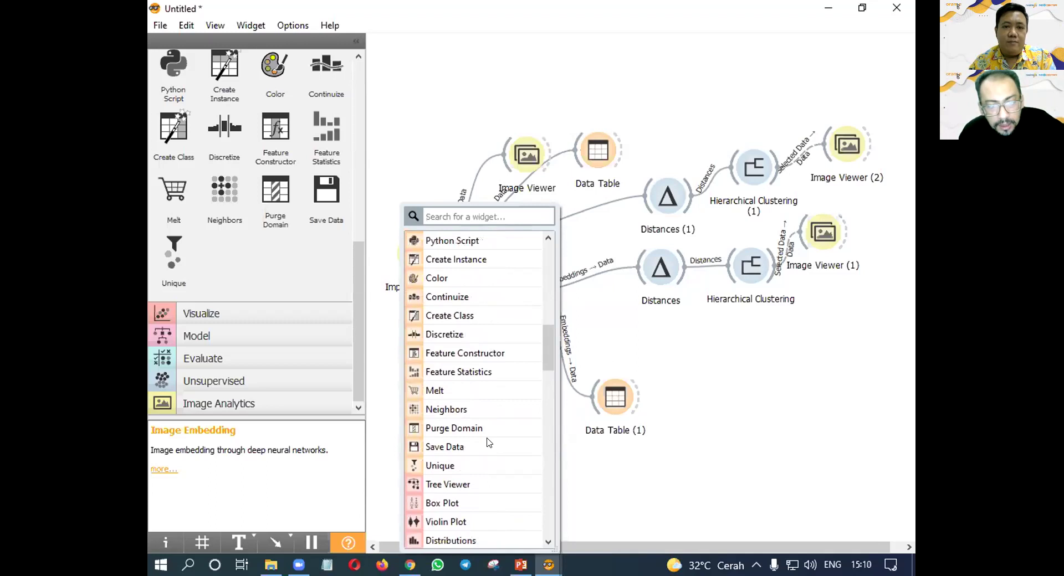
scroll(488, 441, "down", 5)
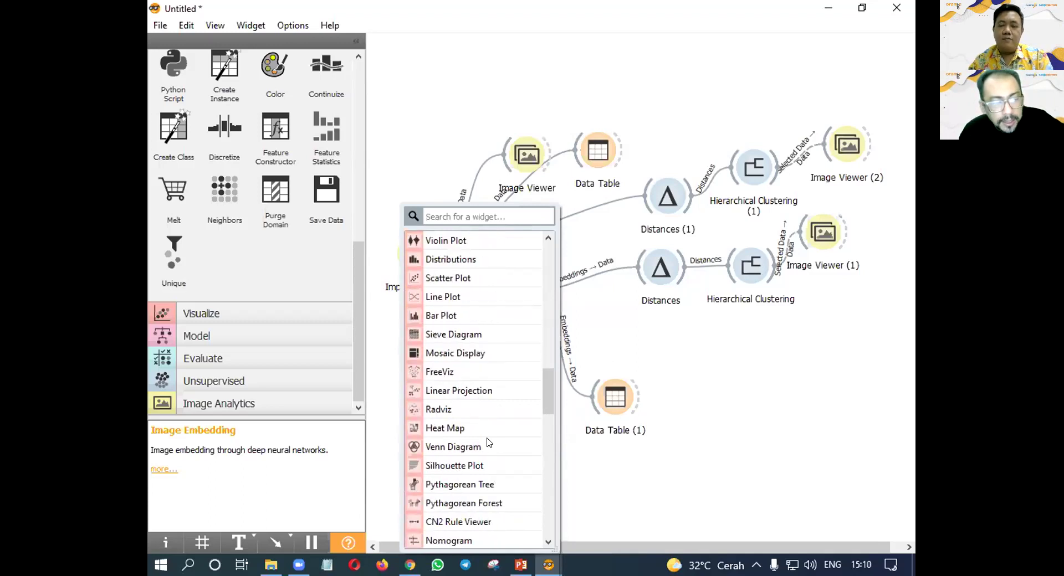
scroll(487, 441, "down", 4)
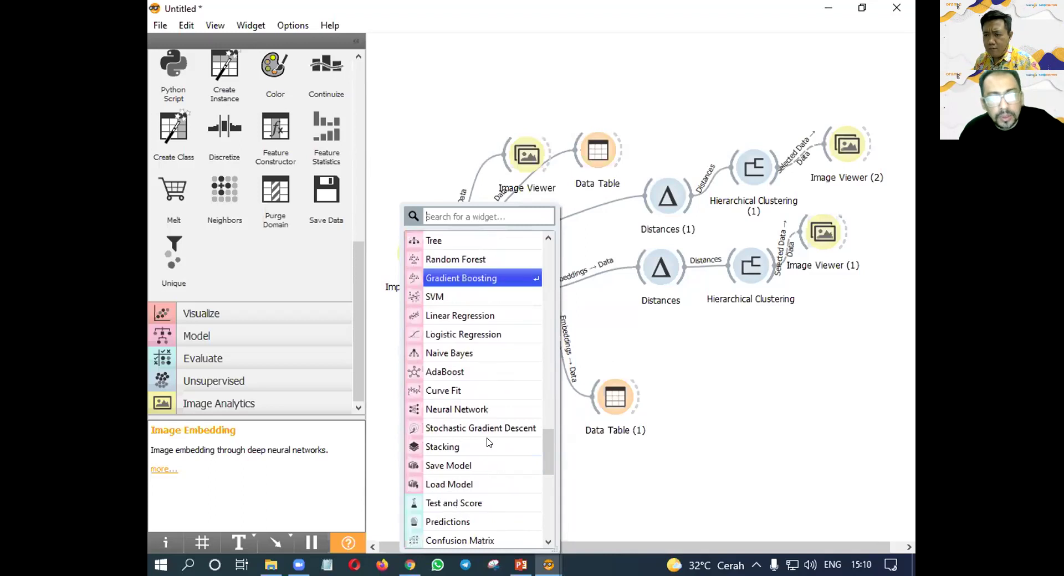
scroll(487, 443, "down", 3)
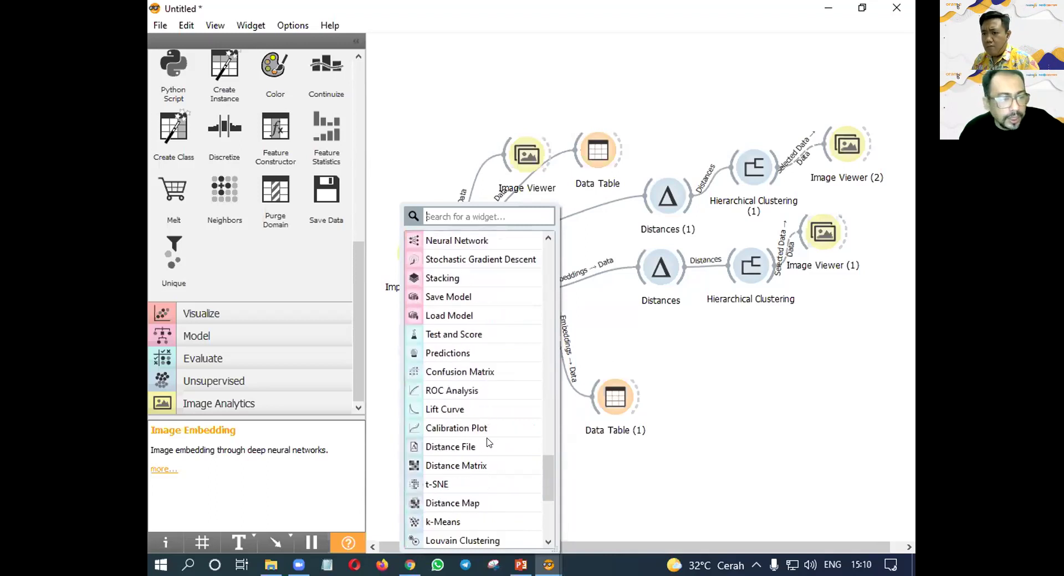
scroll(488, 442, "up", 20)
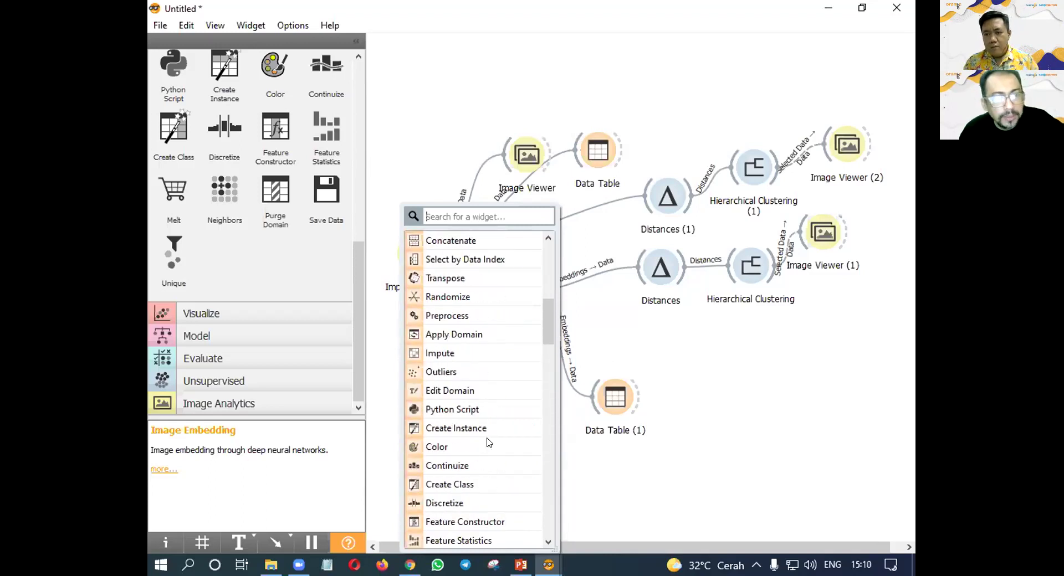
- Add a Python Script widget to the empty canvas area below Import Images
scroll(488, 443, "up", 1)
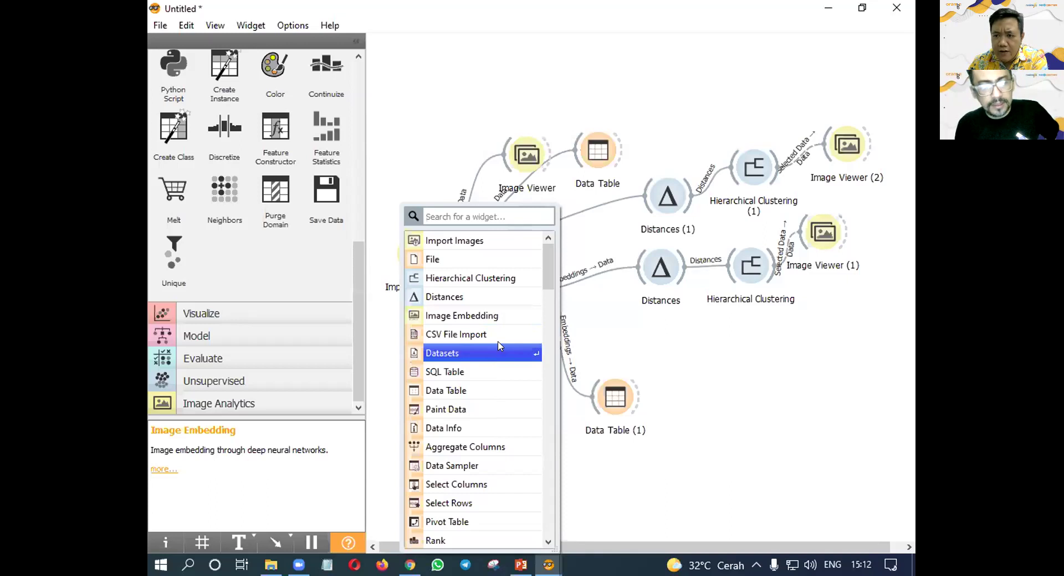
scroll(499, 346, "down", 2)
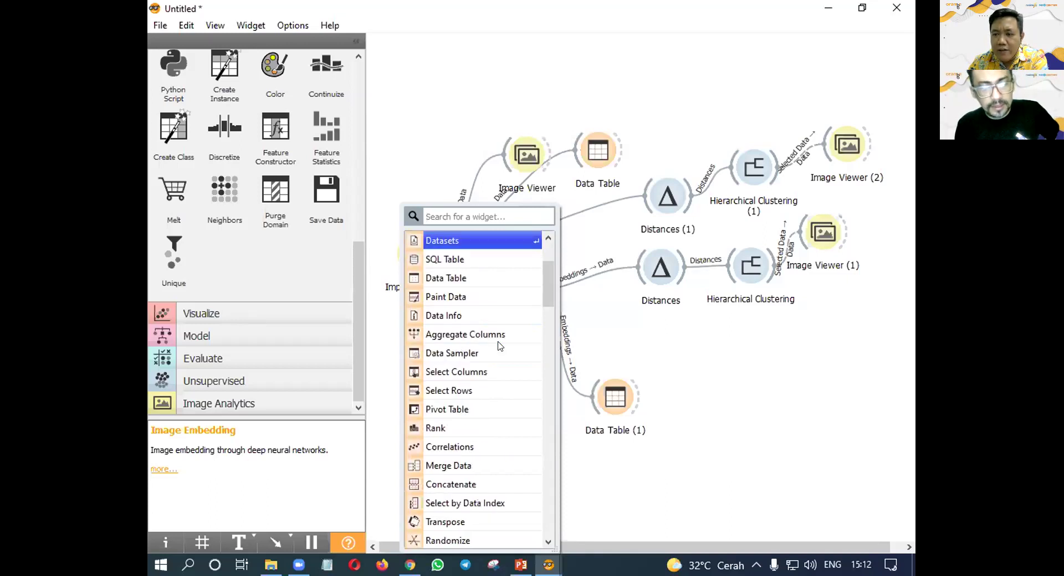
scroll(499, 346, "up", 2)
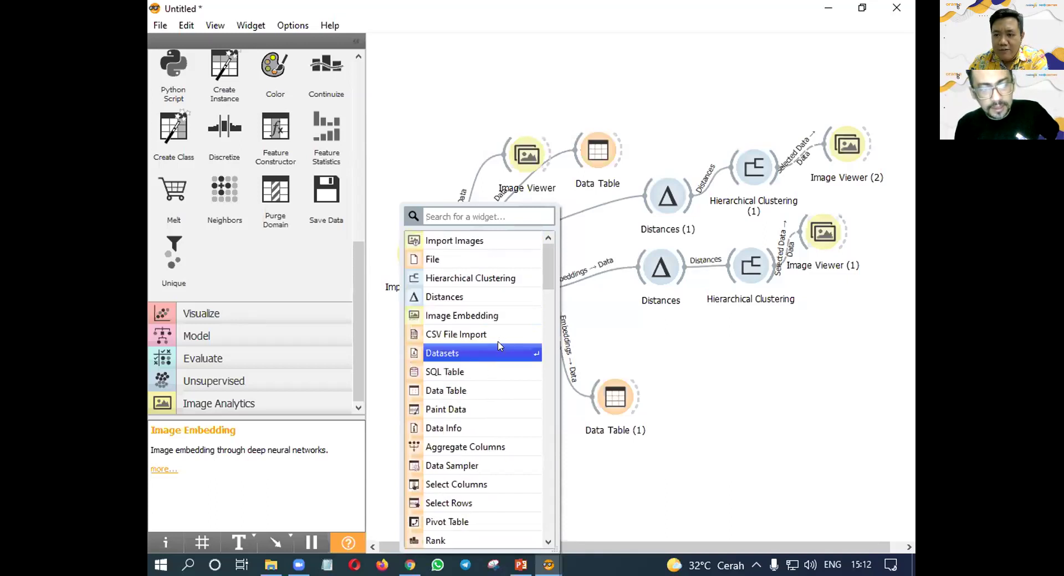
scroll(499, 347, "down", 6)
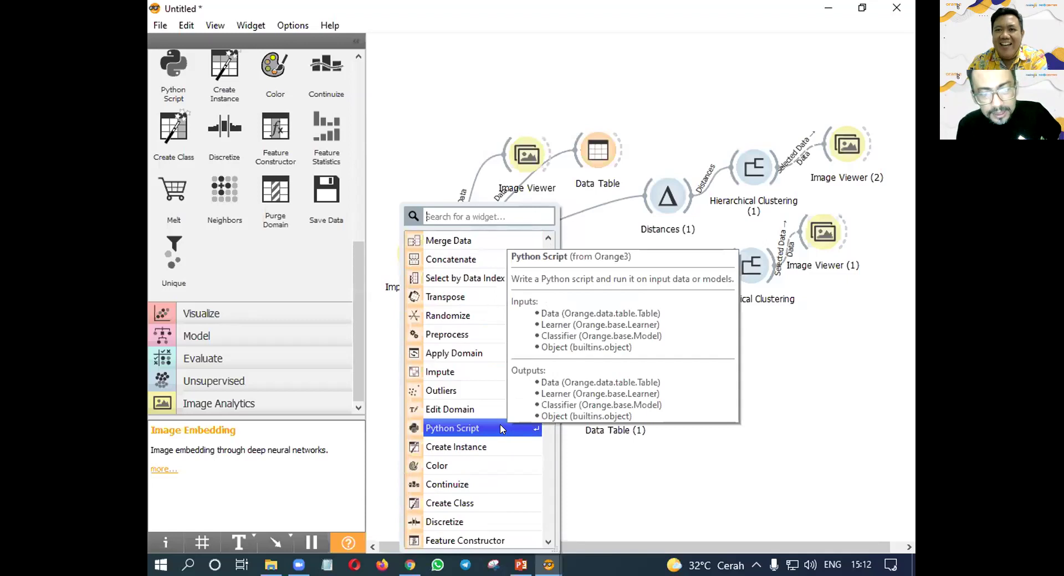
key("Escape")
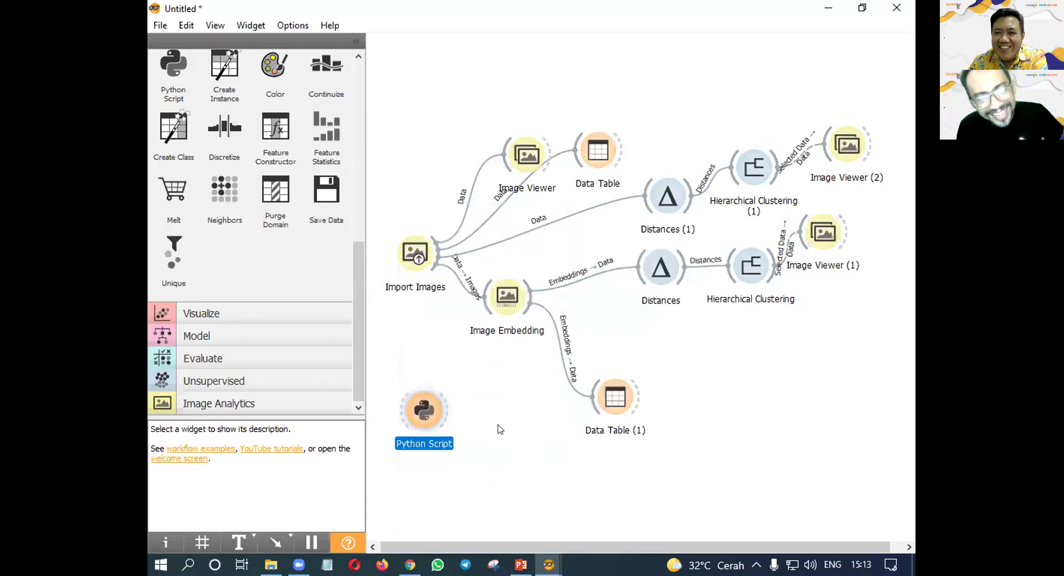
- Open the Python Script widget and examine its editor and console, reducing the window's height
double_click(425, 424)
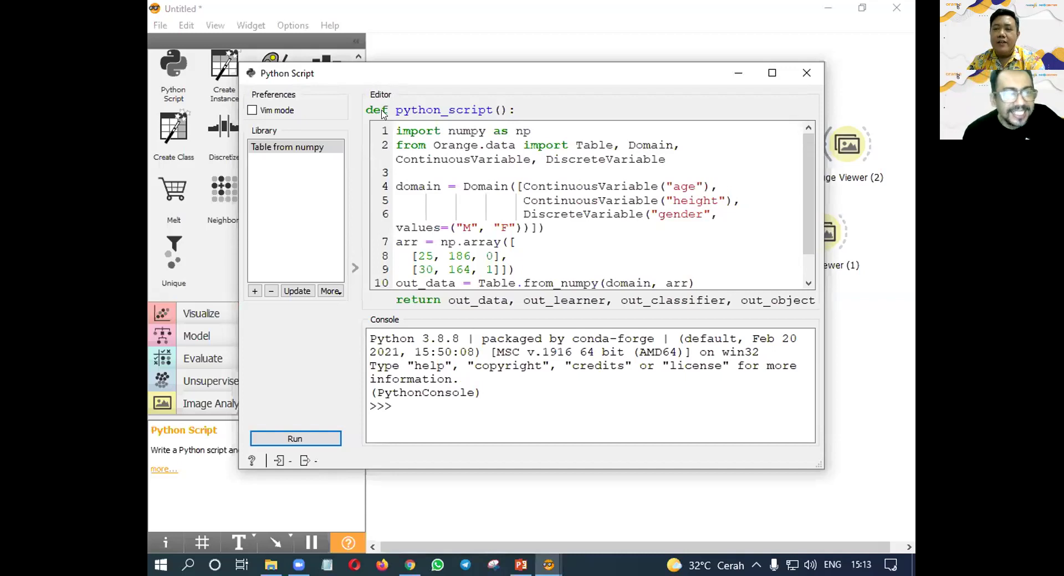
left_click_drag(401, 77, 415, 79)
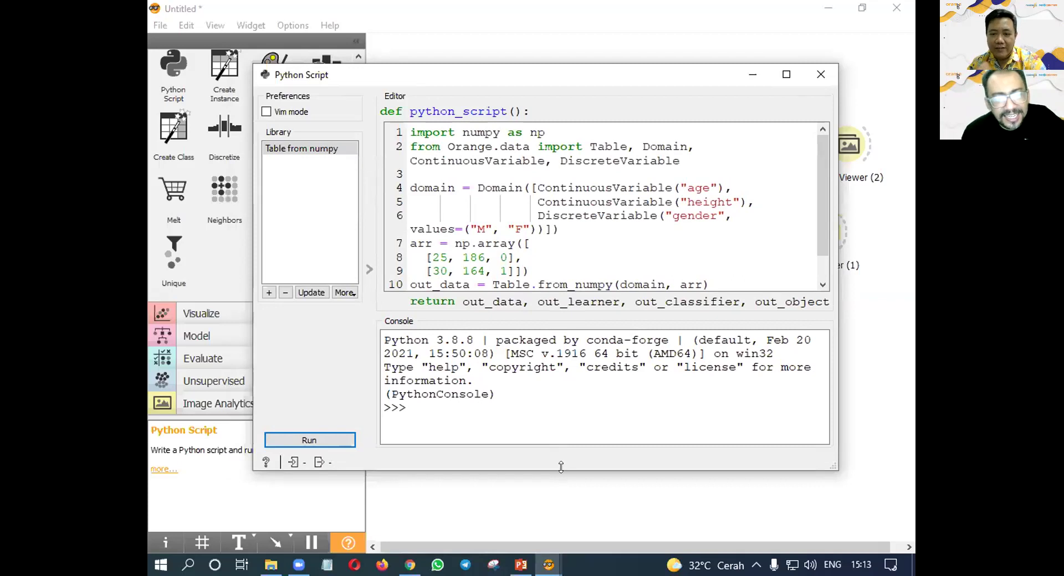
left_click_drag(561, 467, 565, 370)
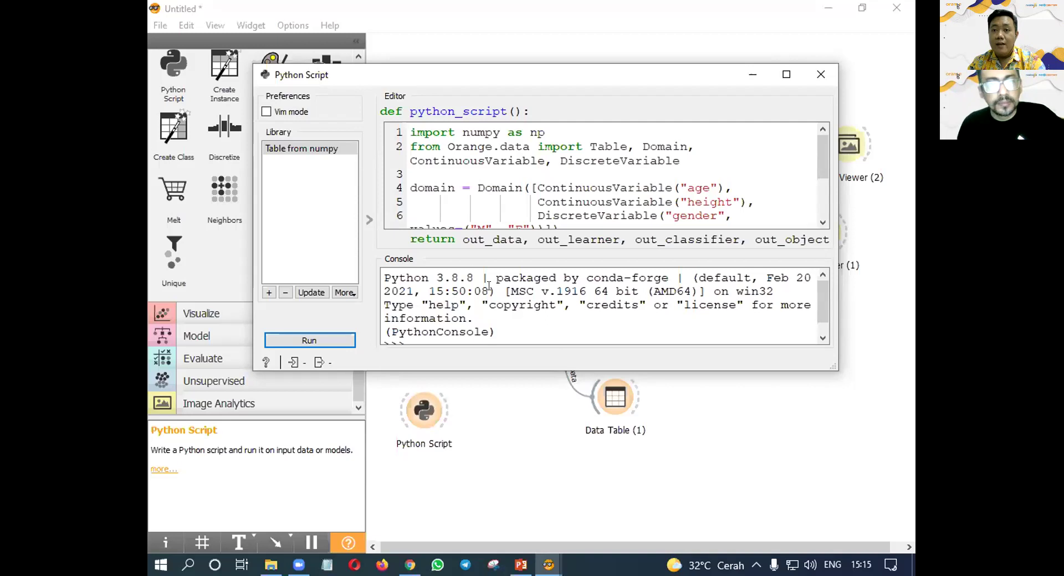
- Close the Python Script and Data Table (1) windows, leaving the workflow canvas in view
left_click(897, 41)
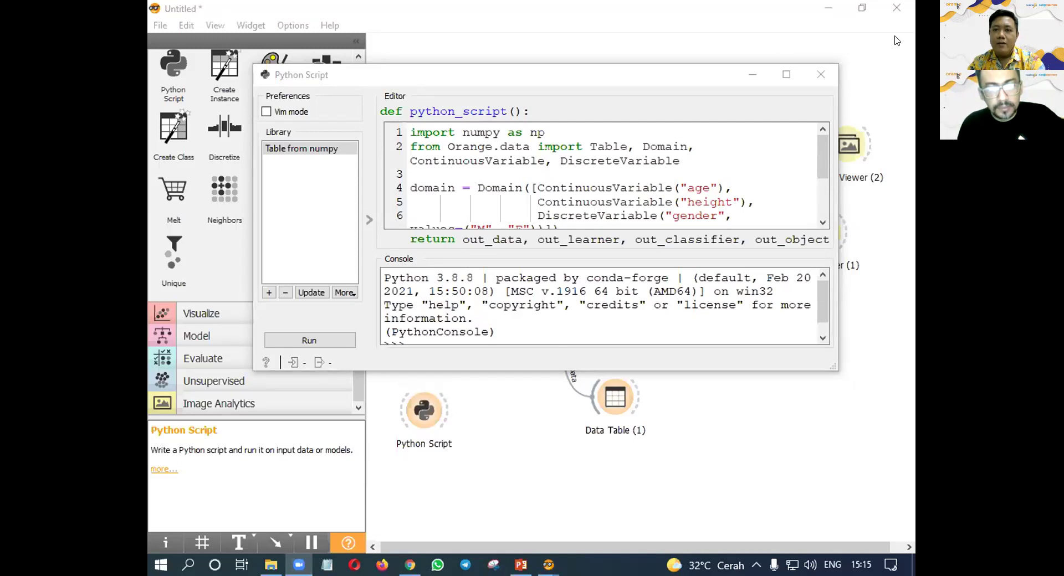
left_click(896, 40)
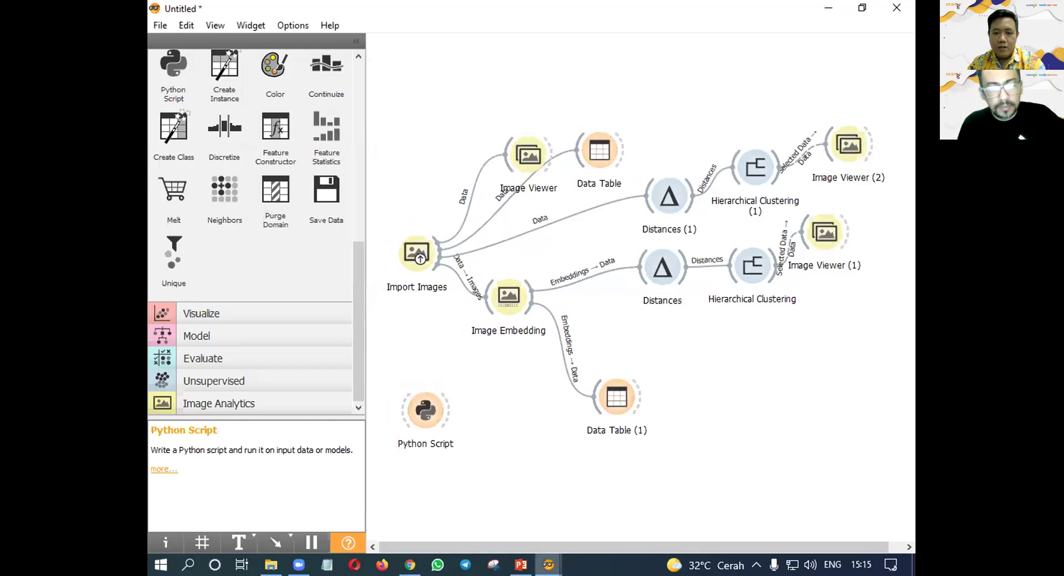
mouse_move(549, 565)
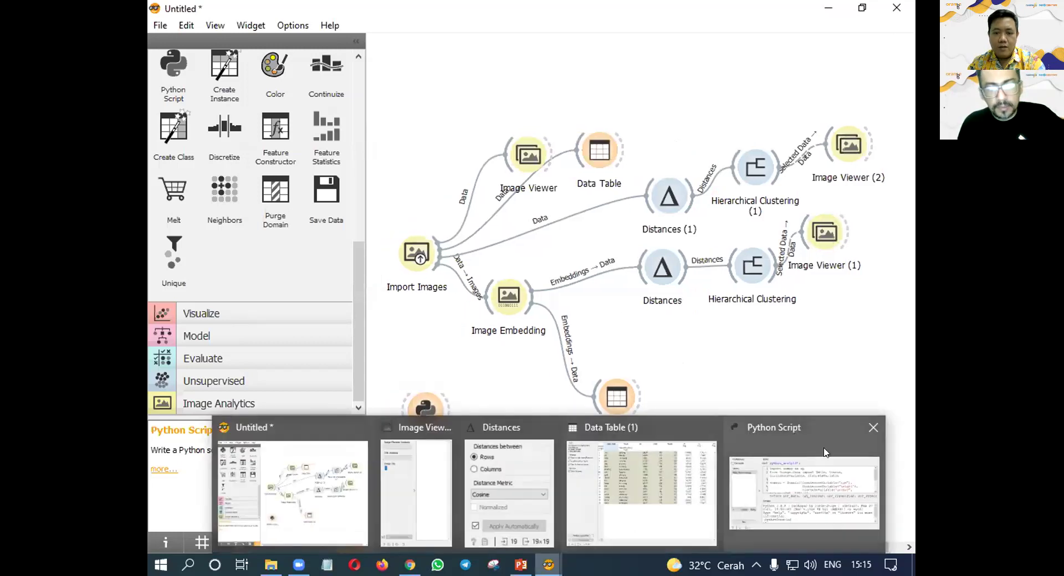
left_click(873, 427)
left_click(791, 427)
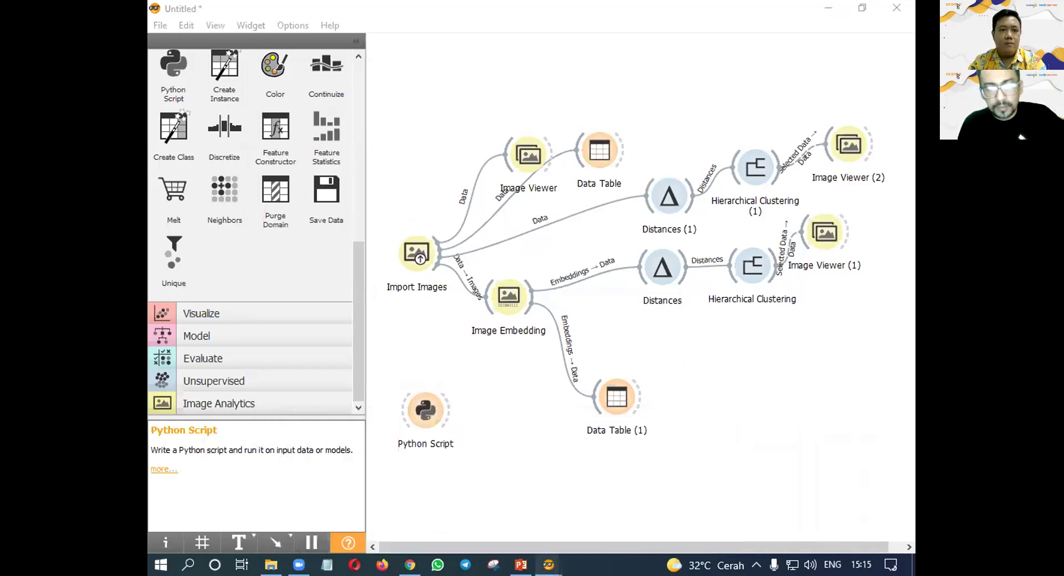
- Close the leftover Image Viewer window and the main workflow window, choosing to save the workflow's changes
mouse_move(548, 565)
left_click(707, 429)
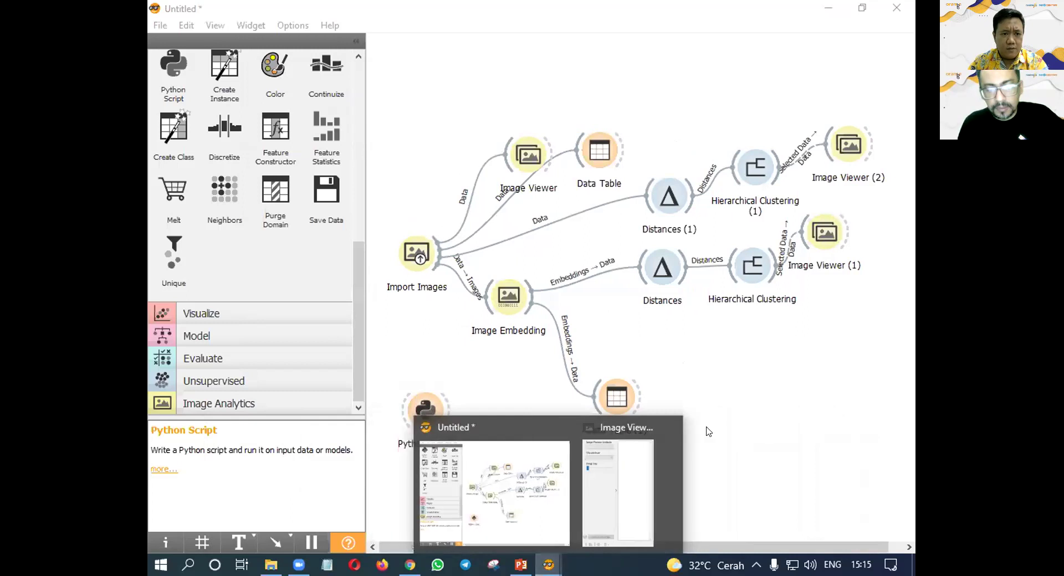
left_click(664, 426)
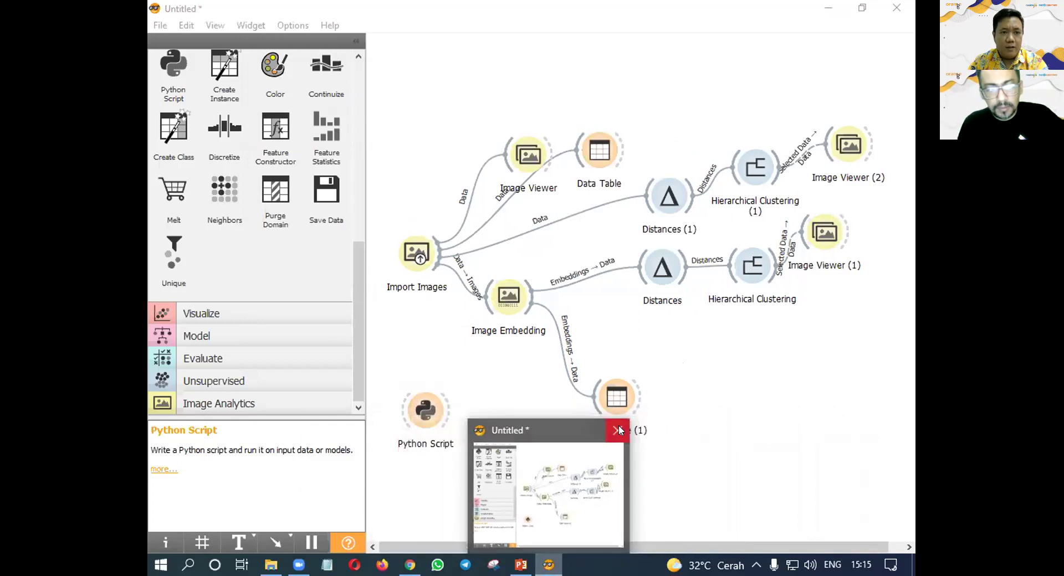
left_click(618, 430)
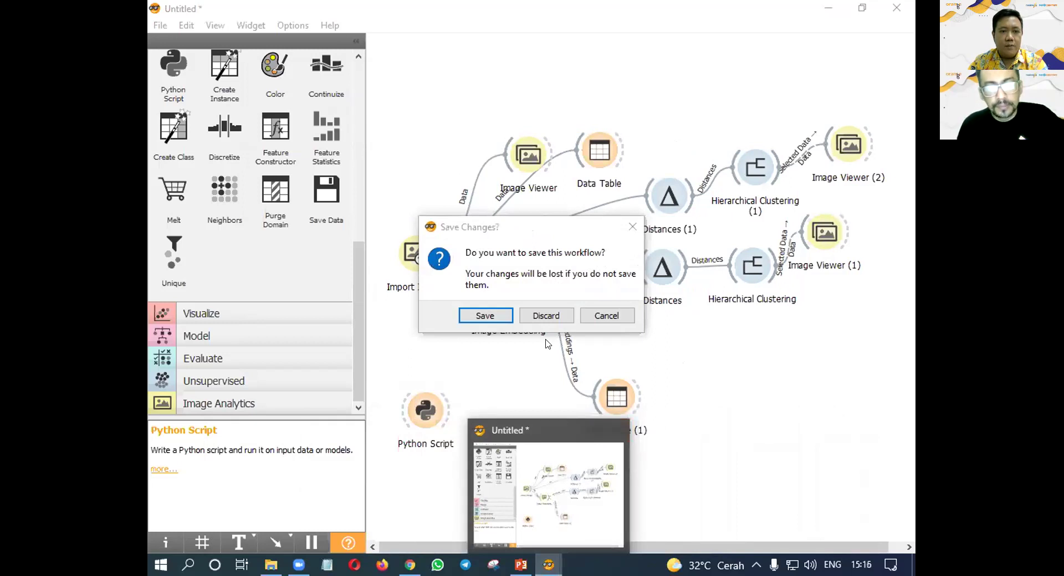
left_click(485, 316)
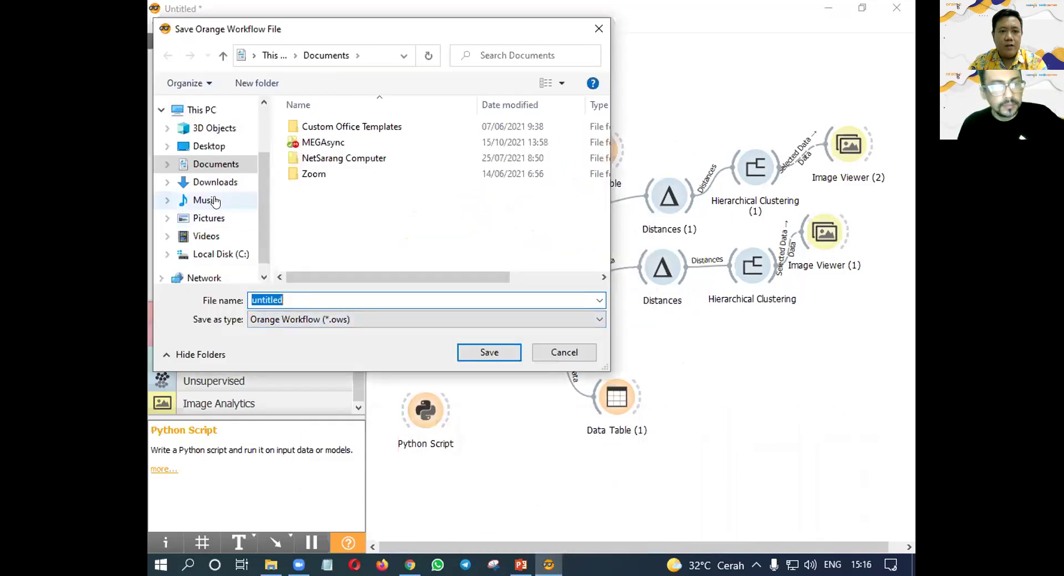
- Save the workflow in the Desktop folder as an Orange Workflow file named test01
left_click(212, 223)
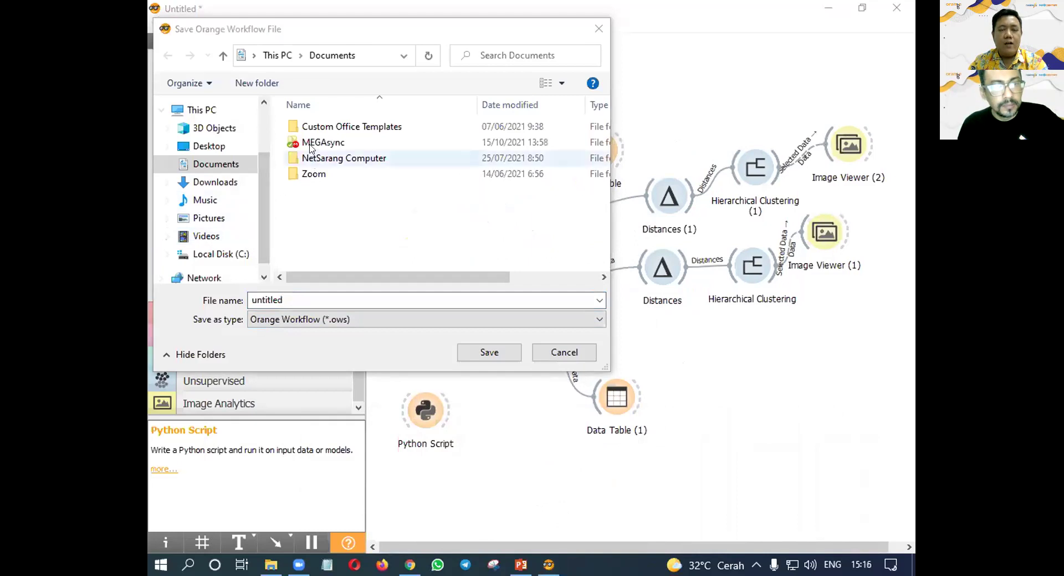
left_click_drag(266, 175, 258, 119)
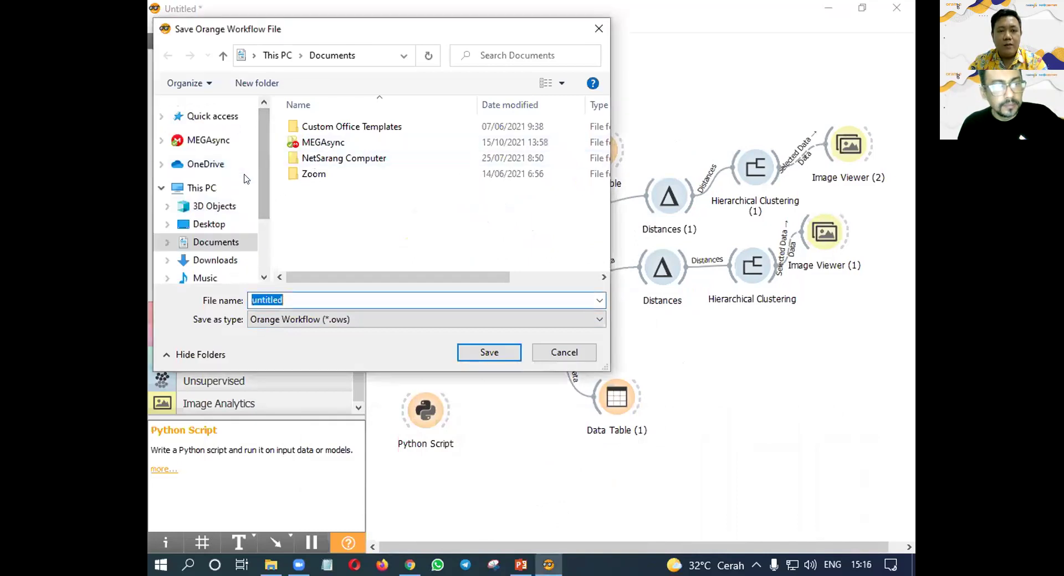
scroll(264, 180, "down", 1)
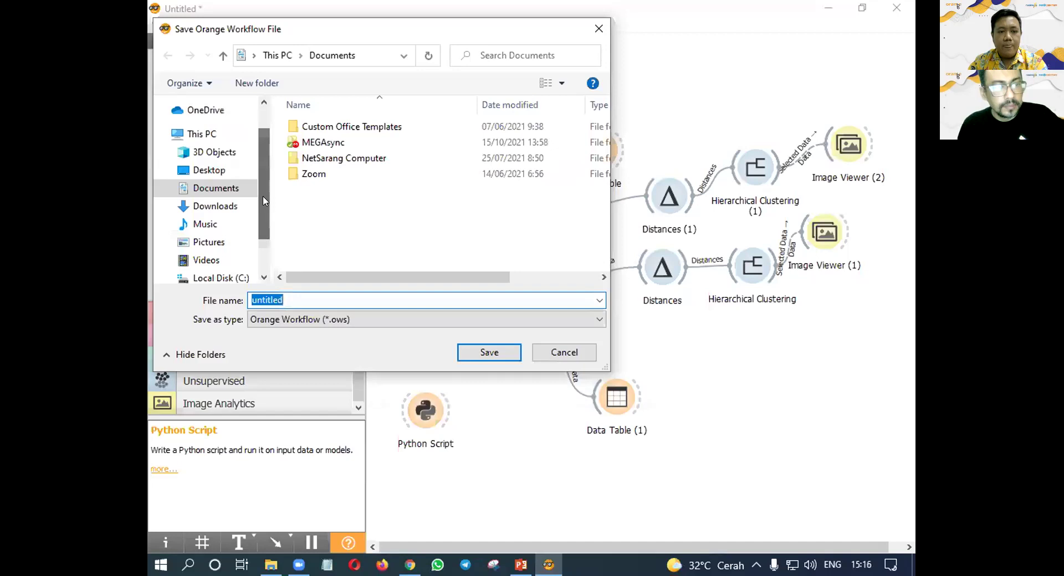
left_click(217, 188)
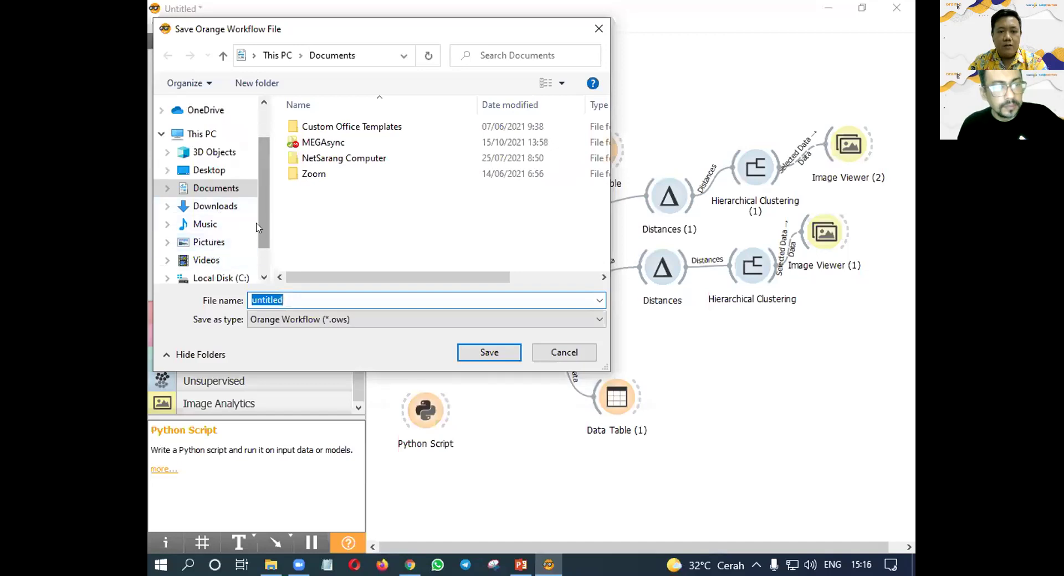
left_click(233, 171)
left_click(301, 298)
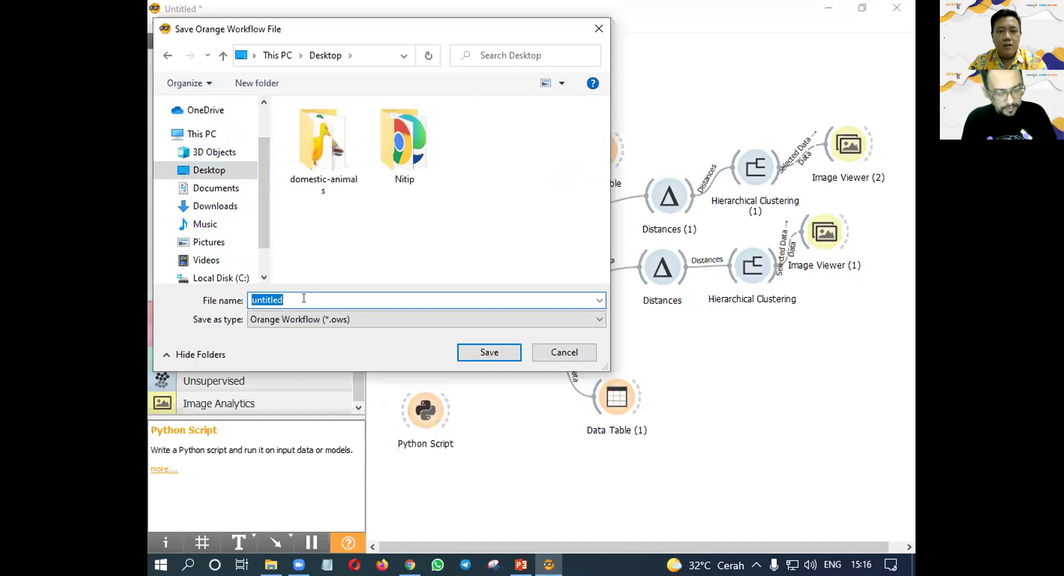
type("t")
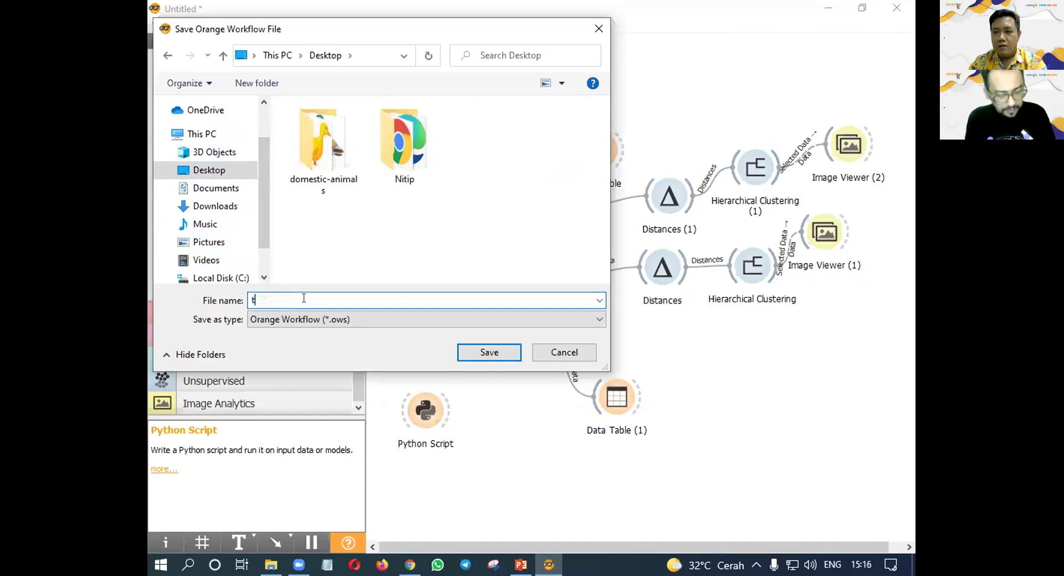
type("est01")
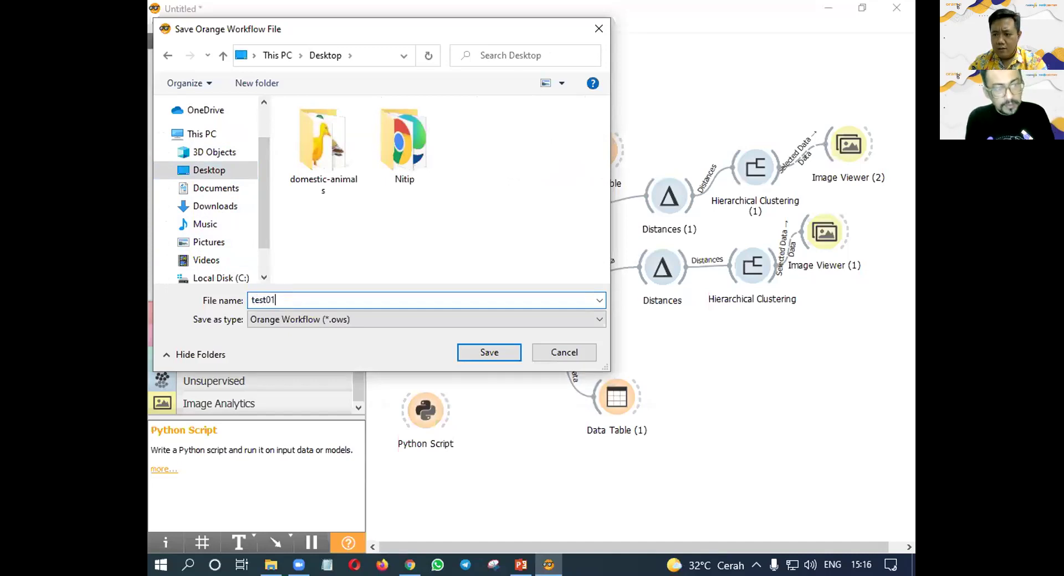
key("Return")
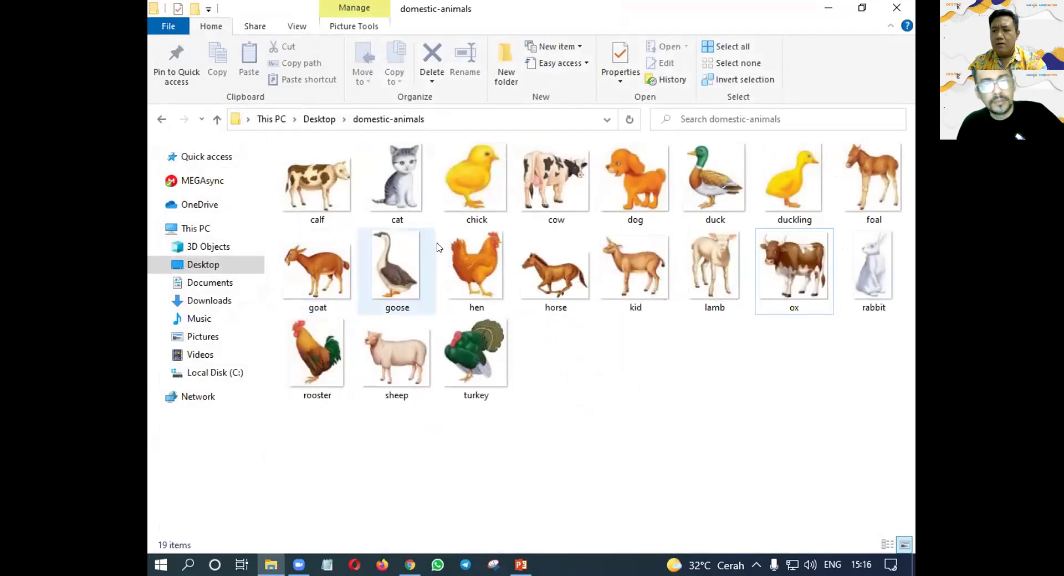